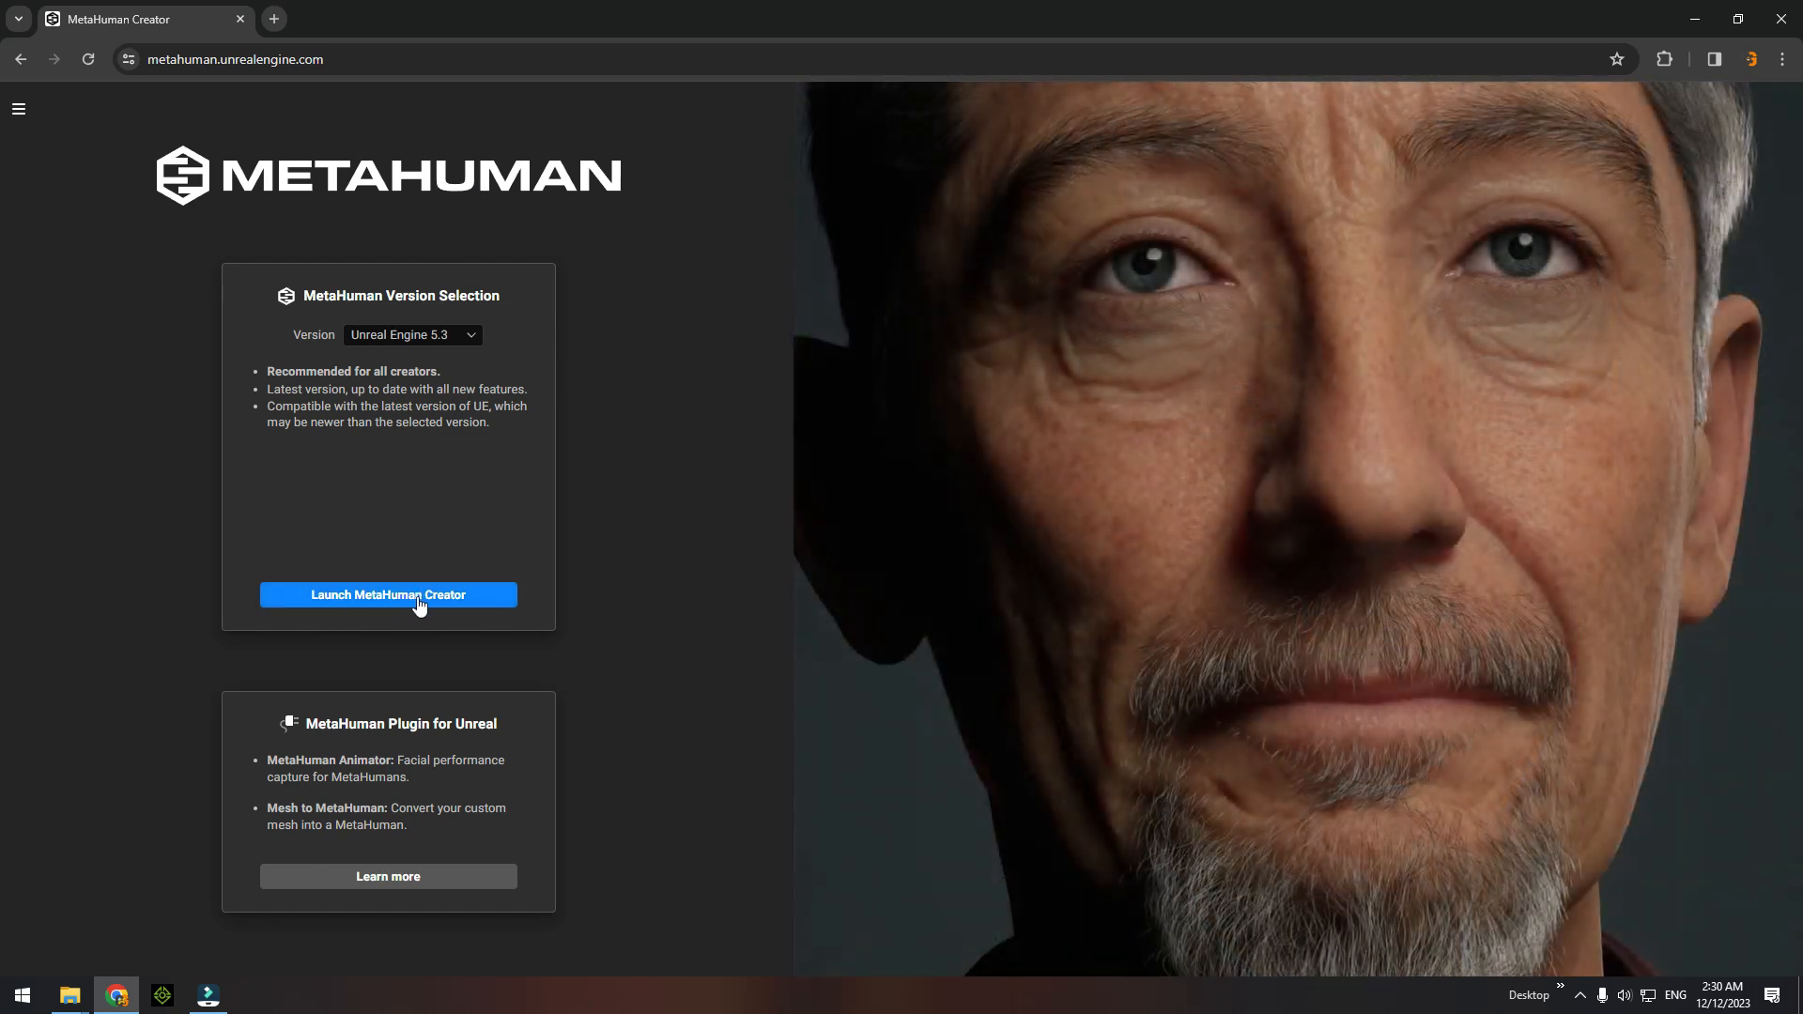
Launch MetaHuman Creator for Unreal Engine 5.3 and show the preset characters available for creating a new one.
click(419, 595)
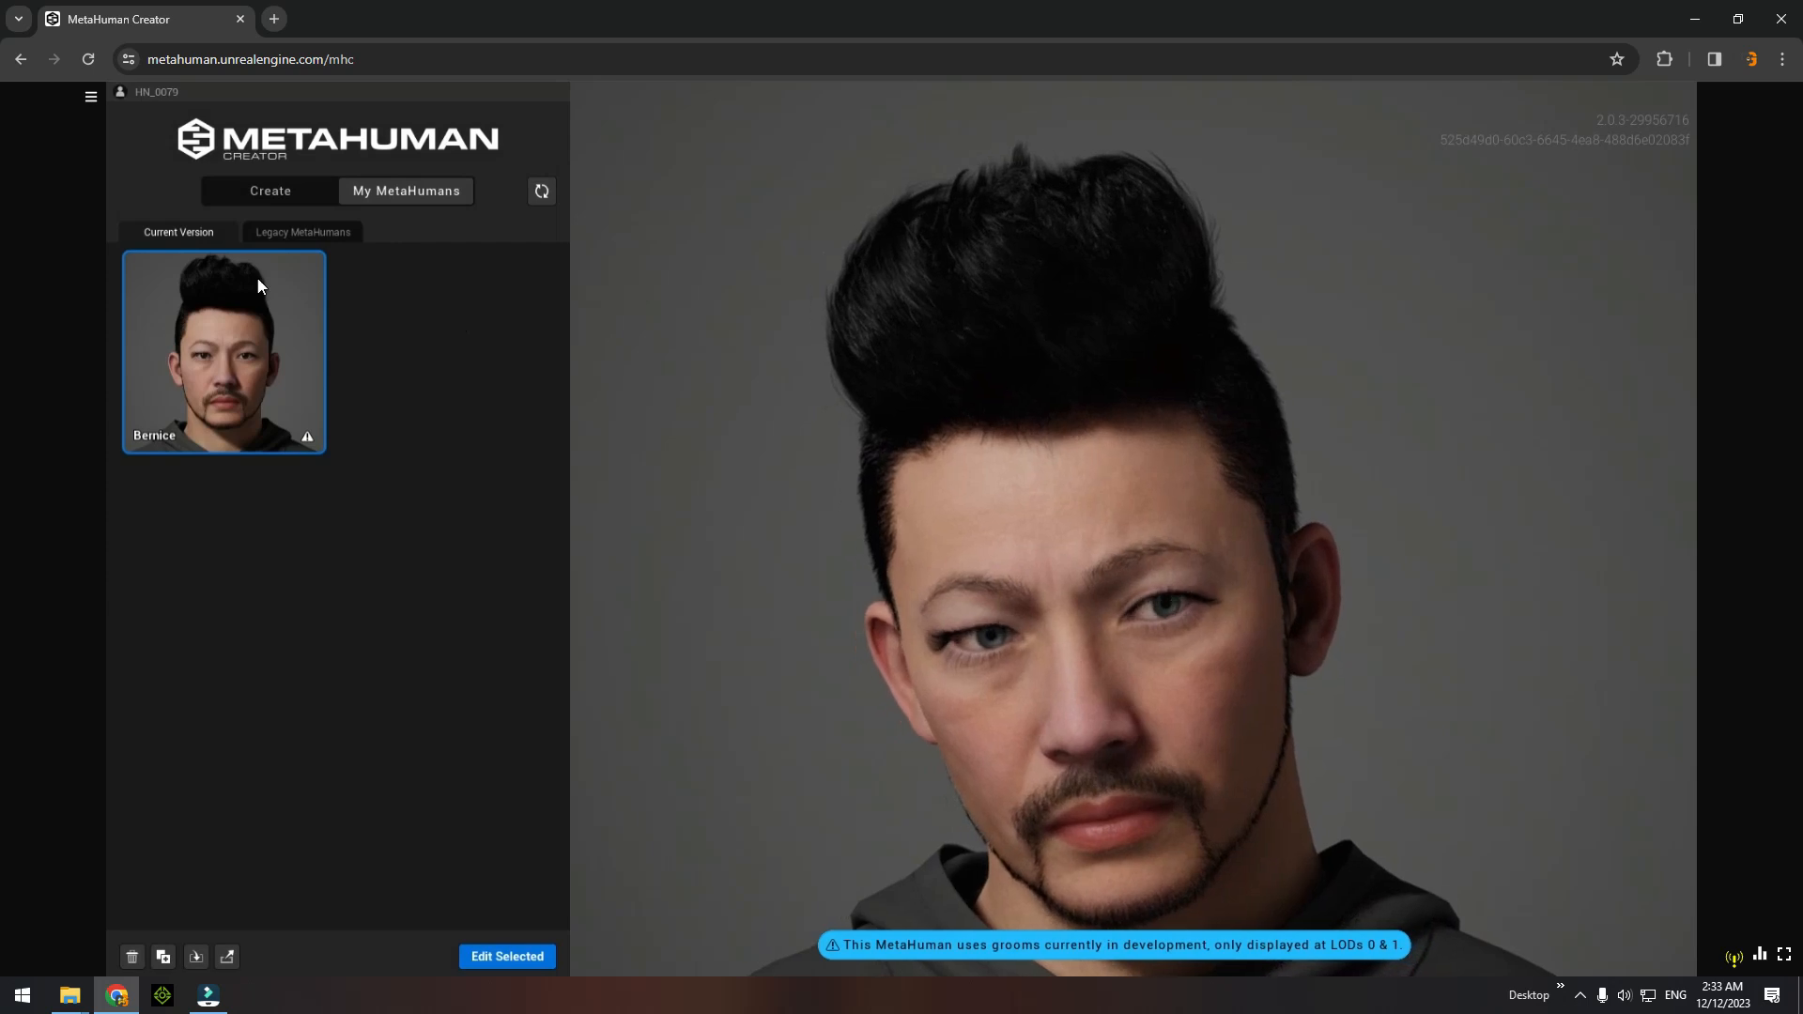
click(264, 201)
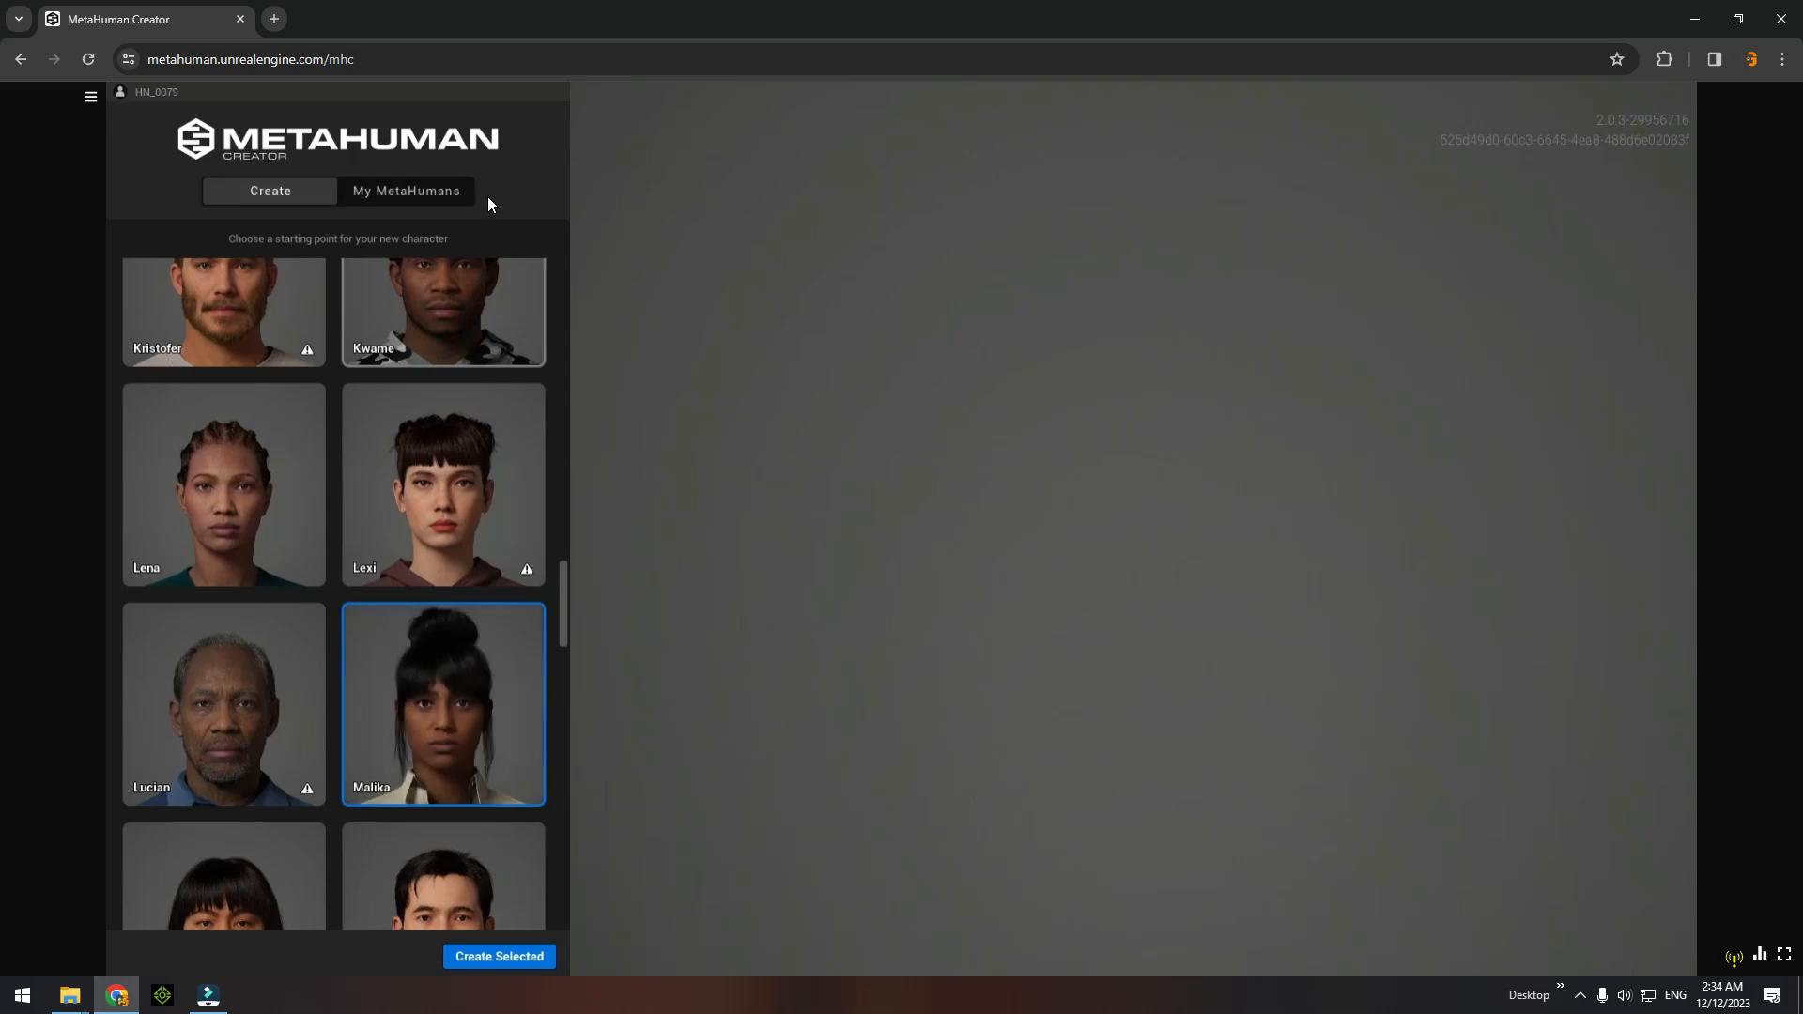
click(1690, 21)
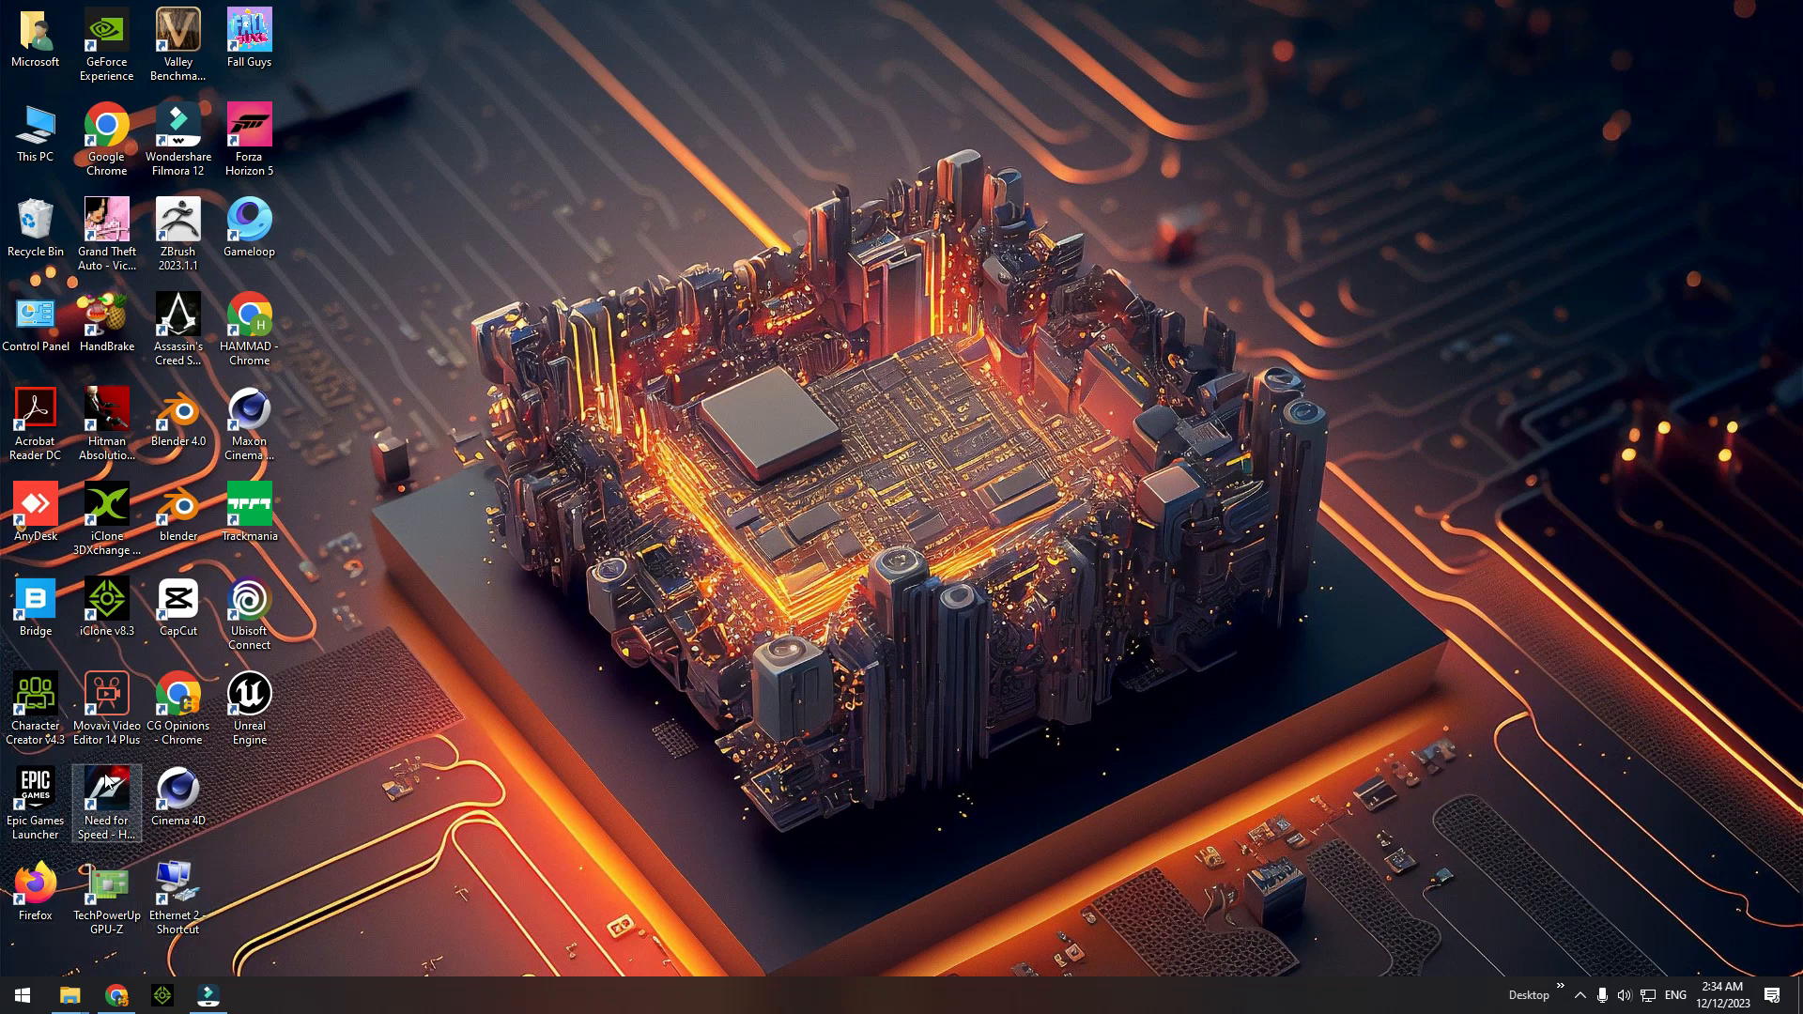
click(113, 992)
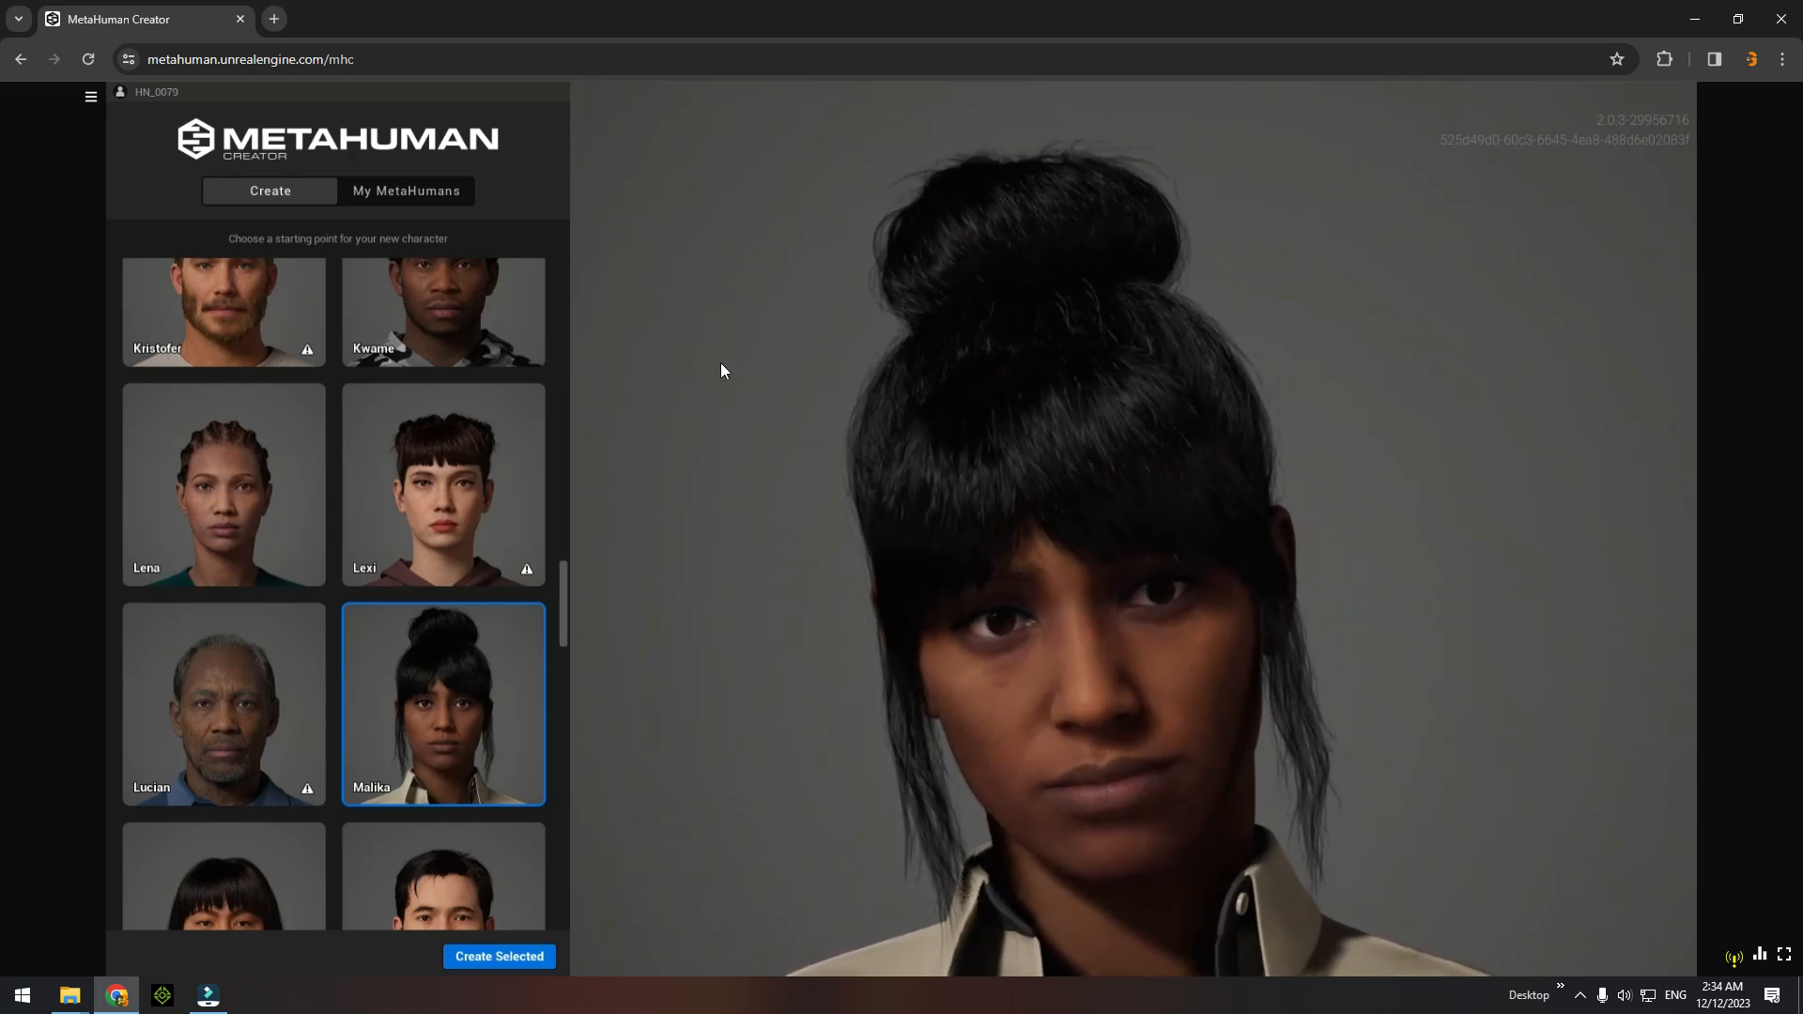
Look through the whole list of preset characters offered as starting points for a new MetaHuman.
drag(565, 601, 559, 302)
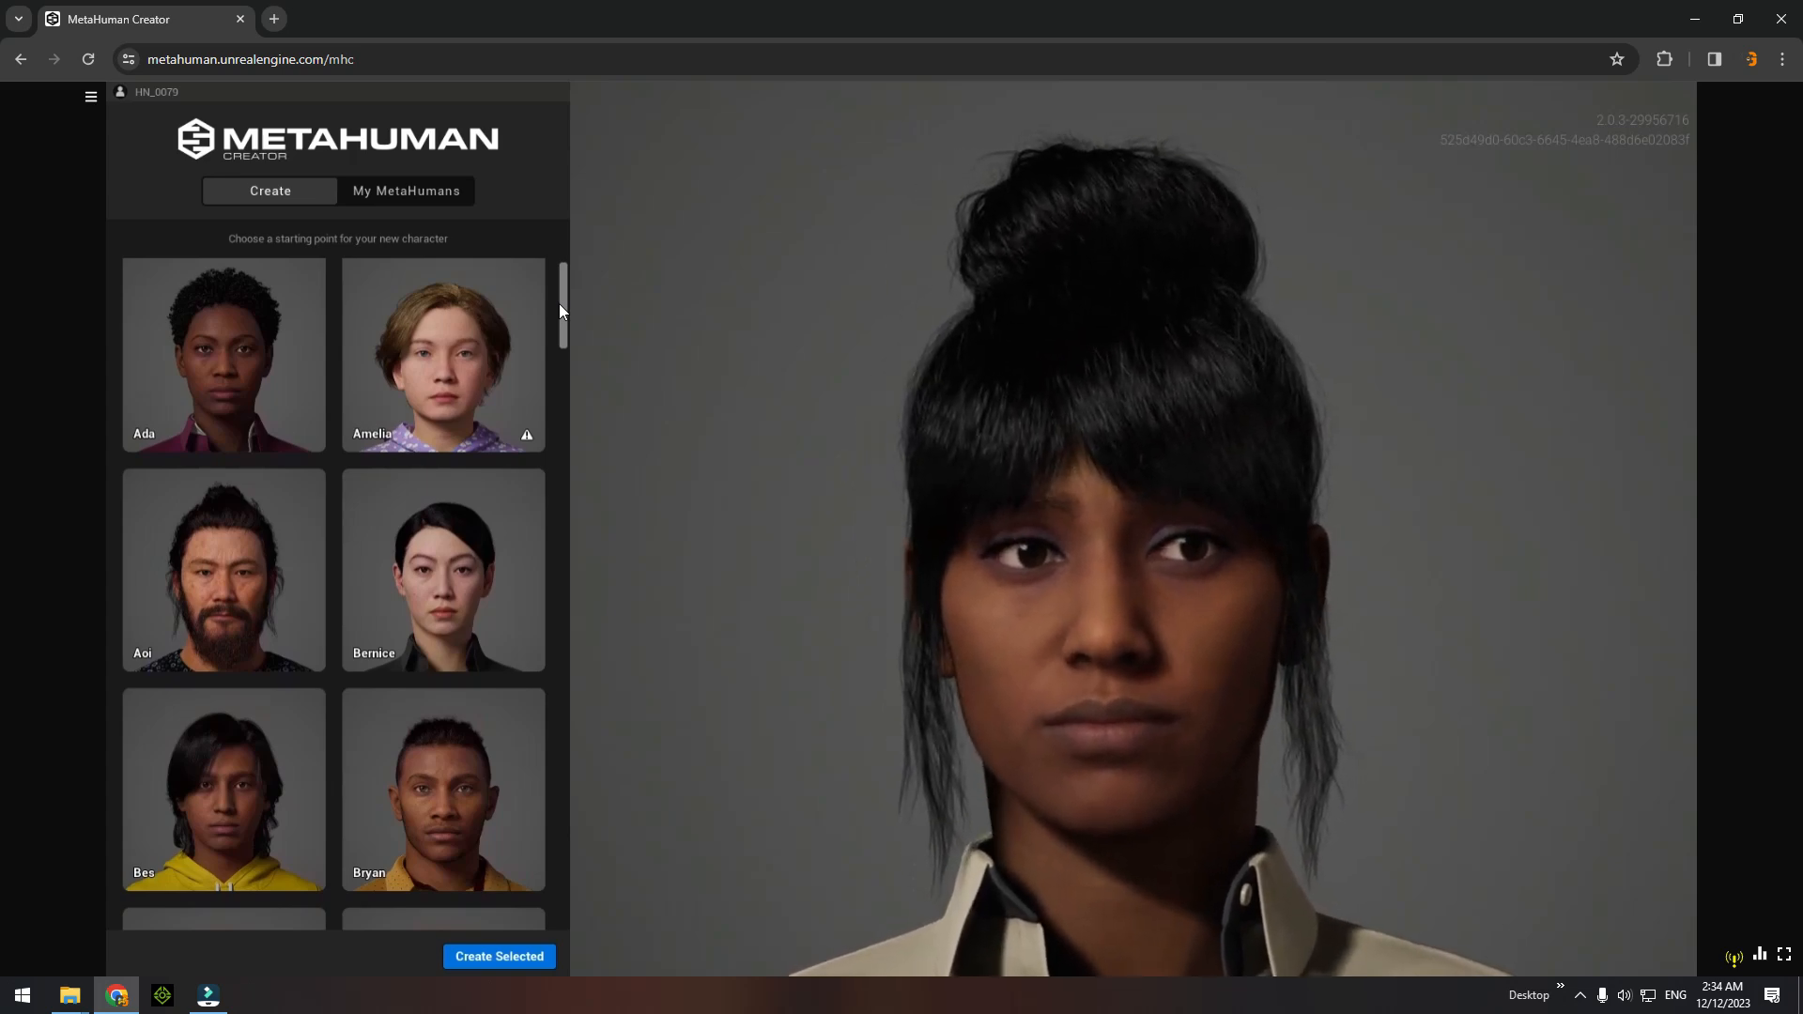
drag(571, 319, 579, 518)
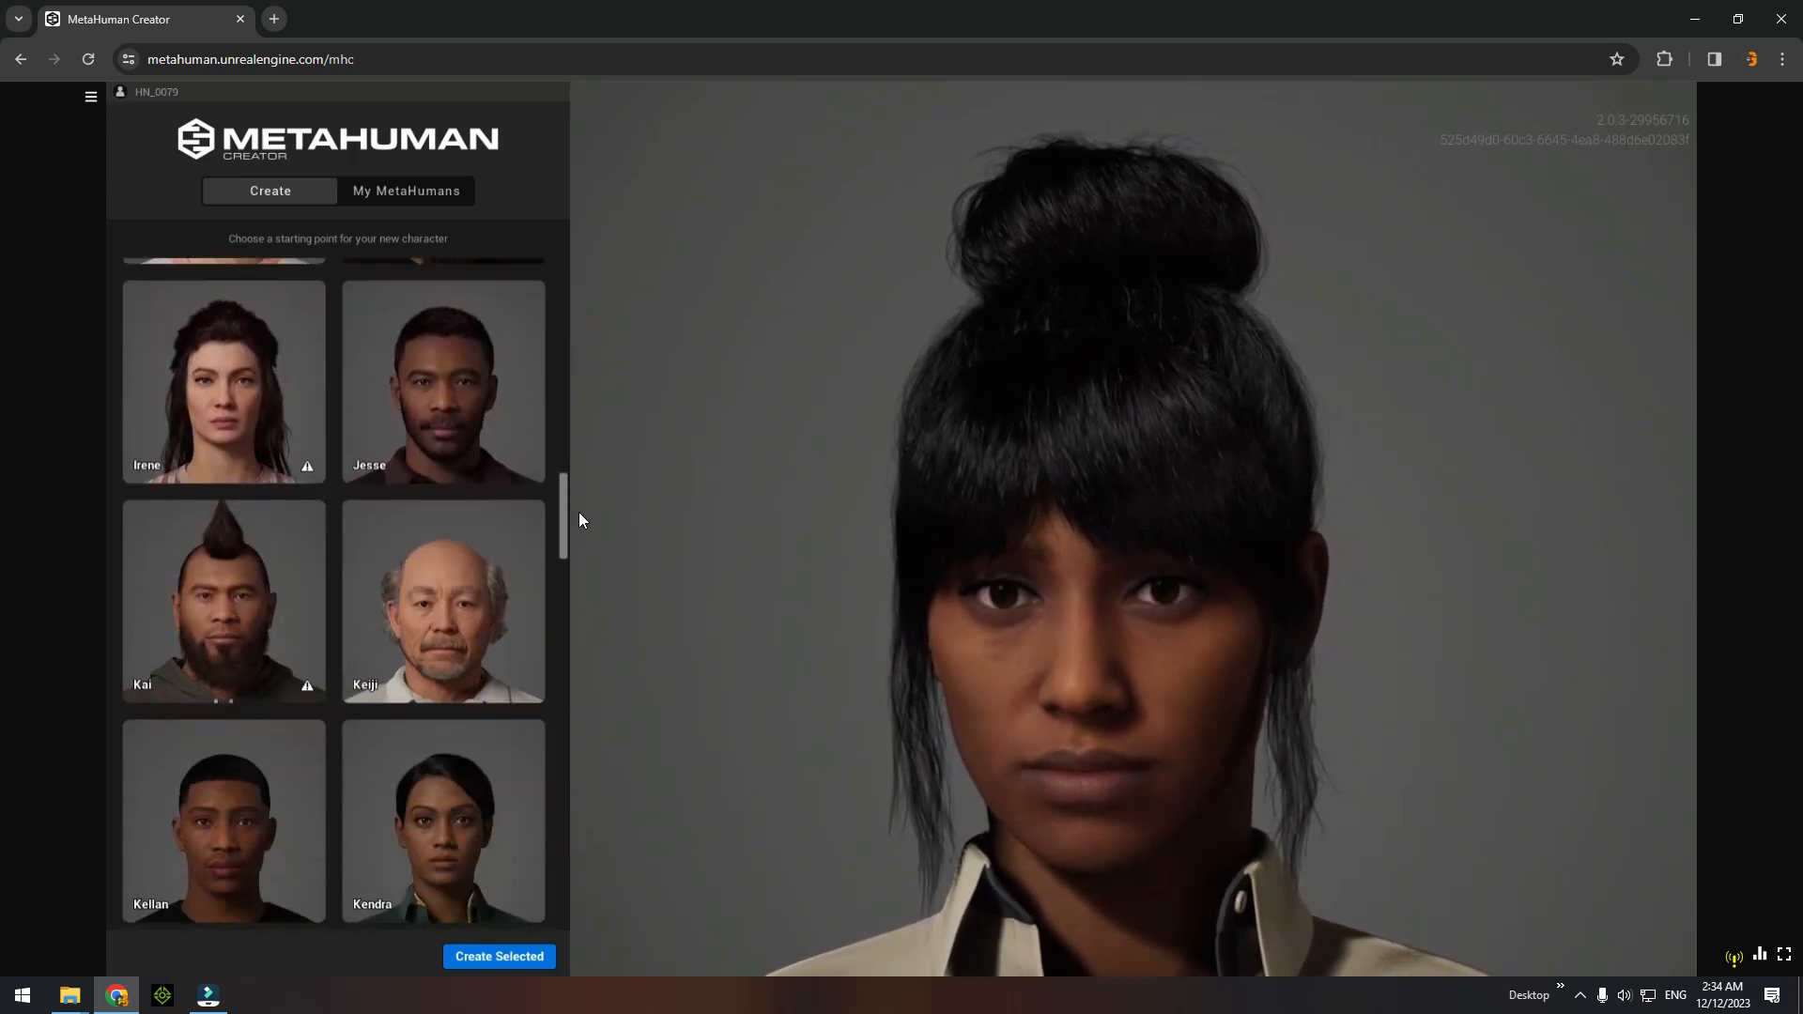
drag(579, 514, 582, 551)
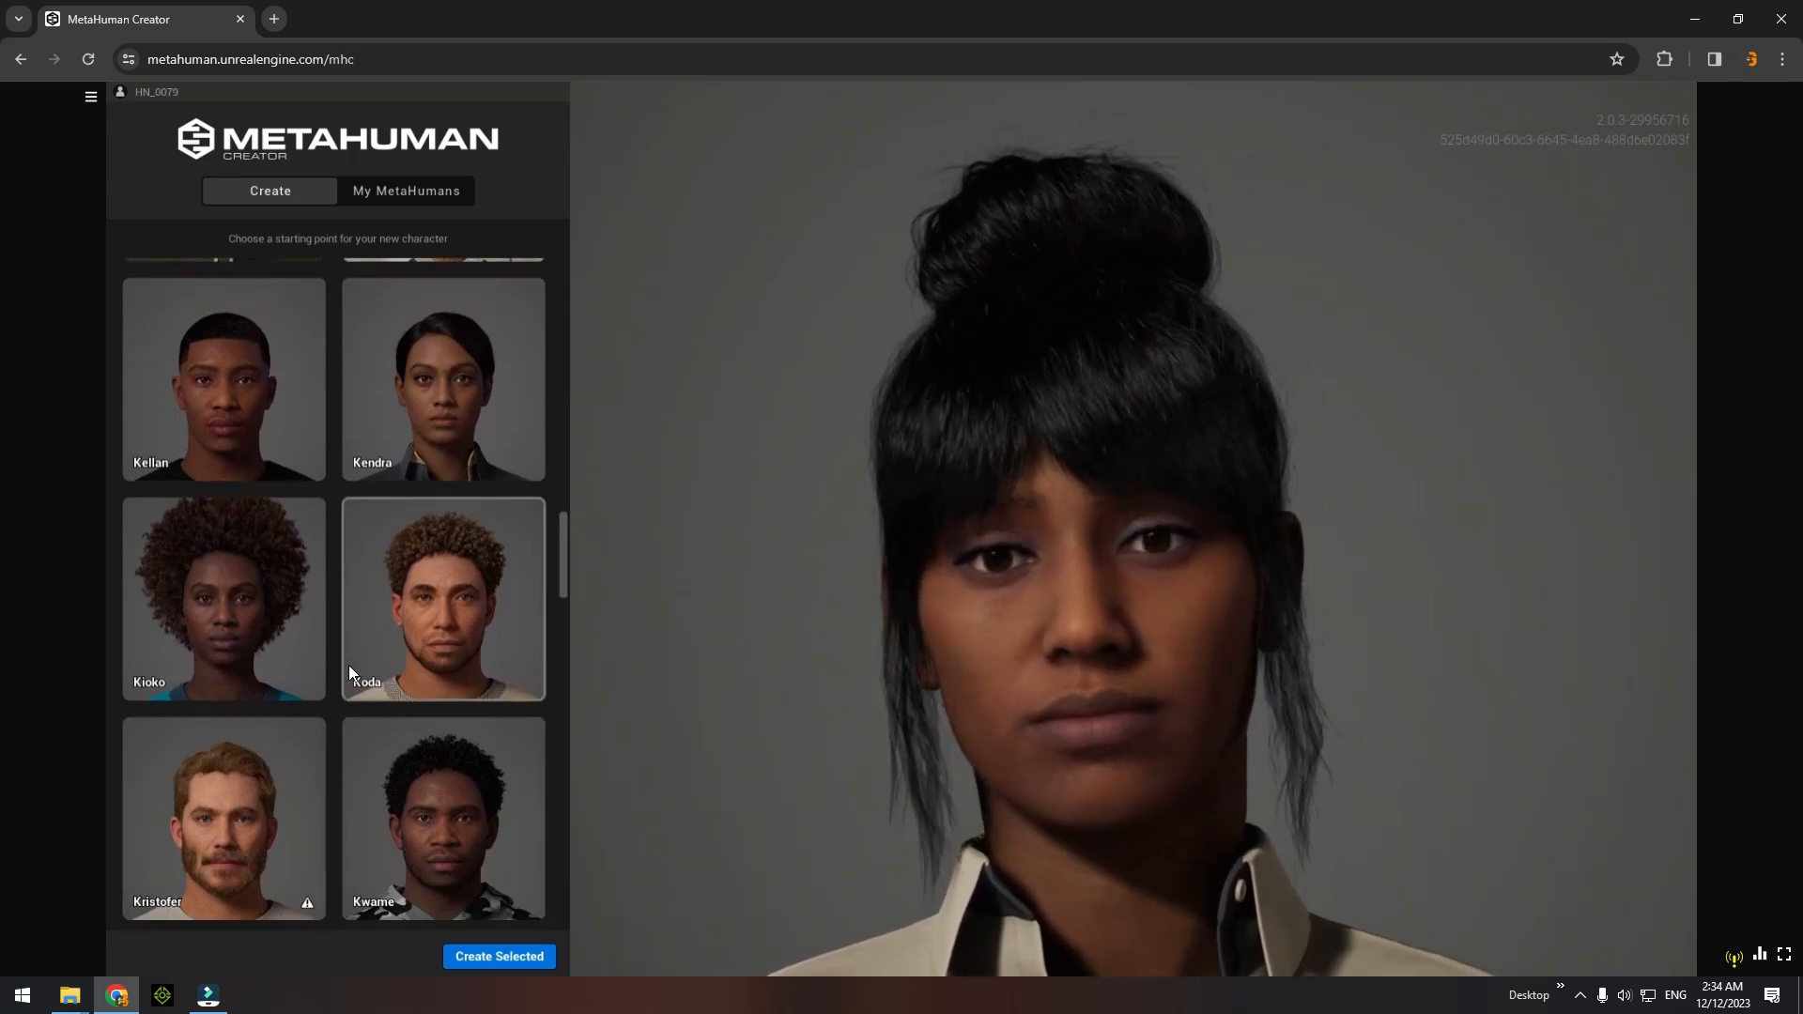
scroll(367, 663, down, 5)
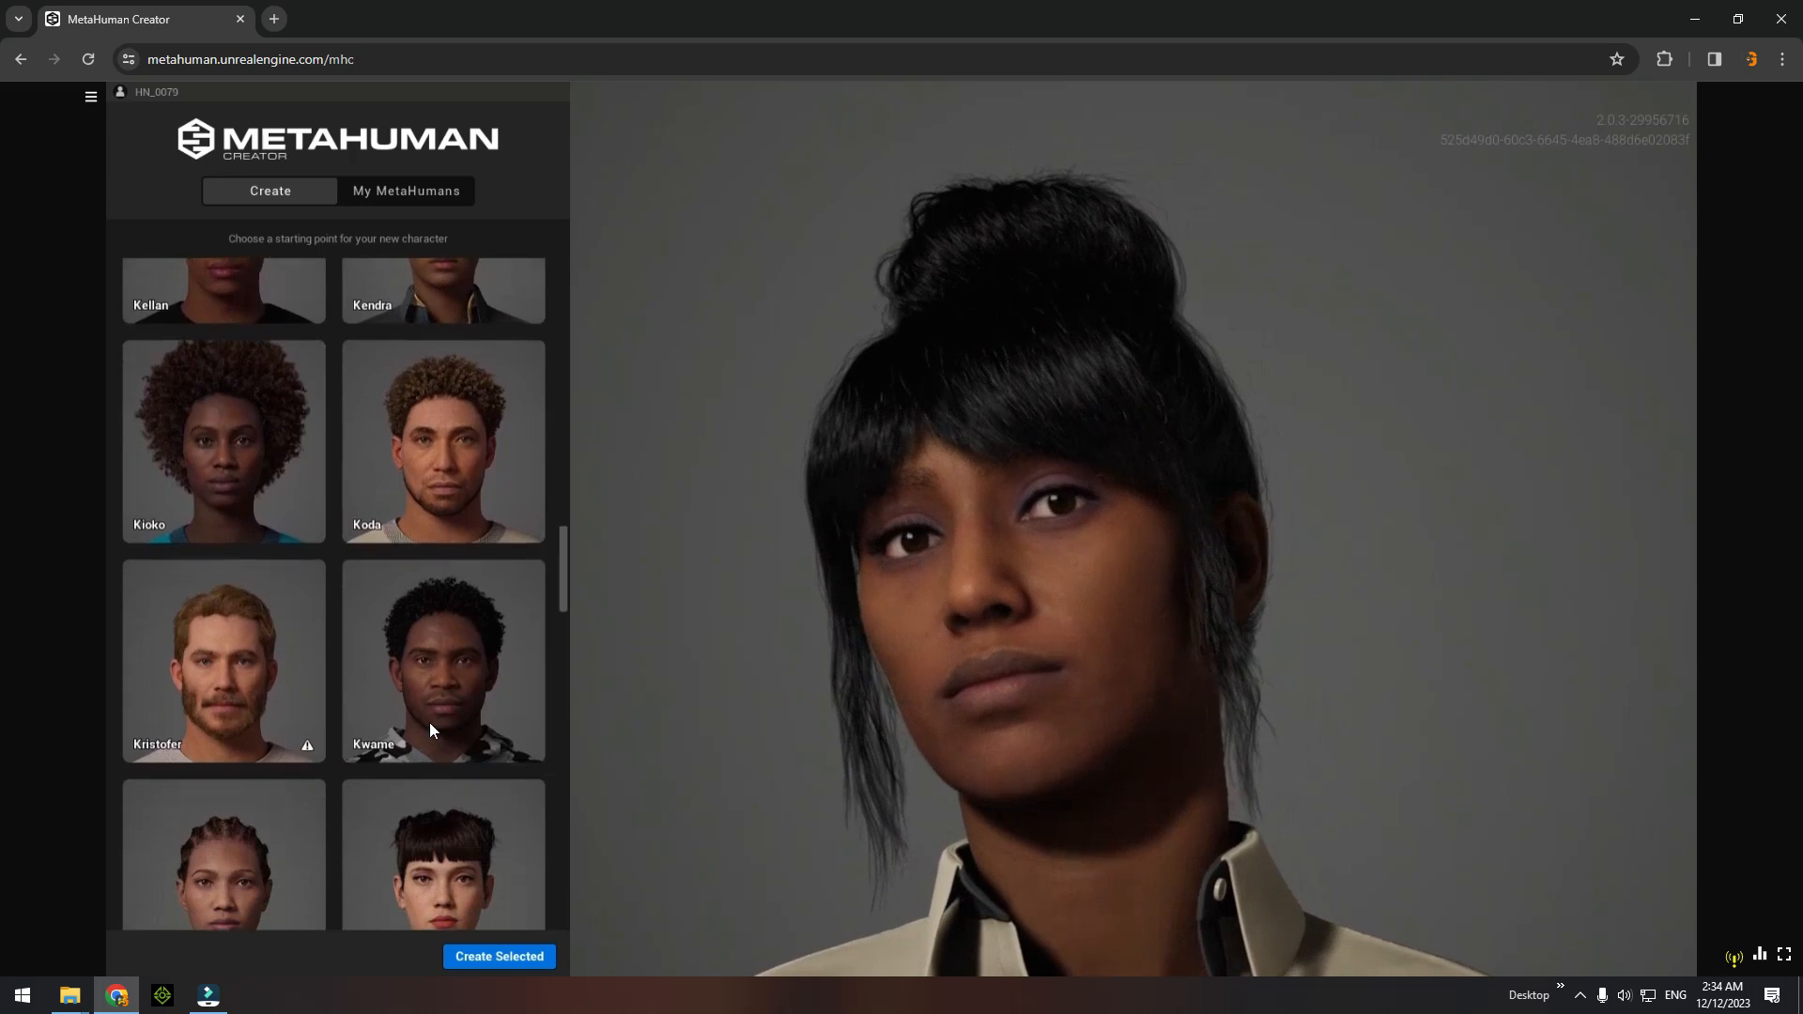
scroll(432, 449, down, 4)
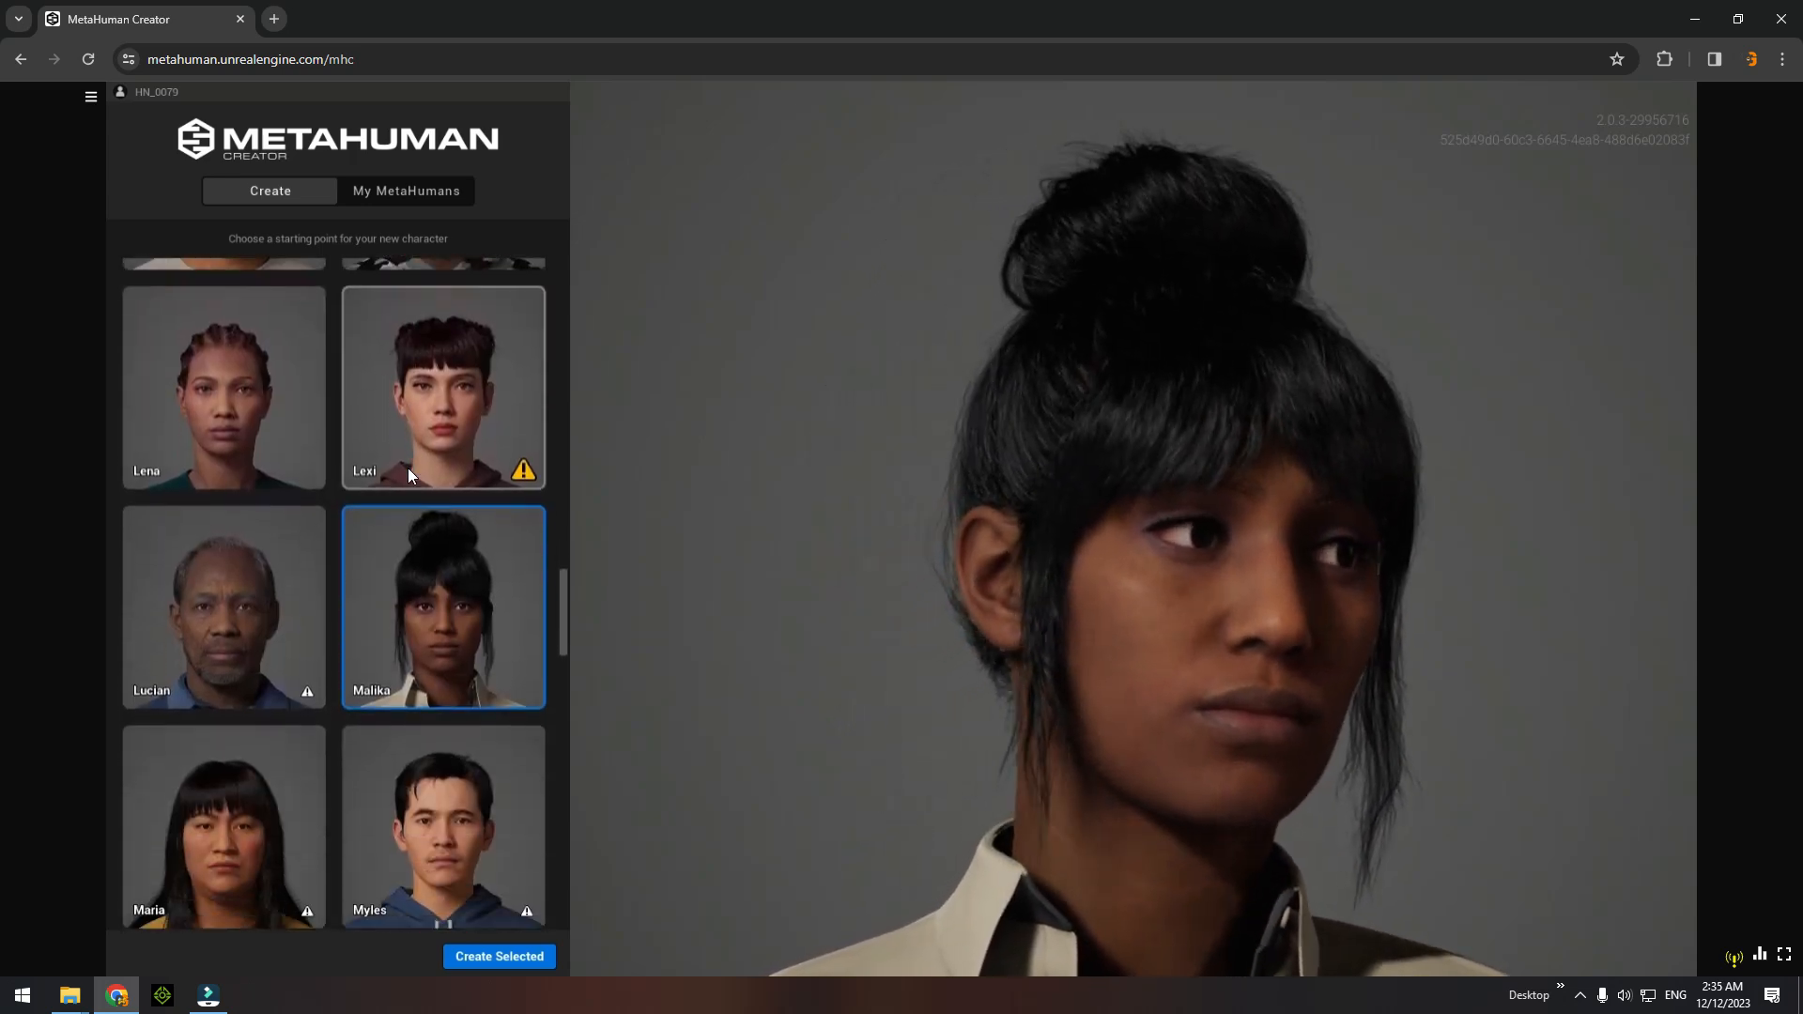
scroll(411, 402, down, 2)
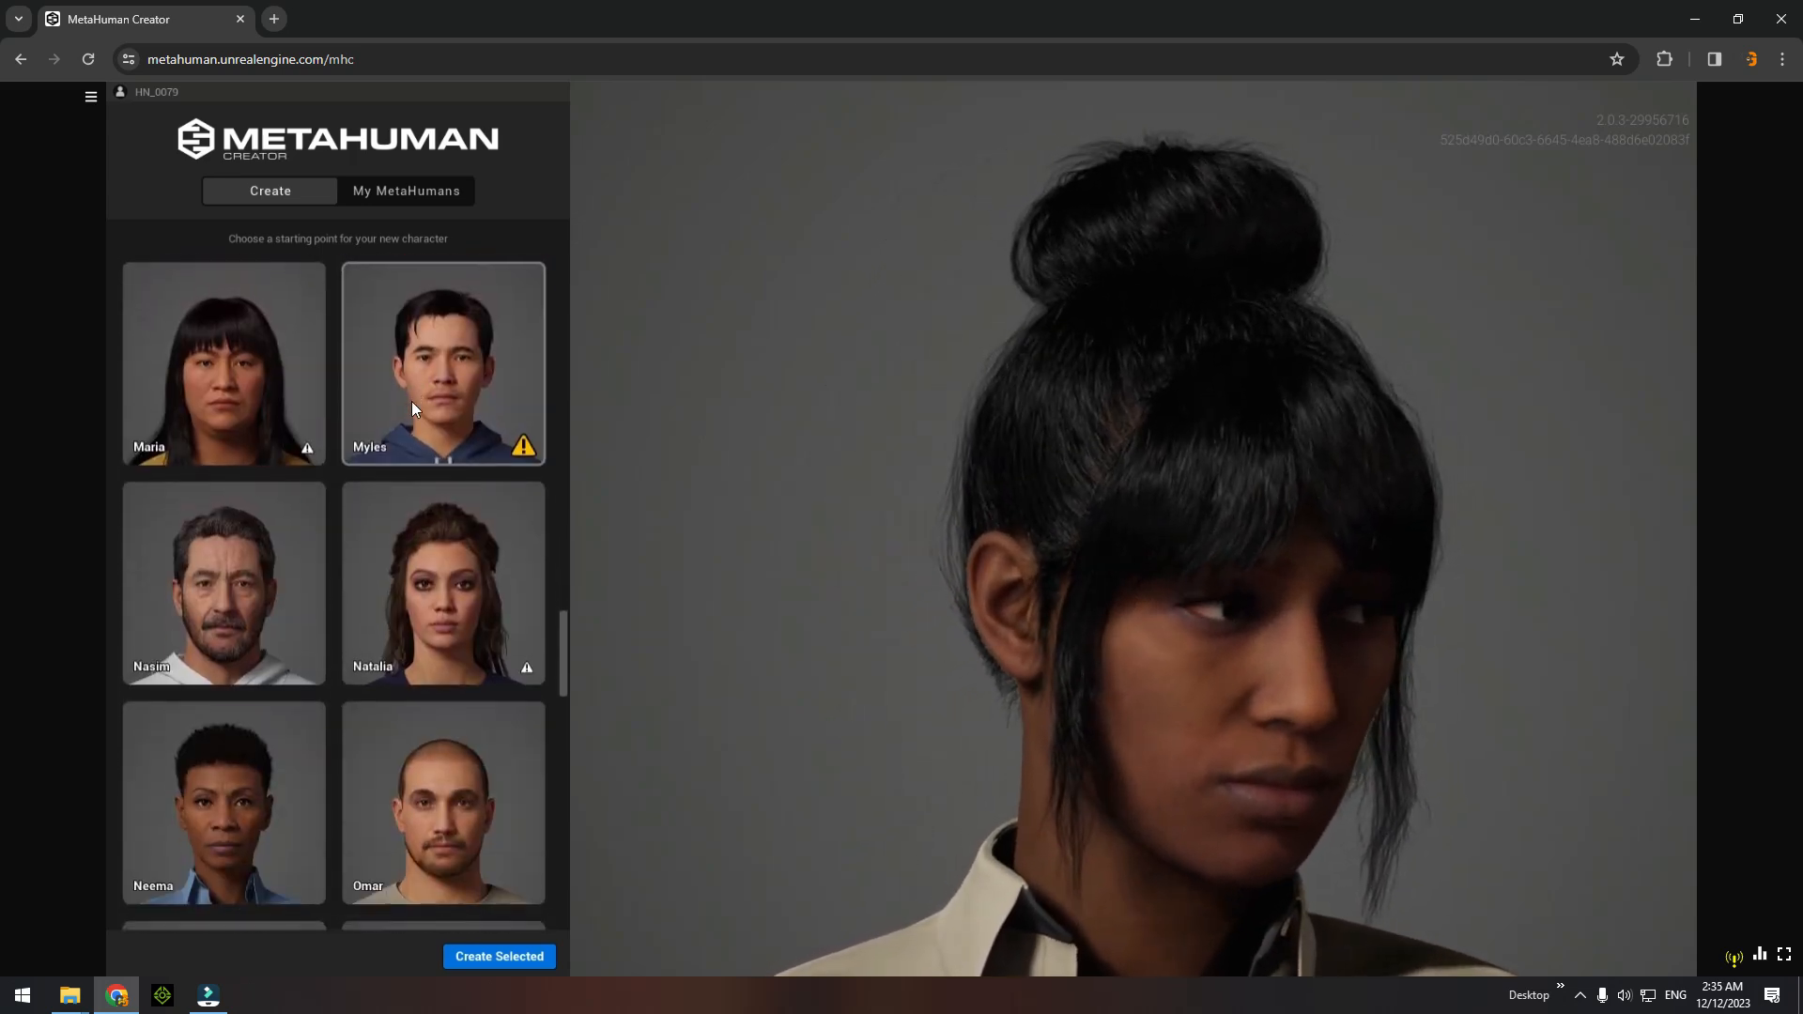
scroll(411, 402, down, 2)
scroll(411, 402, down, 5)
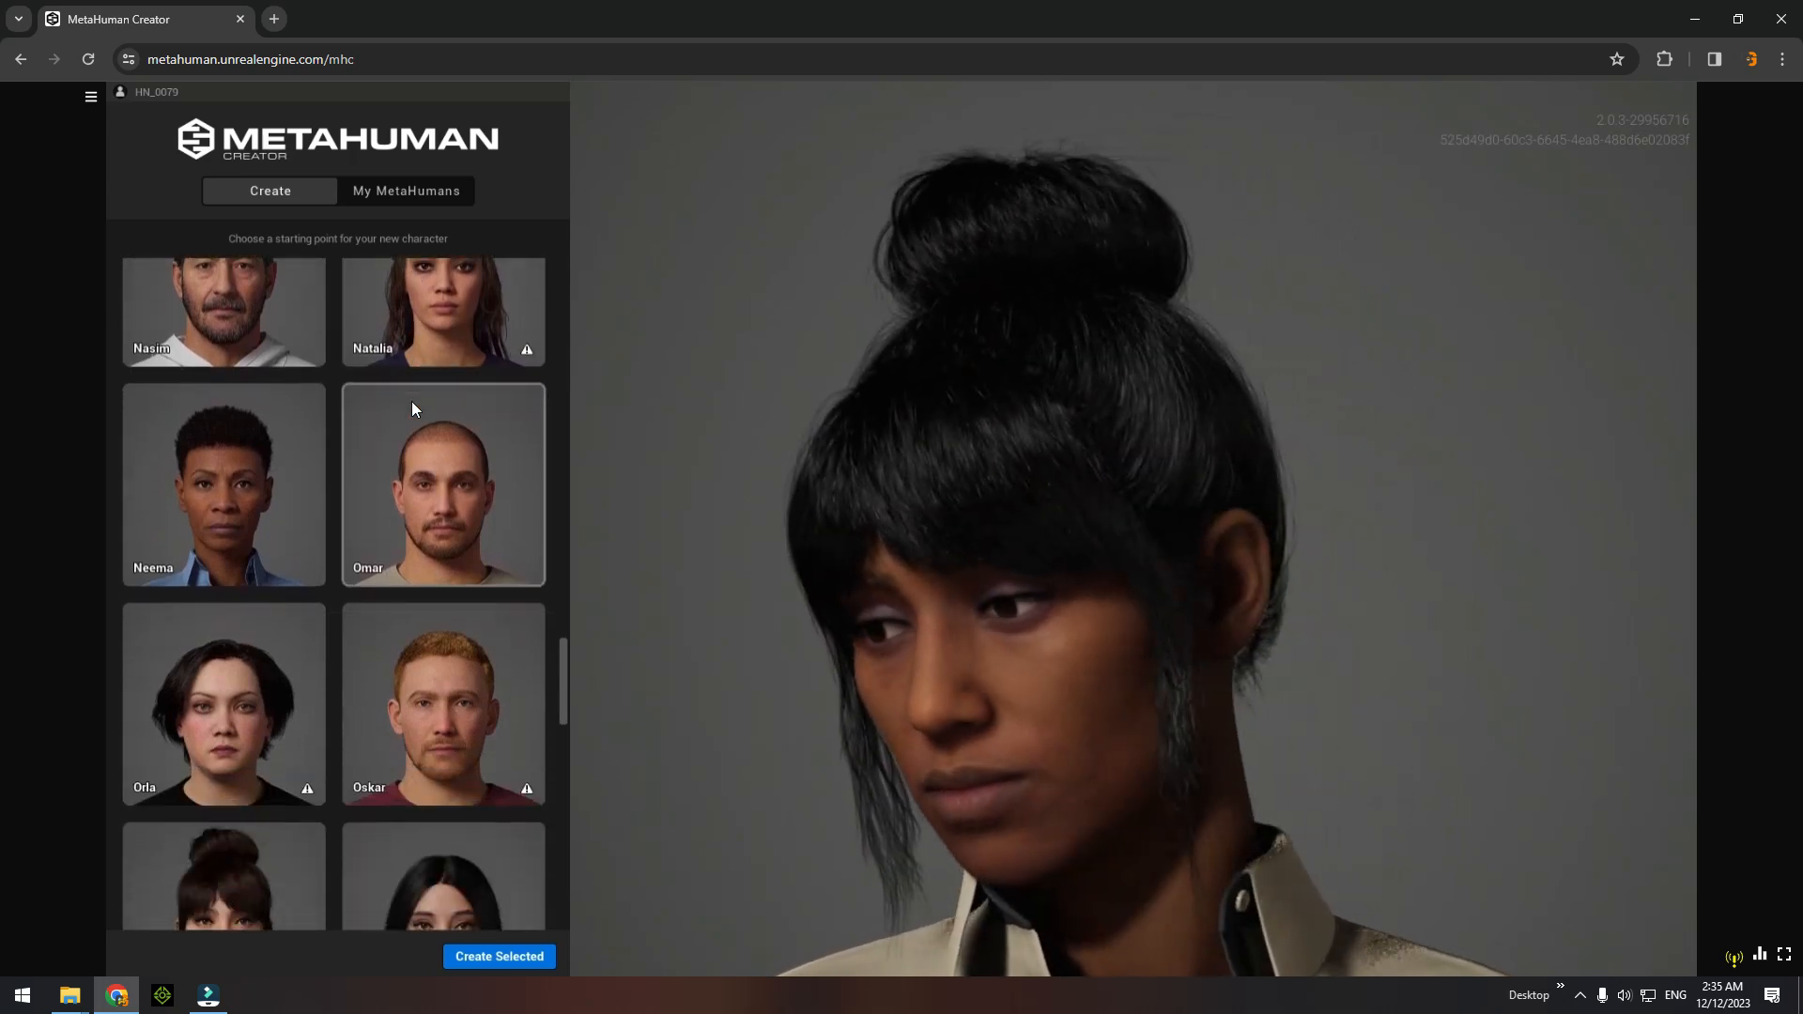
scroll(411, 402, down, 5)
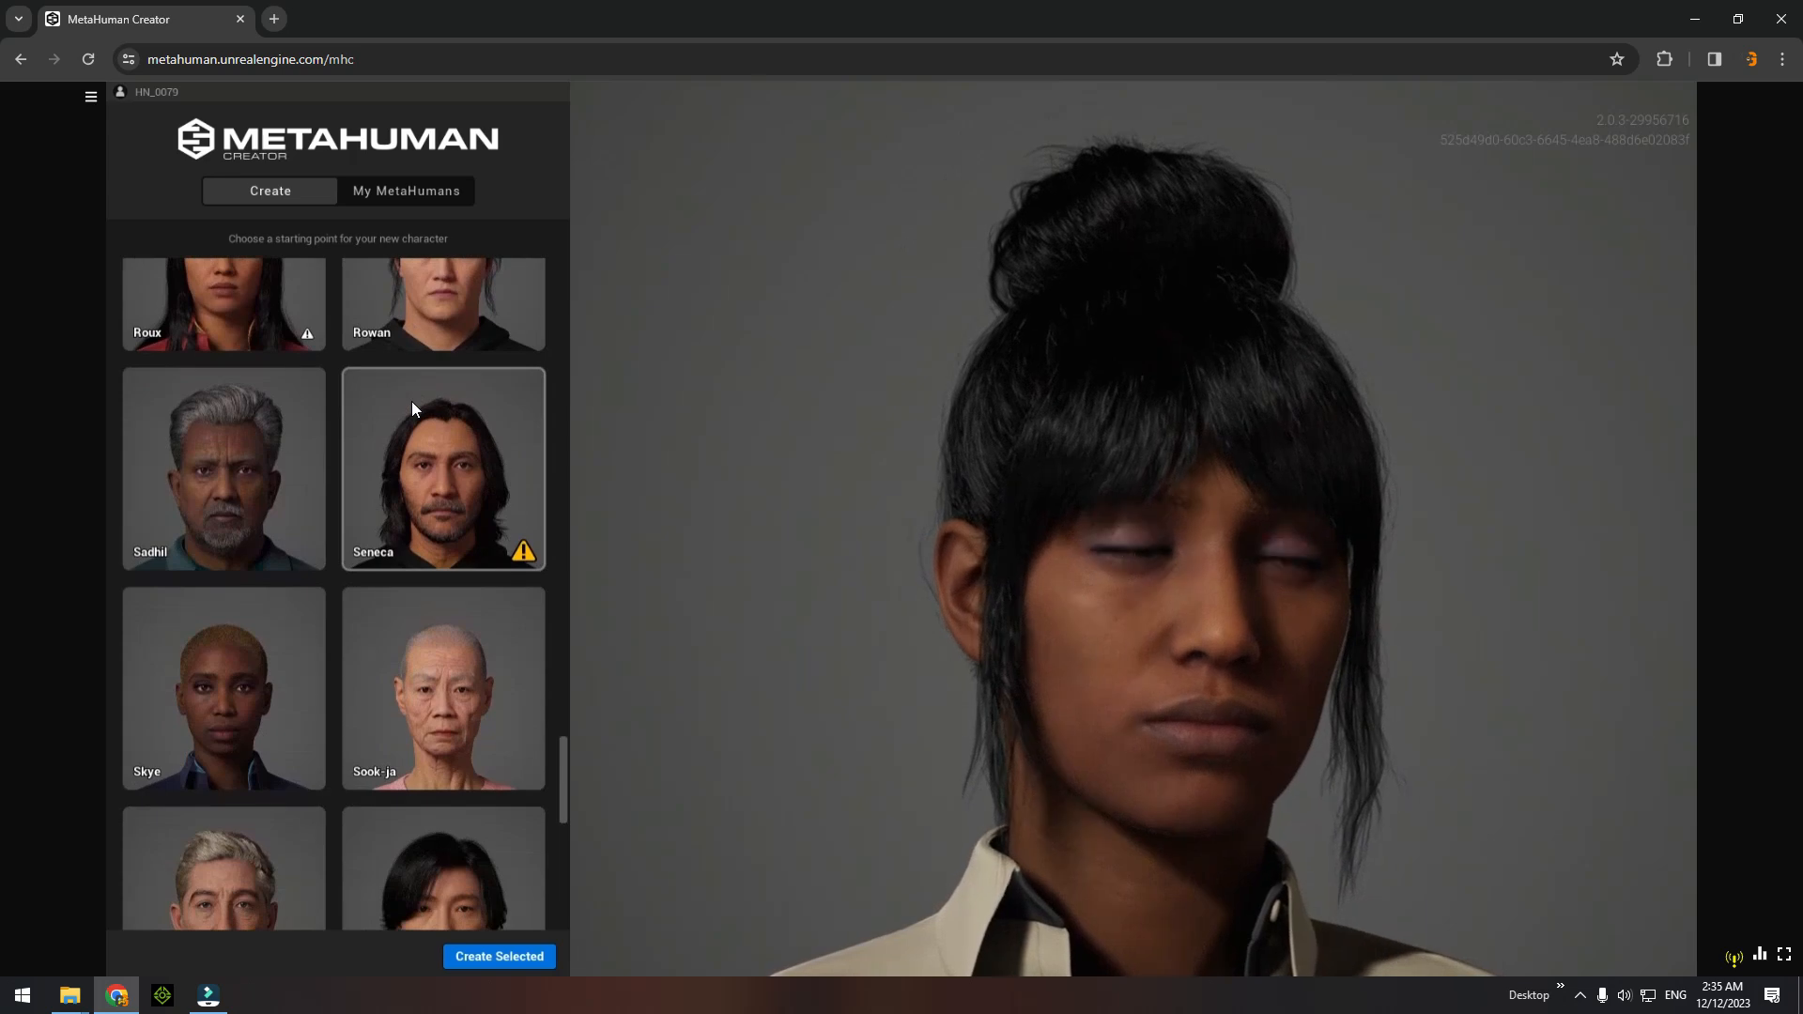
scroll(411, 408, down, 4)
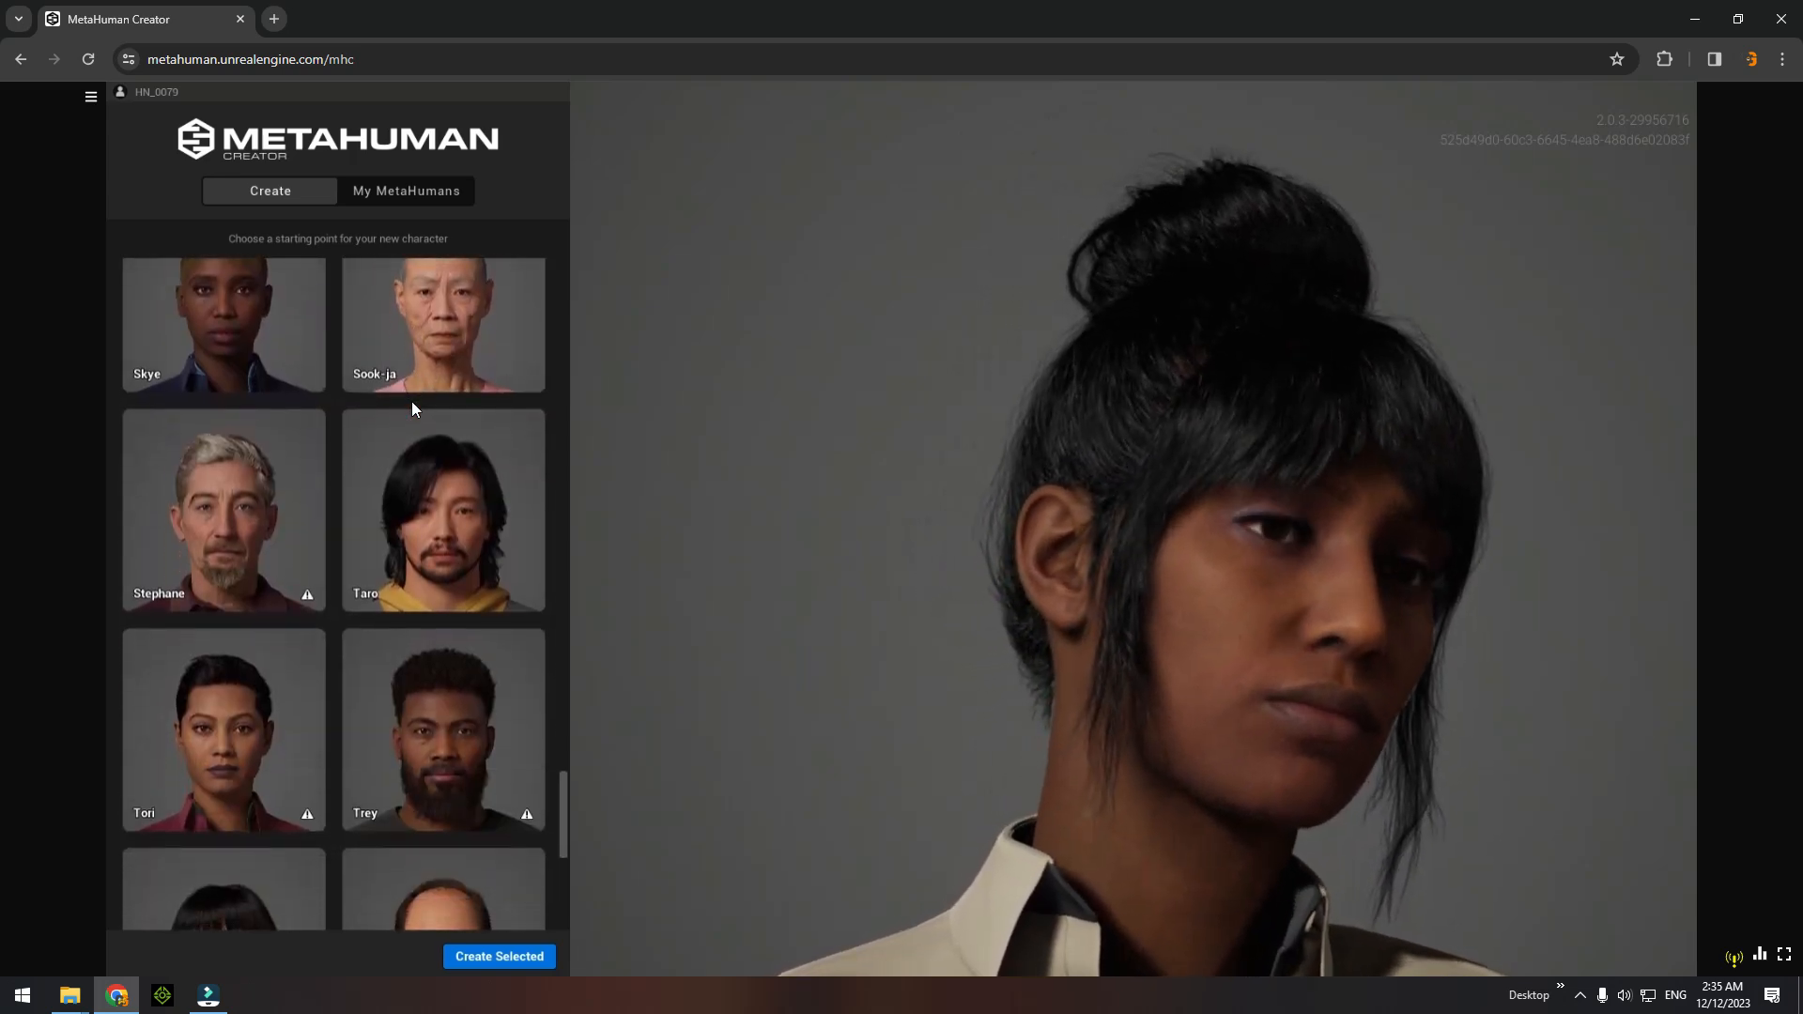
scroll(411, 409, down, 4)
scroll(412, 402, down, 4)
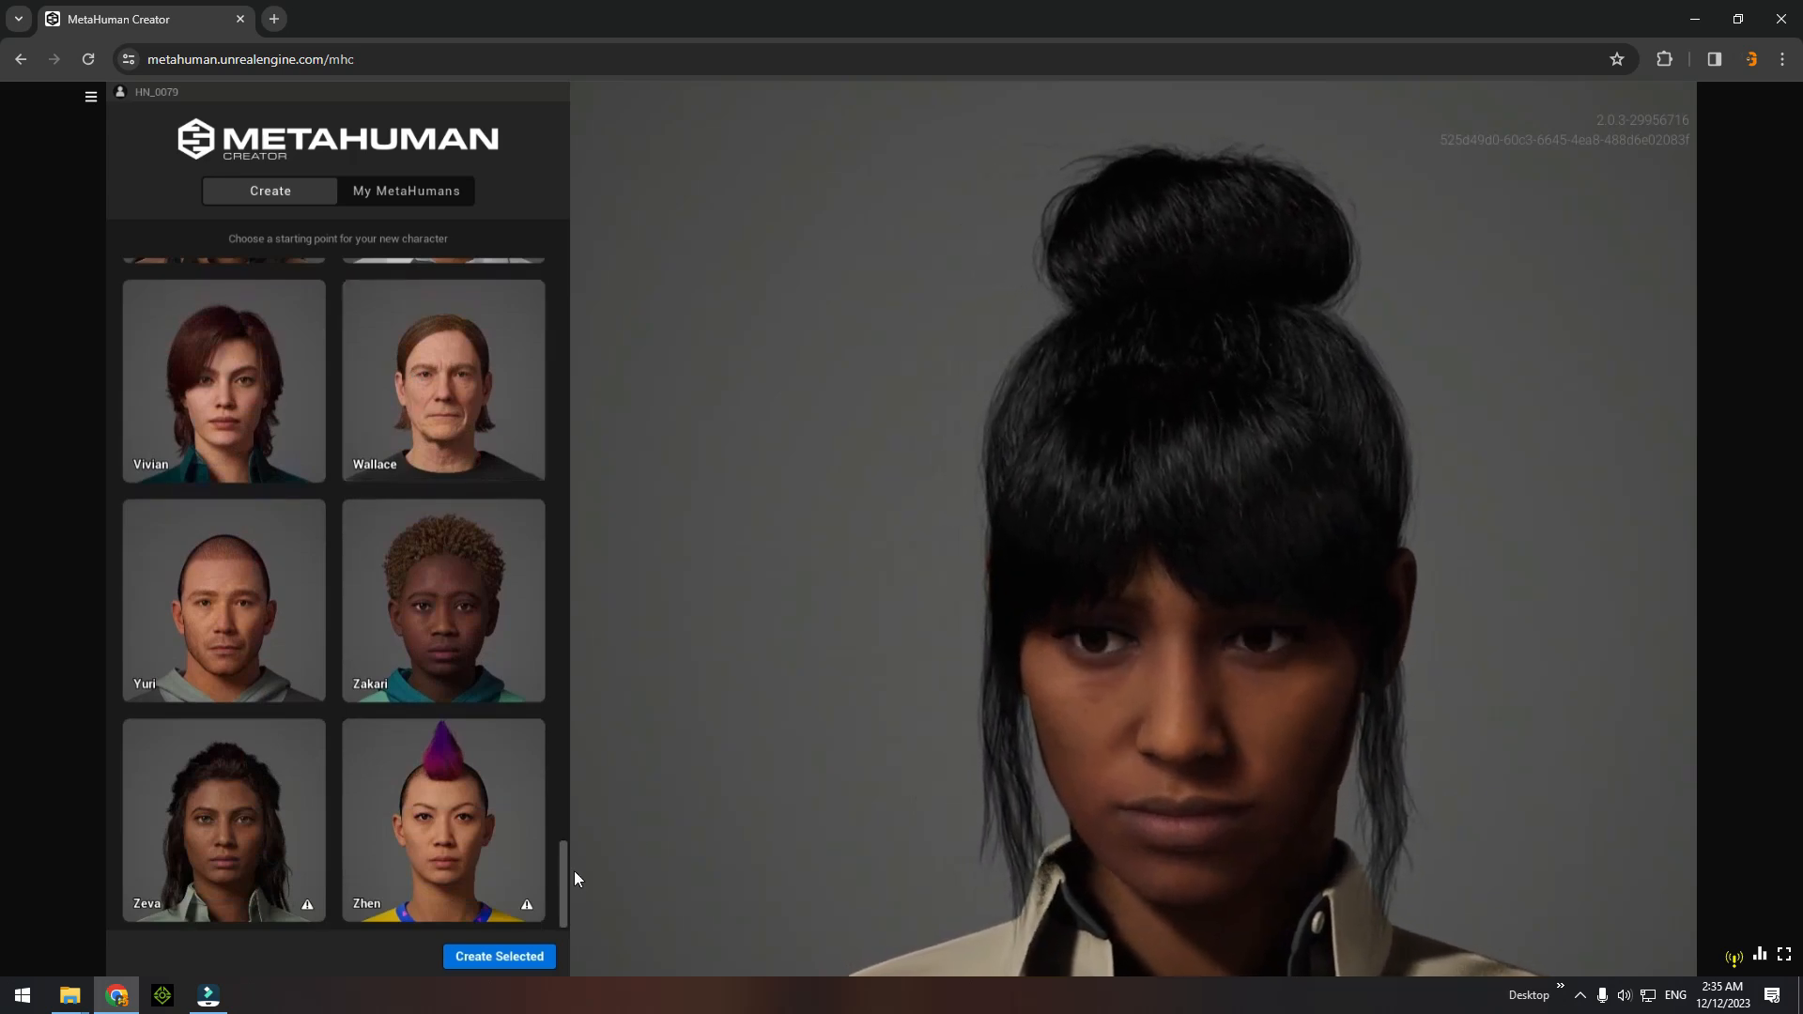
drag(563, 863, 578, 250)
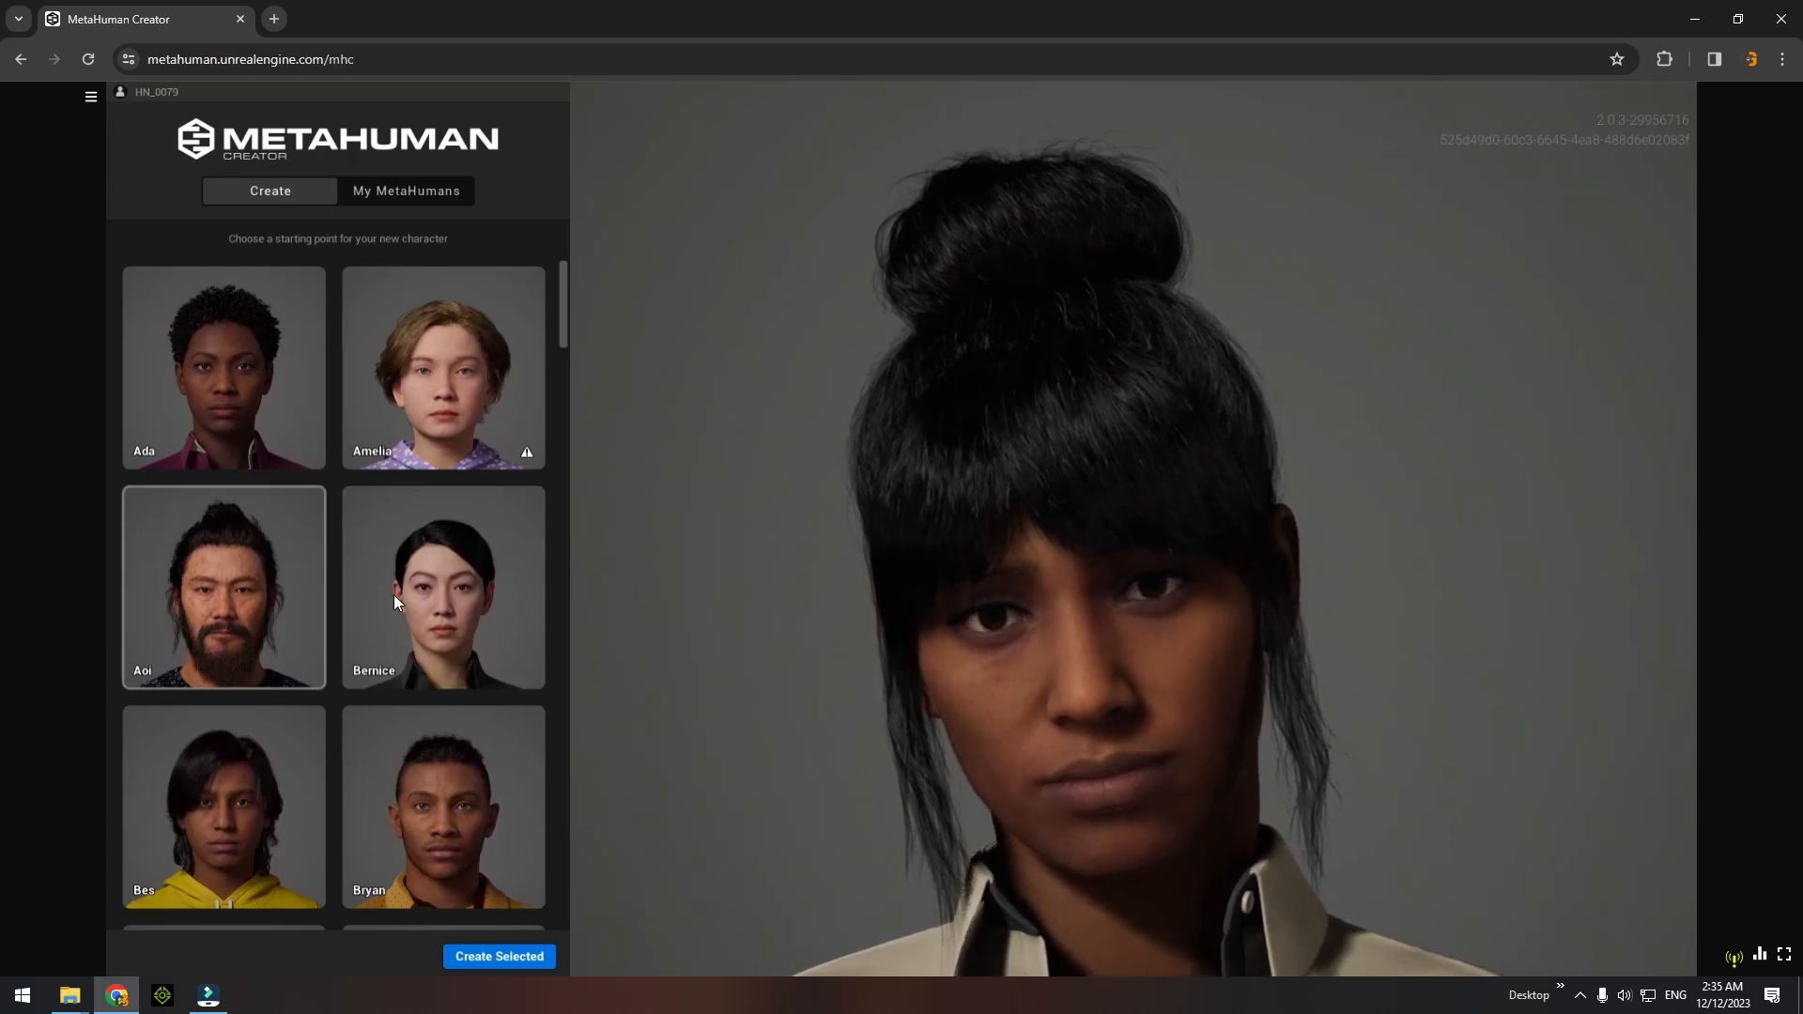
Create a new MetaHuman using the Cooper preset as the starting point.
scroll(452, 563, down, 1)
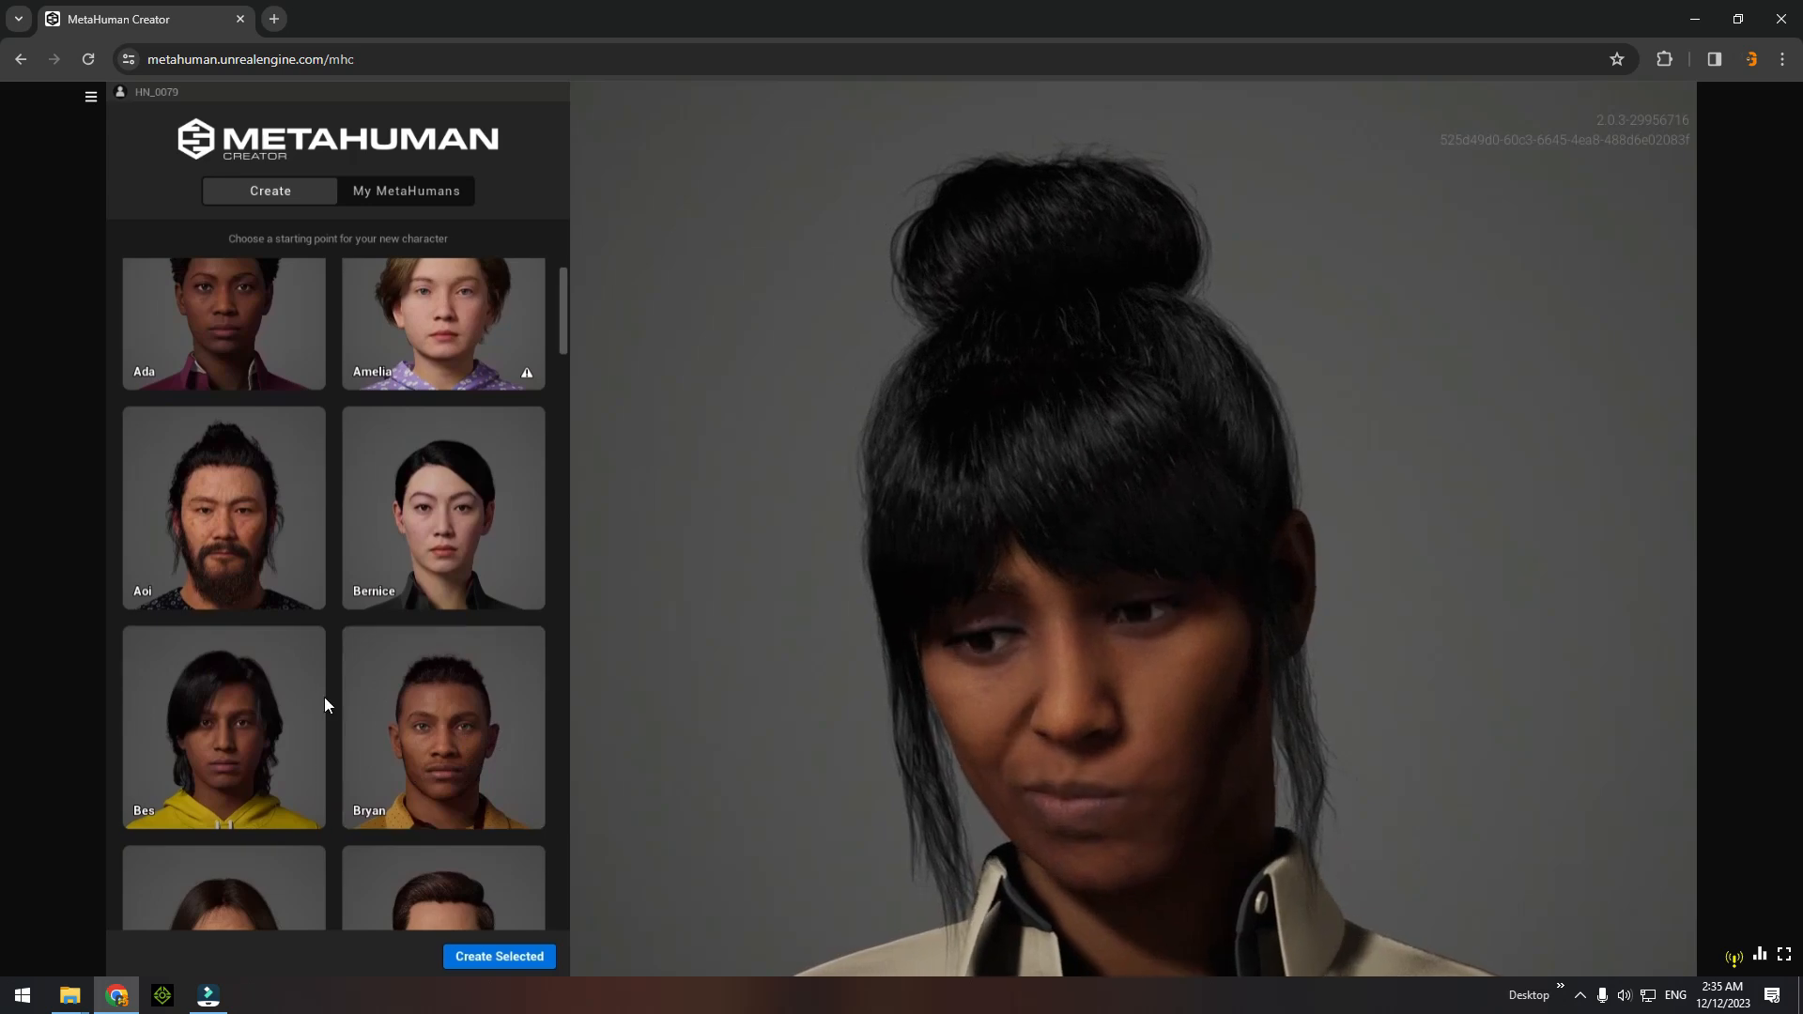
scroll(348, 685, down, 3)
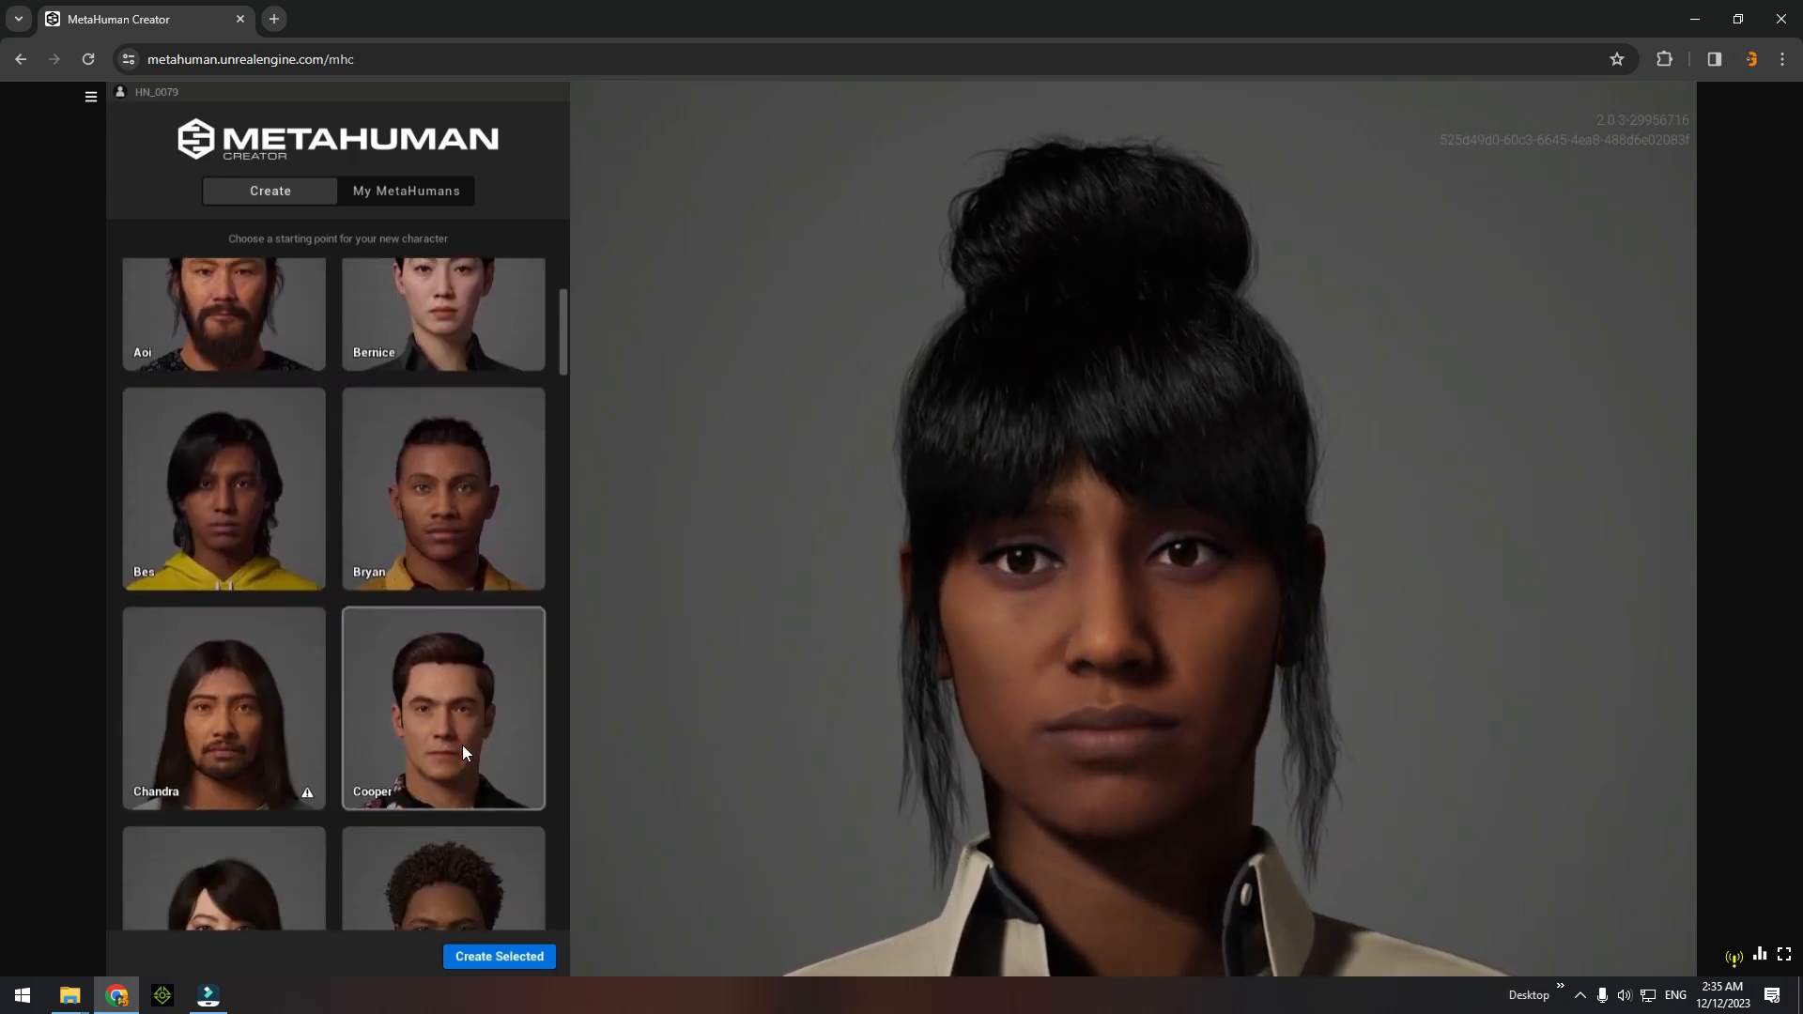
click(462, 745)
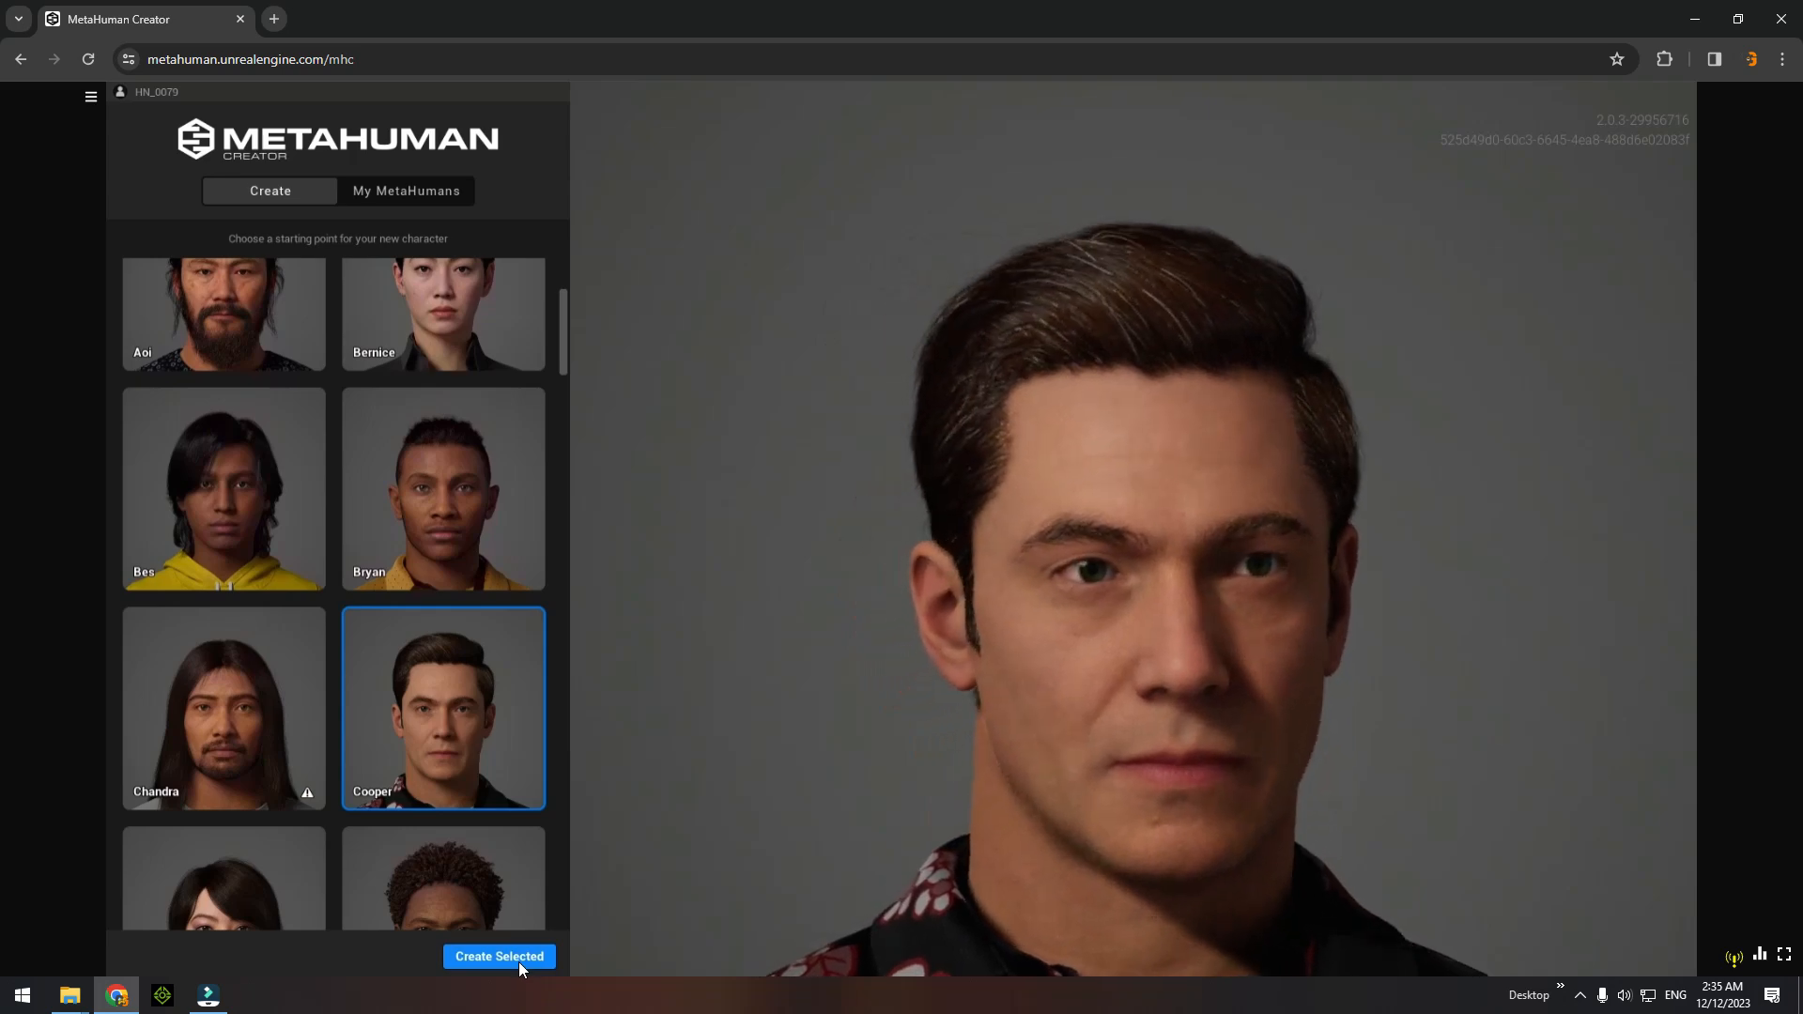
click(518, 961)
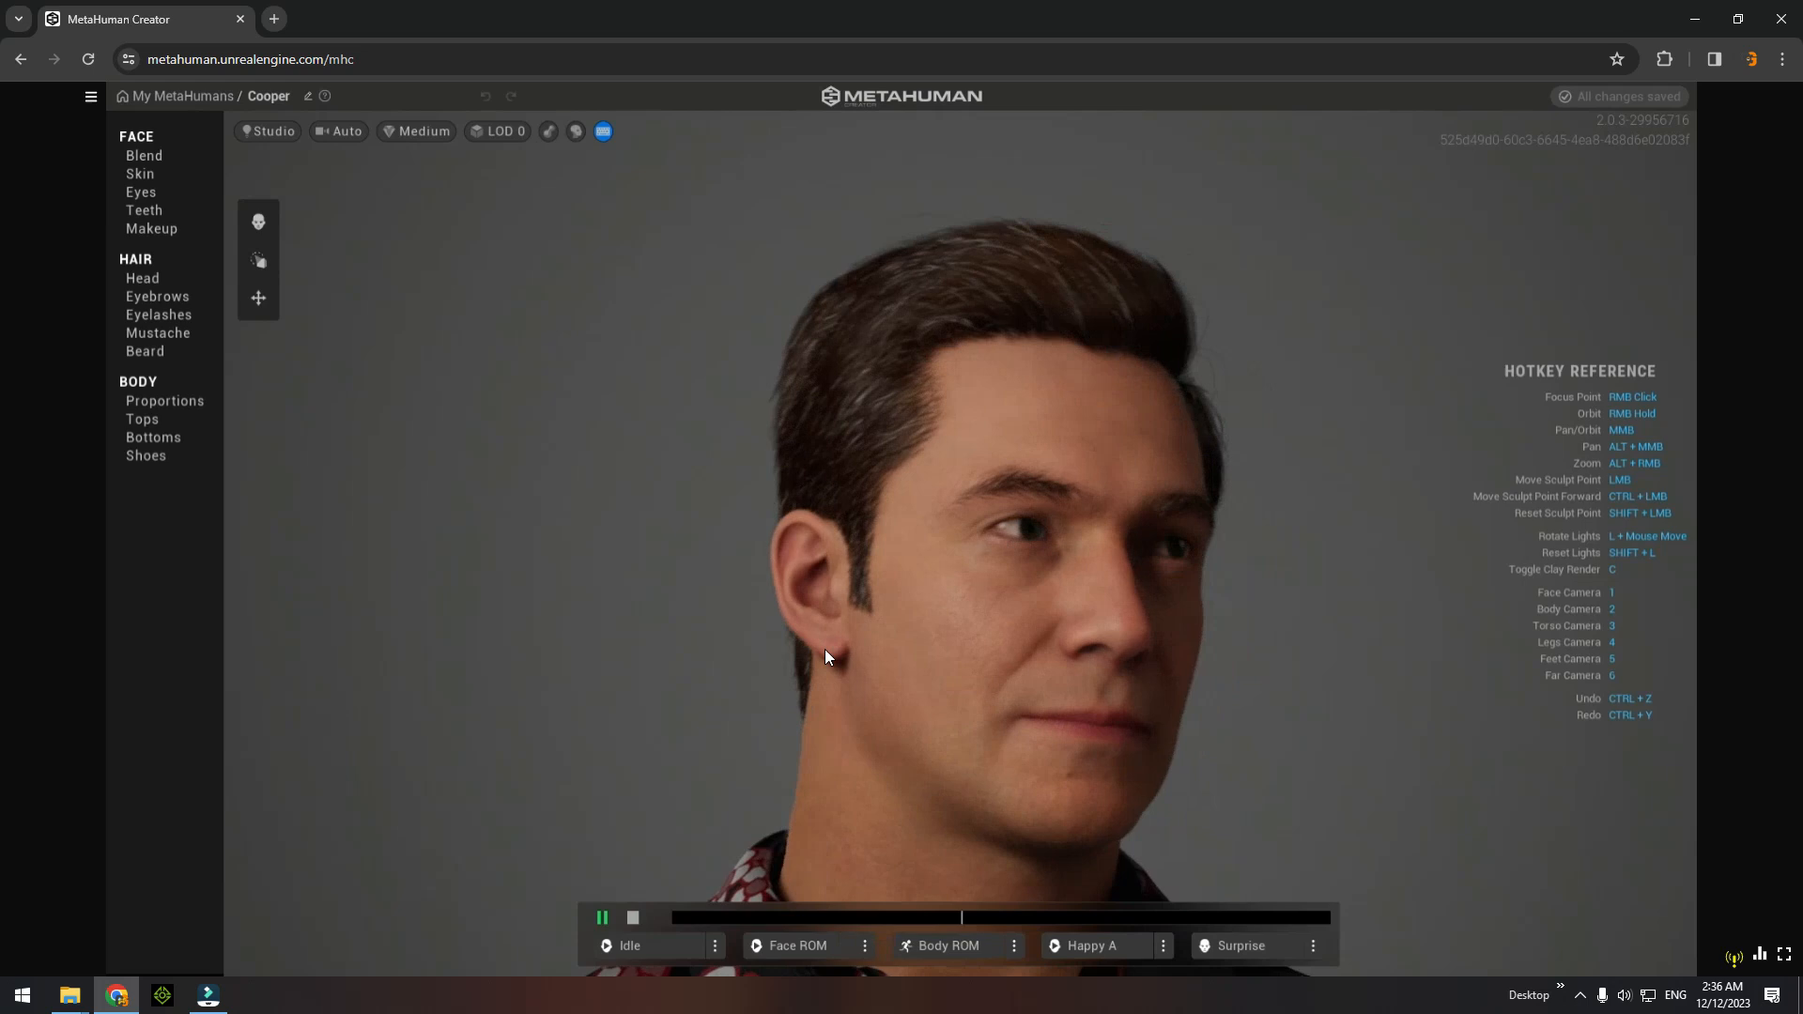
Pause the character's preview animation so he holds still.
click(603, 920)
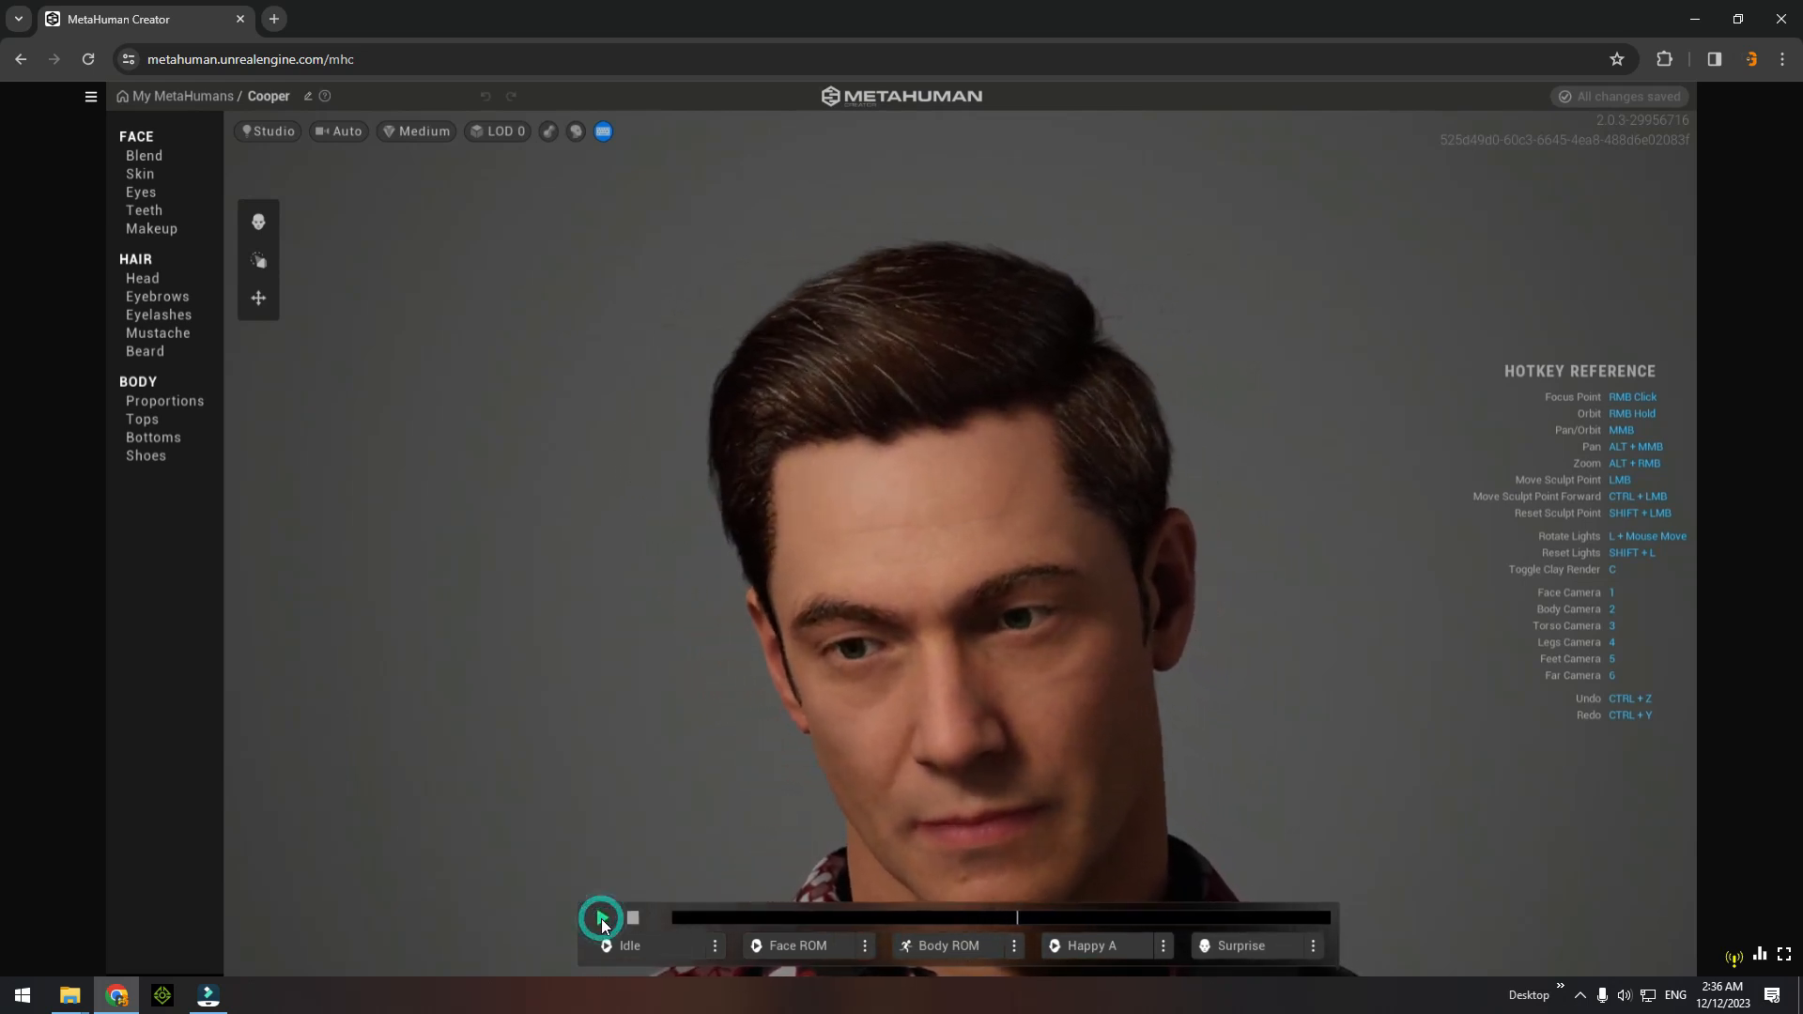
scroll(1029, 524, down, 2)
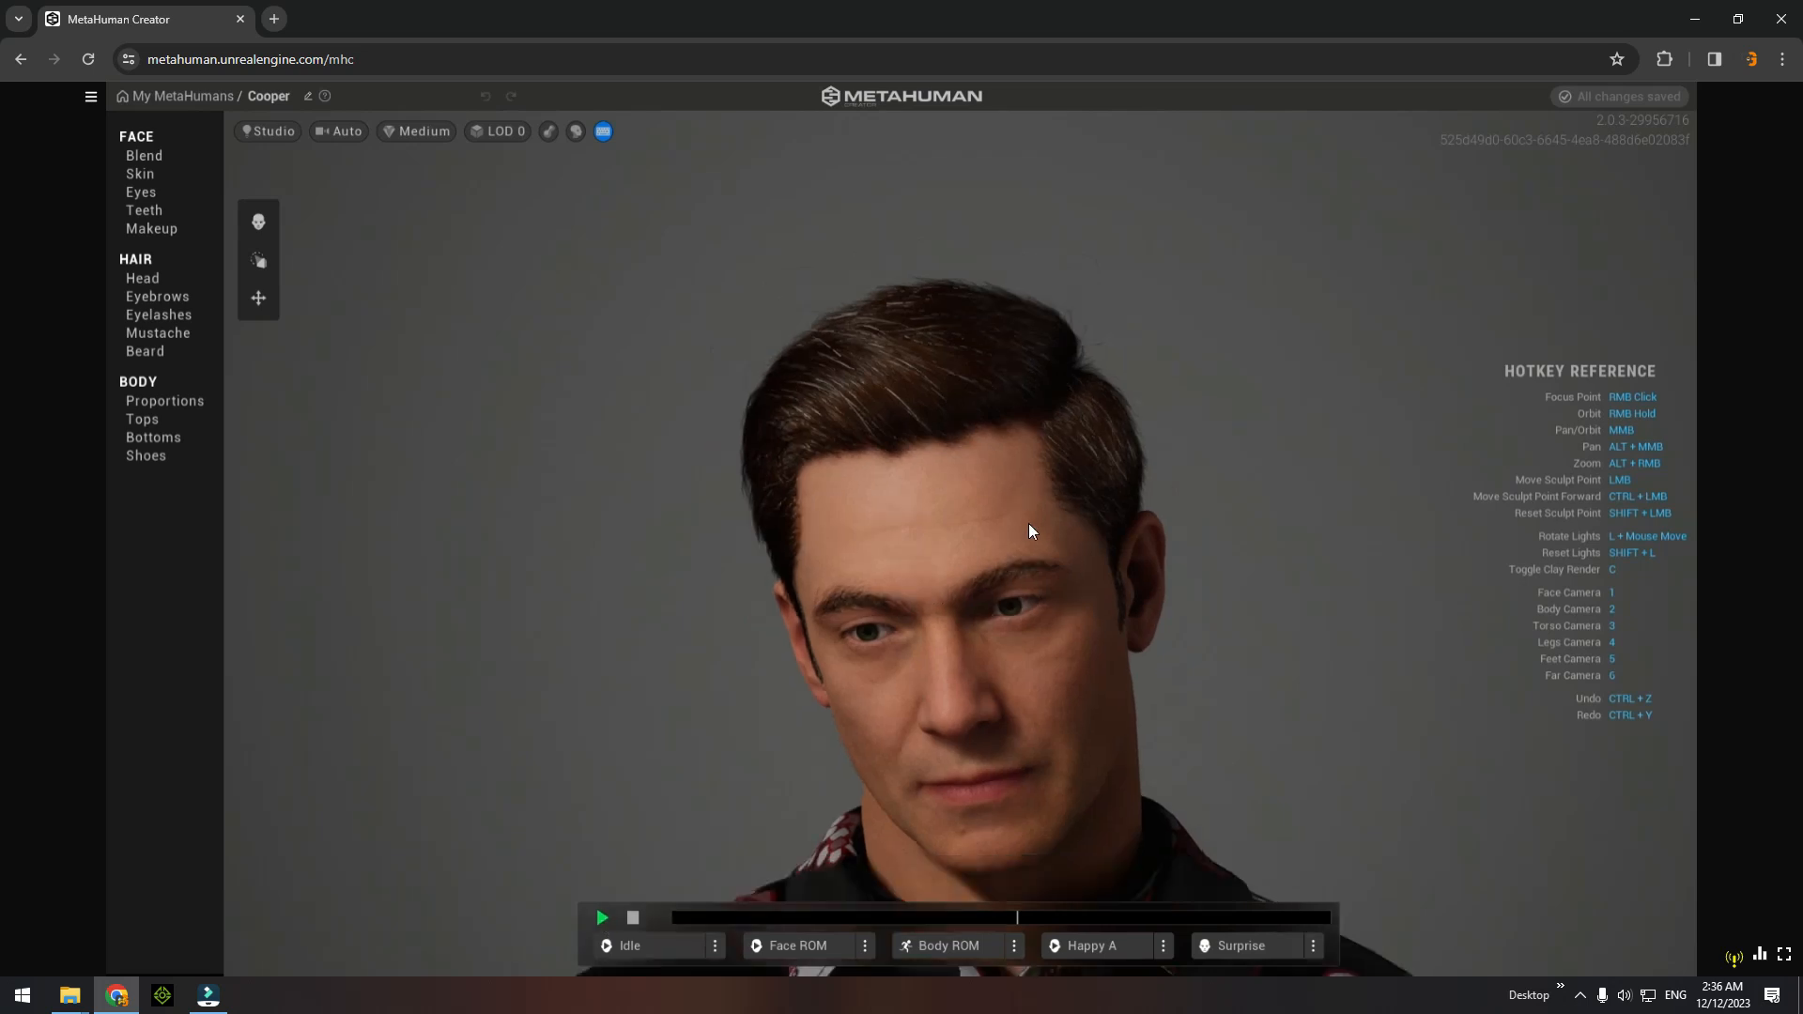
scroll(1035, 518, down, 2)
scroll(1033, 521, down, 2)
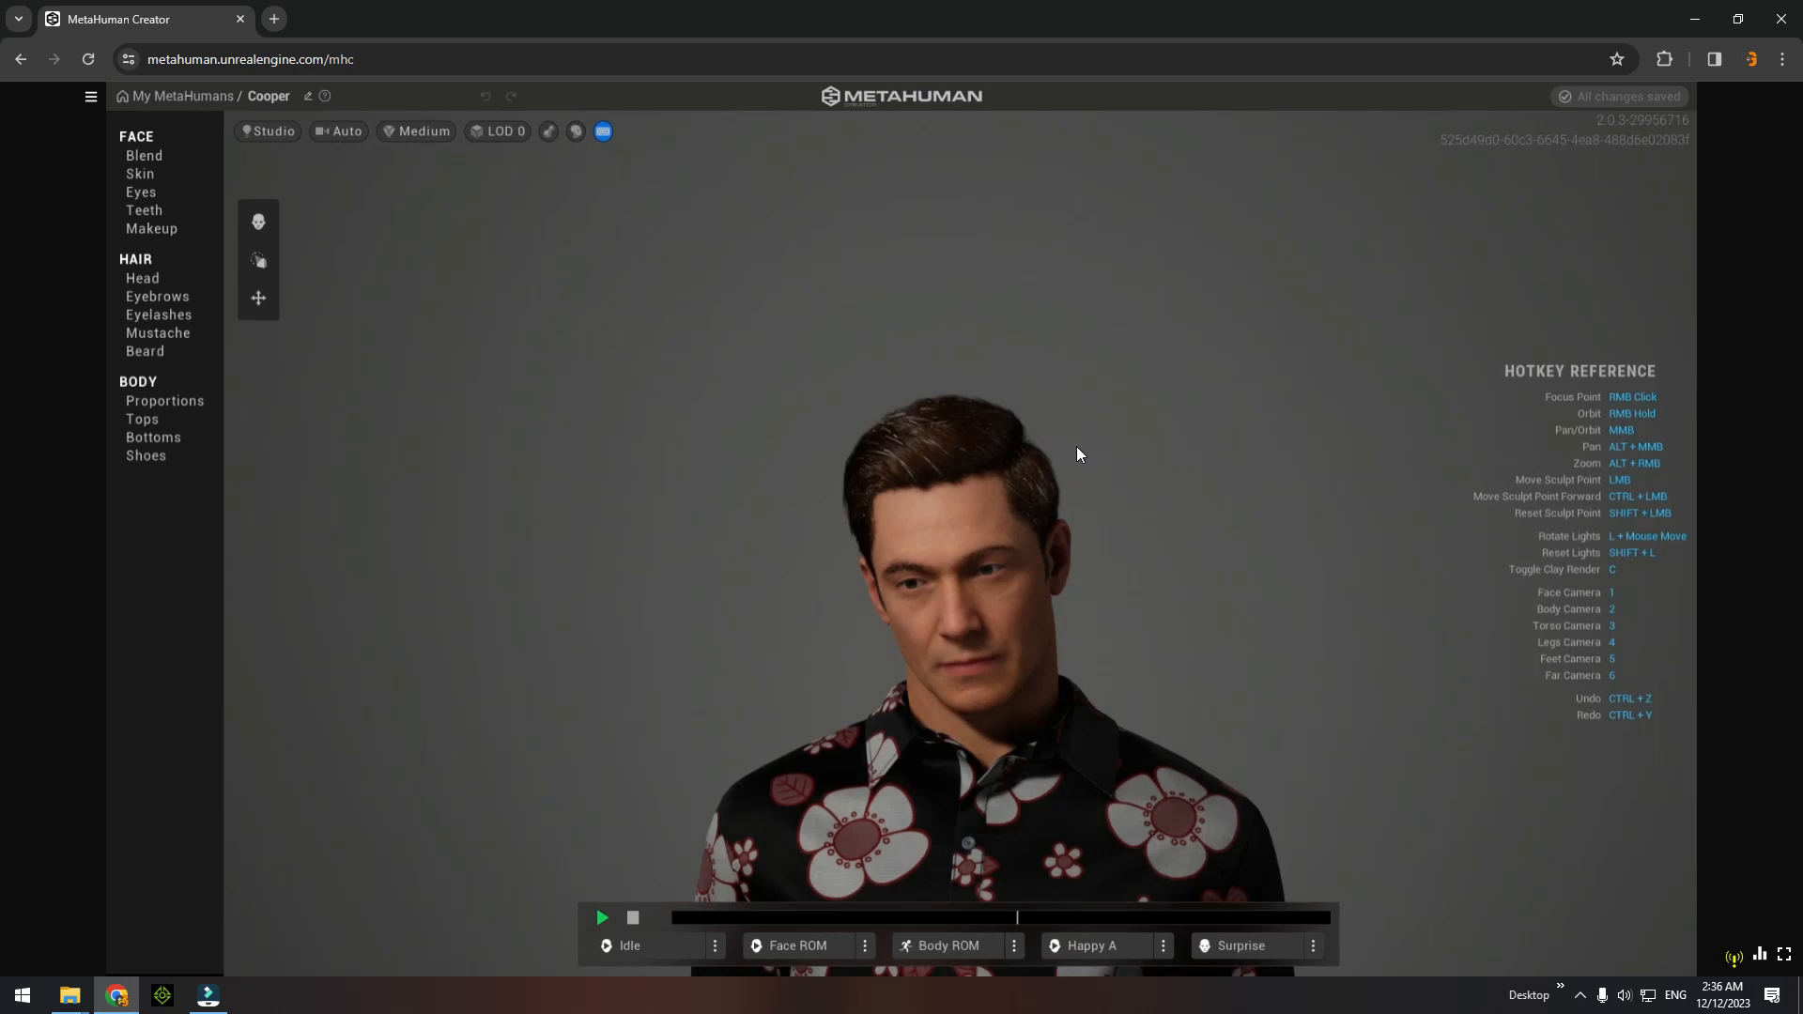
scroll(1077, 455, down, 3)
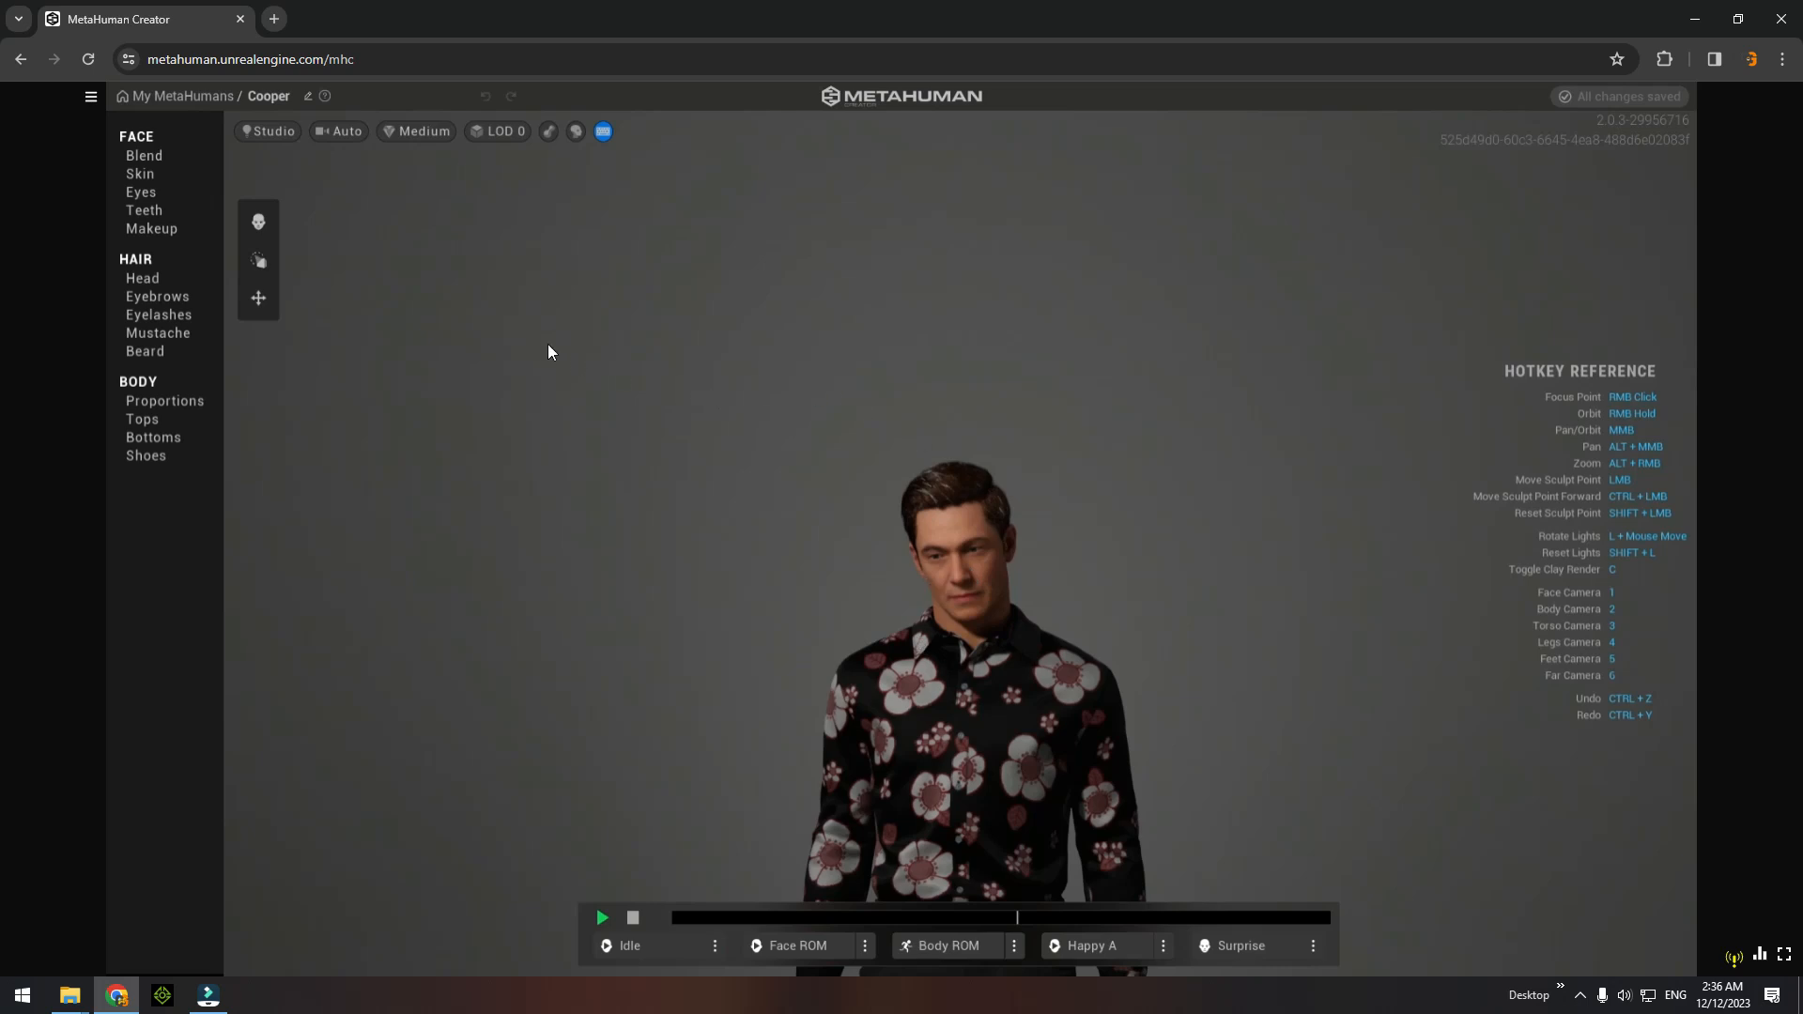
Activate the Move editing mode with its facial control curves on the character.
click(259, 299)
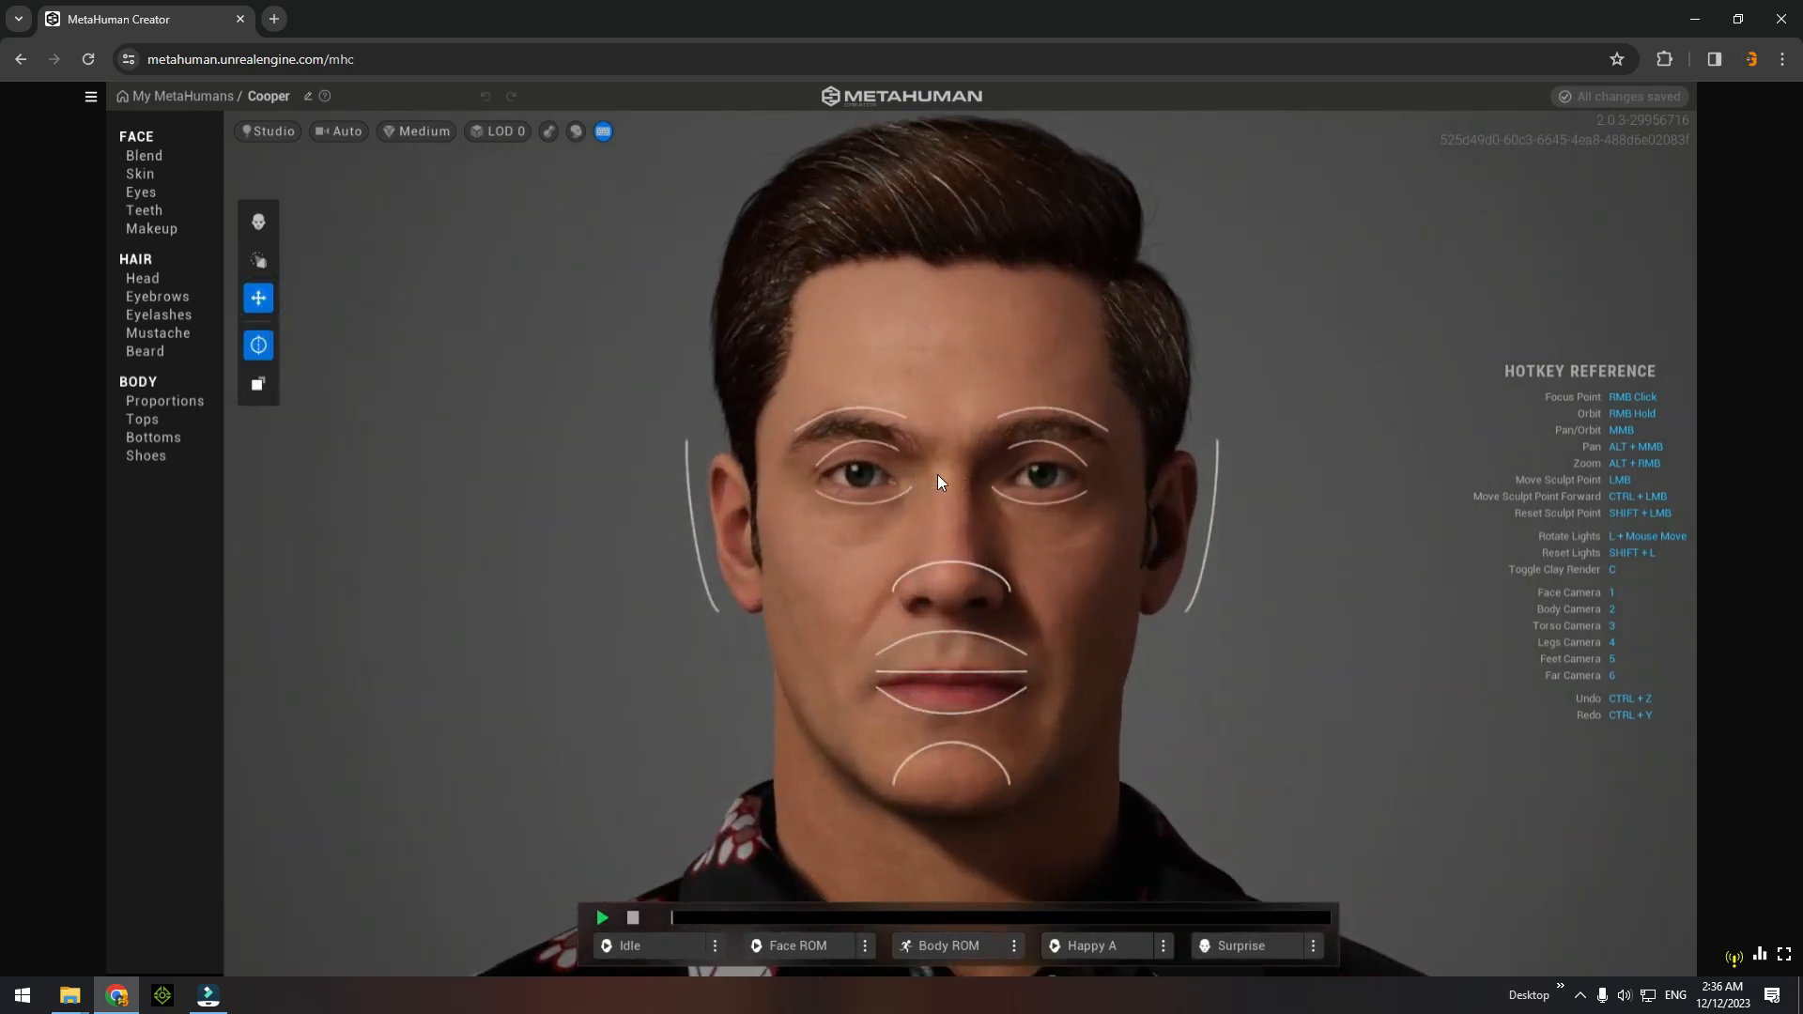
scroll(937, 475, down, 10)
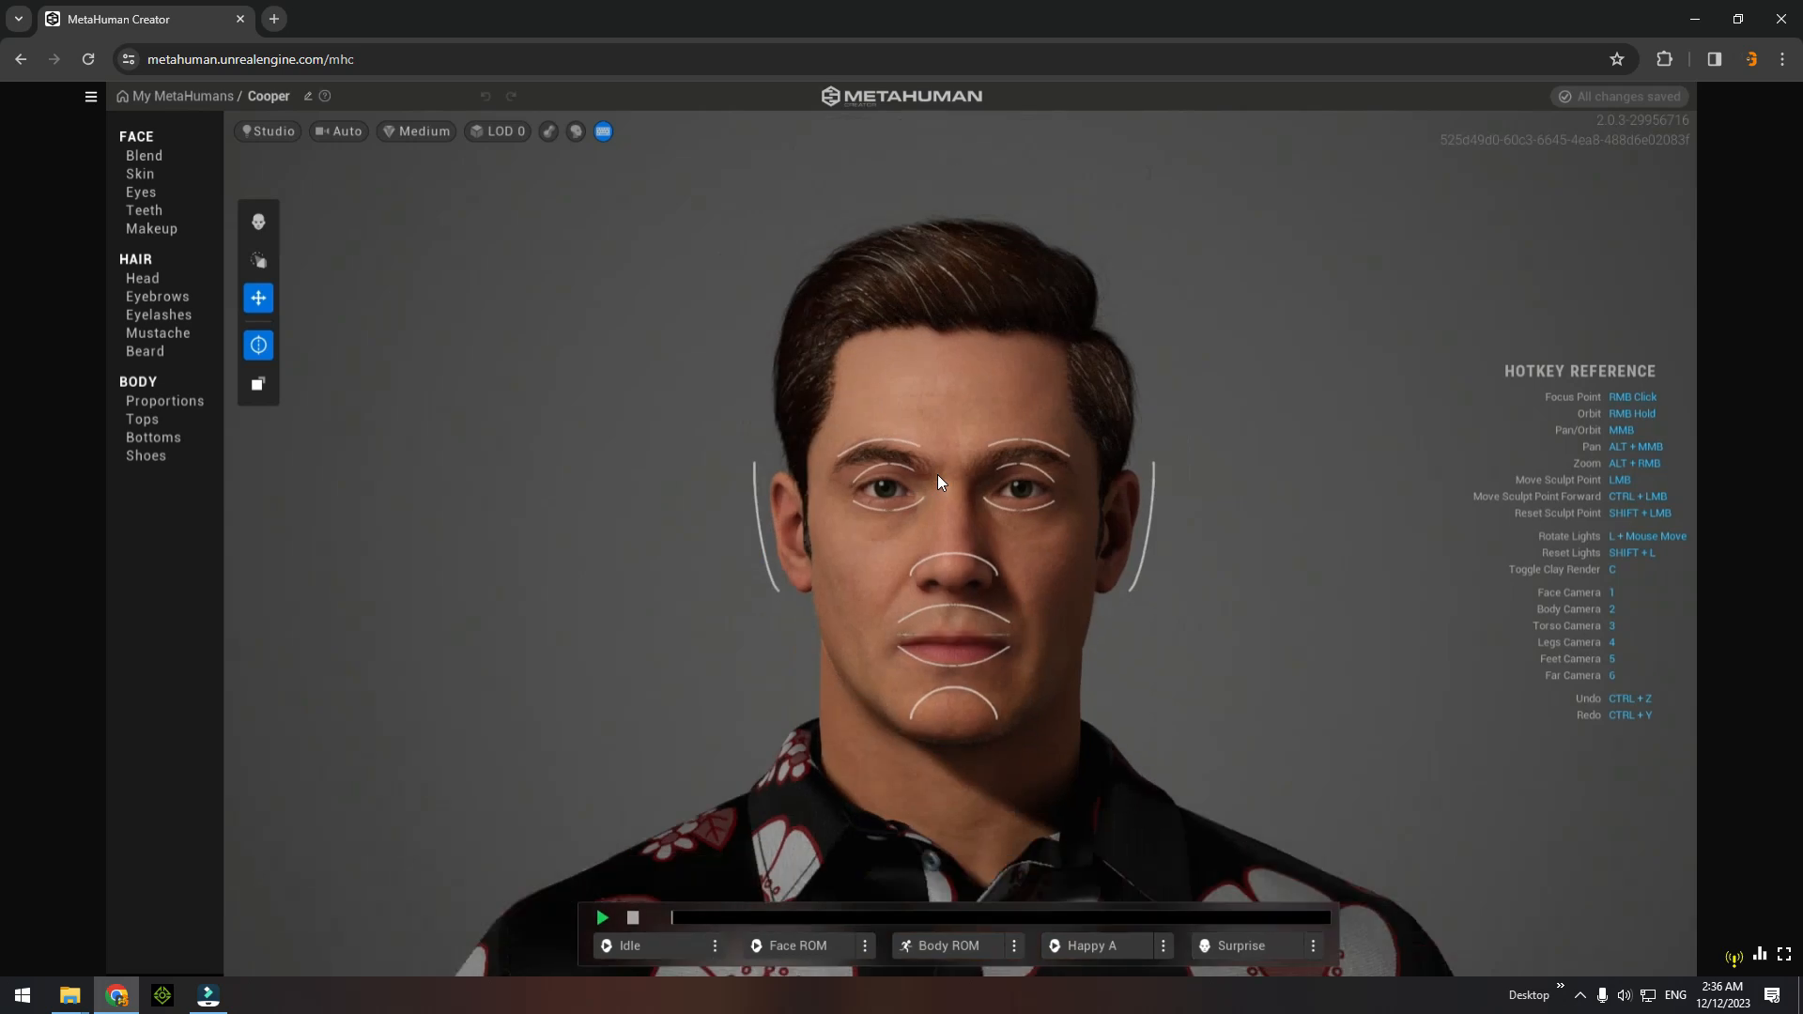
scroll(966, 539, up, 10)
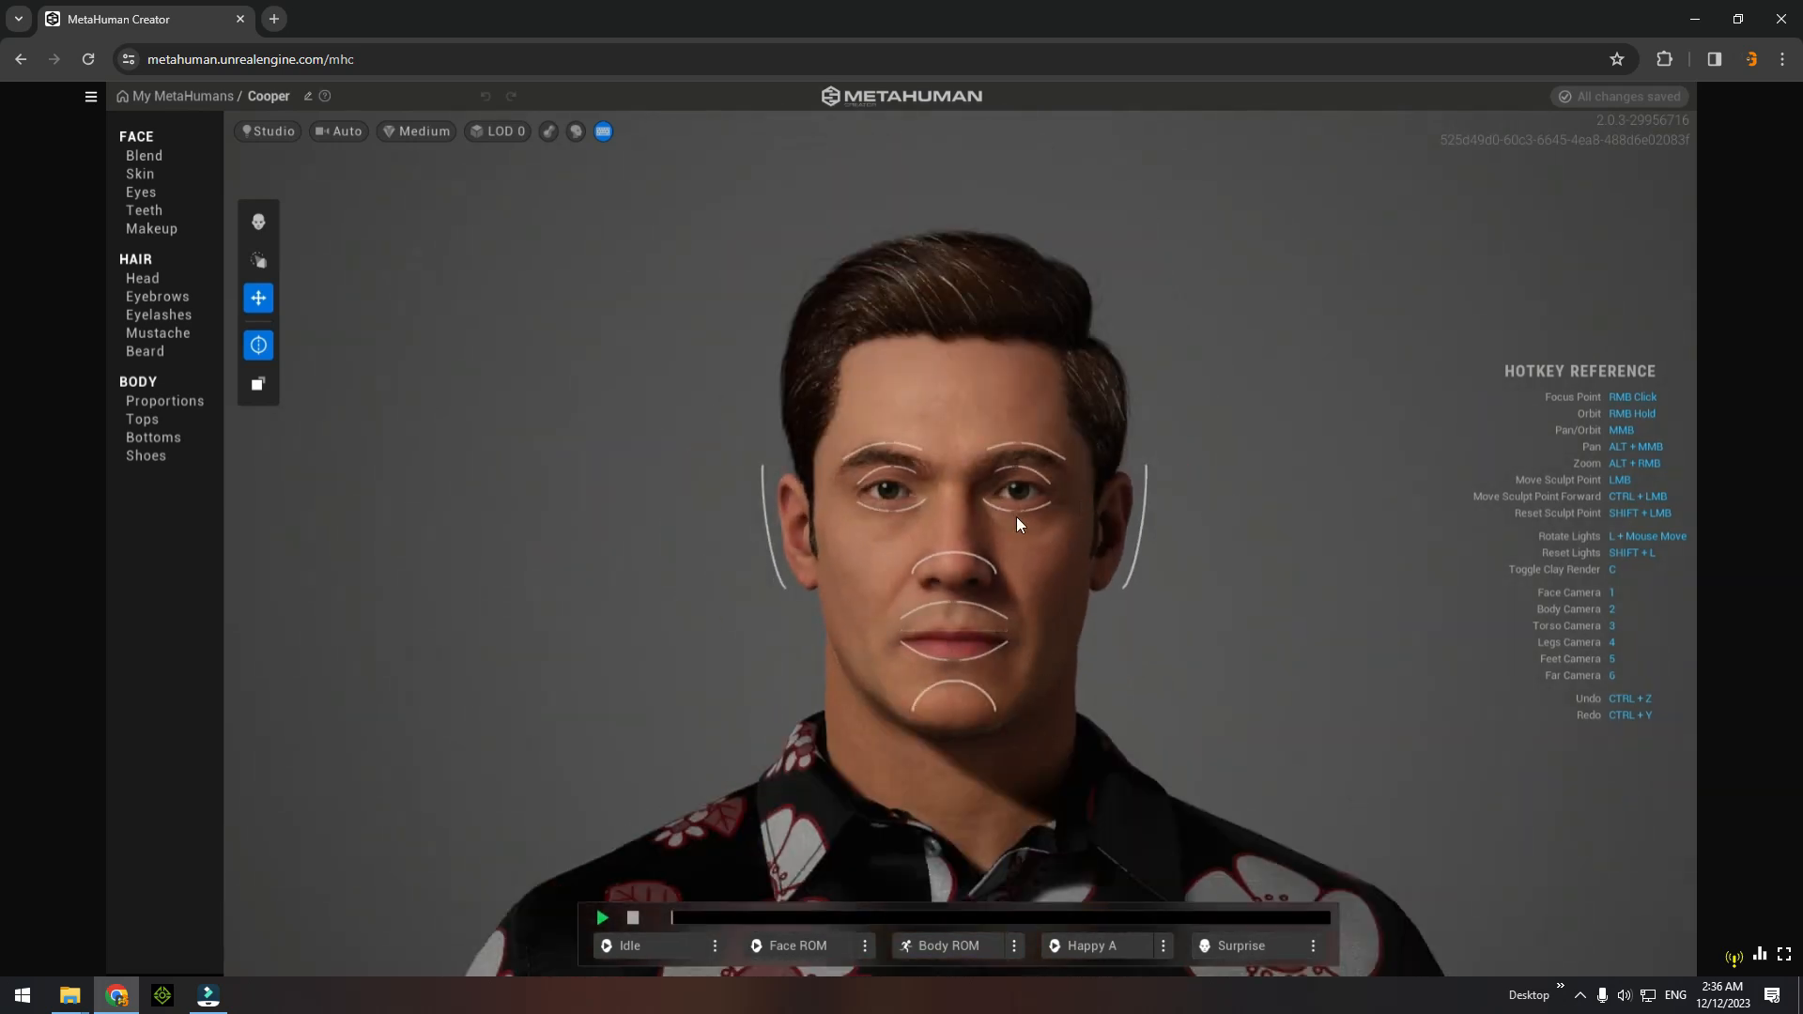
scroll(1147, 515, down, 2)
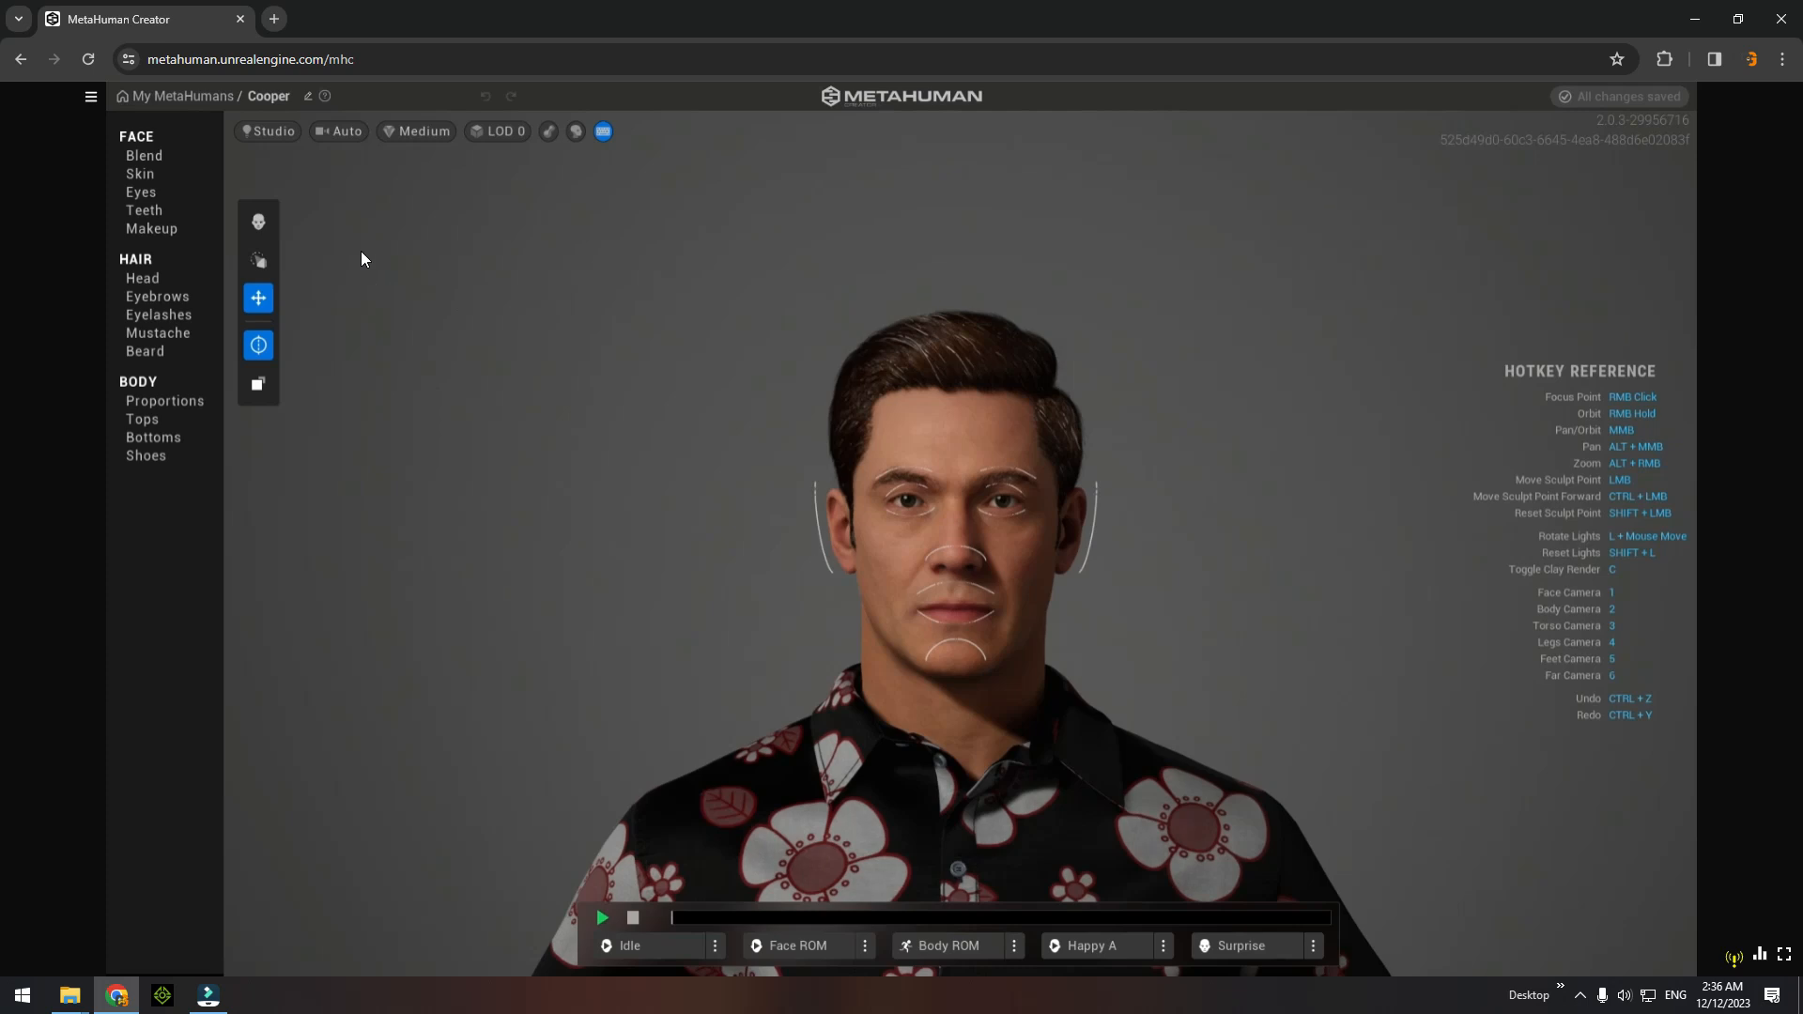
Open the face Blend settings and assign the Kristofer preset to the top blend slot and Myles to the lower-left one.
click(151, 156)
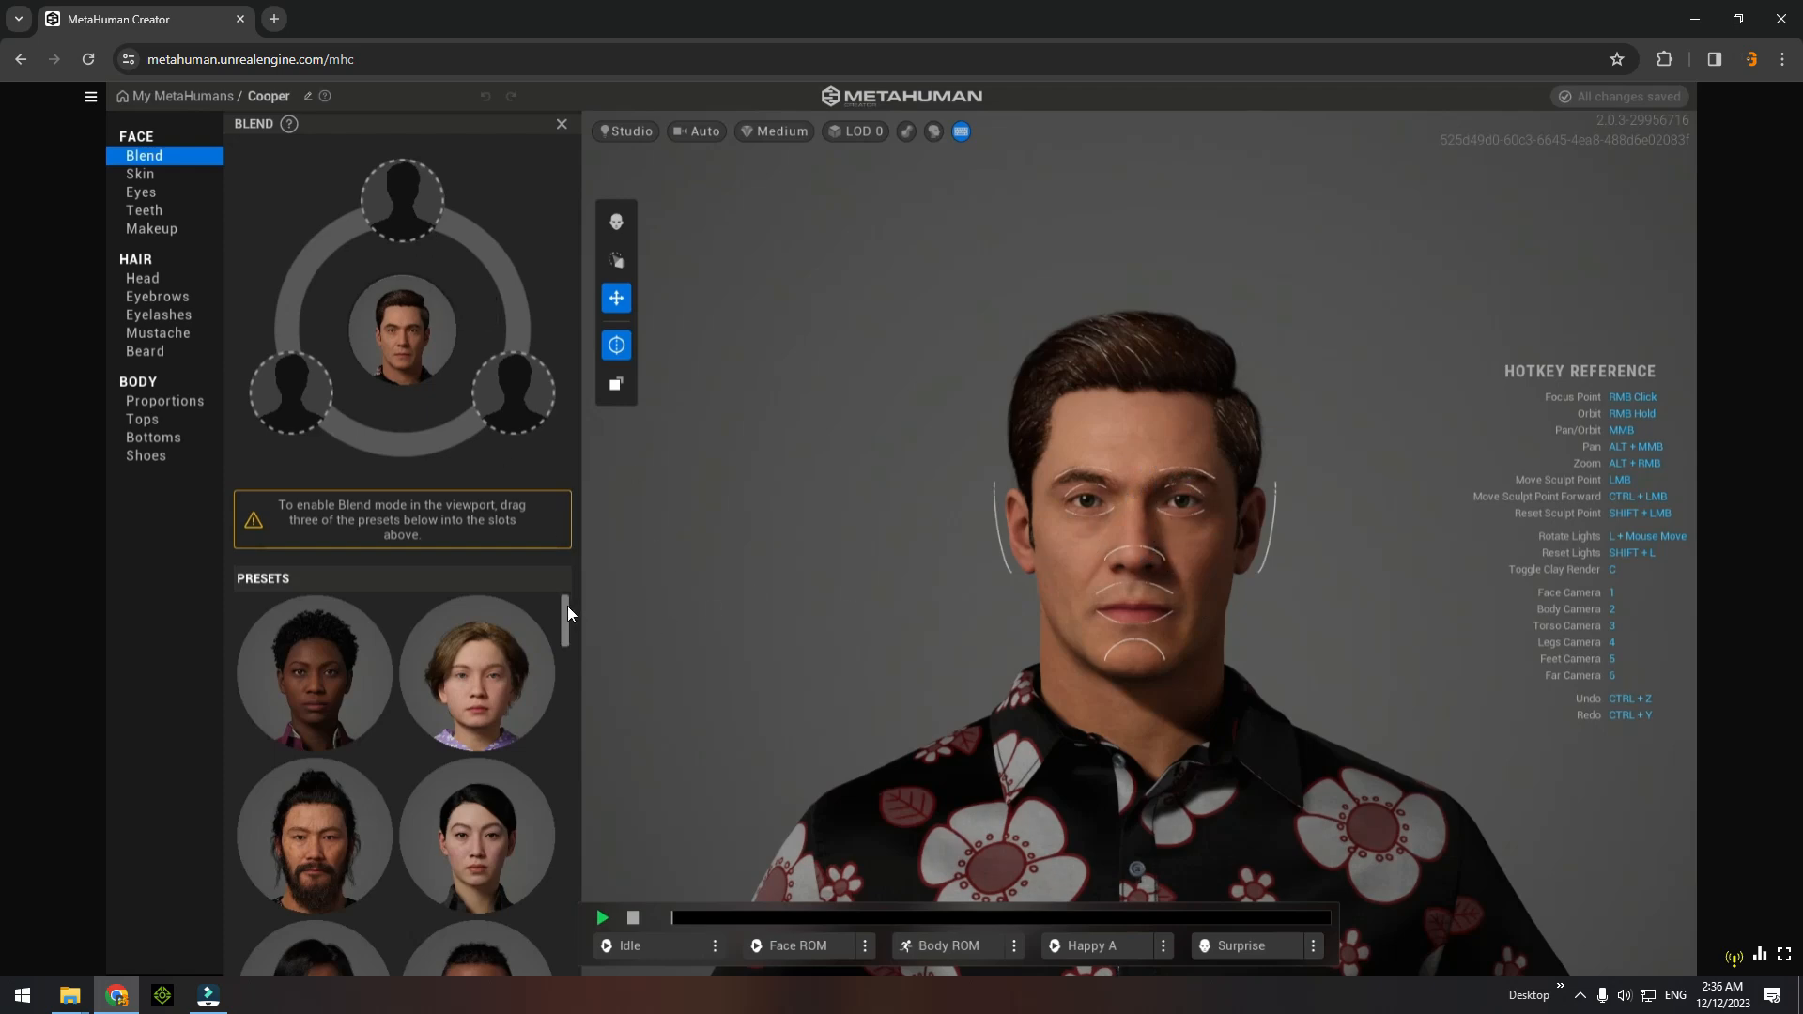
drag(568, 611, 572, 762)
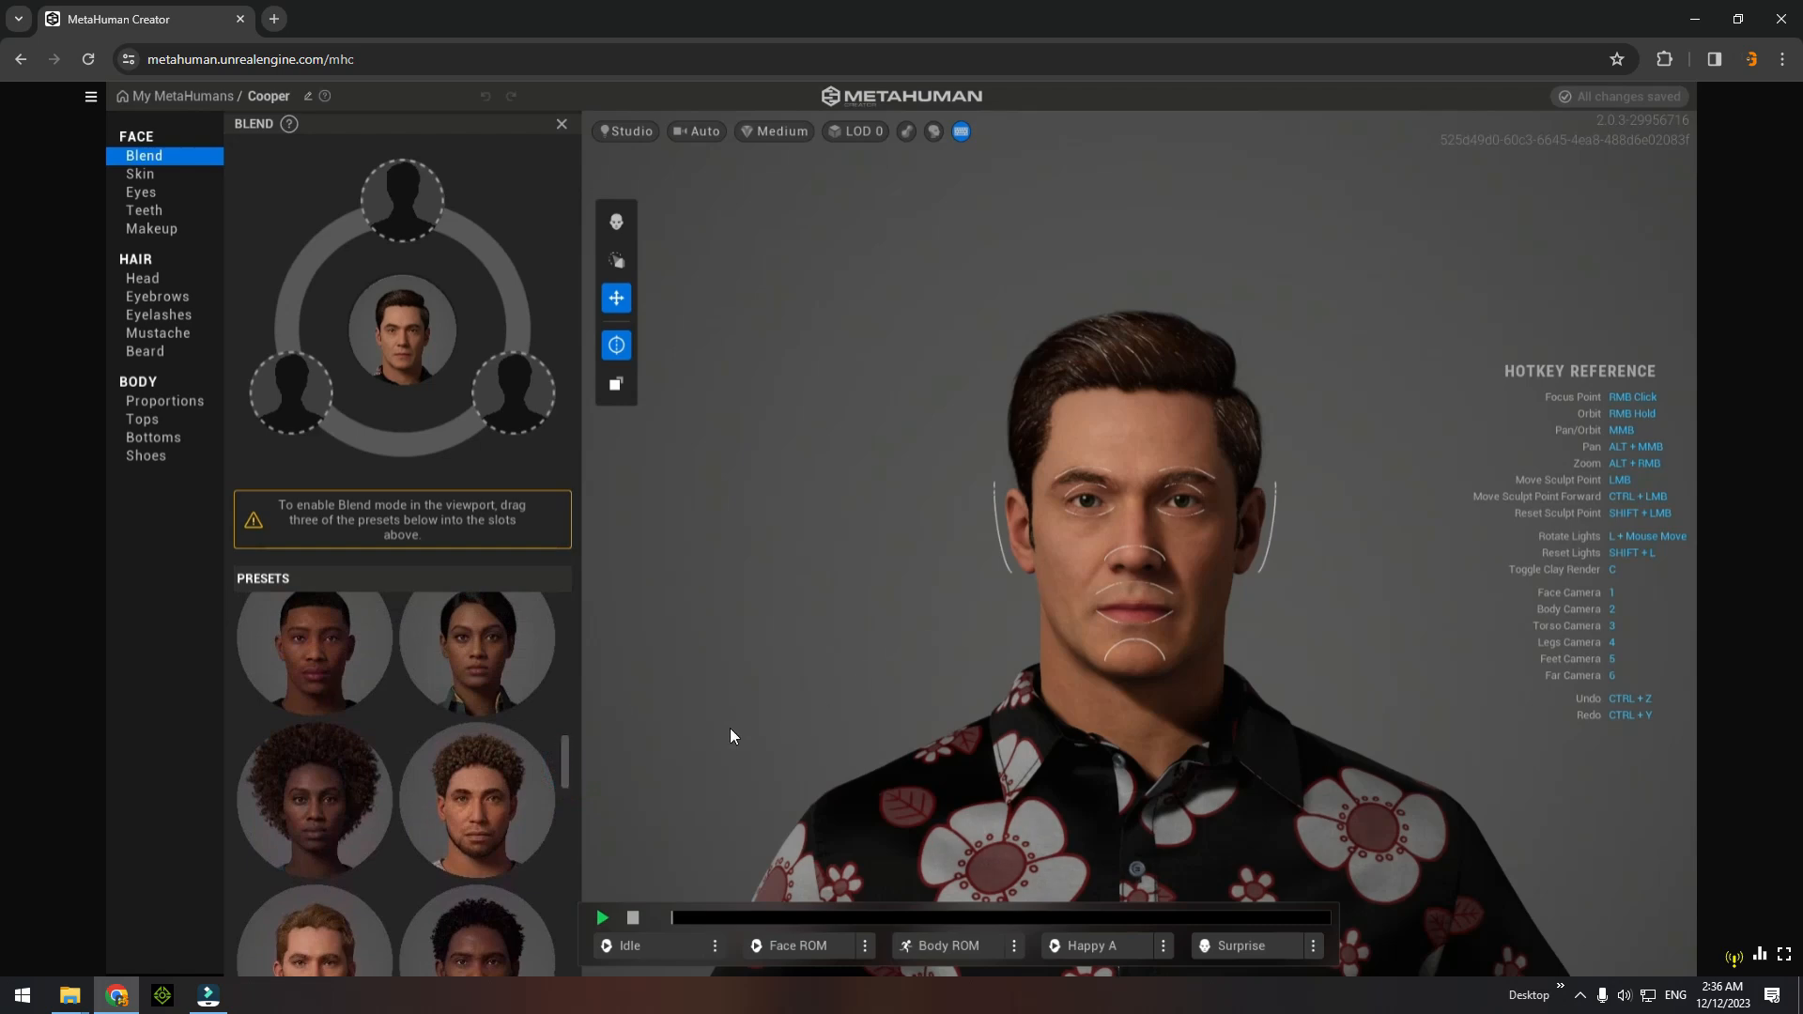
drag(565, 770, 571, 792)
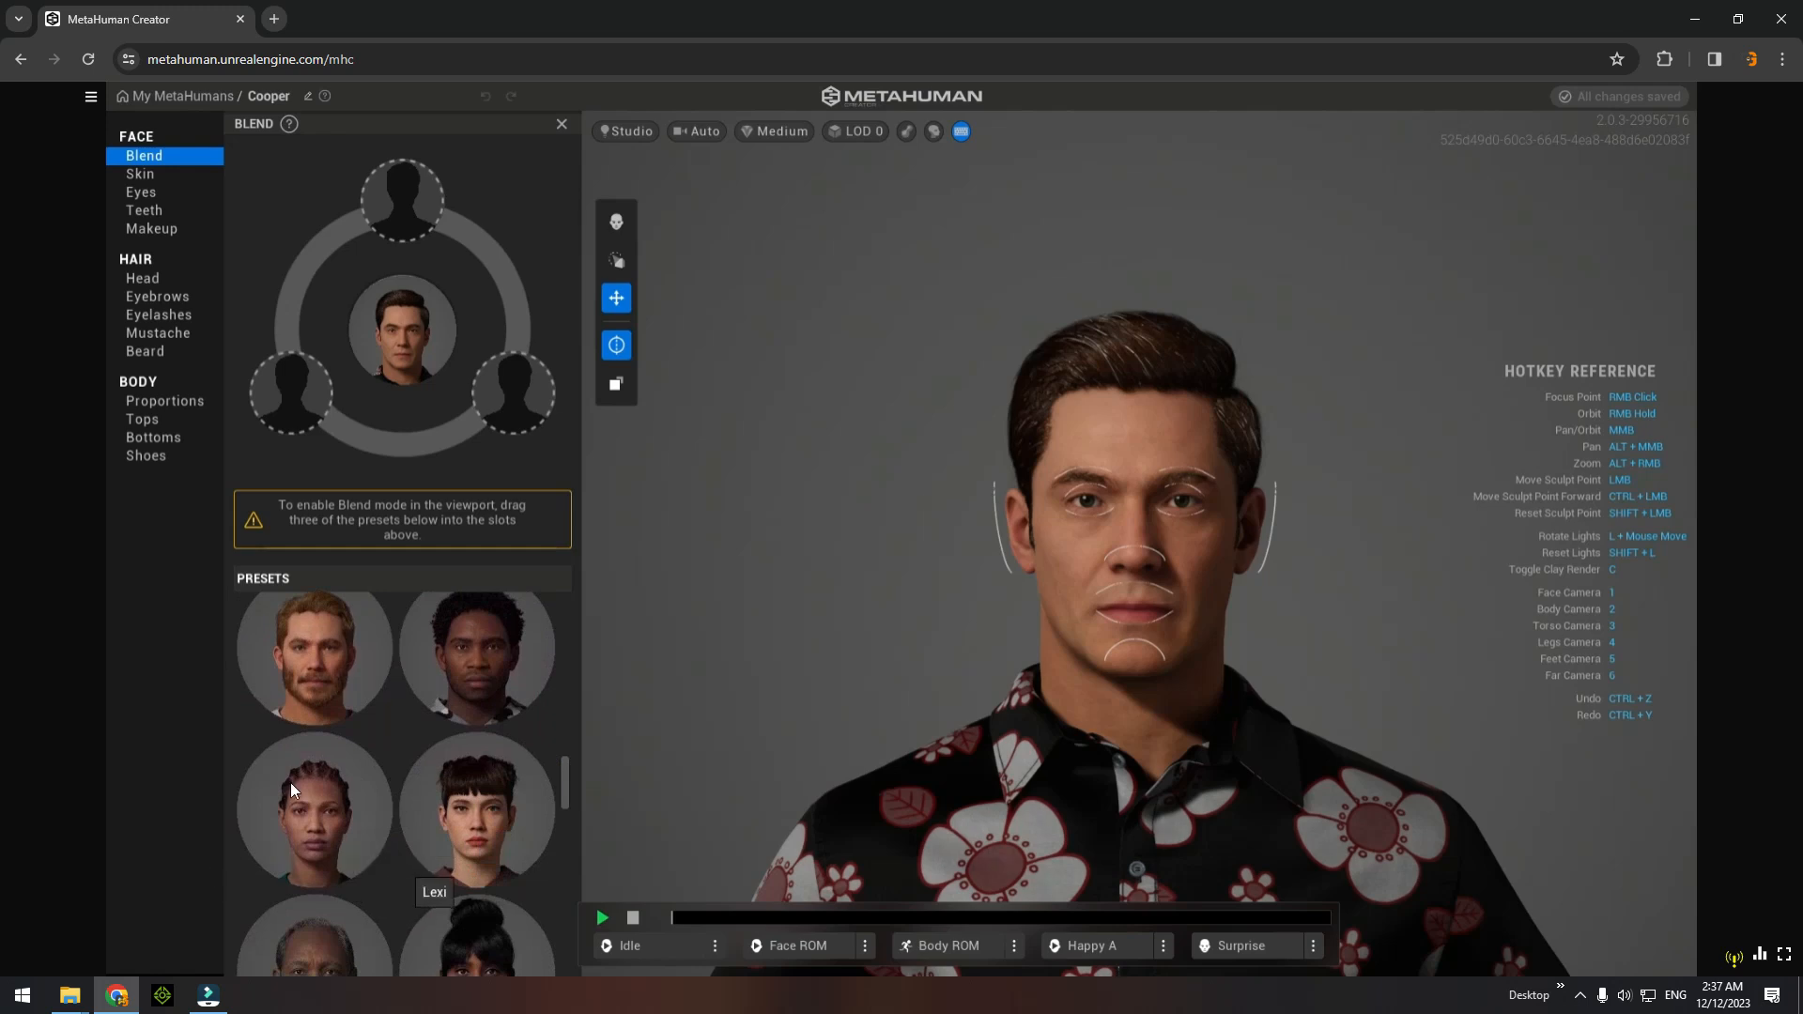
drag(318, 684, 400, 188)
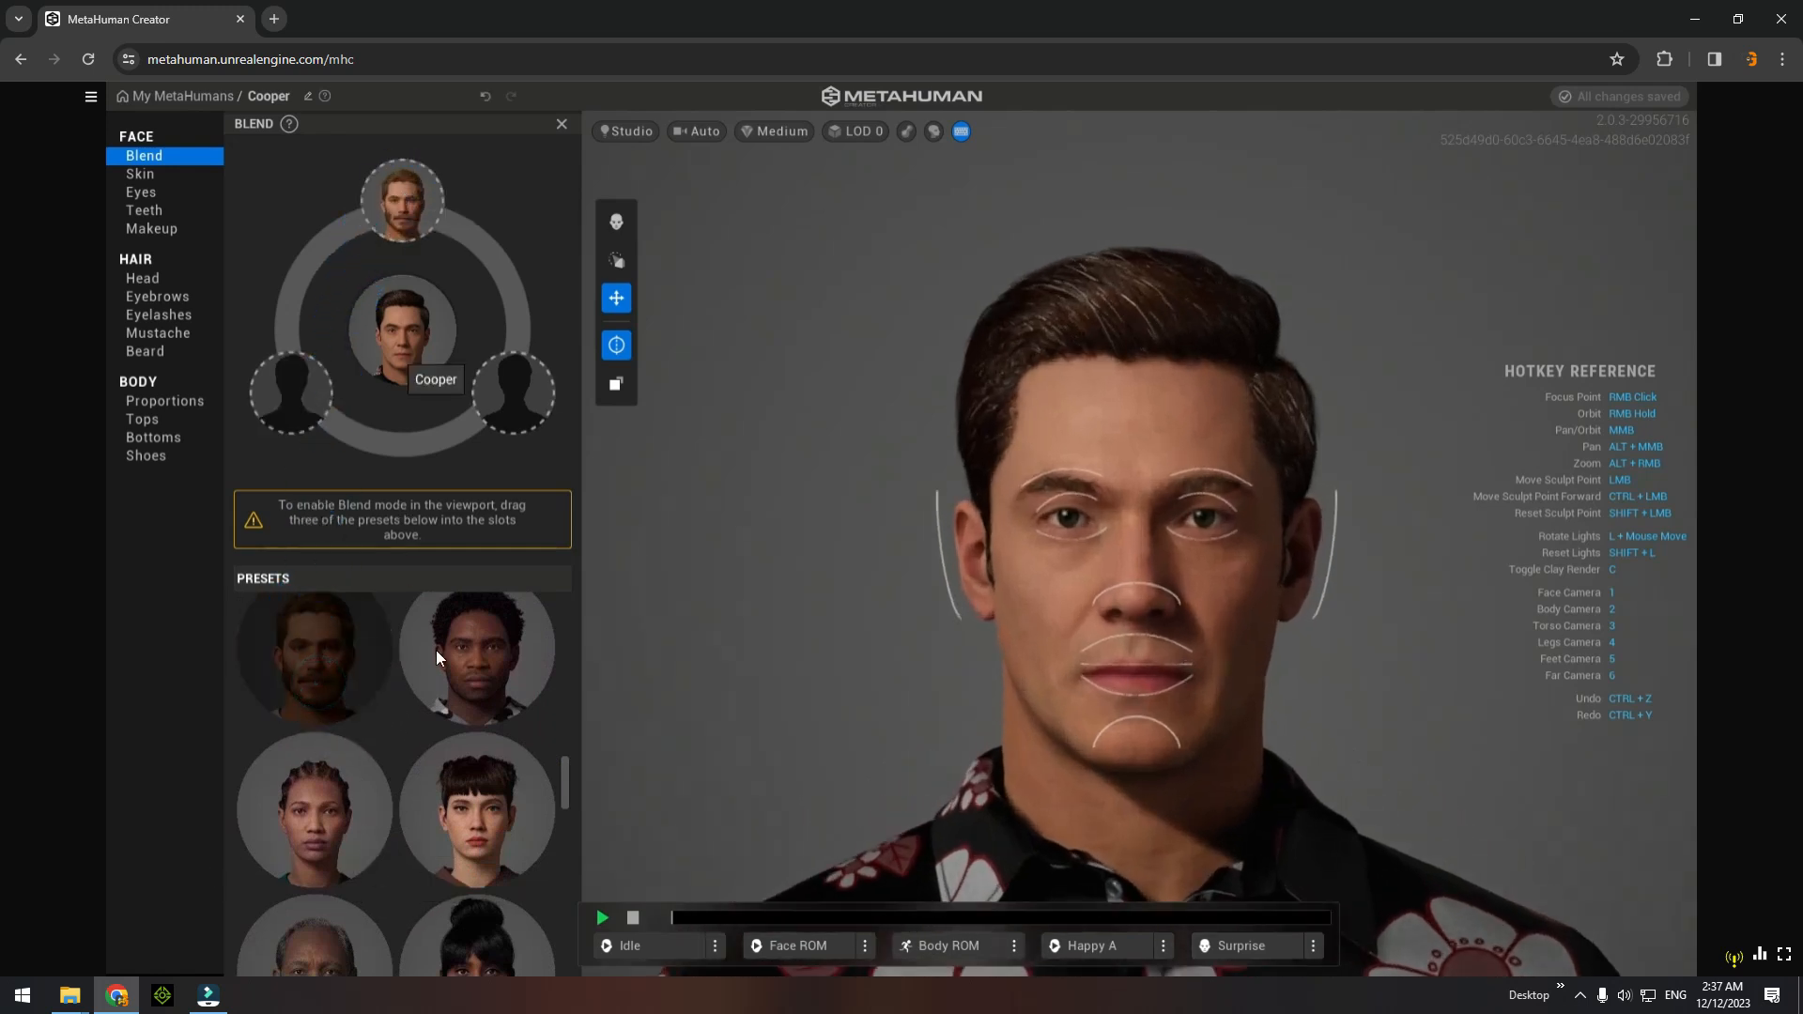
scroll(569, 811, down, 3)
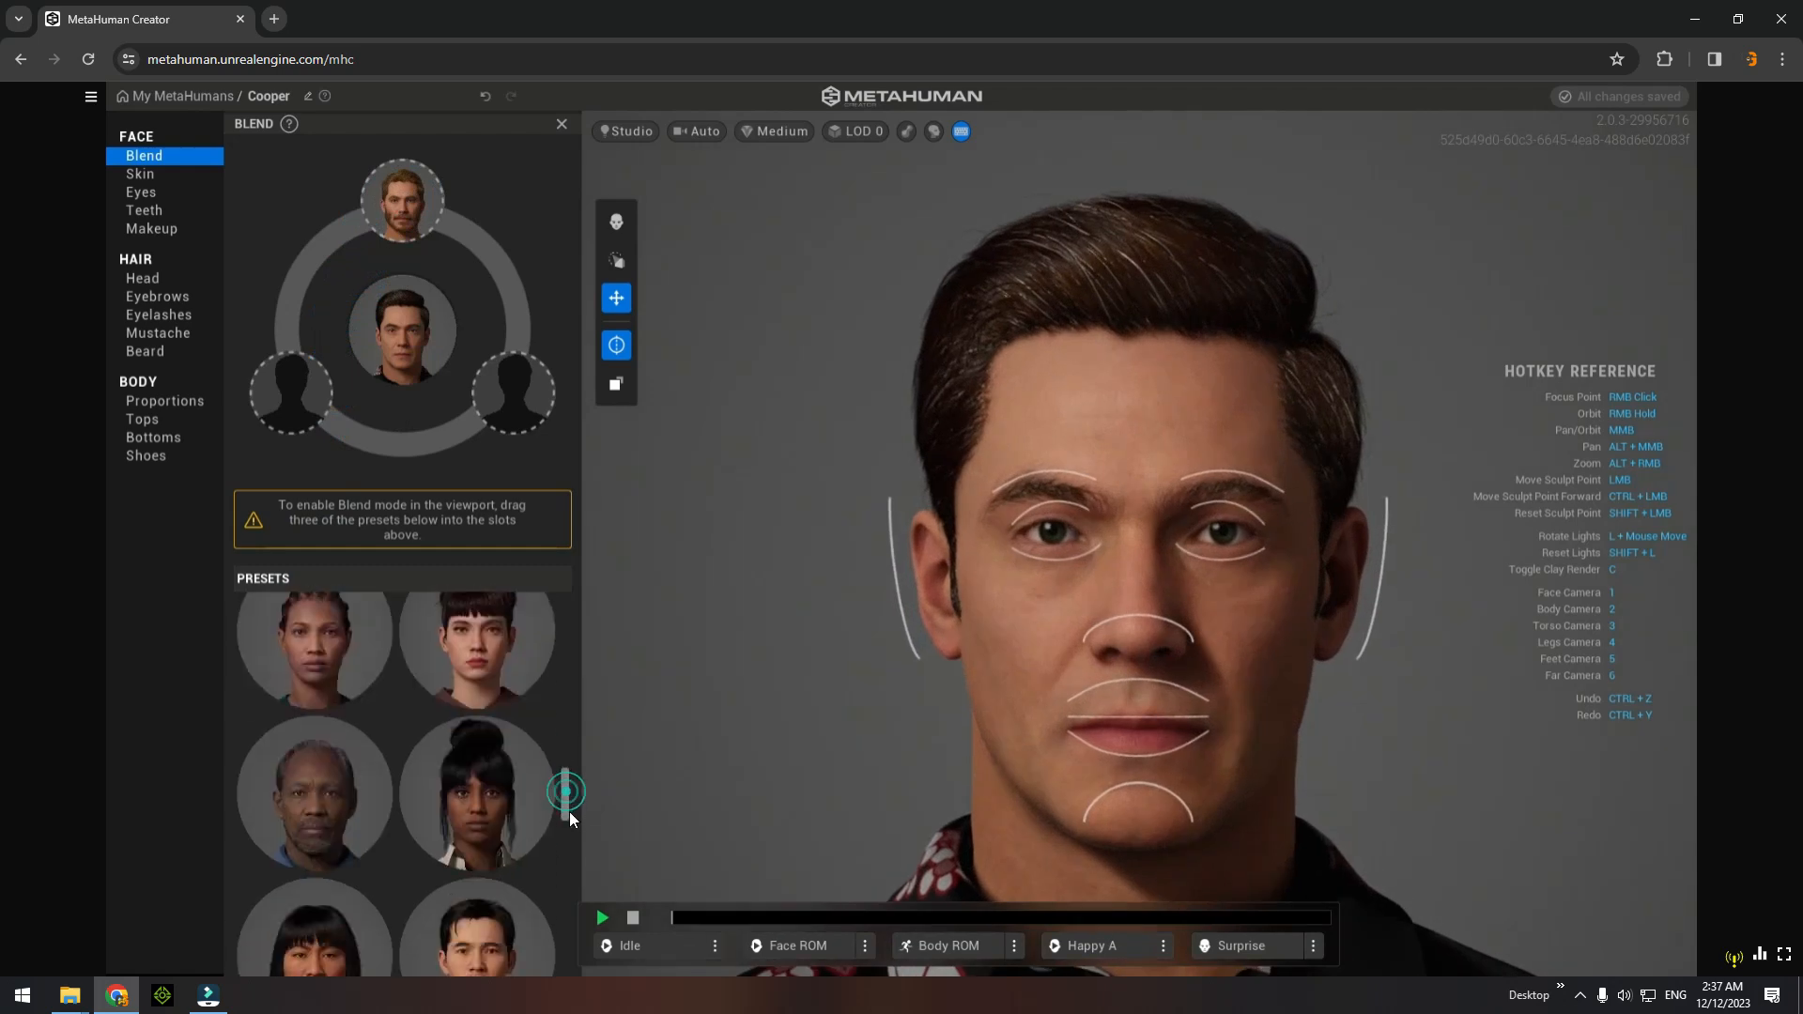
drag(494, 846, 267, 387)
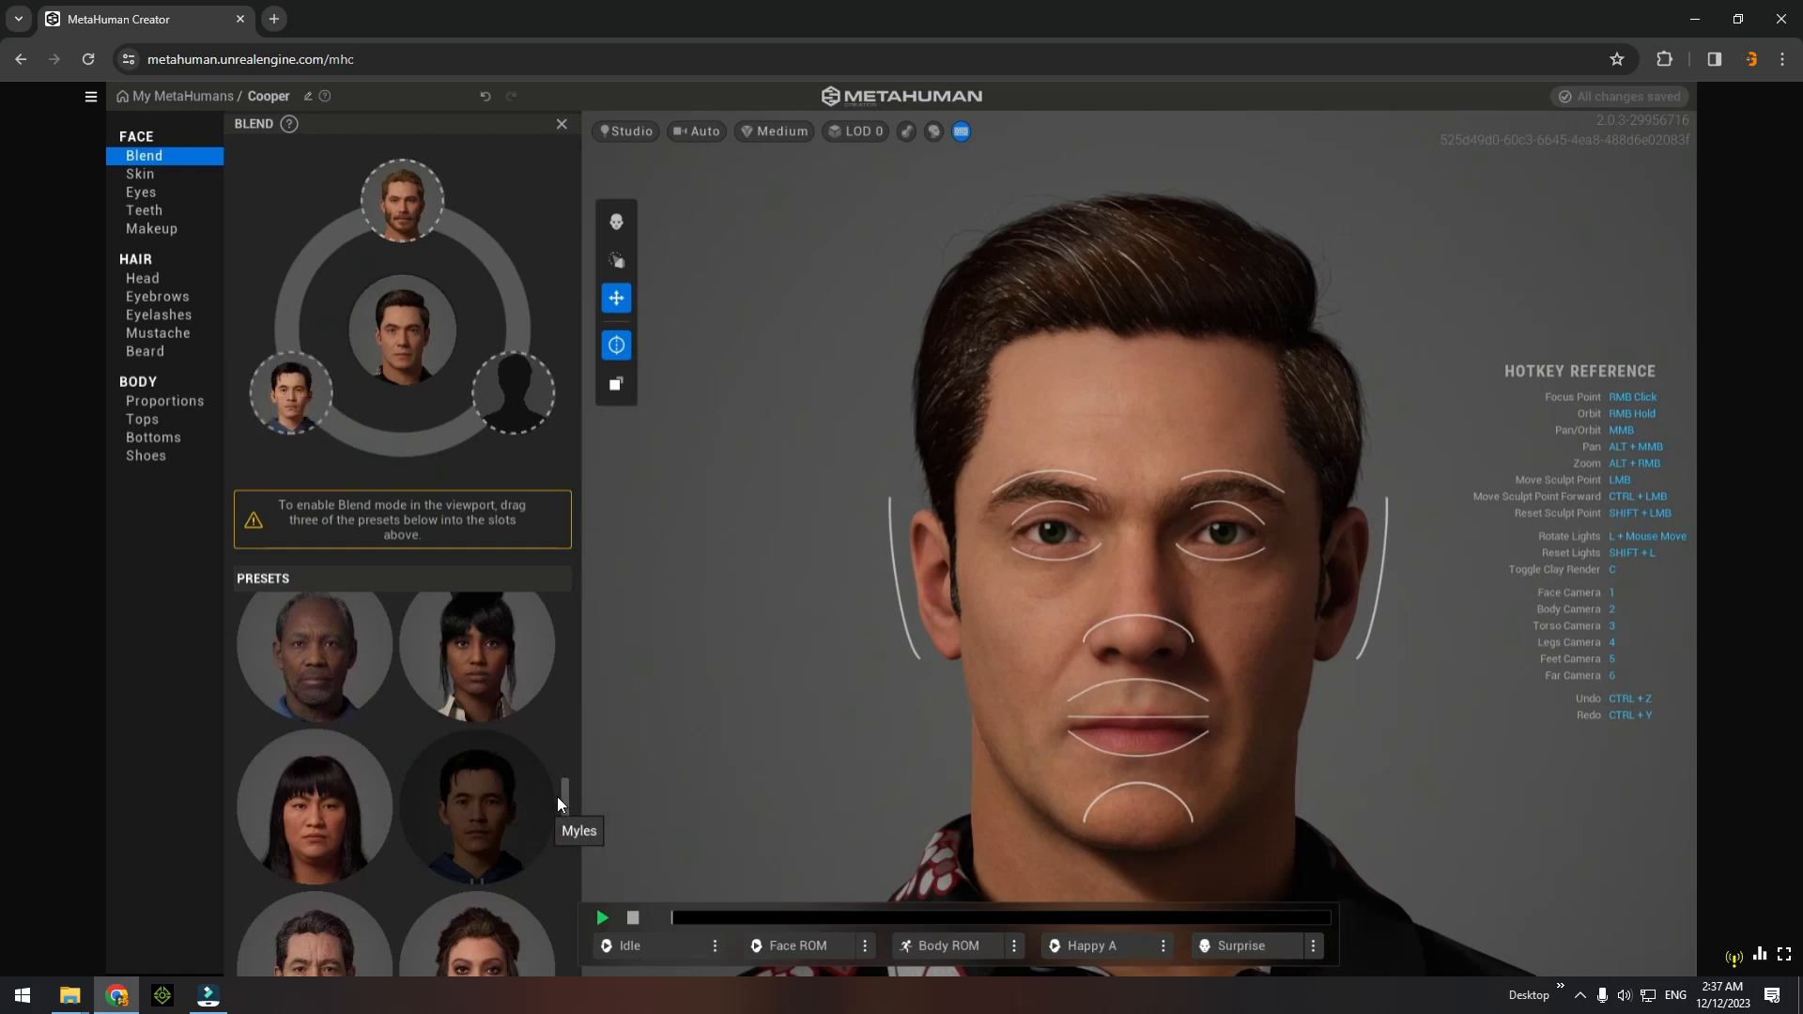
Find the Oskar preset and assign it to the empty lower-right blend slot.
scroll(567, 794, down, 2)
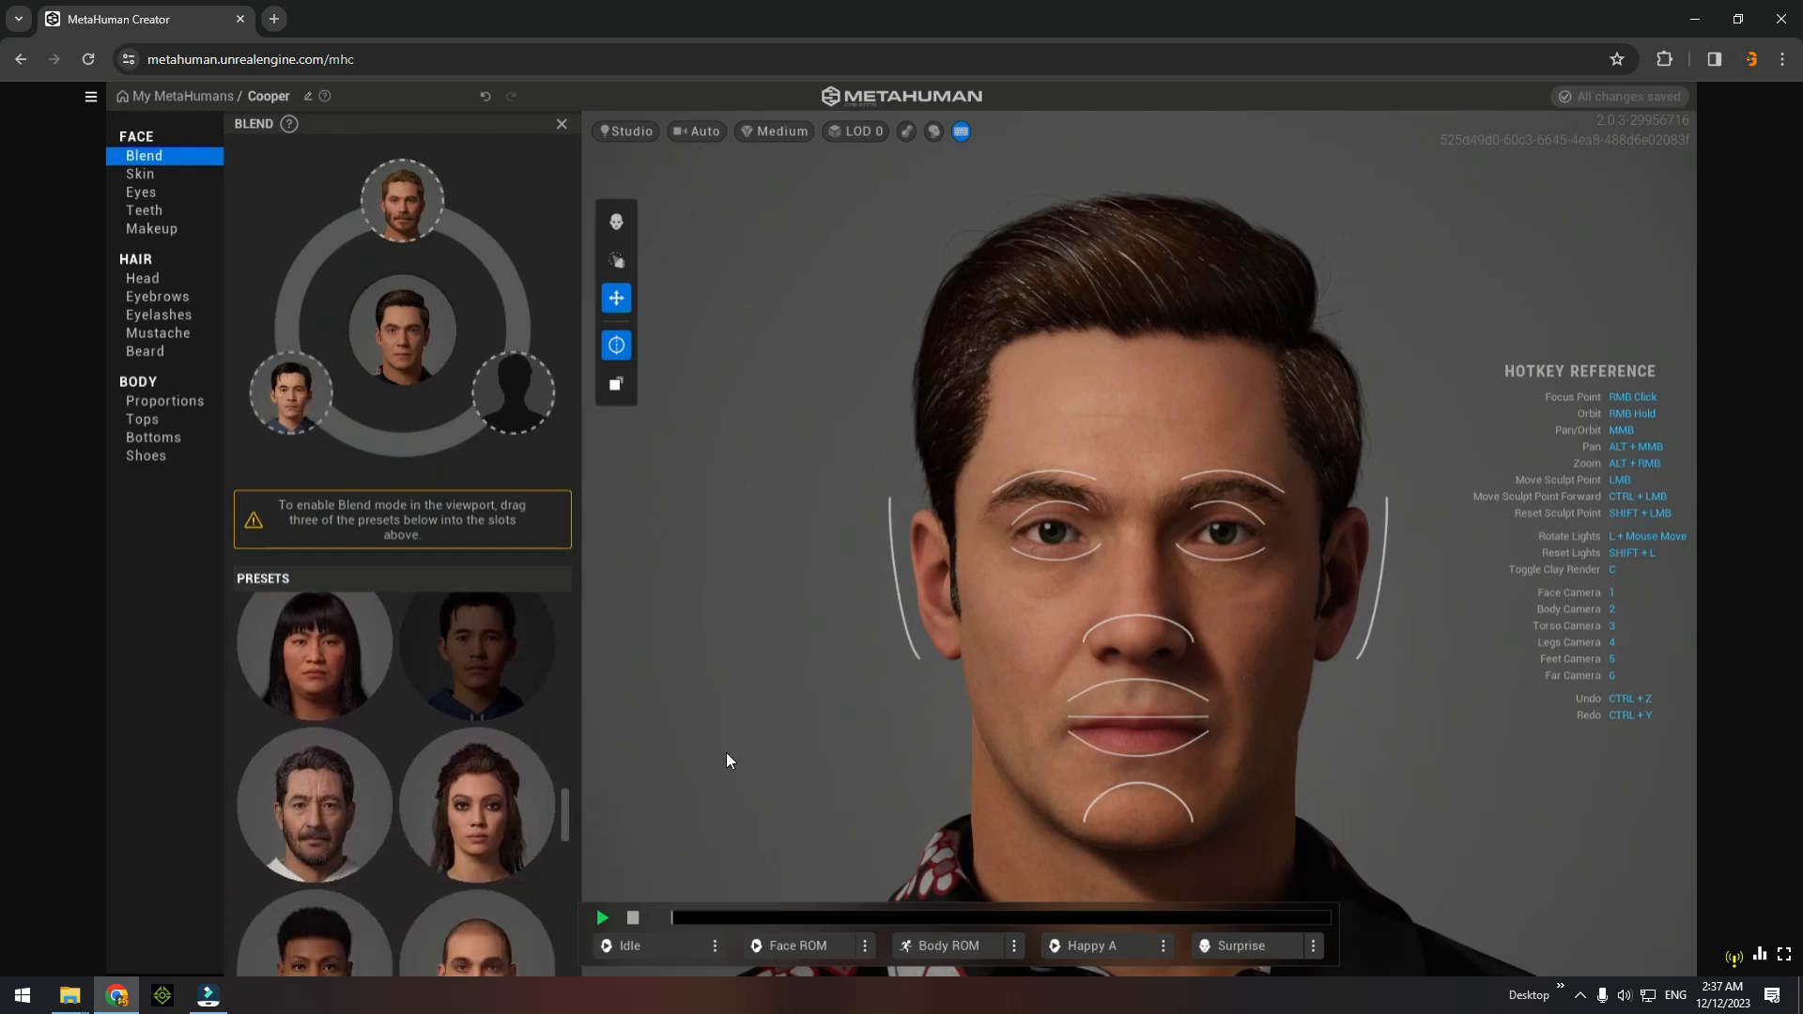
drag(566, 814, 572, 837)
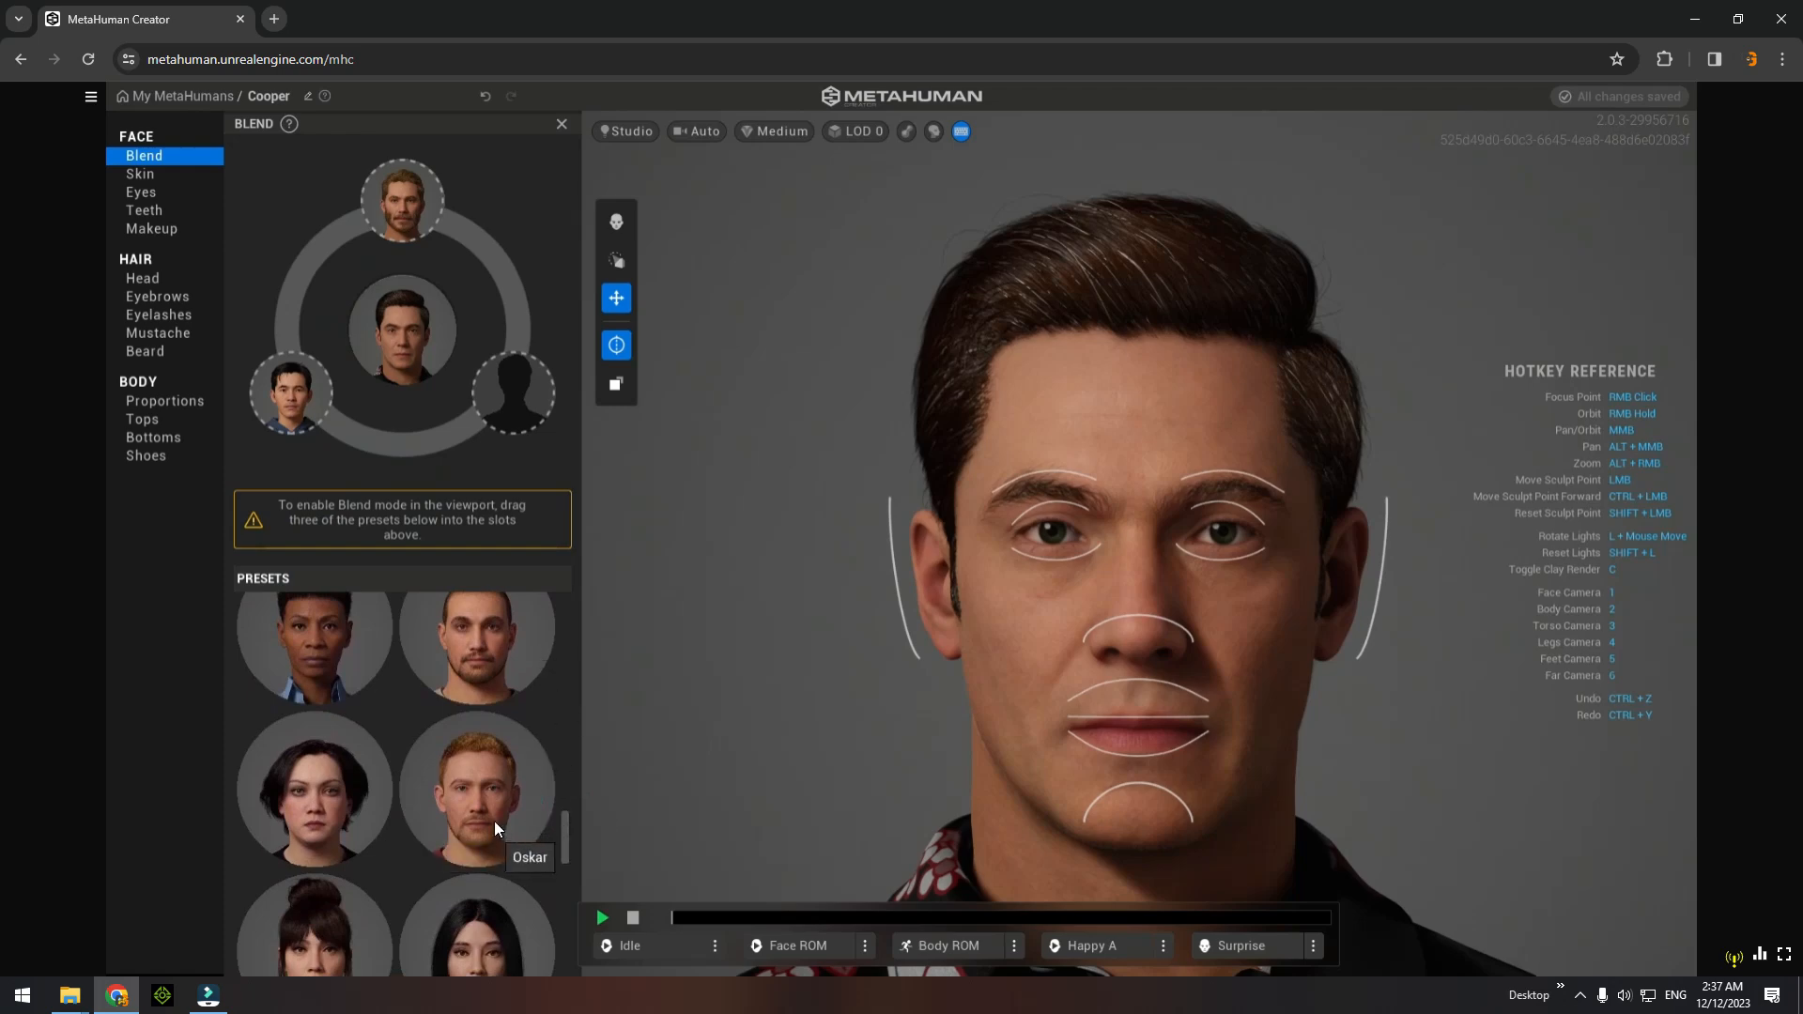
drag(487, 804, 526, 391)
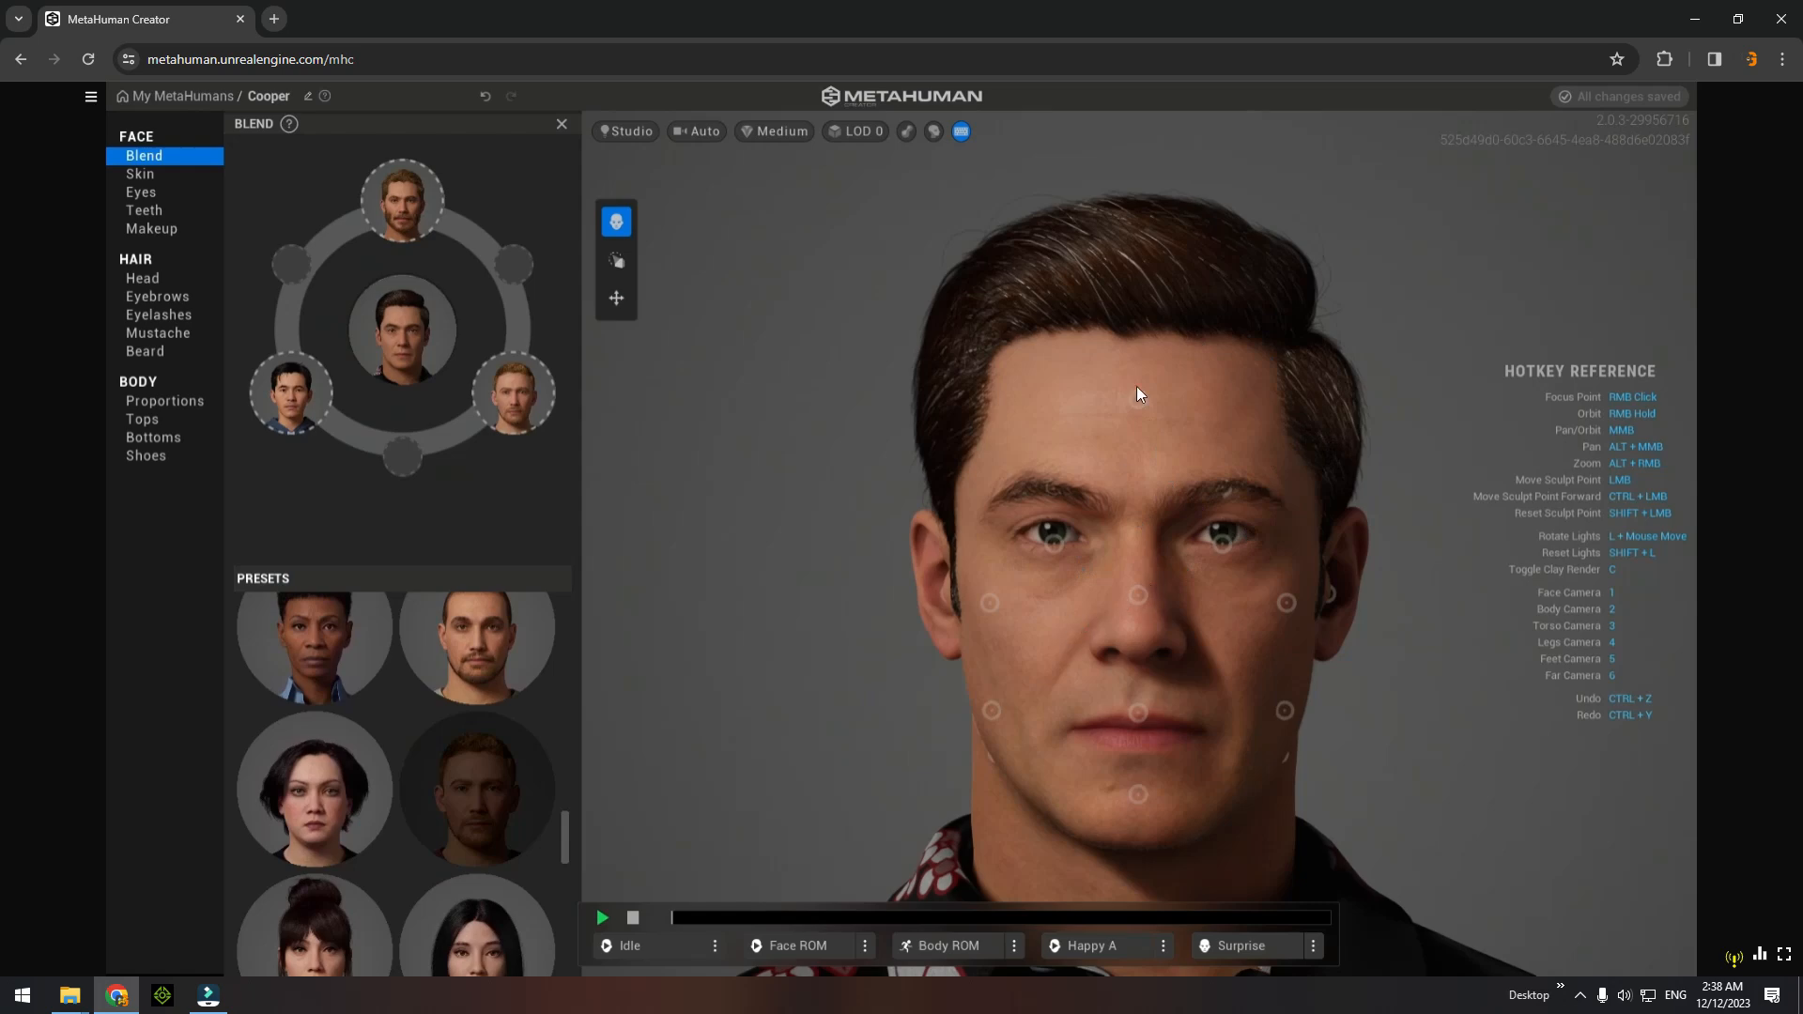
Add three more presets to the blend ring: the long-haired man, the dark-bearded man and the balding man.
scroll(564, 836, down, 2)
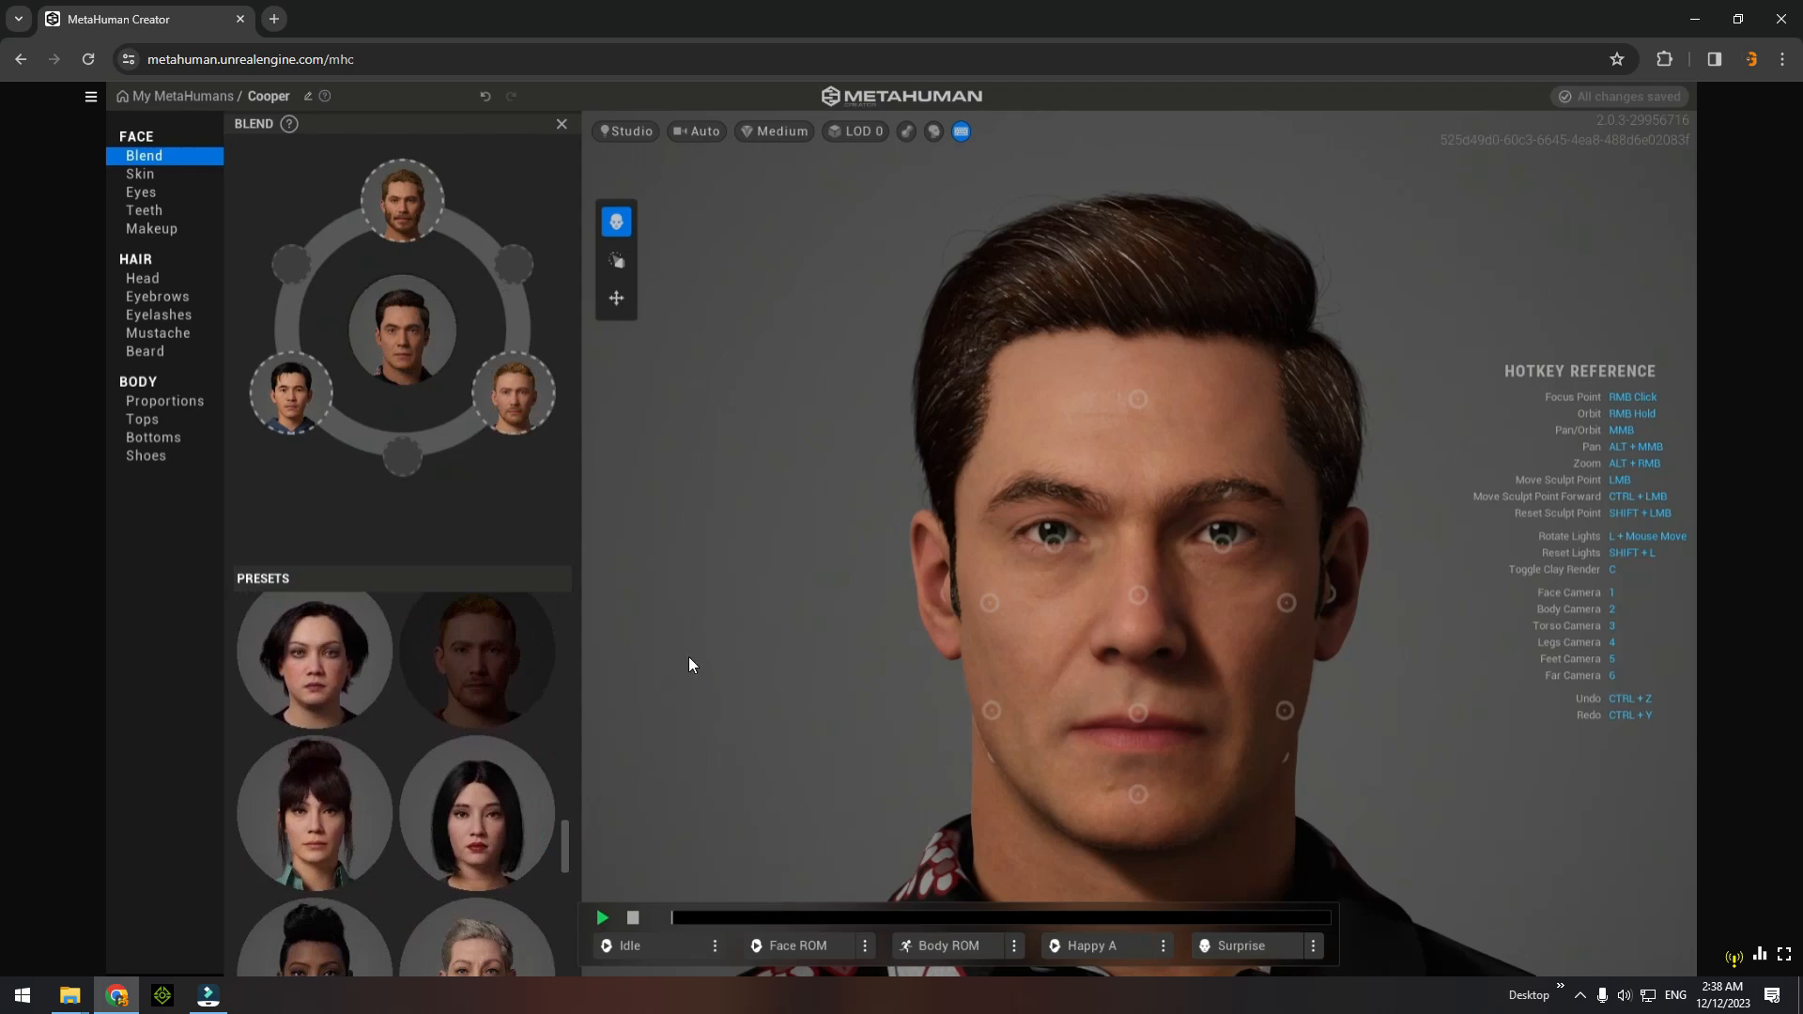
drag(567, 843, 568, 893)
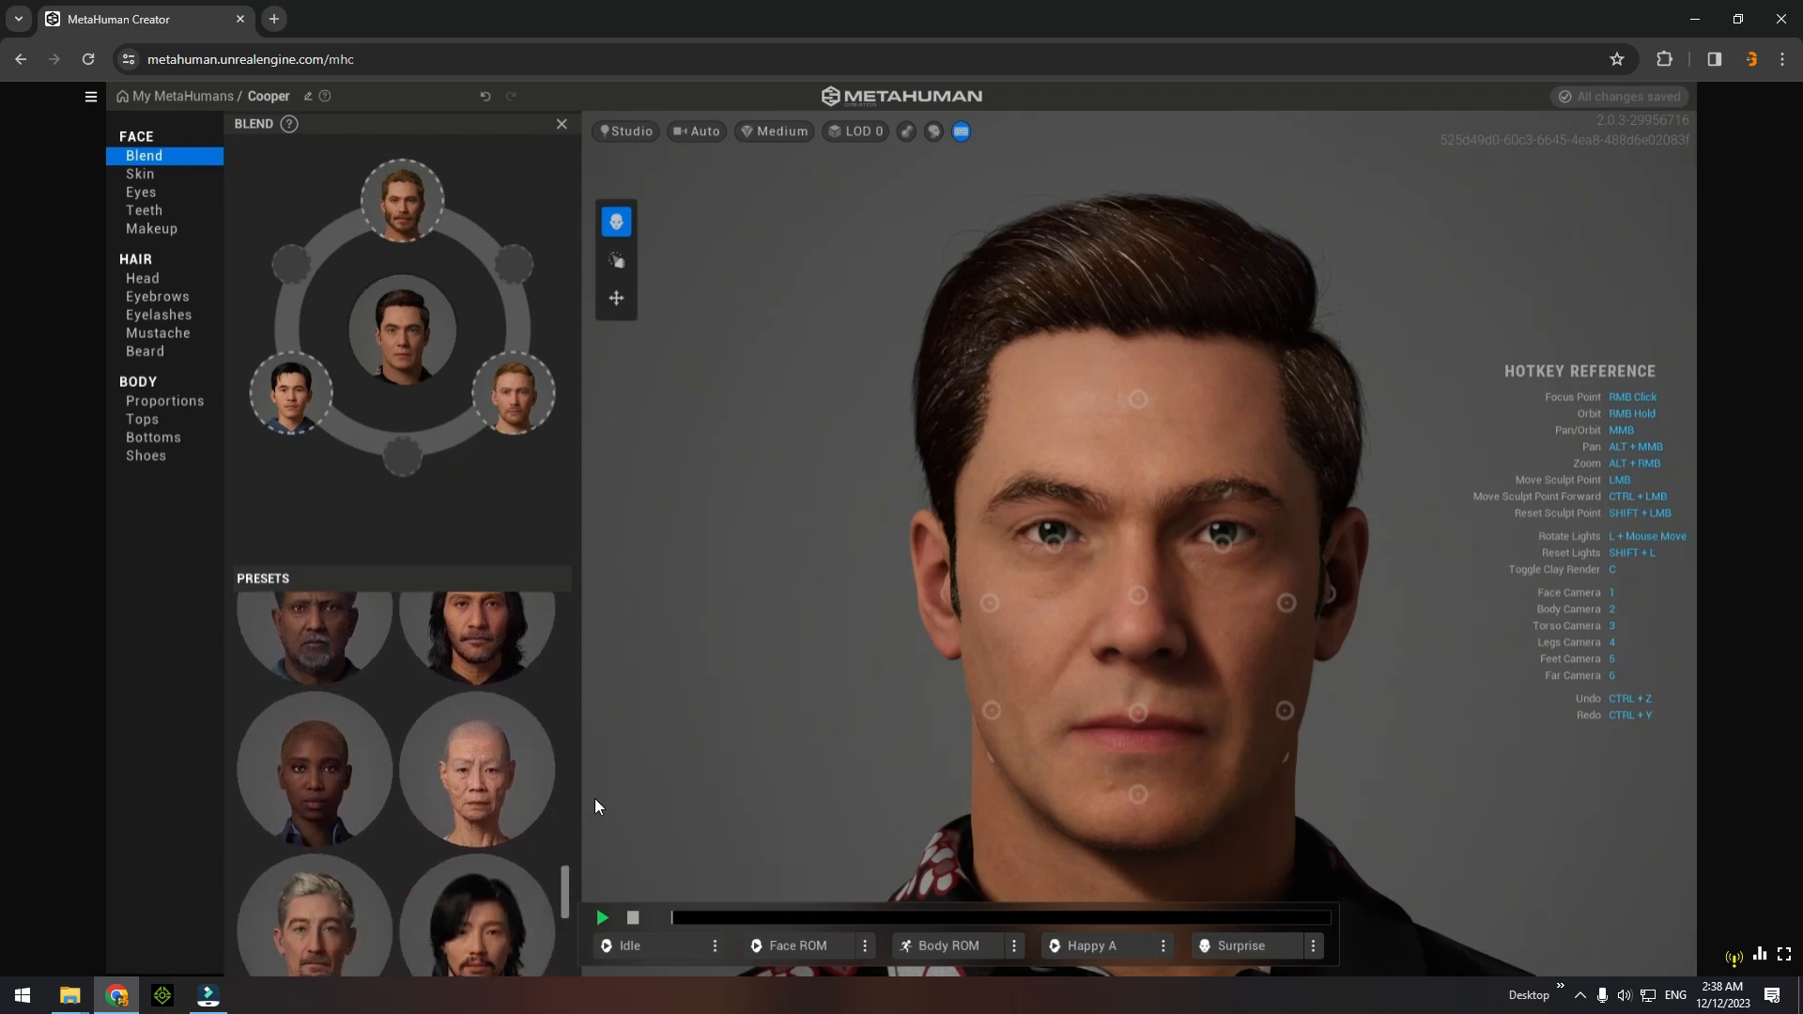
drag(477, 634, 297, 265)
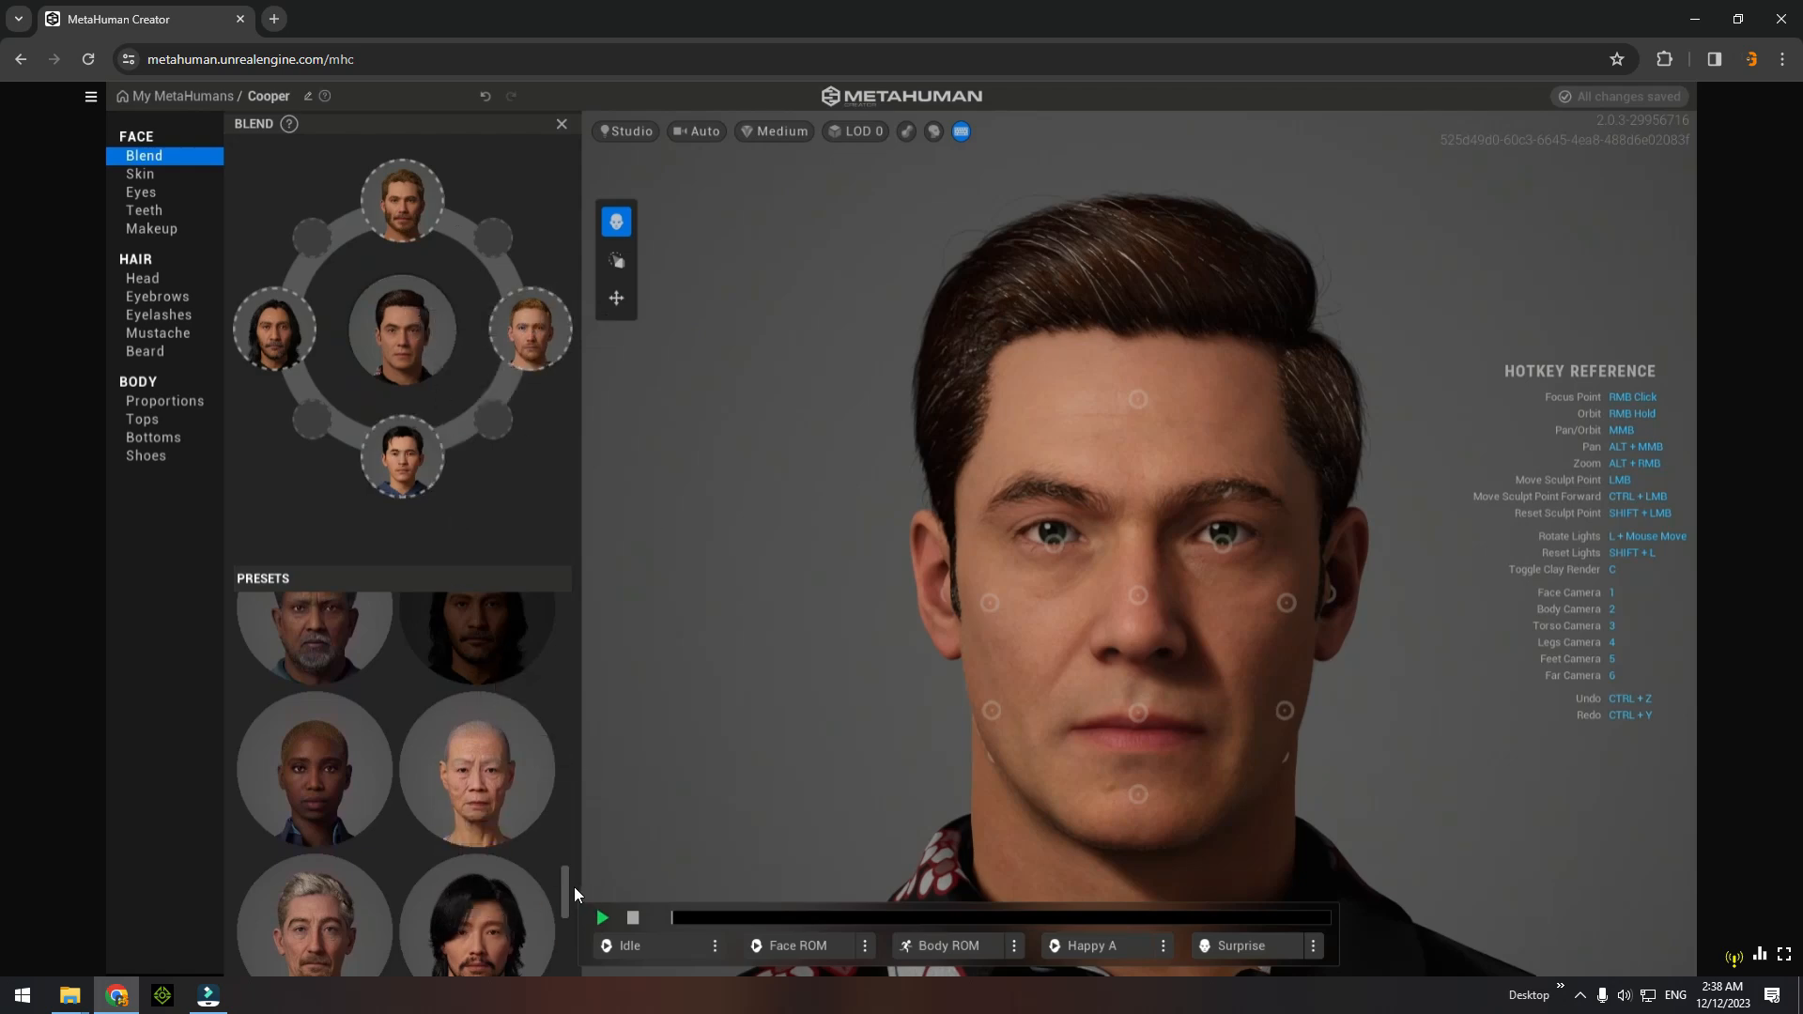
drag(571, 890, 572, 912)
drag(457, 712, 314, 238)
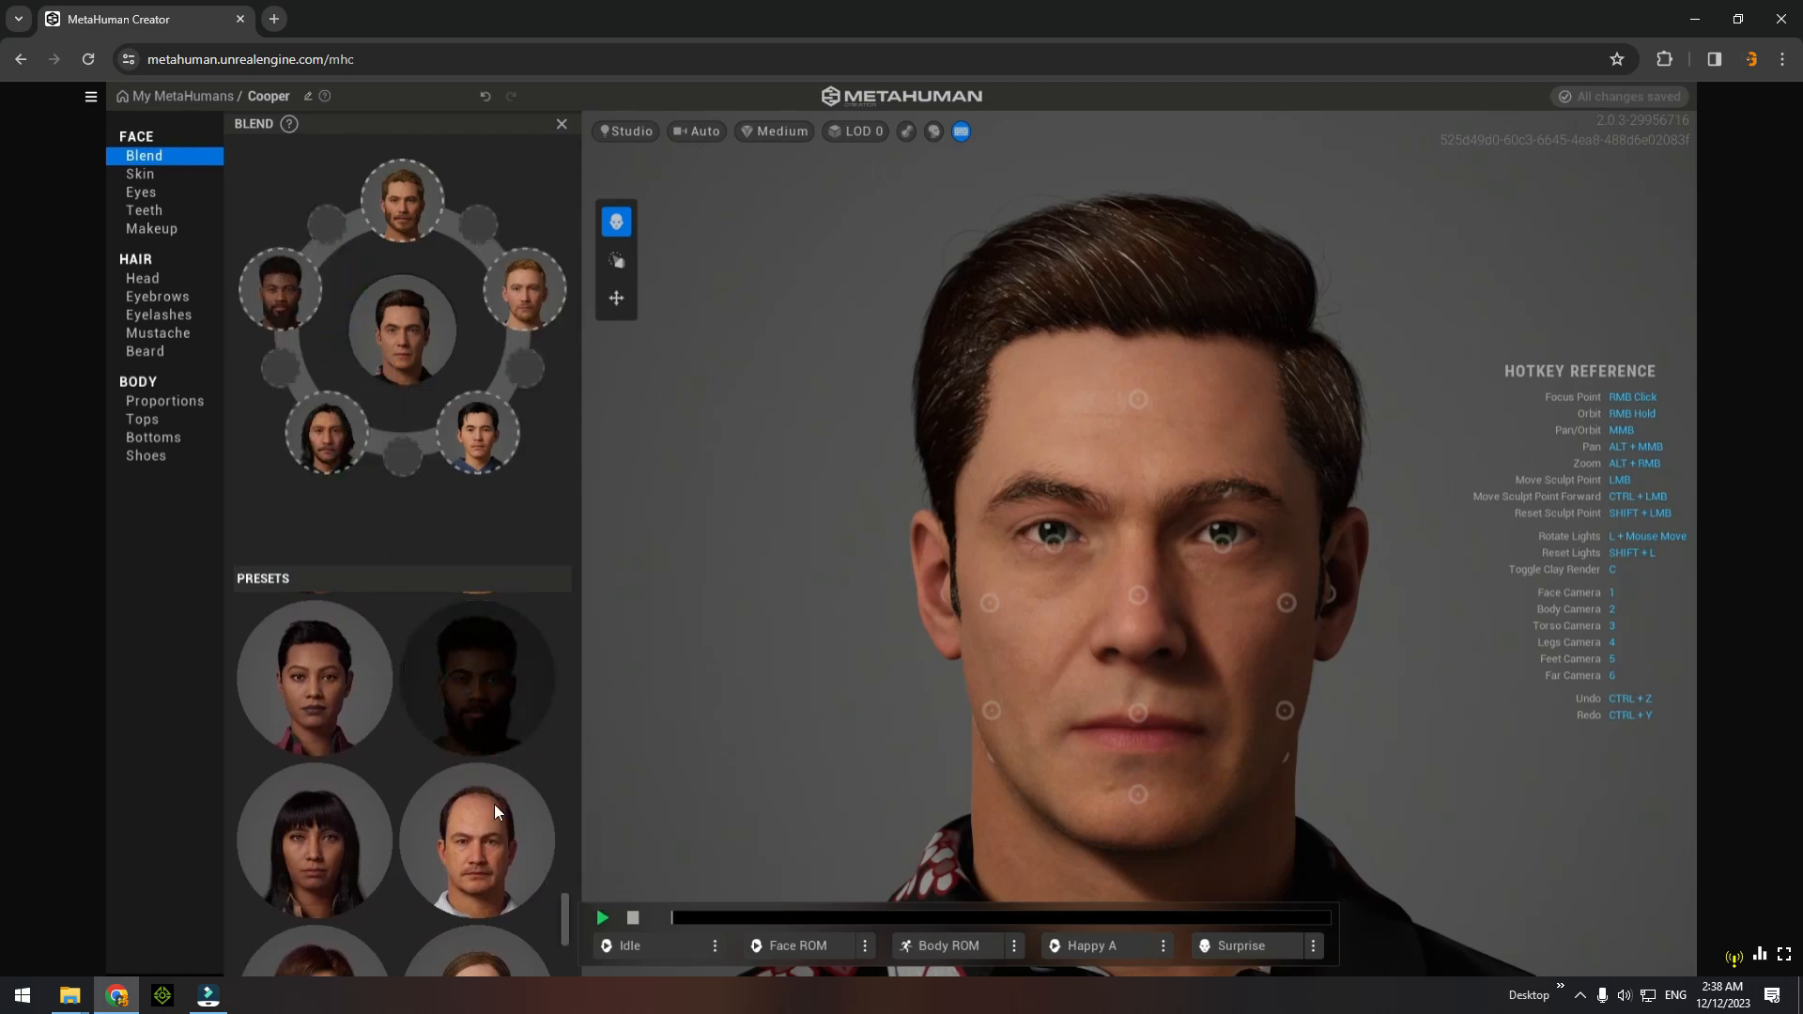
drag(482, 849, 279, 359)
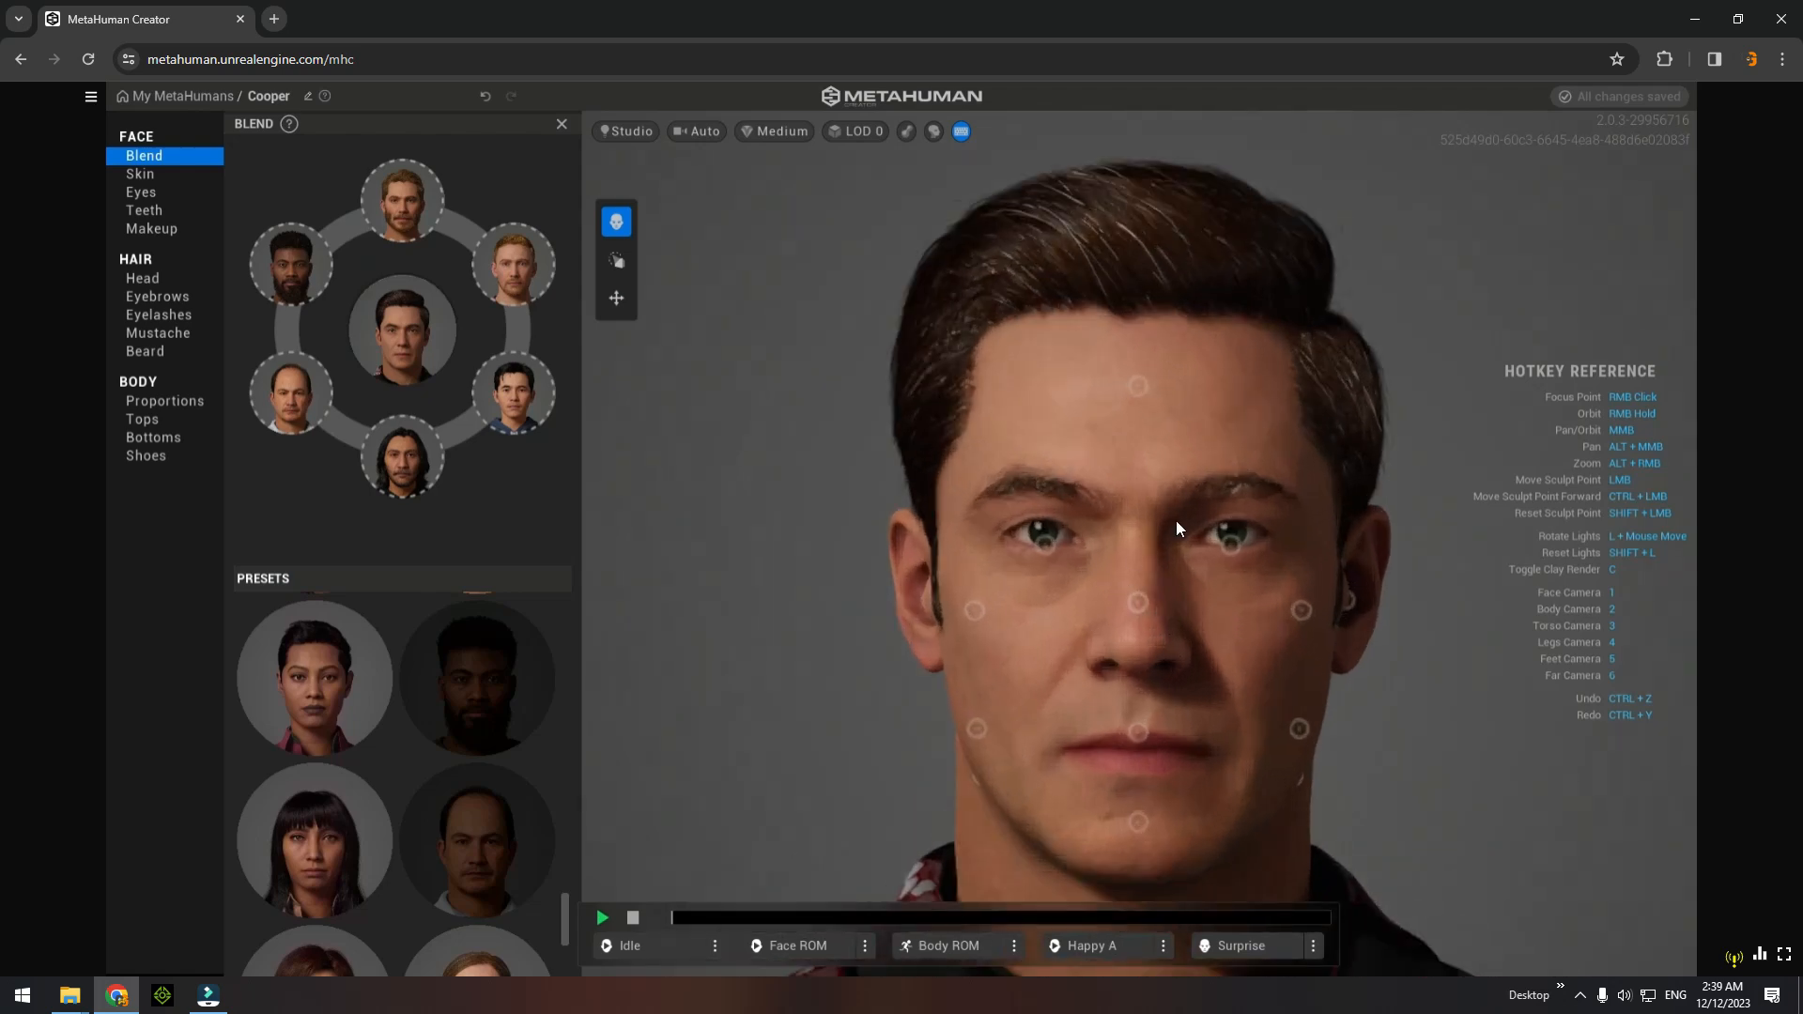
Blend the forehead and both eye regions towards the presets in the upper part of the blend ring.
click(1138, 386)
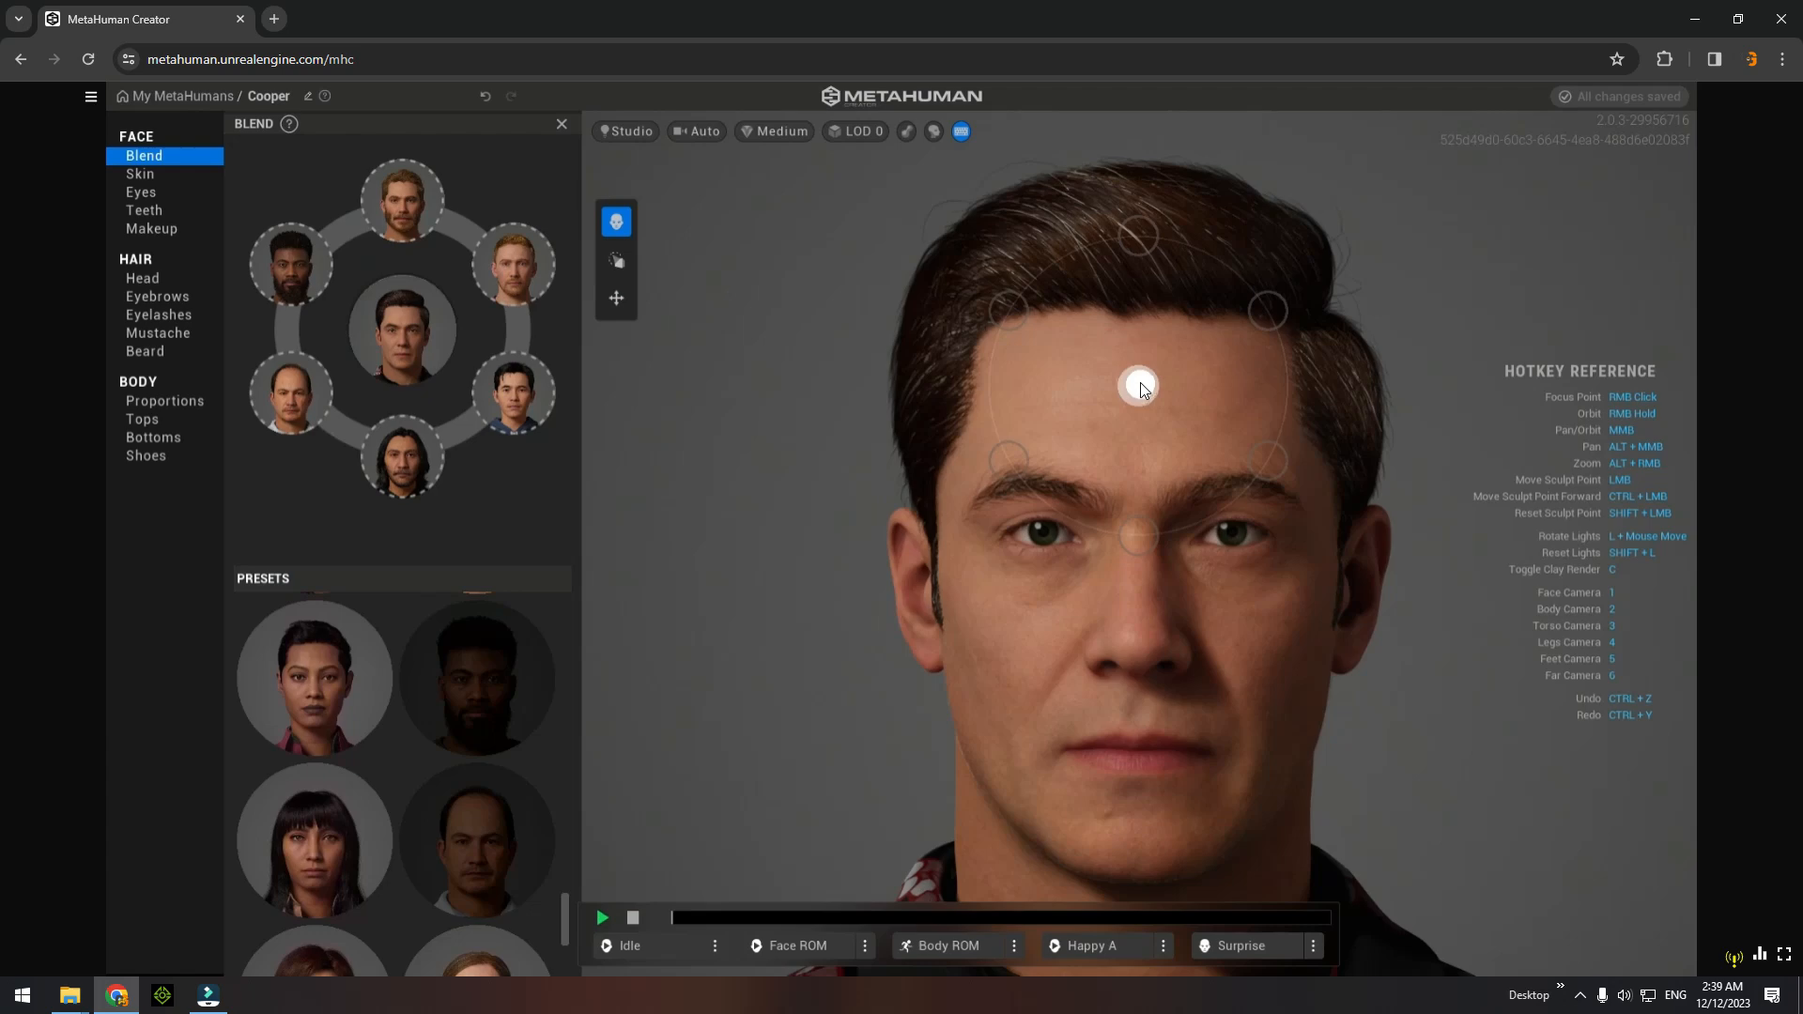
drag(1232, 281, 1165, 293)
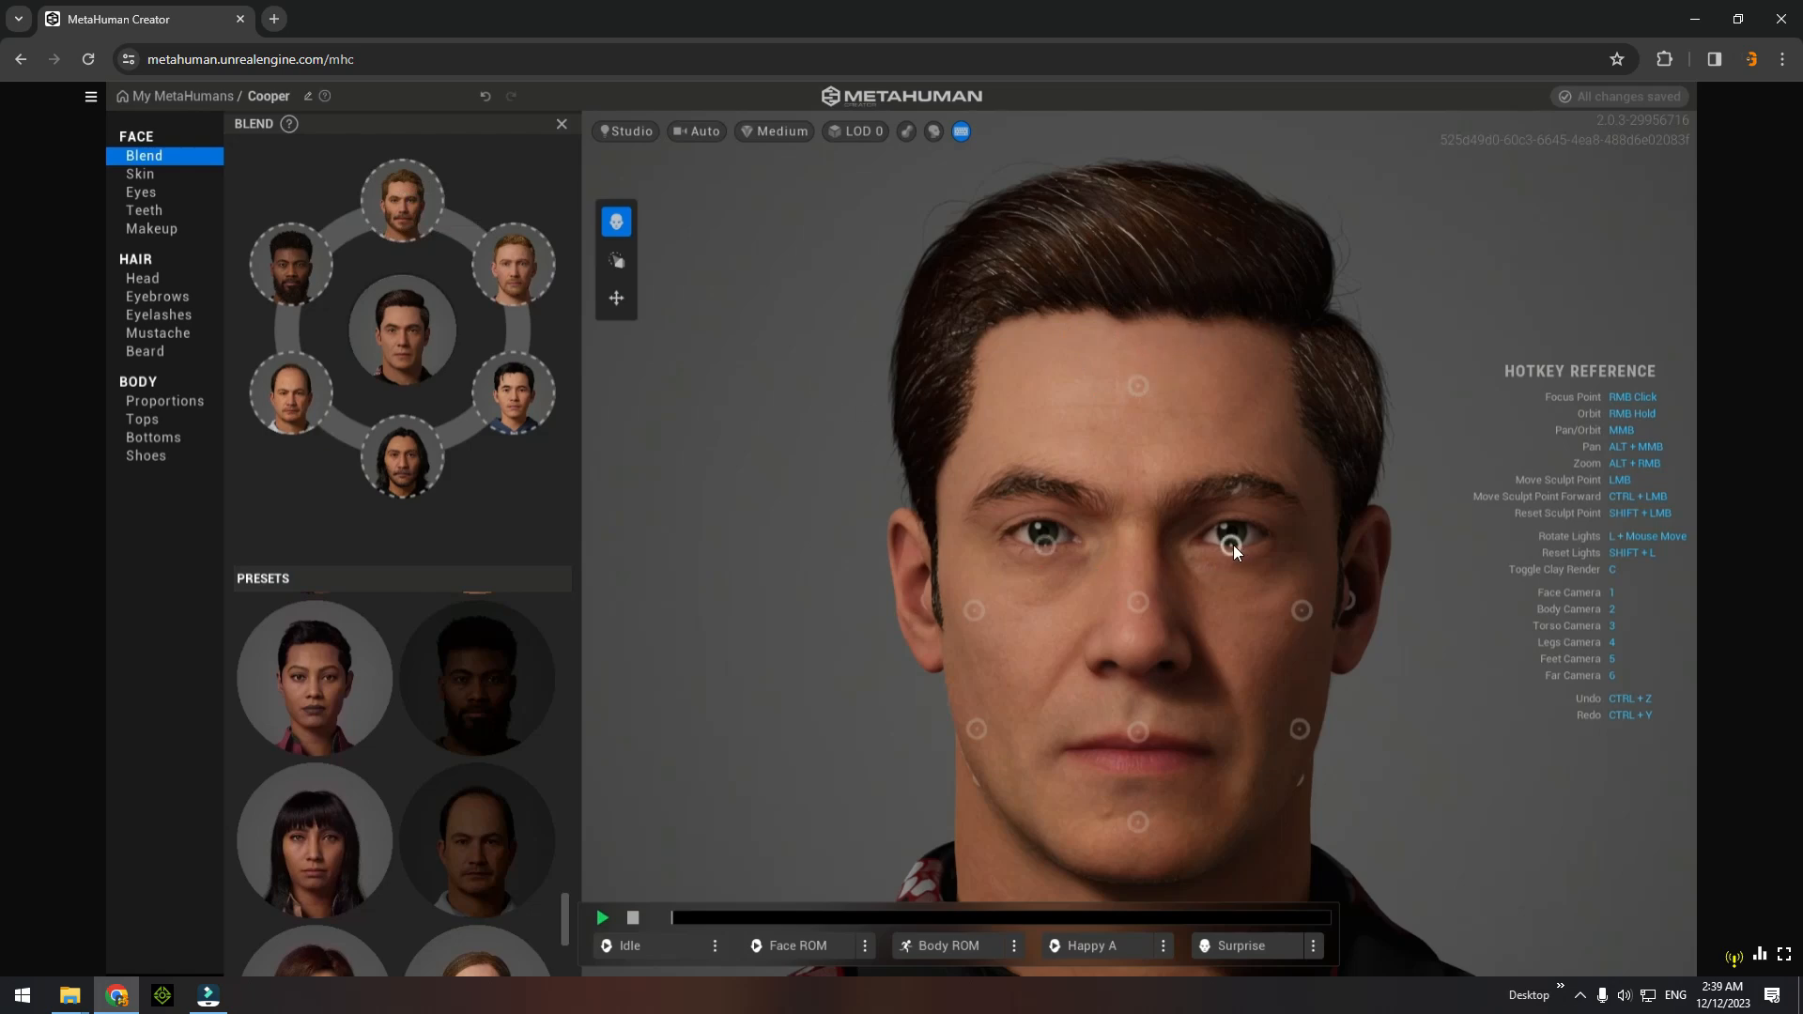
drag(1232, 546, 1242, 507)
mouse_move(1239, 537)
mouse_down()
mouse_move(1360, 481)
mouse_move(1371, 498)
mouse_up()
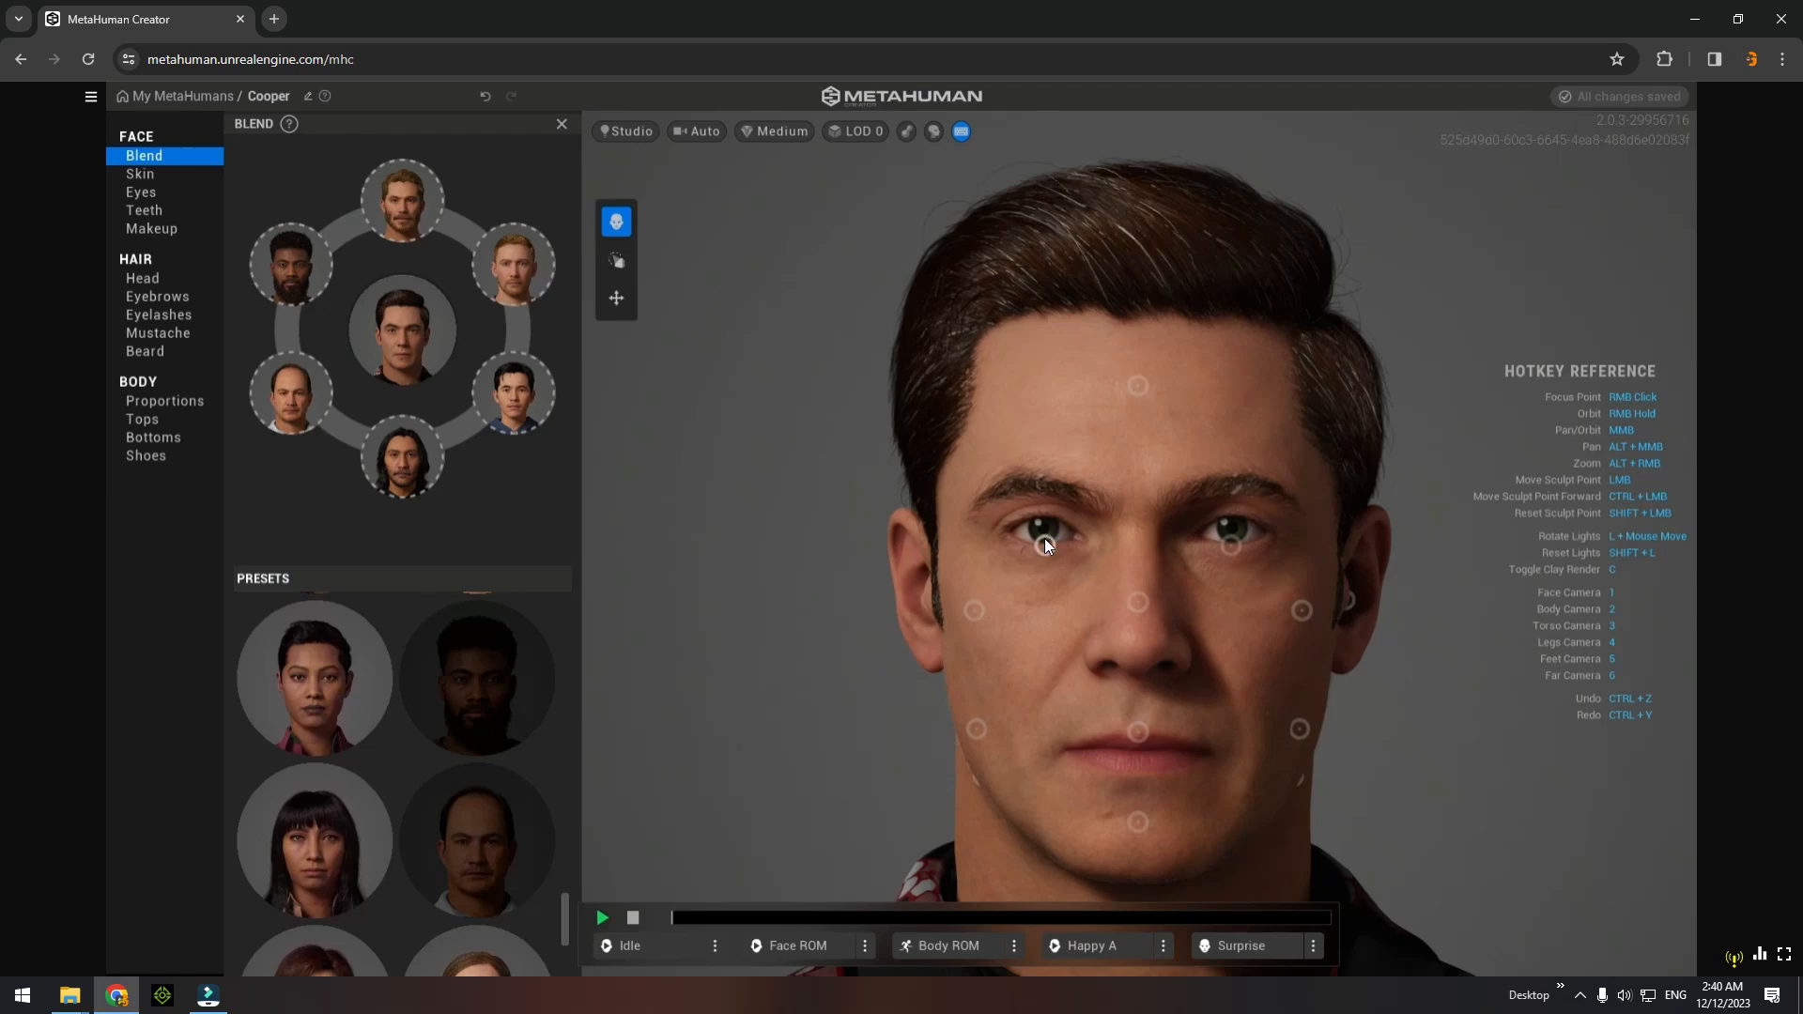
drag(1046, 545, 1166, 479)
Blend the nose fully towards the long-haired preset at the bottom of the blend ring.
drag(1140, 605, 1142, 610)
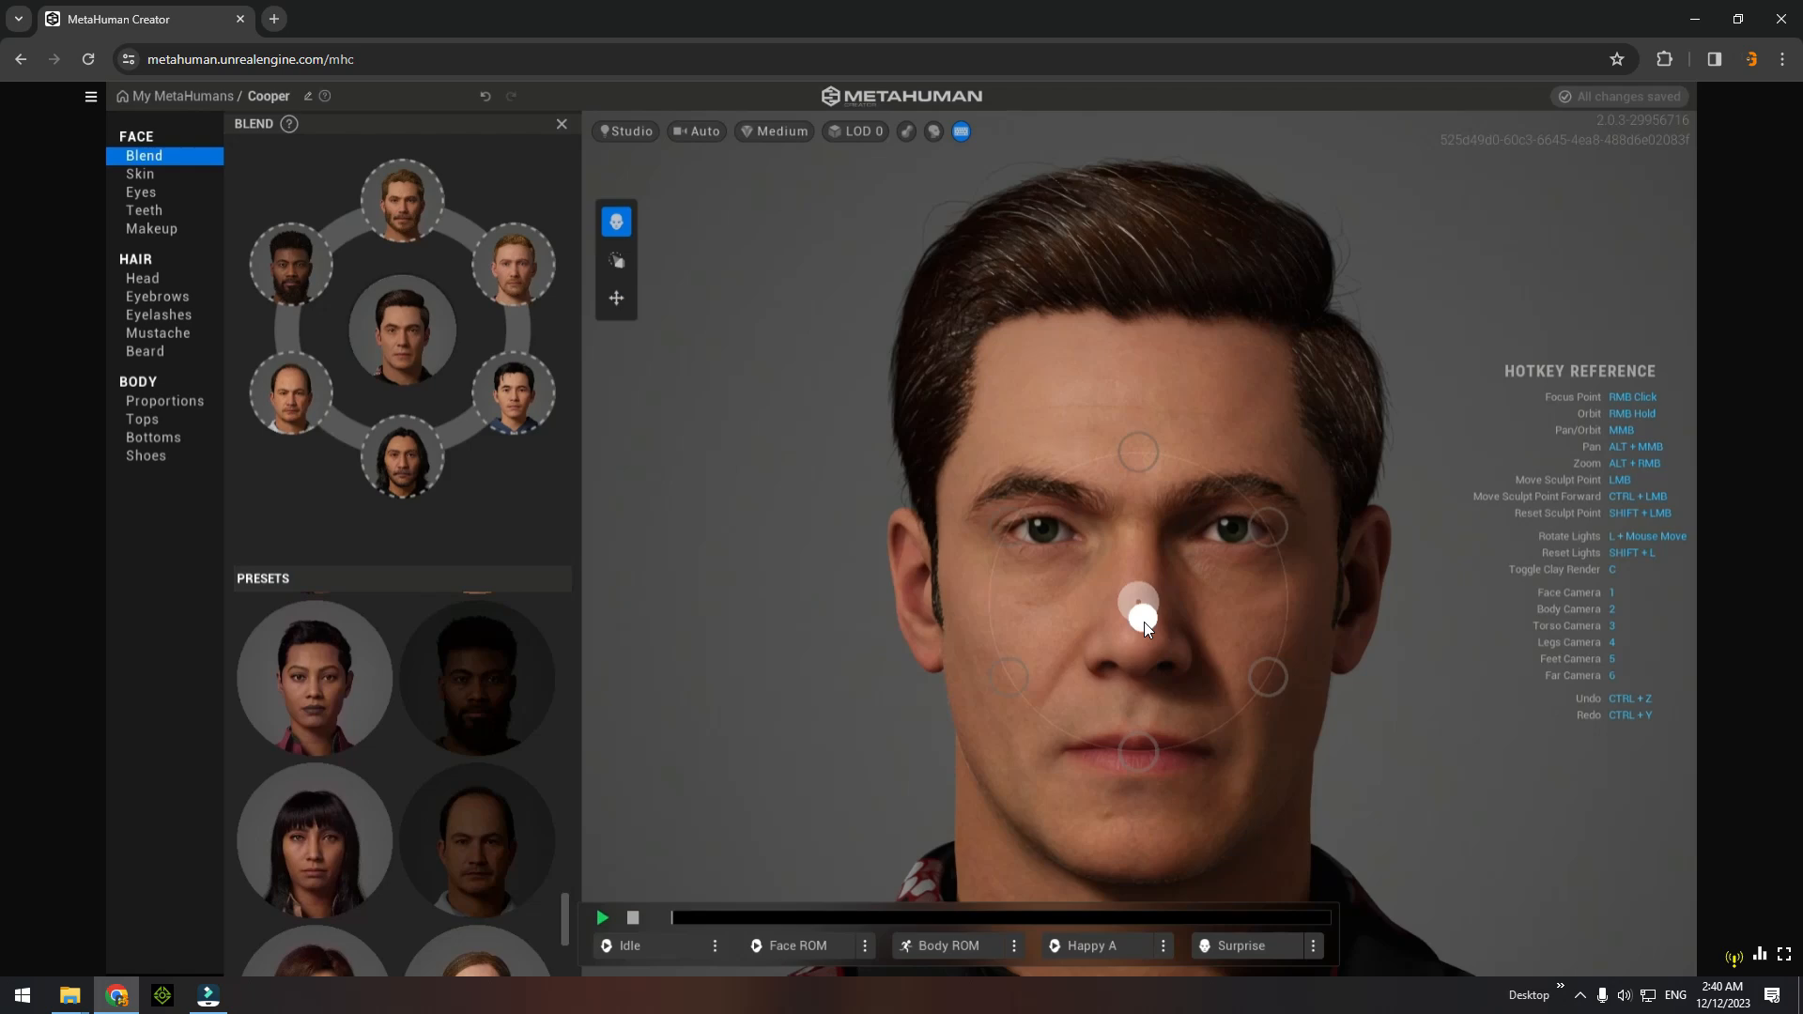
drag(1143, 621, 1144, 621)
mouse_move(404, 460)
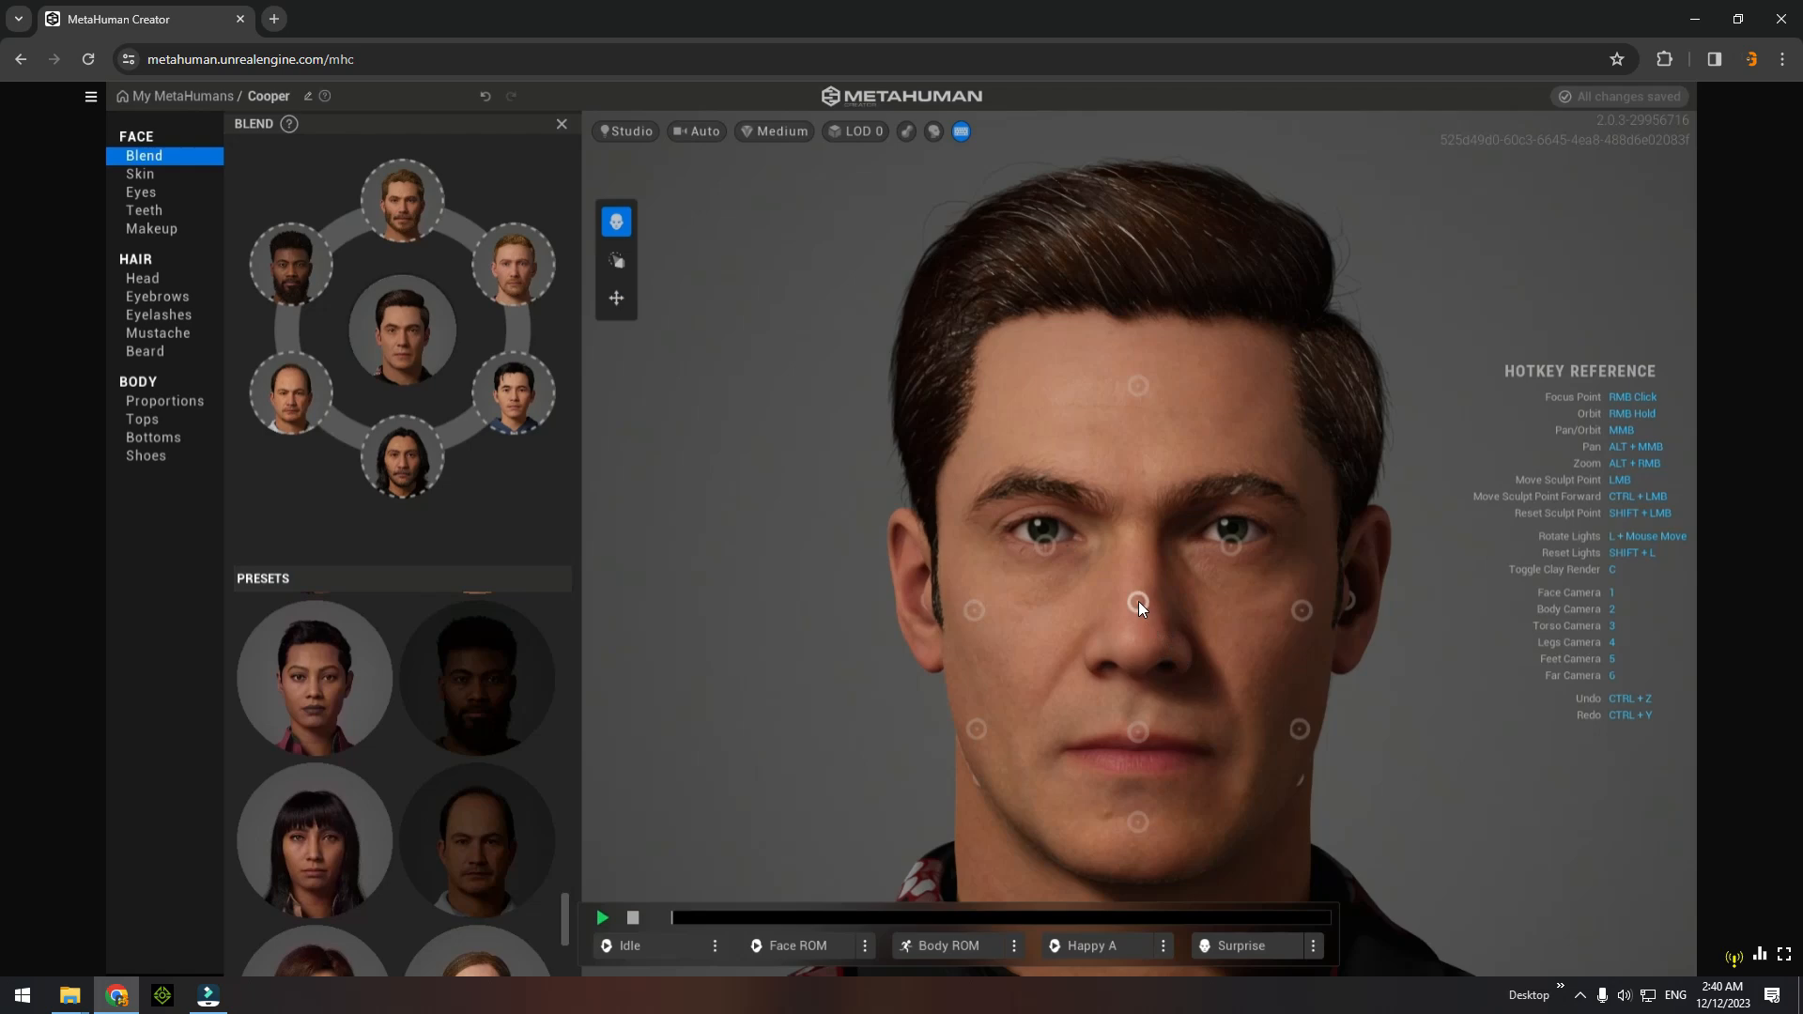
drag(1138, 601, 1136, 757)
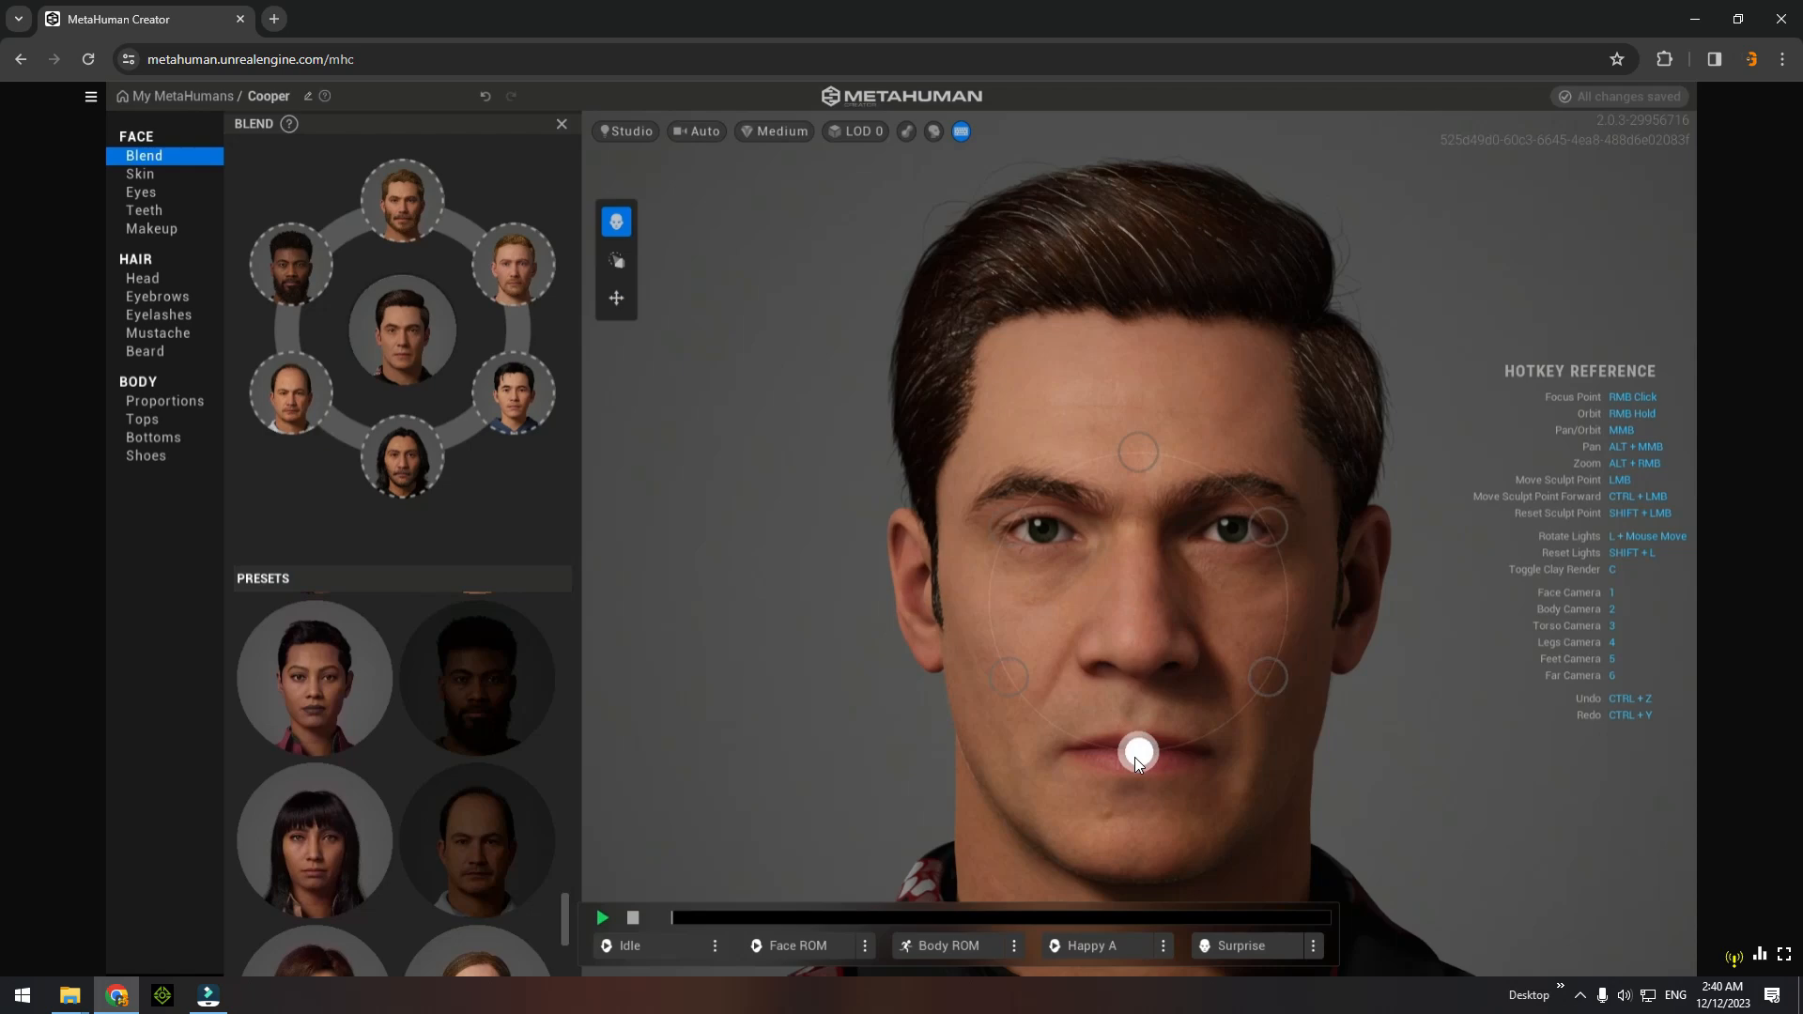
drag(1135, 757, 1134, 757)
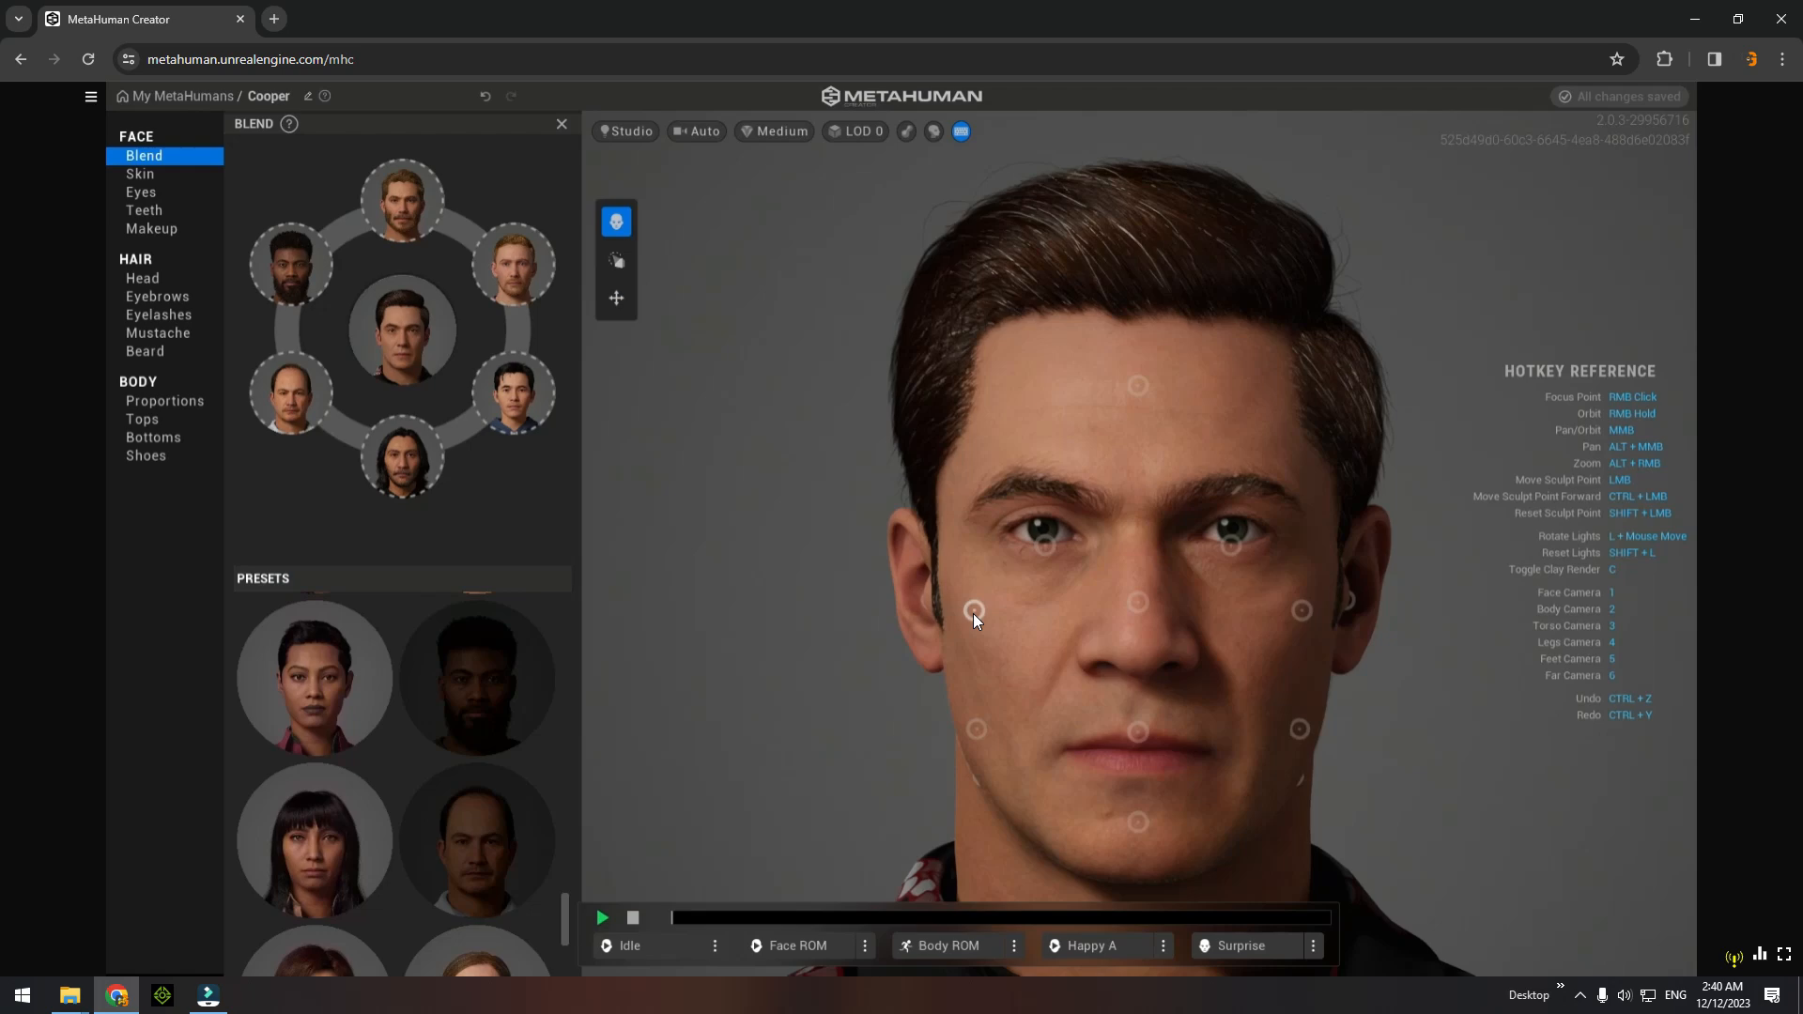
Blend the cheek, jaw, chin and mouth regions, pulling the chin towards the dark-bearded preset and the mouth towards the balding one.
drag(973, 612, 1107, 679)
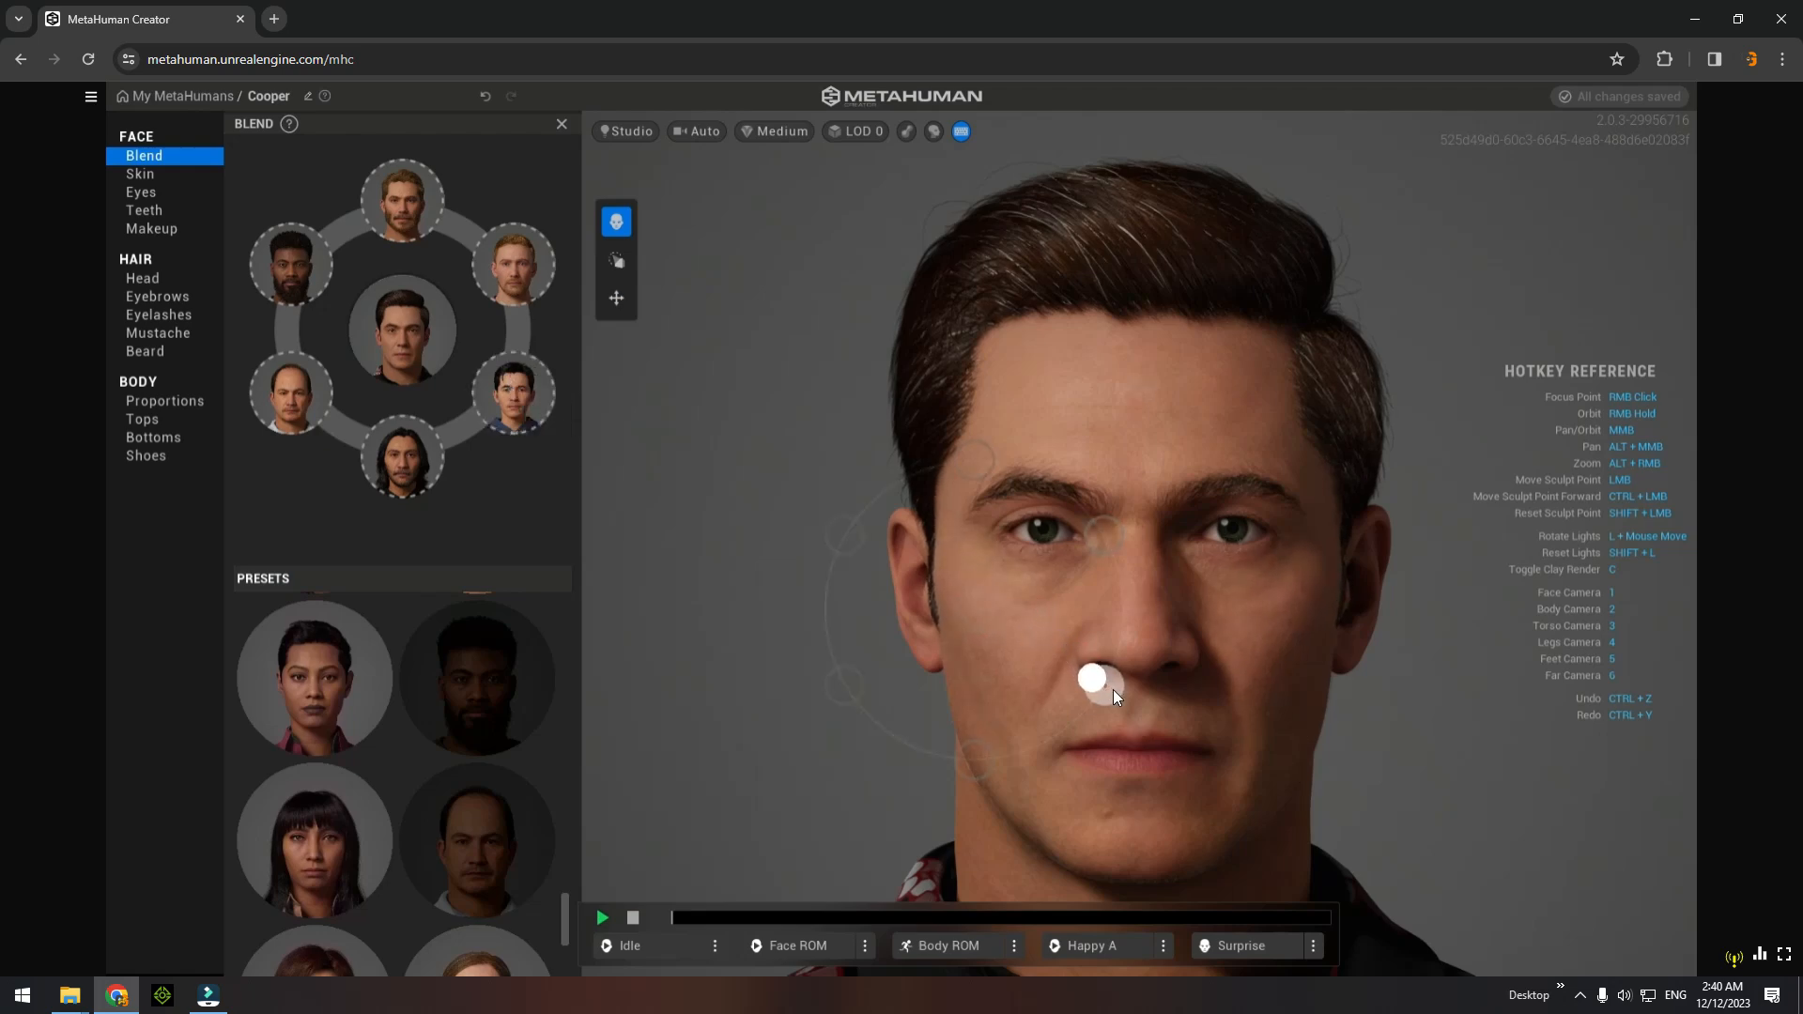
drag(1120, 697, 1120, 697)
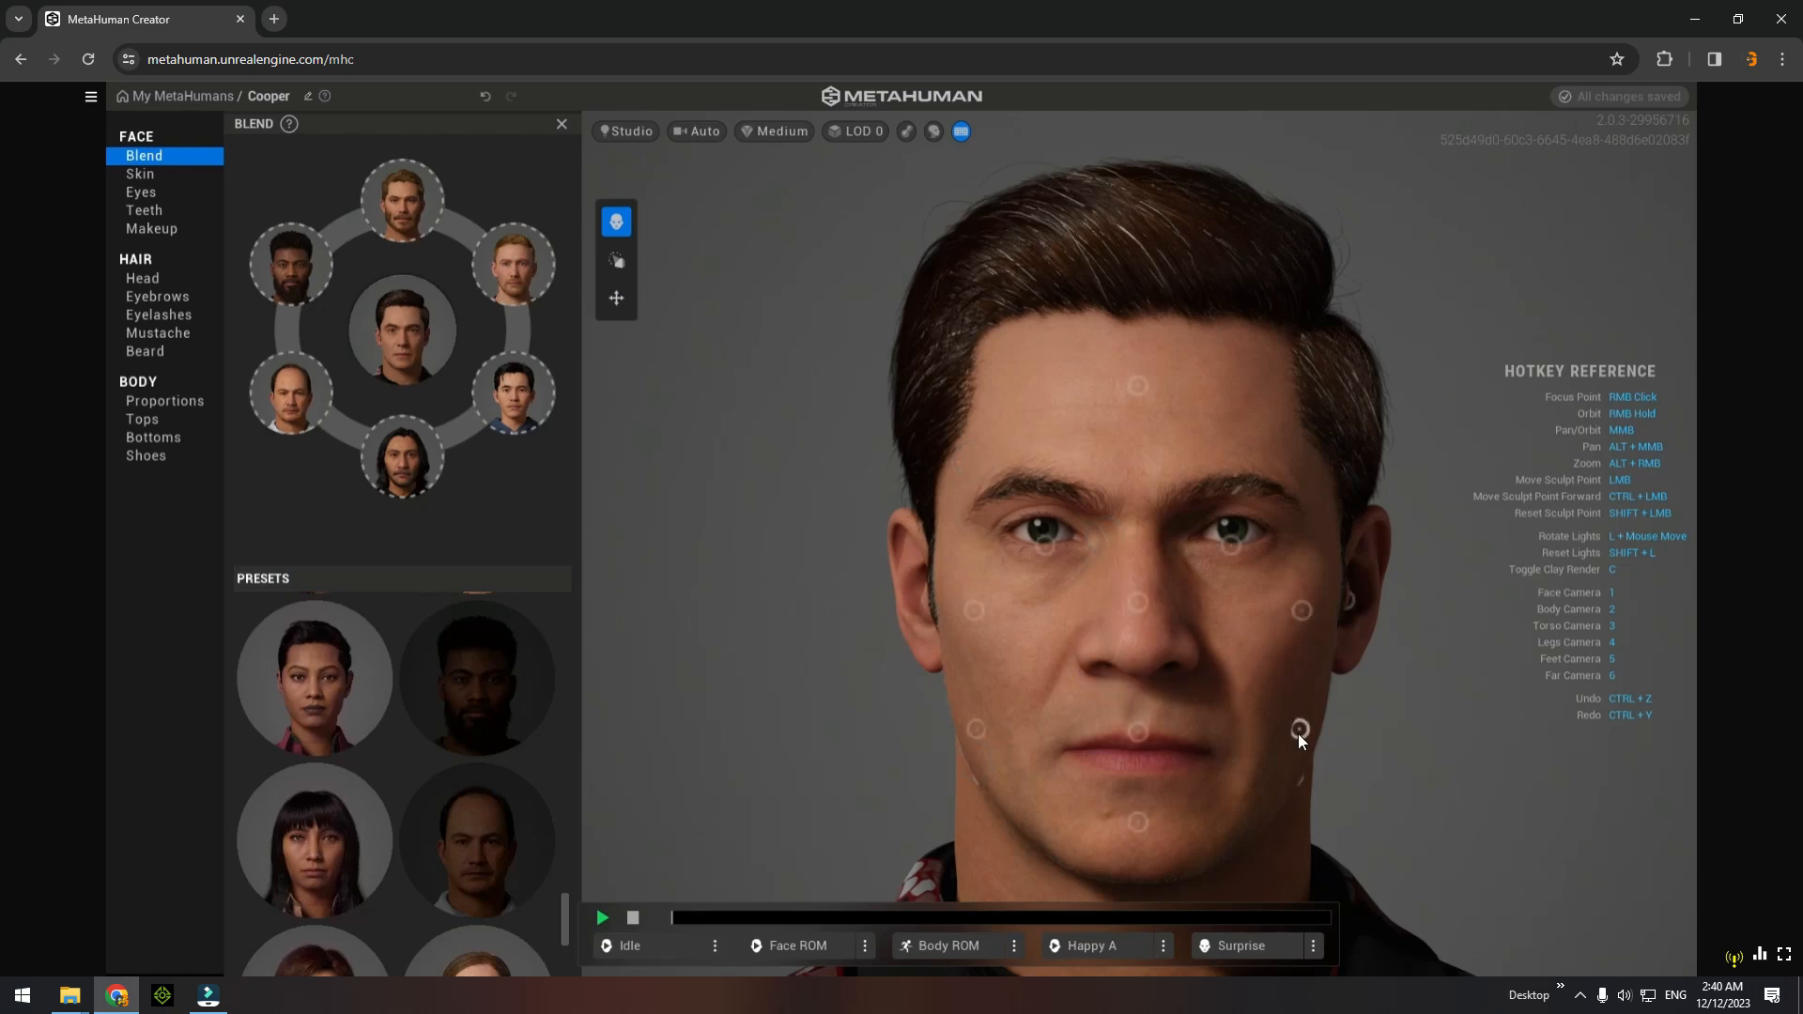
drag(1297, 733, 1292, 730)
drag(1391, 795, 1431, 813)
drag(1139, 826, 1117, 850)
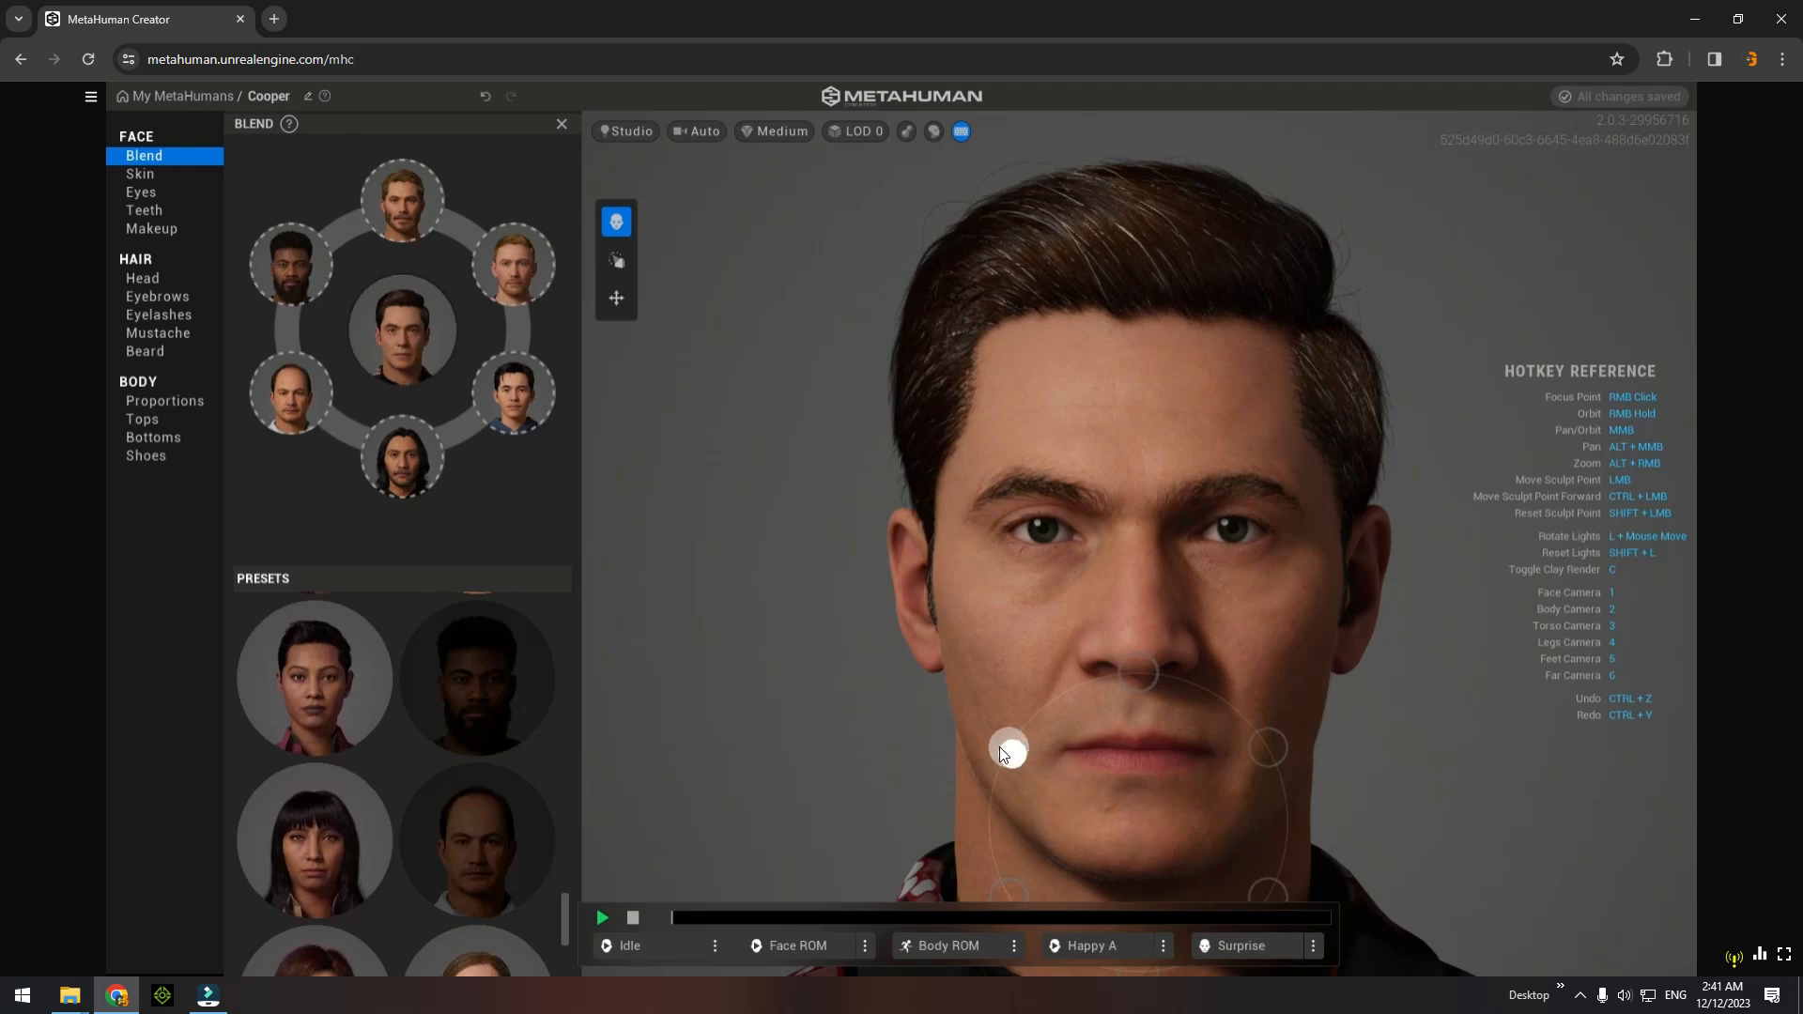
drag(999, 746, 999, 746)
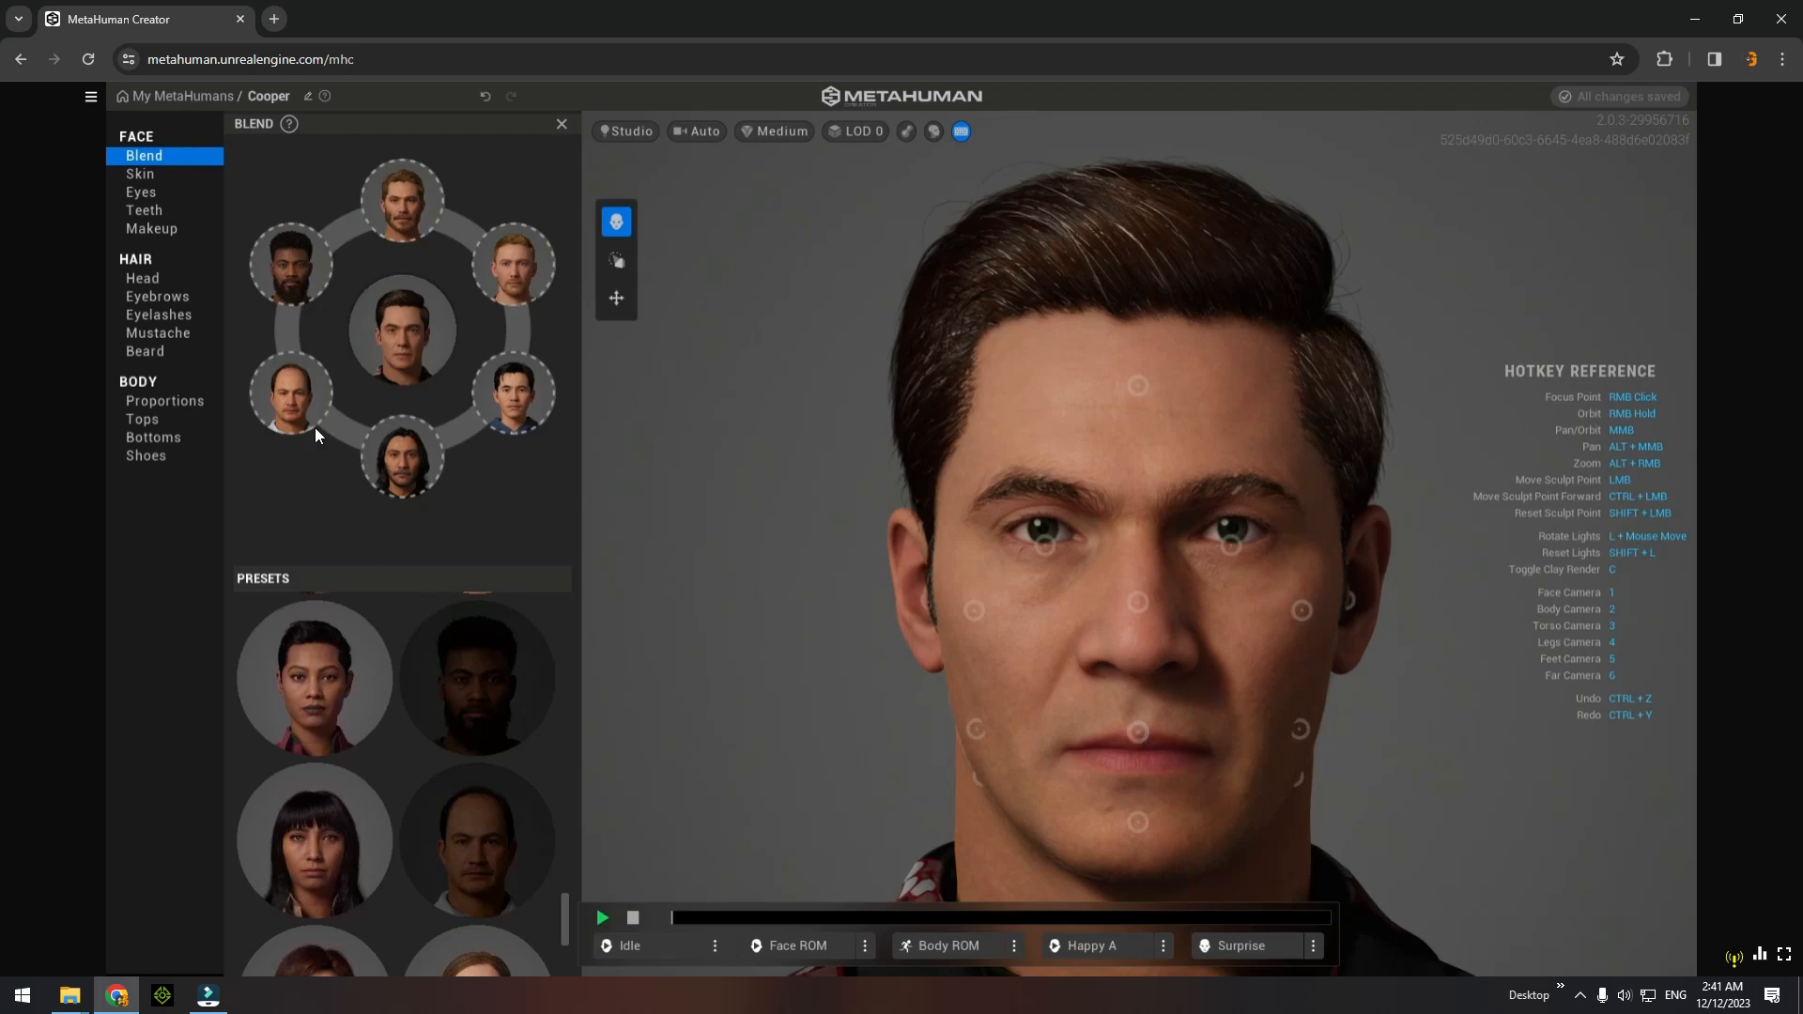
mouse_move(1142, 729)
mouse_down()
mouse_move(1052, 746)
mouse_move(1000, 808)
mouse_up()
Switch to the torso camera and lighten the skin color to U 0.36 with V 0.53.
key(3)
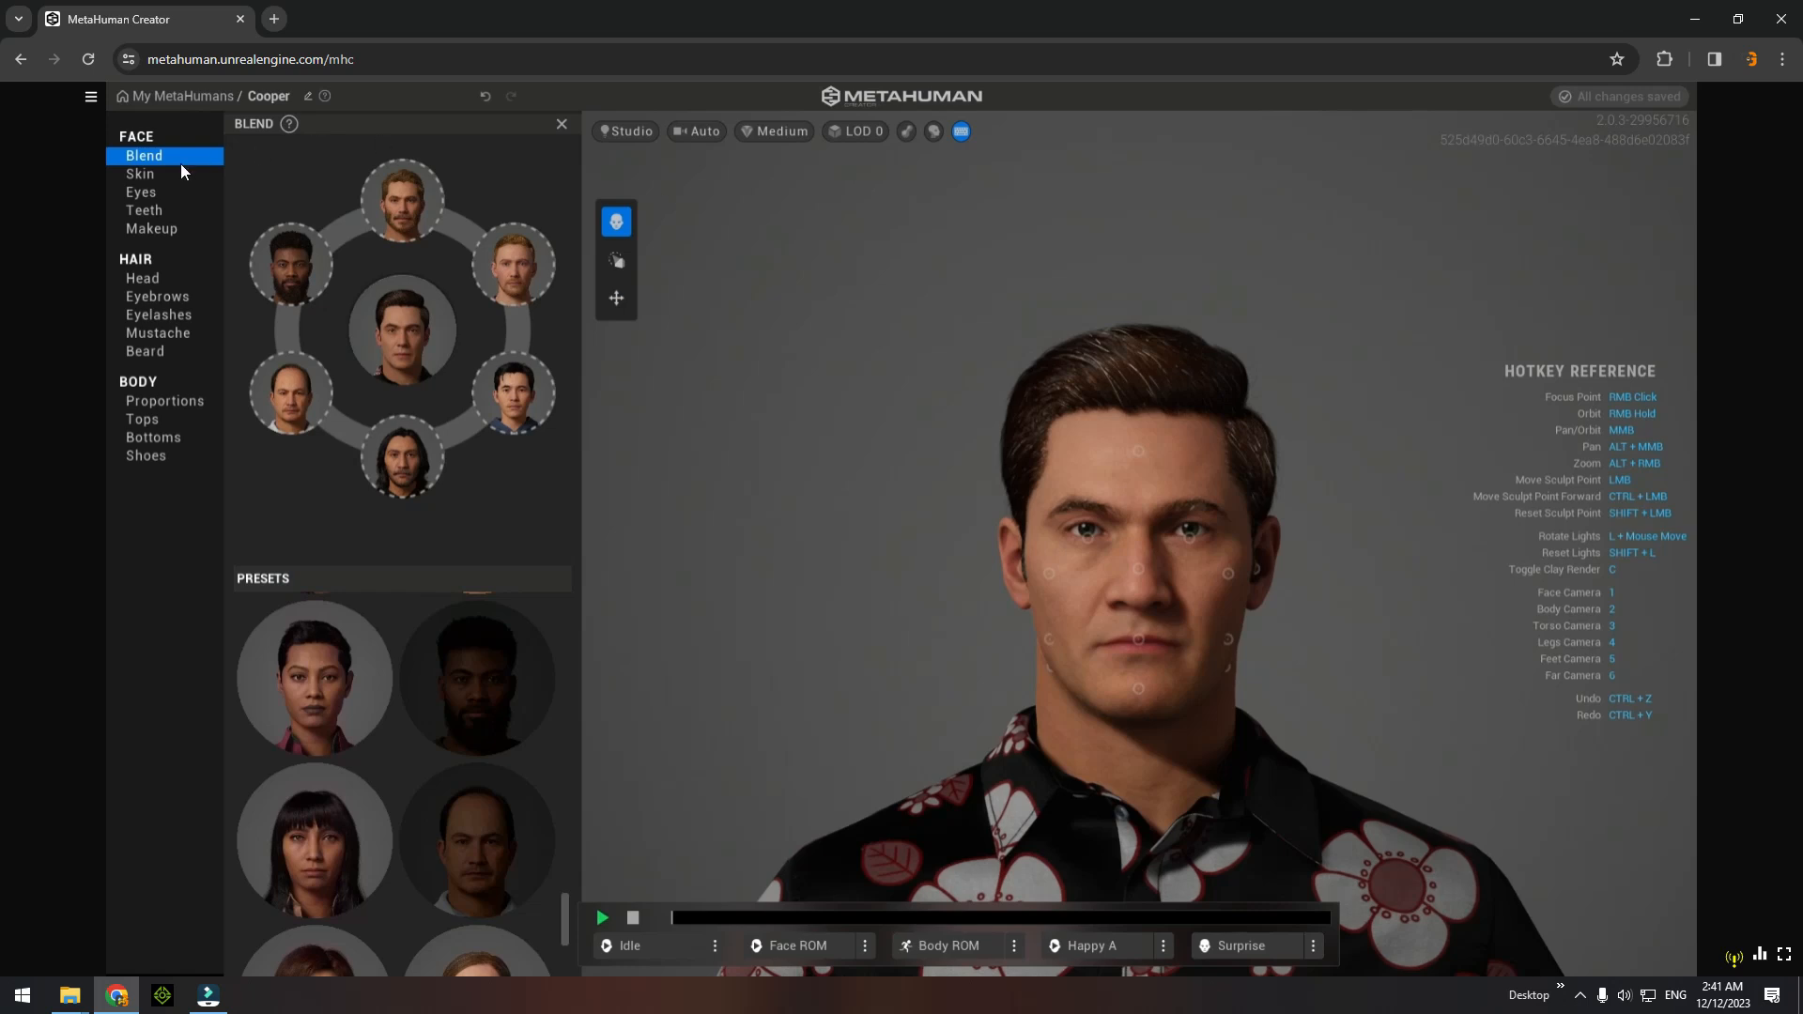
click(138, 176)
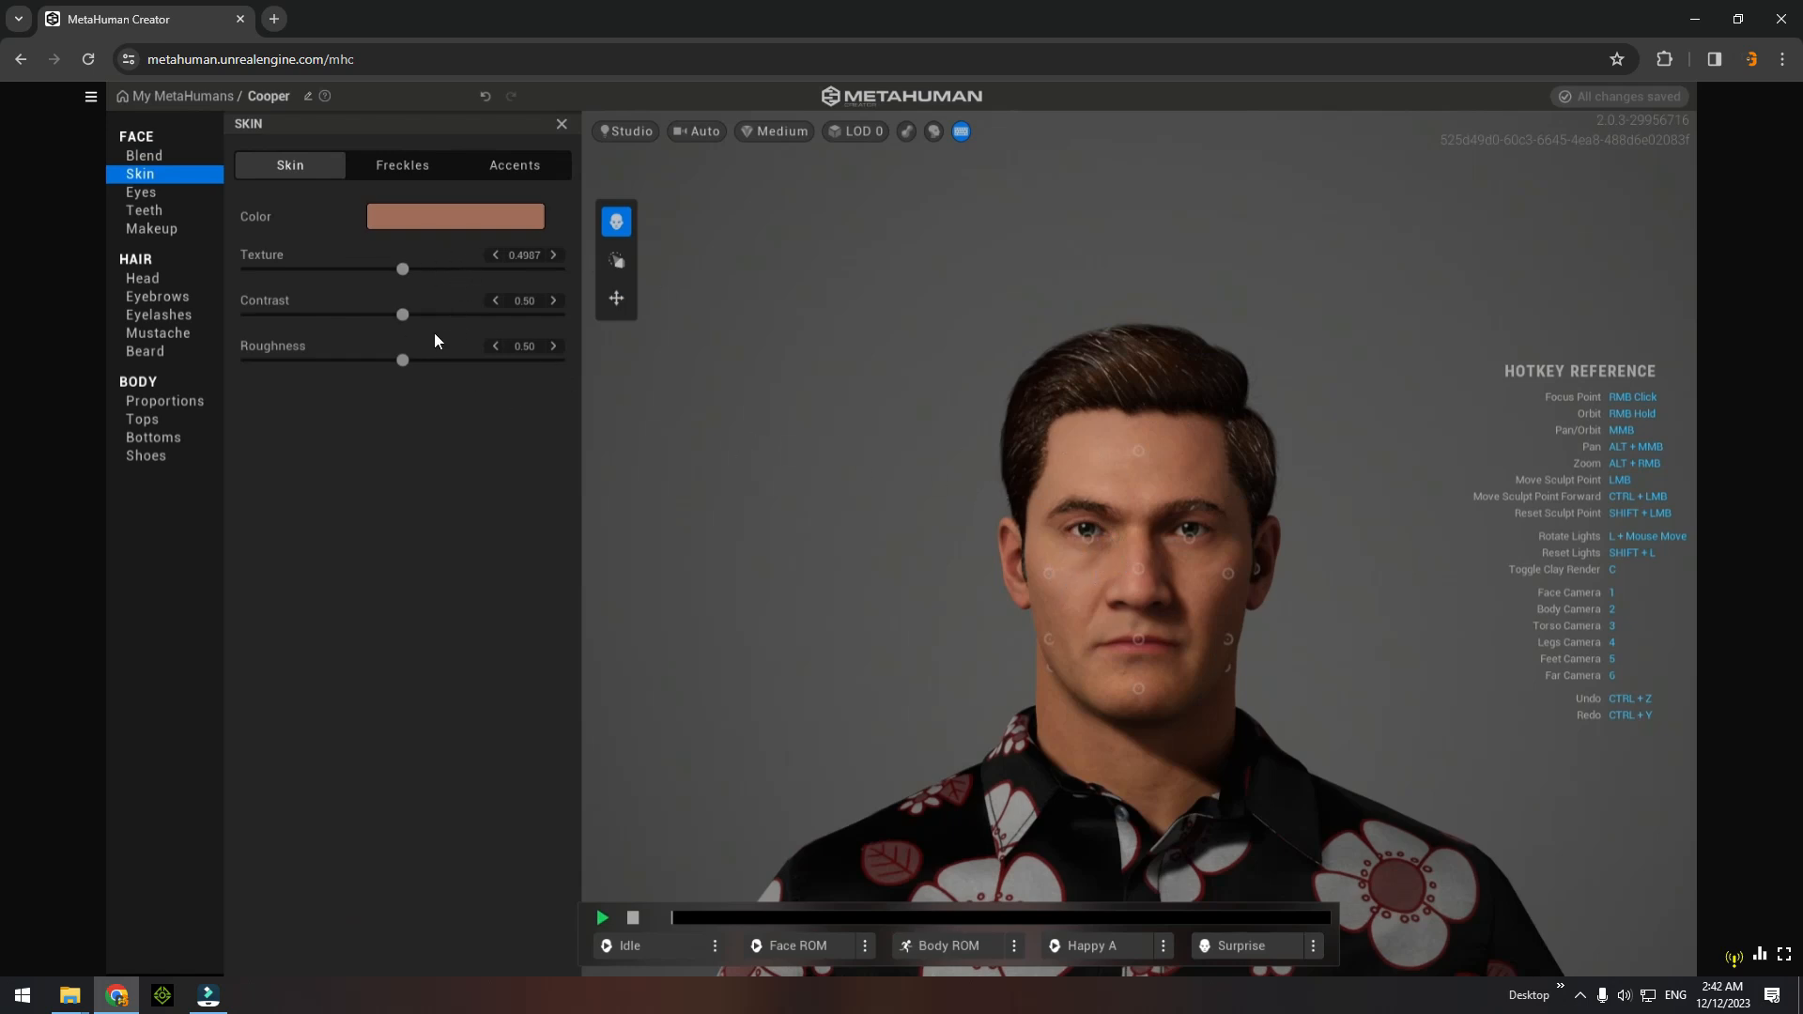
click(445, 220)
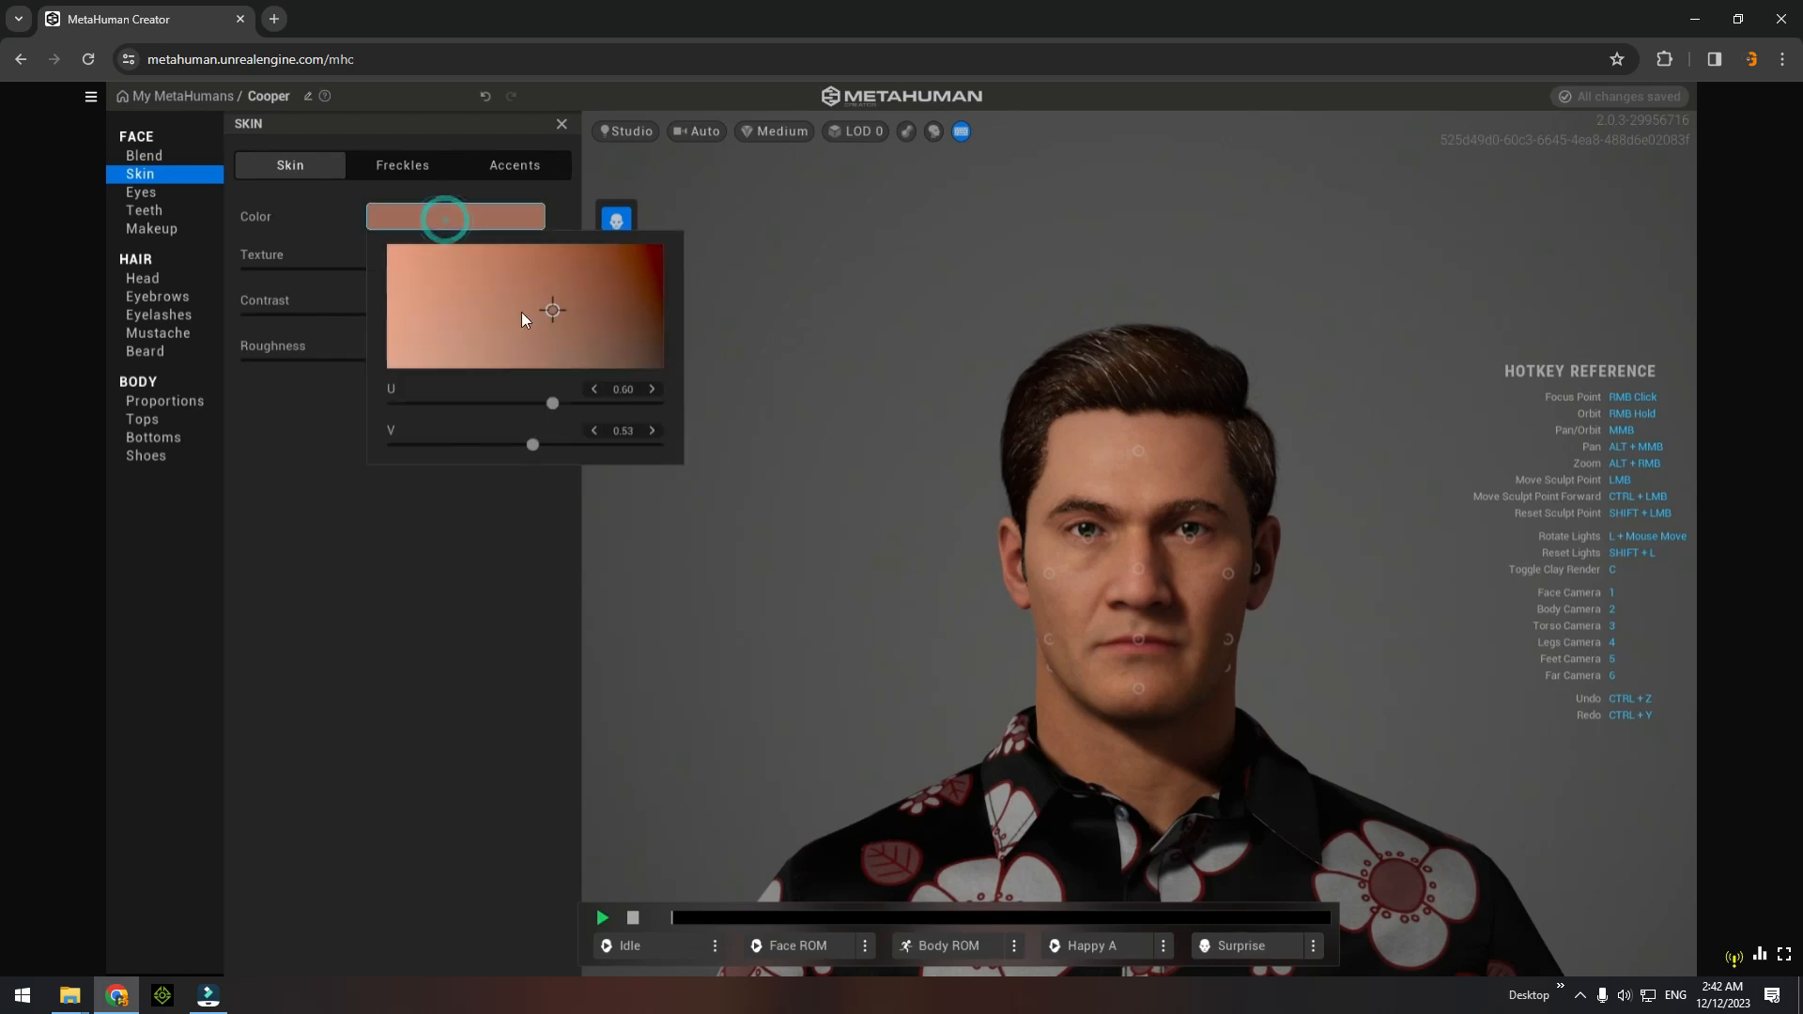
click(550, 312)
mouse_move(537, 313)
mouse_down()
mouse_move(451, 293)
mouse_move(484, 311)
mouse_up()
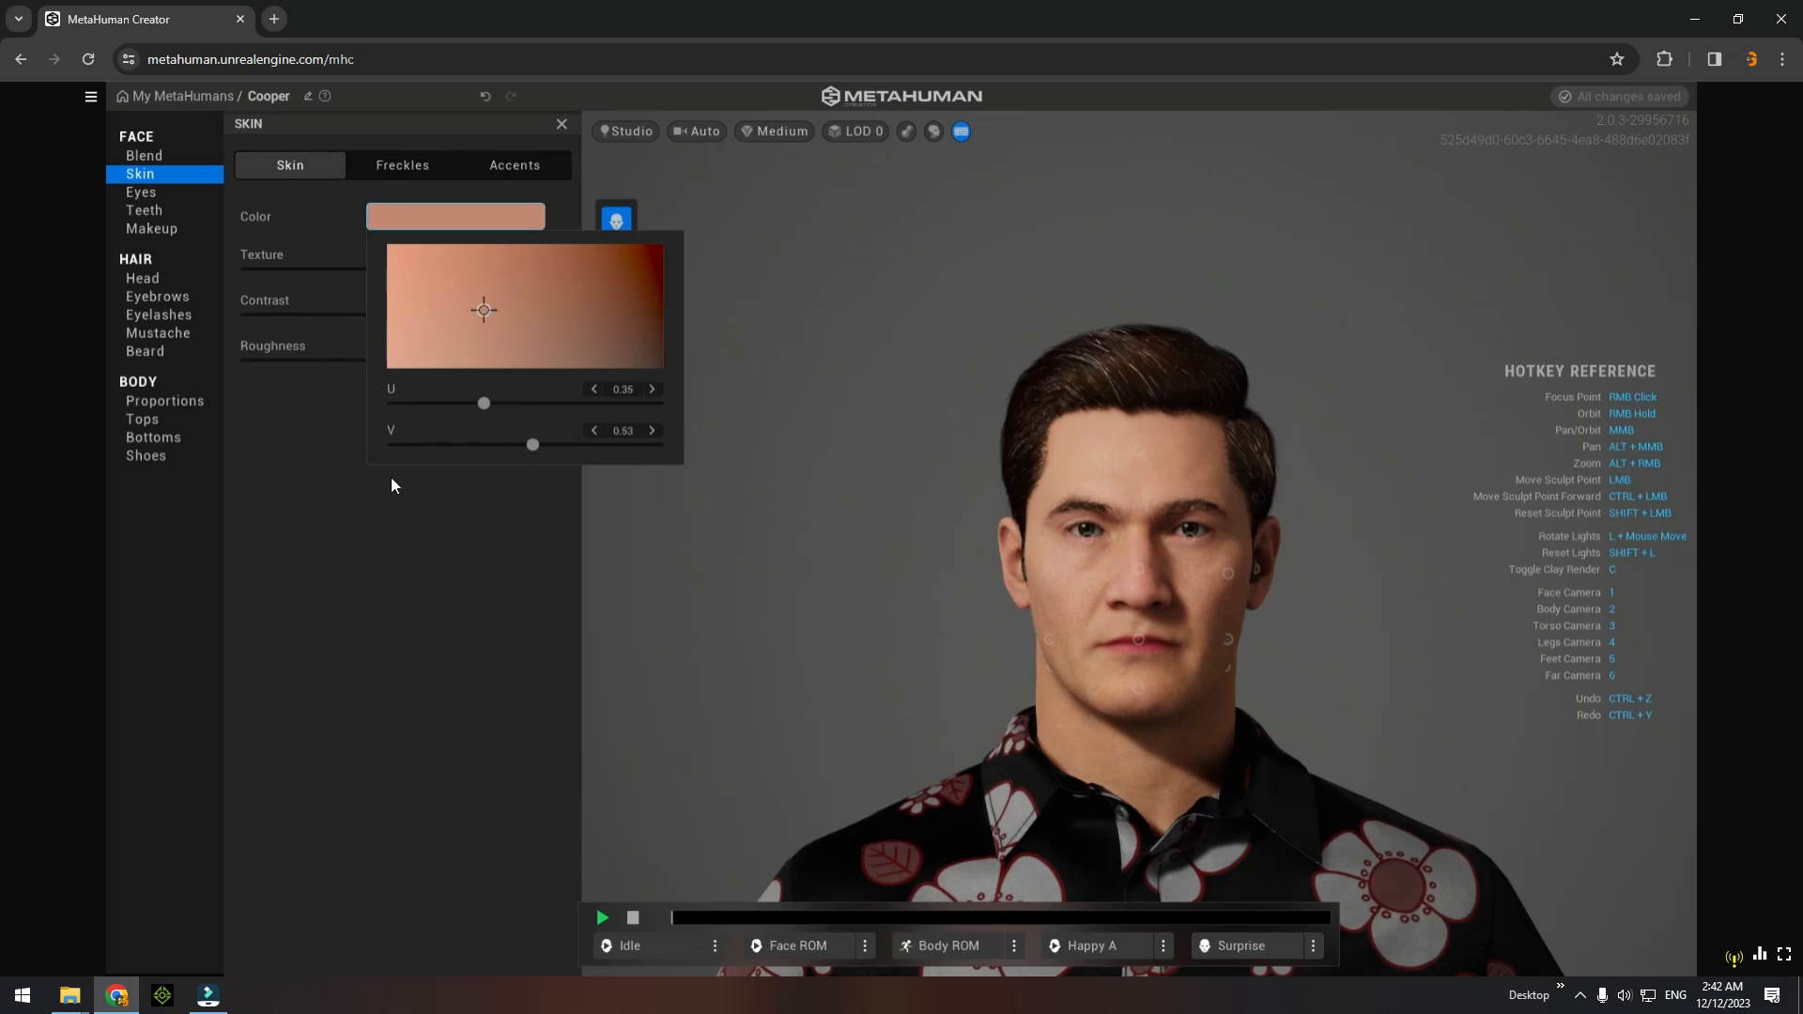
click(340, 409)
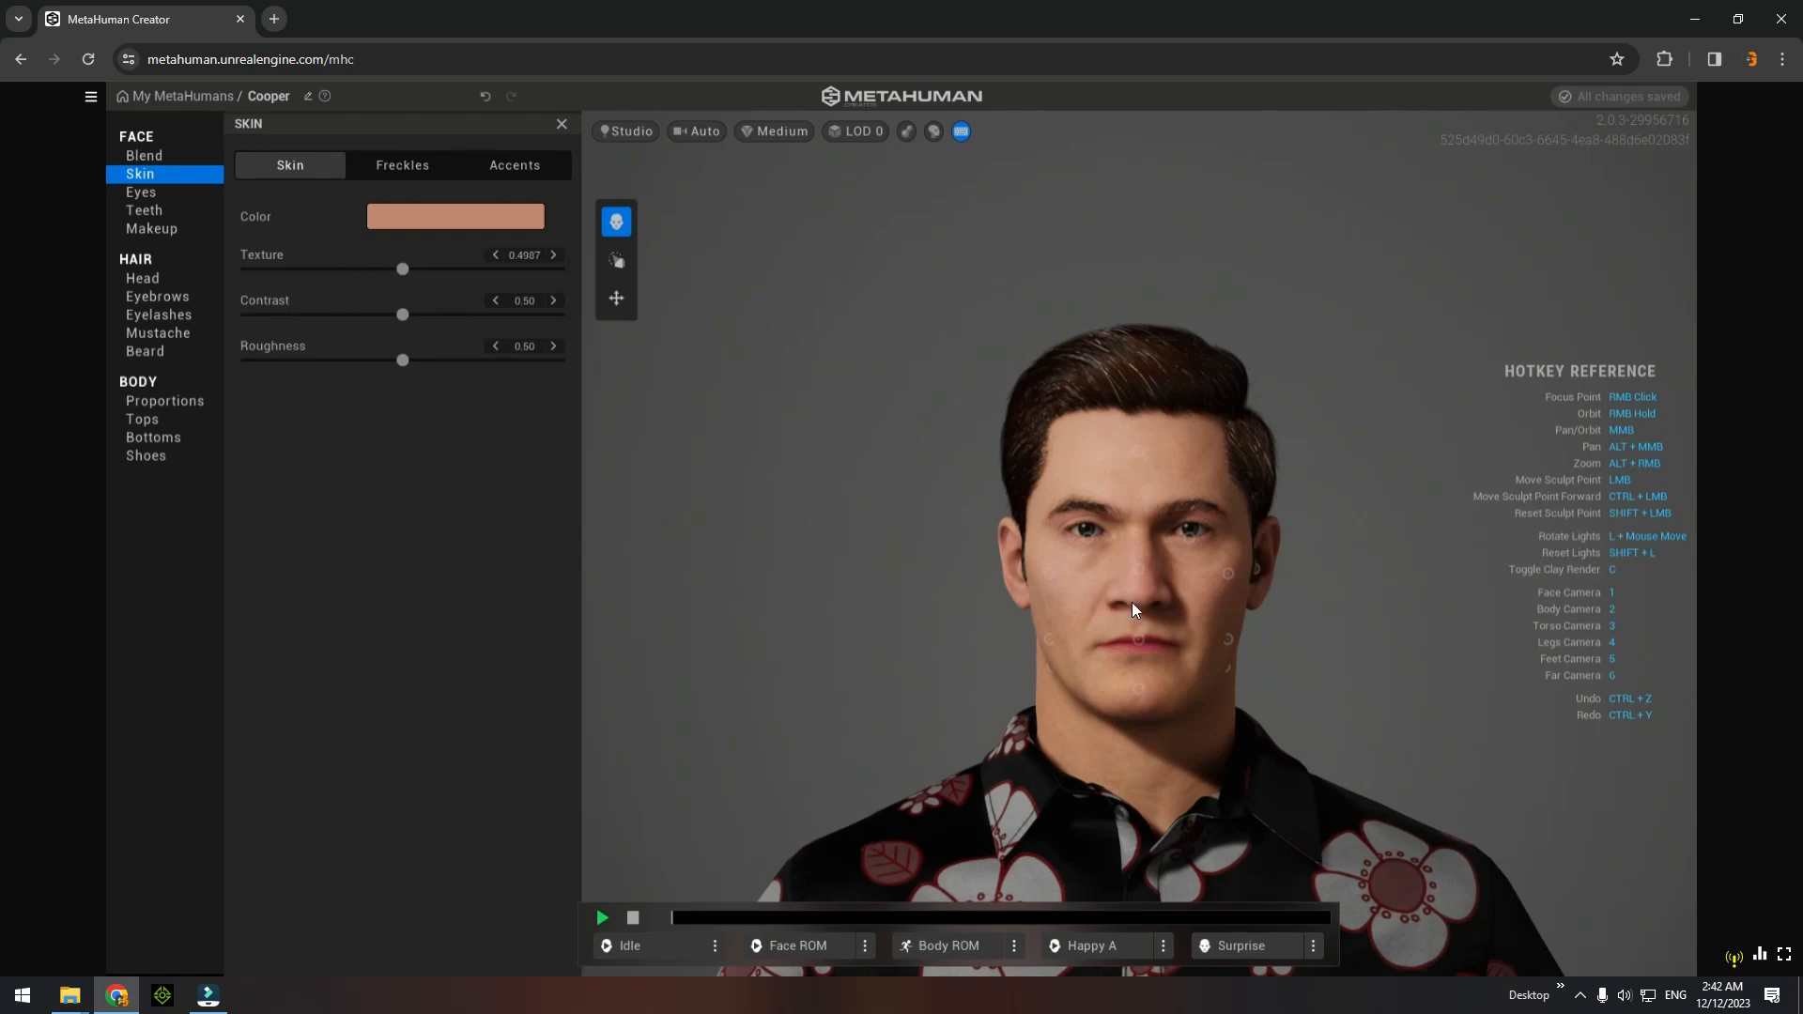
Set the skin texture to 0.6676 and raise the skin roughness slightly.
scroll(1135, 610, up, 5)
scroll(1136, 610, down, 2)
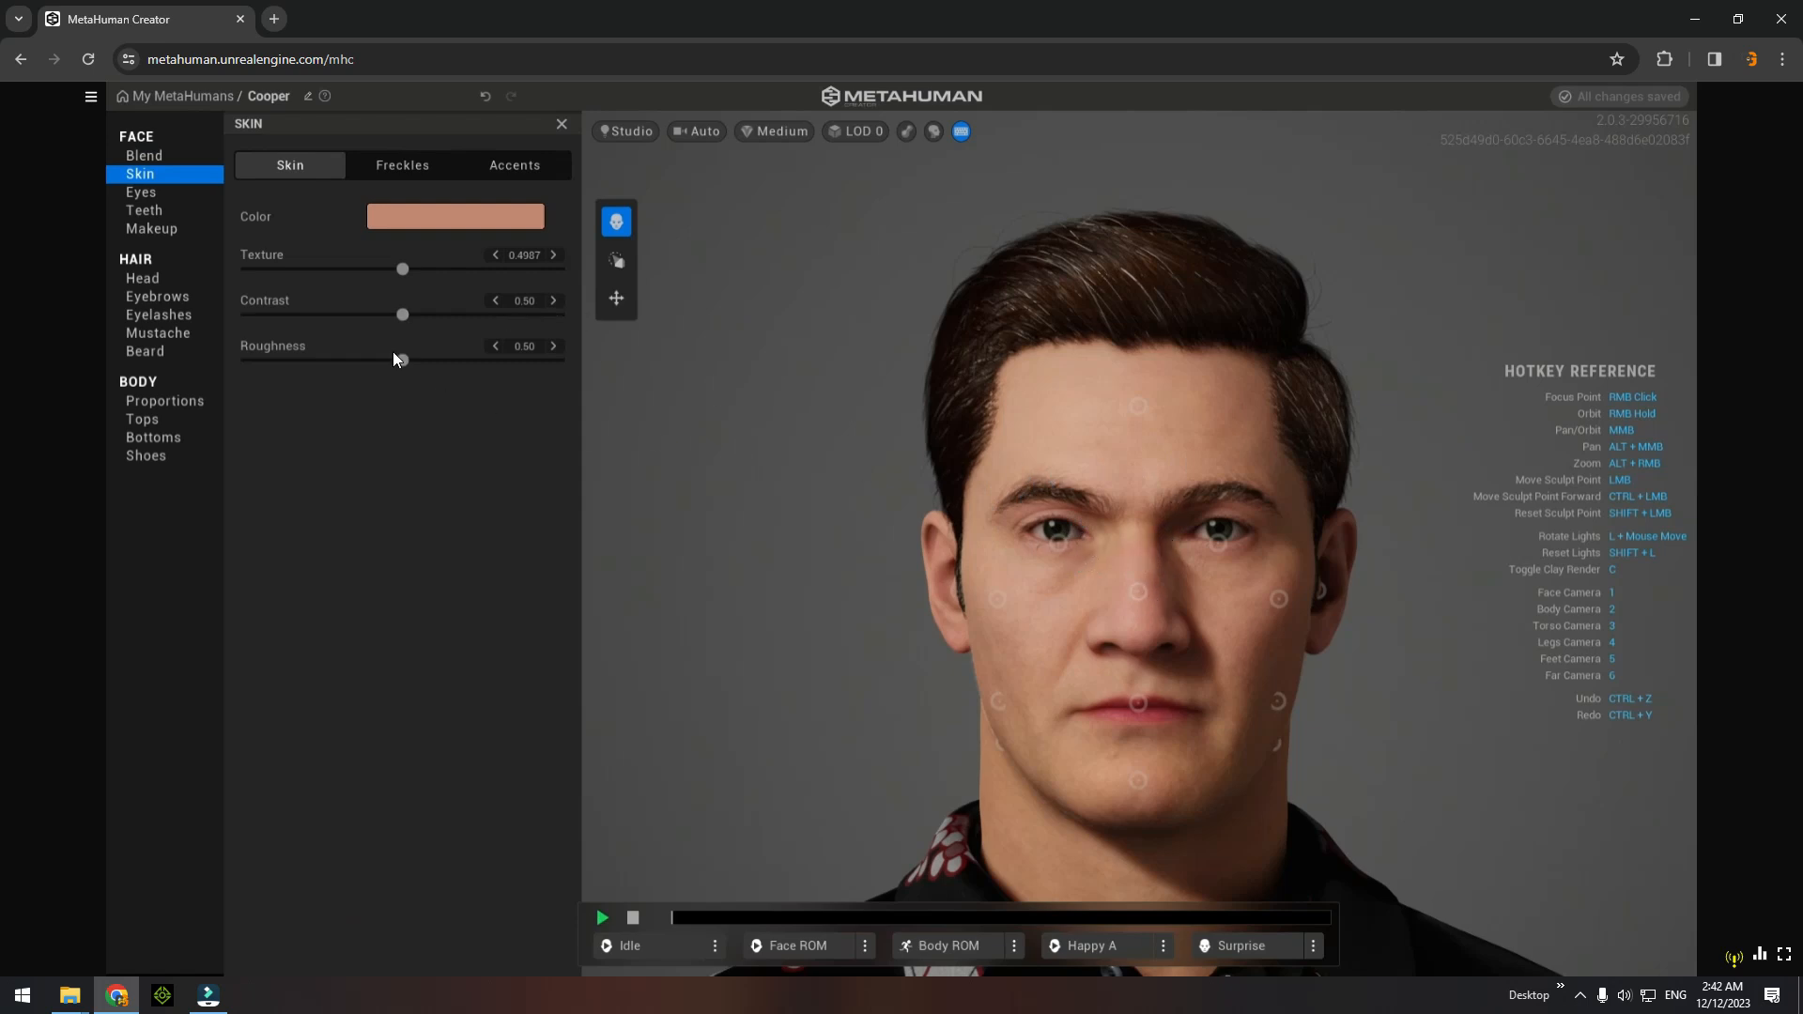
drag(404, 269, 425, 268)
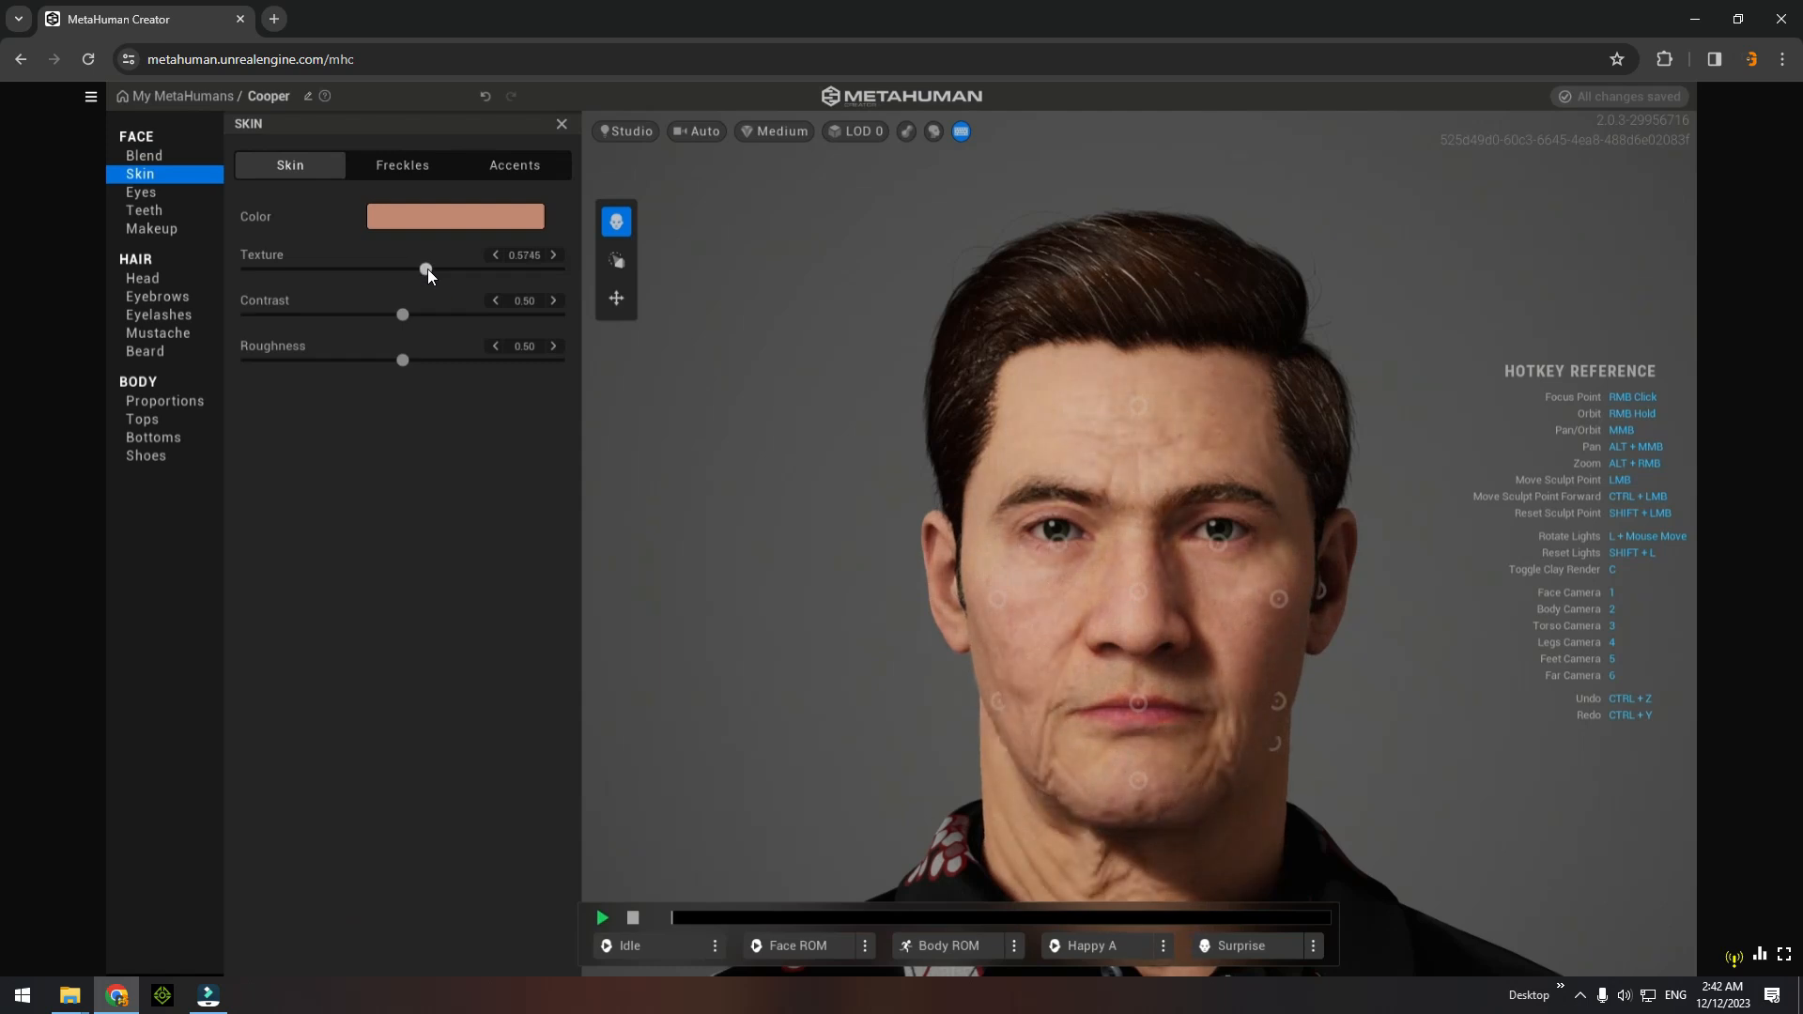
drag(430, 269, 432, 270)
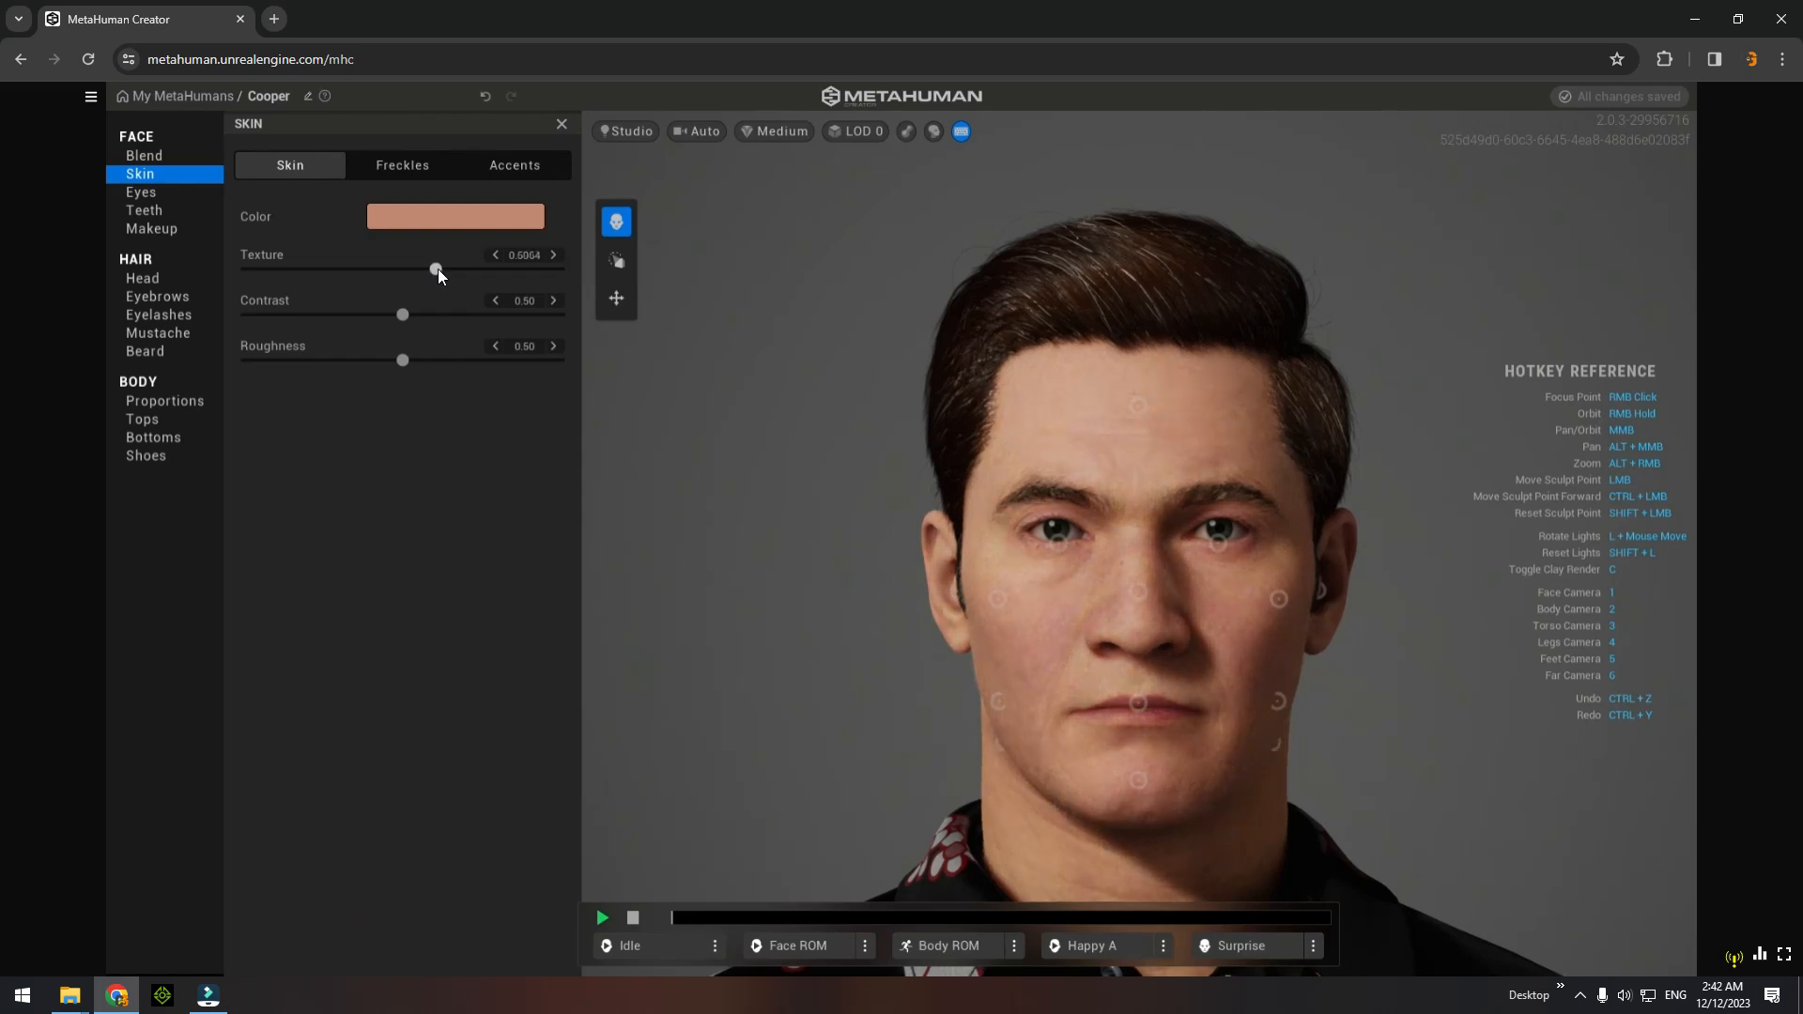
drag(438, 269, 416, 275)
drag(432, 272, 444, 272)
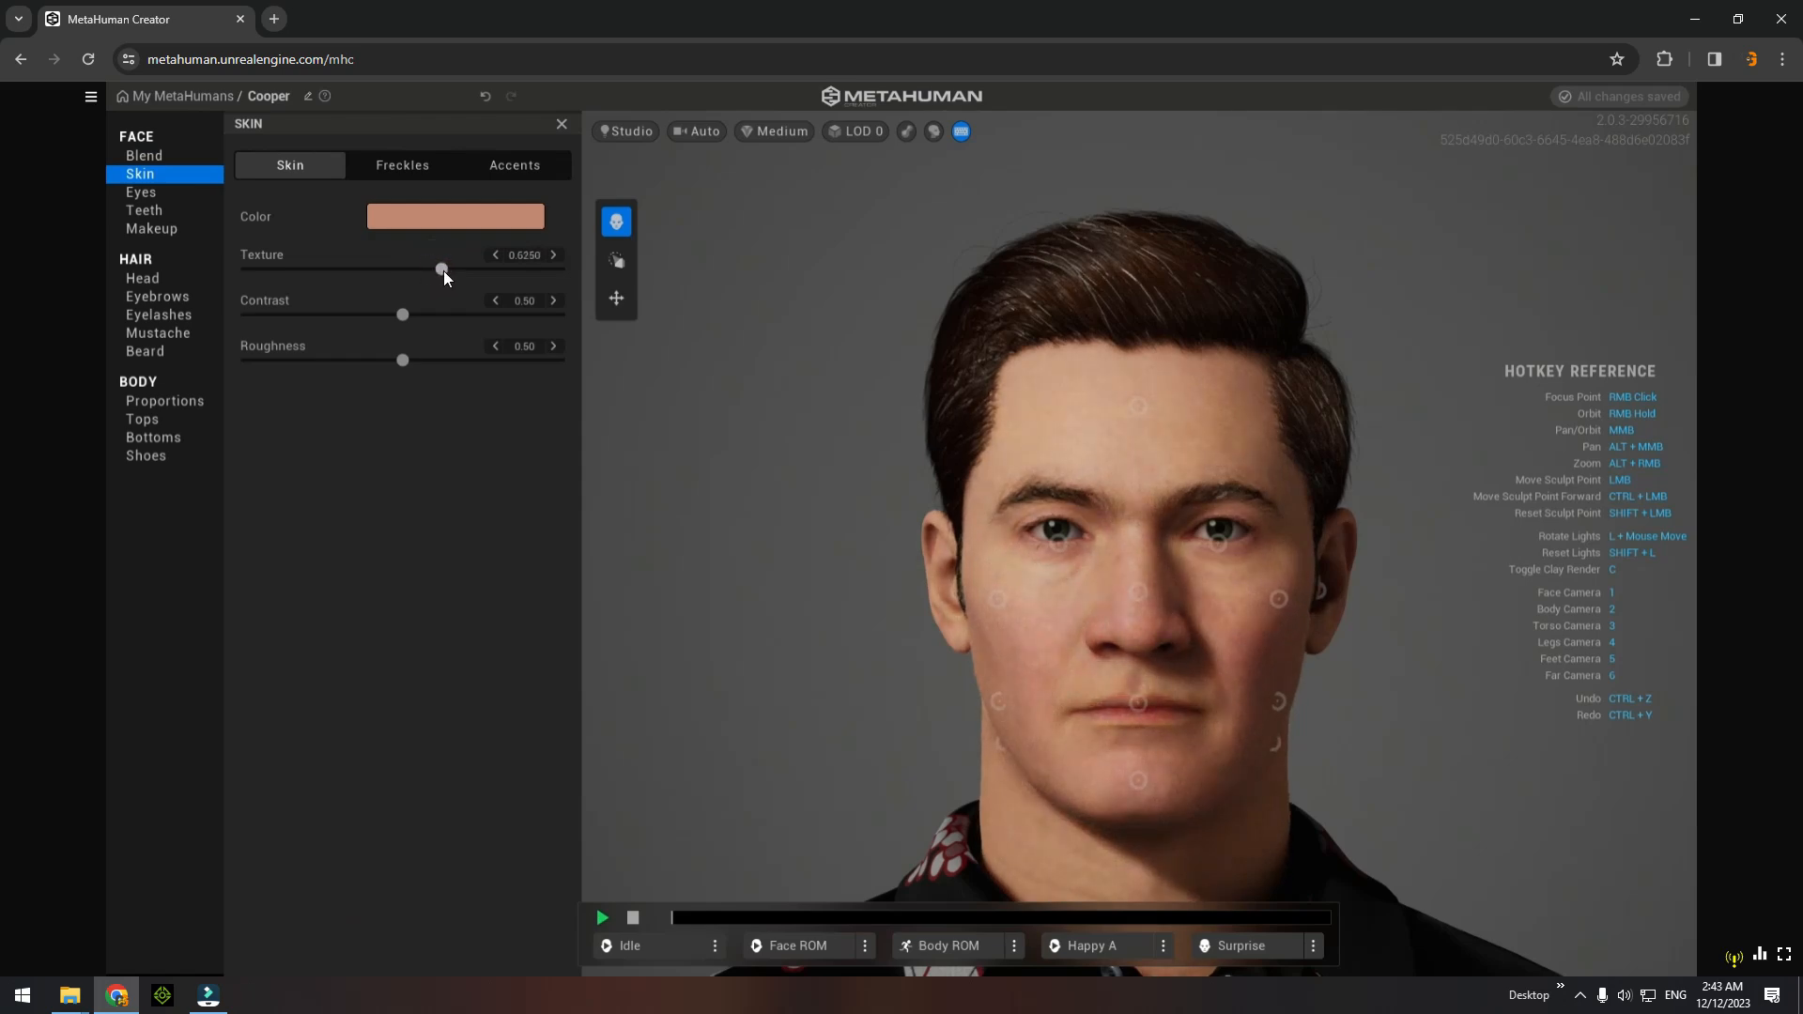
drag(441, 270, 451, 269)
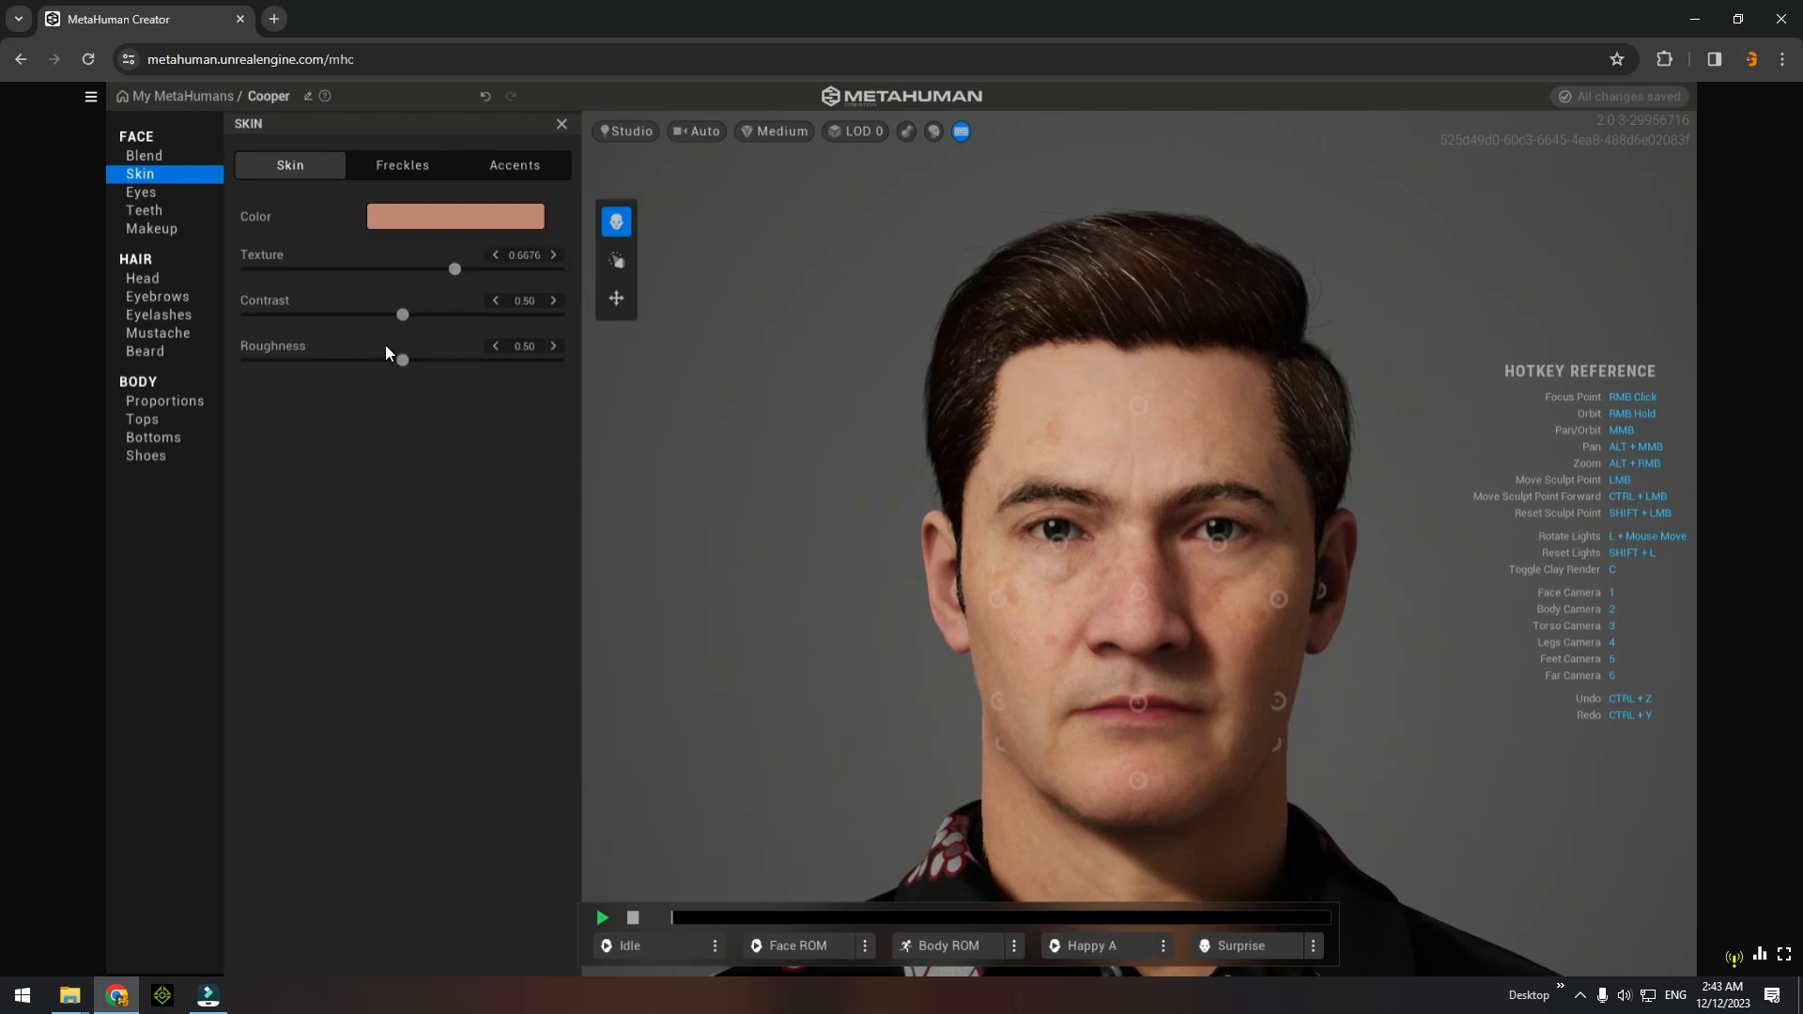
drag(410, 366, 428, 369)
Apply the third freckle pattern, which covers the whole face, and open the skin accents settings.
click(410, 176)
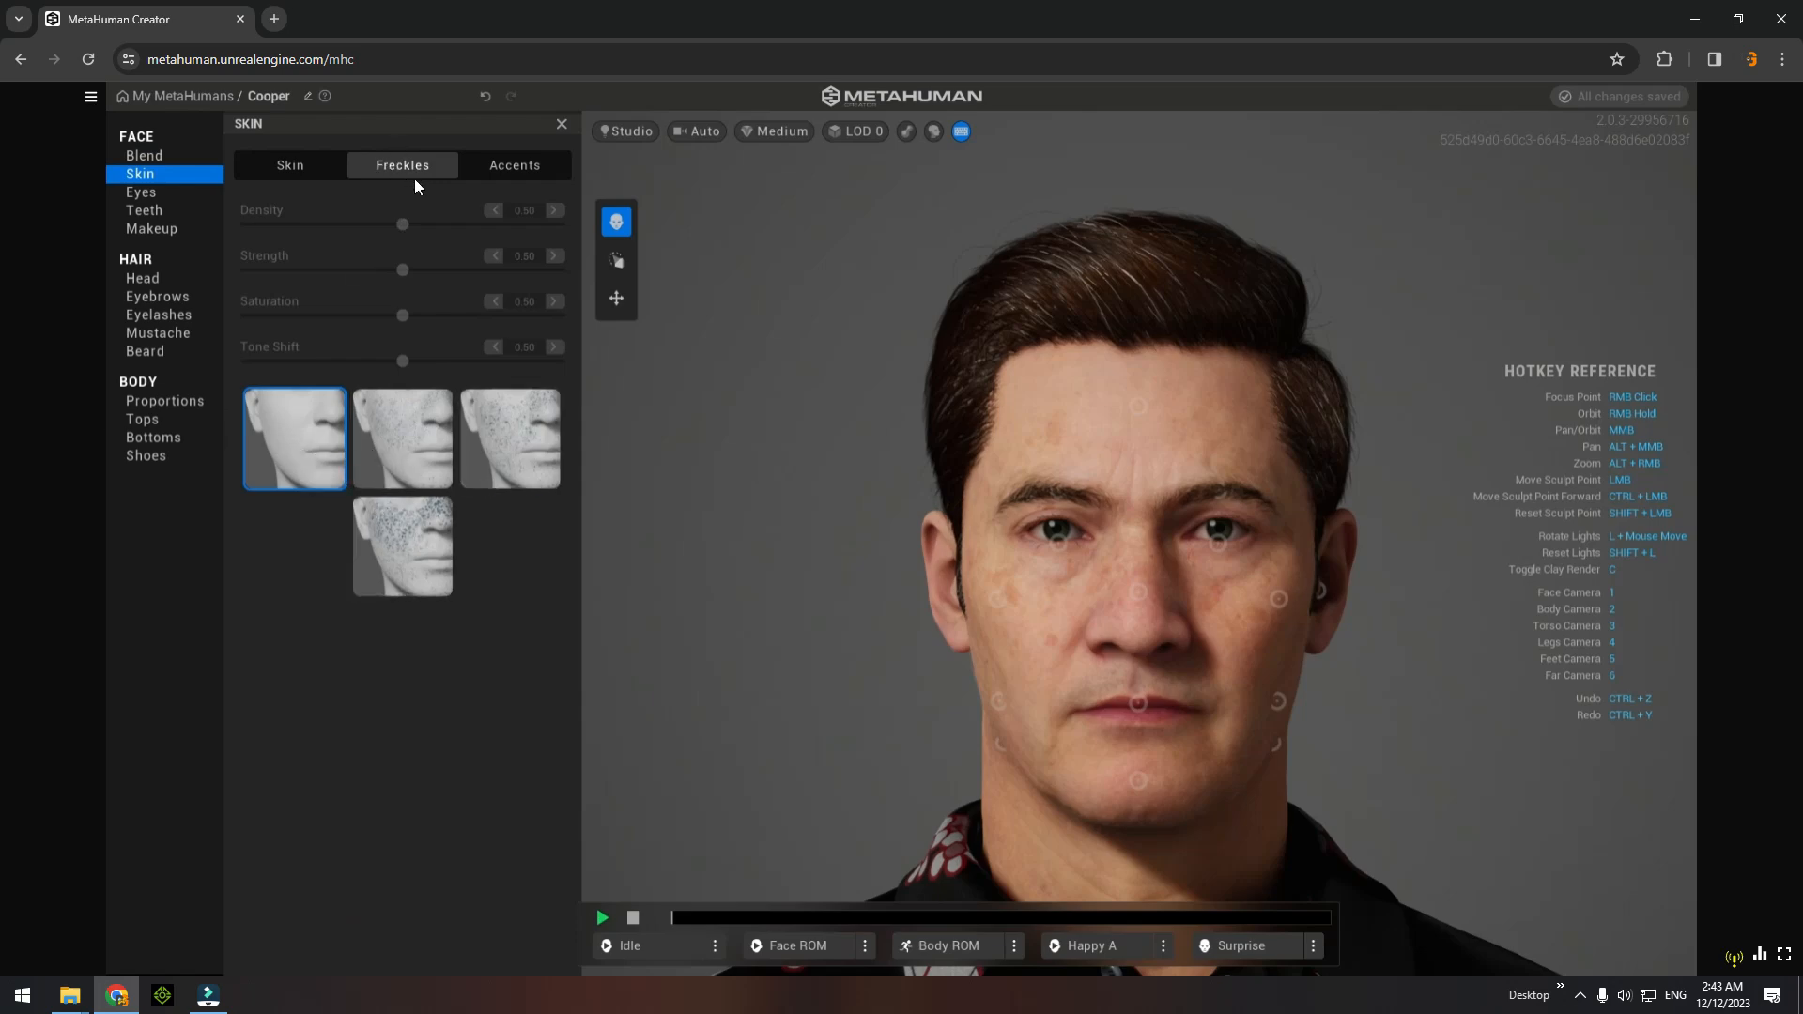
click(405, 458)
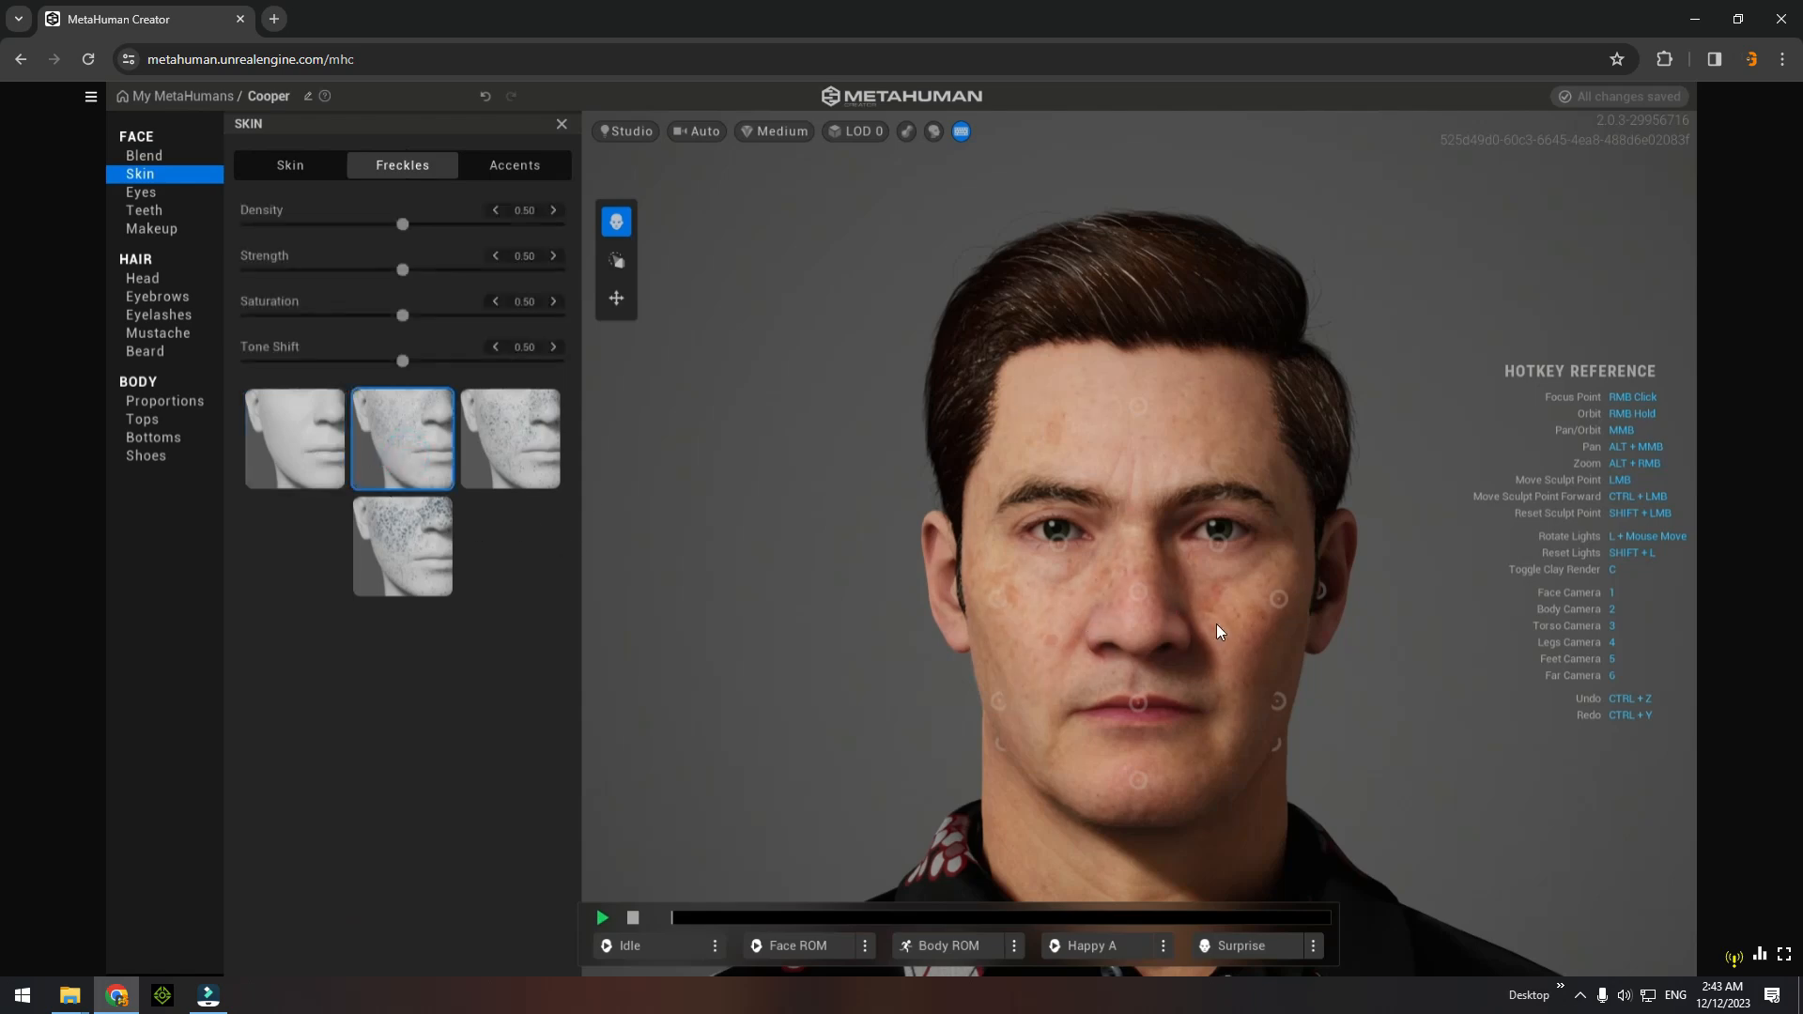
click(526, 464)
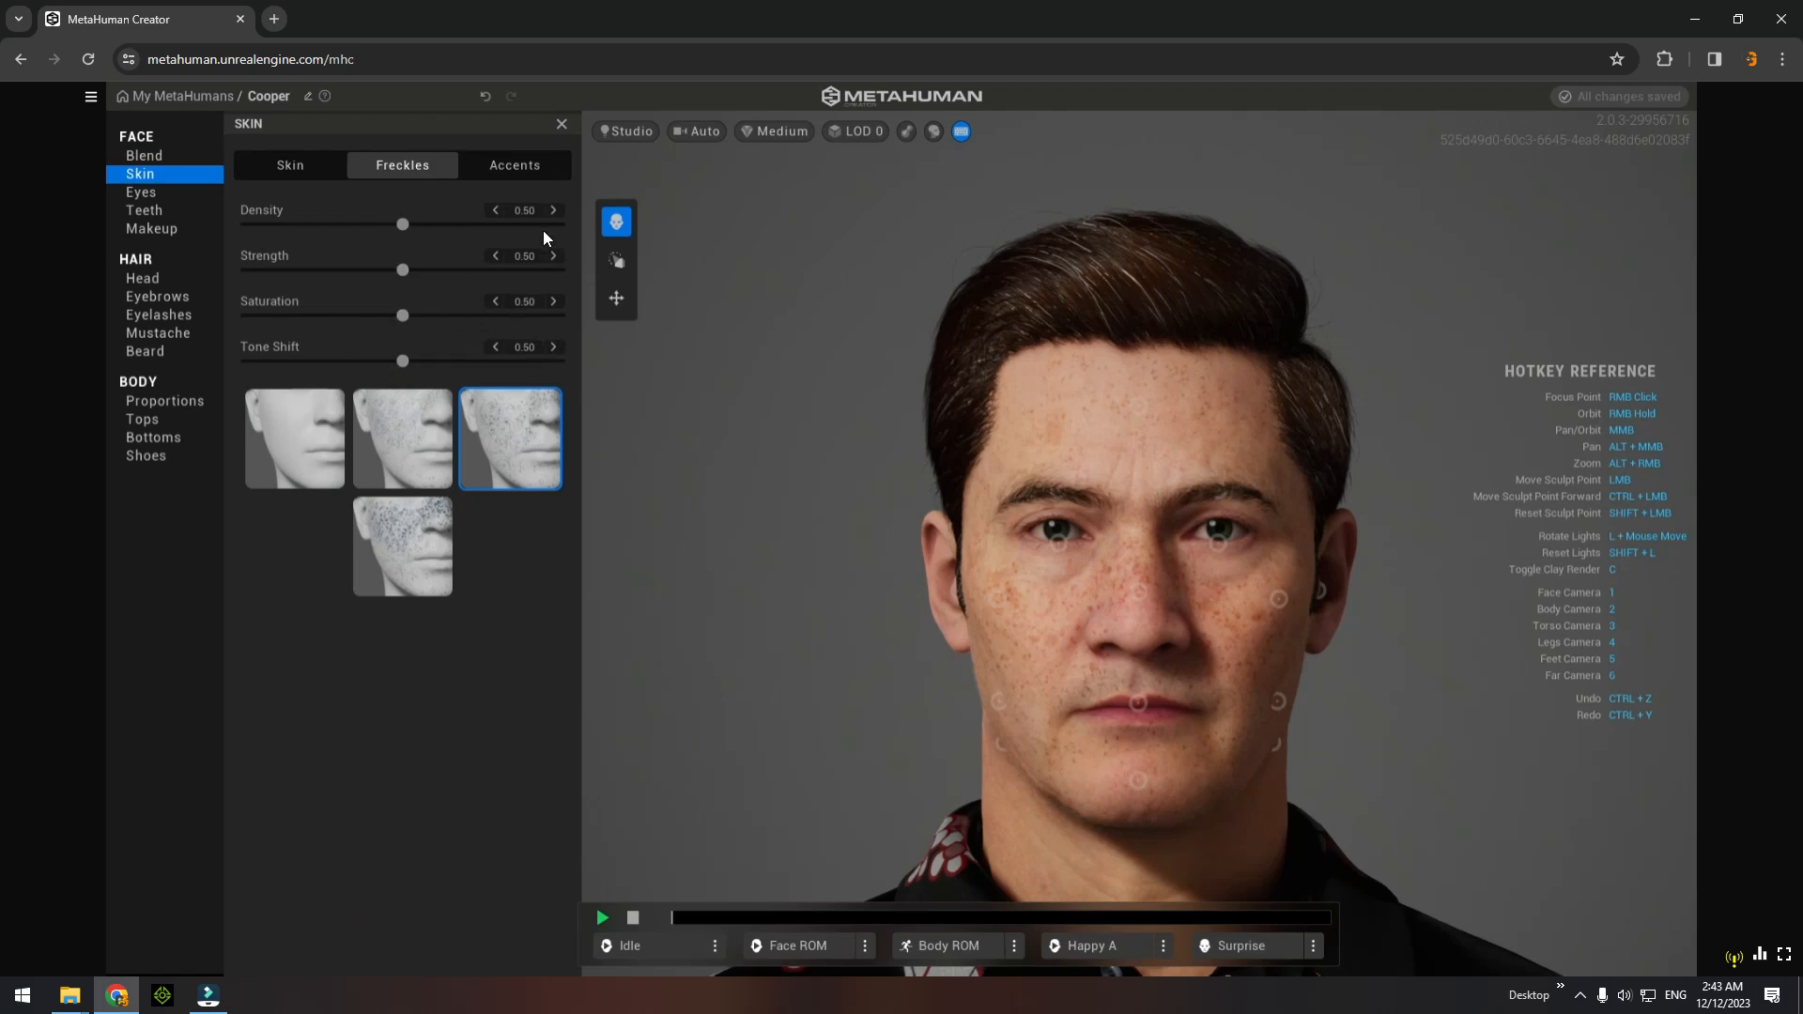
click(515, 166)
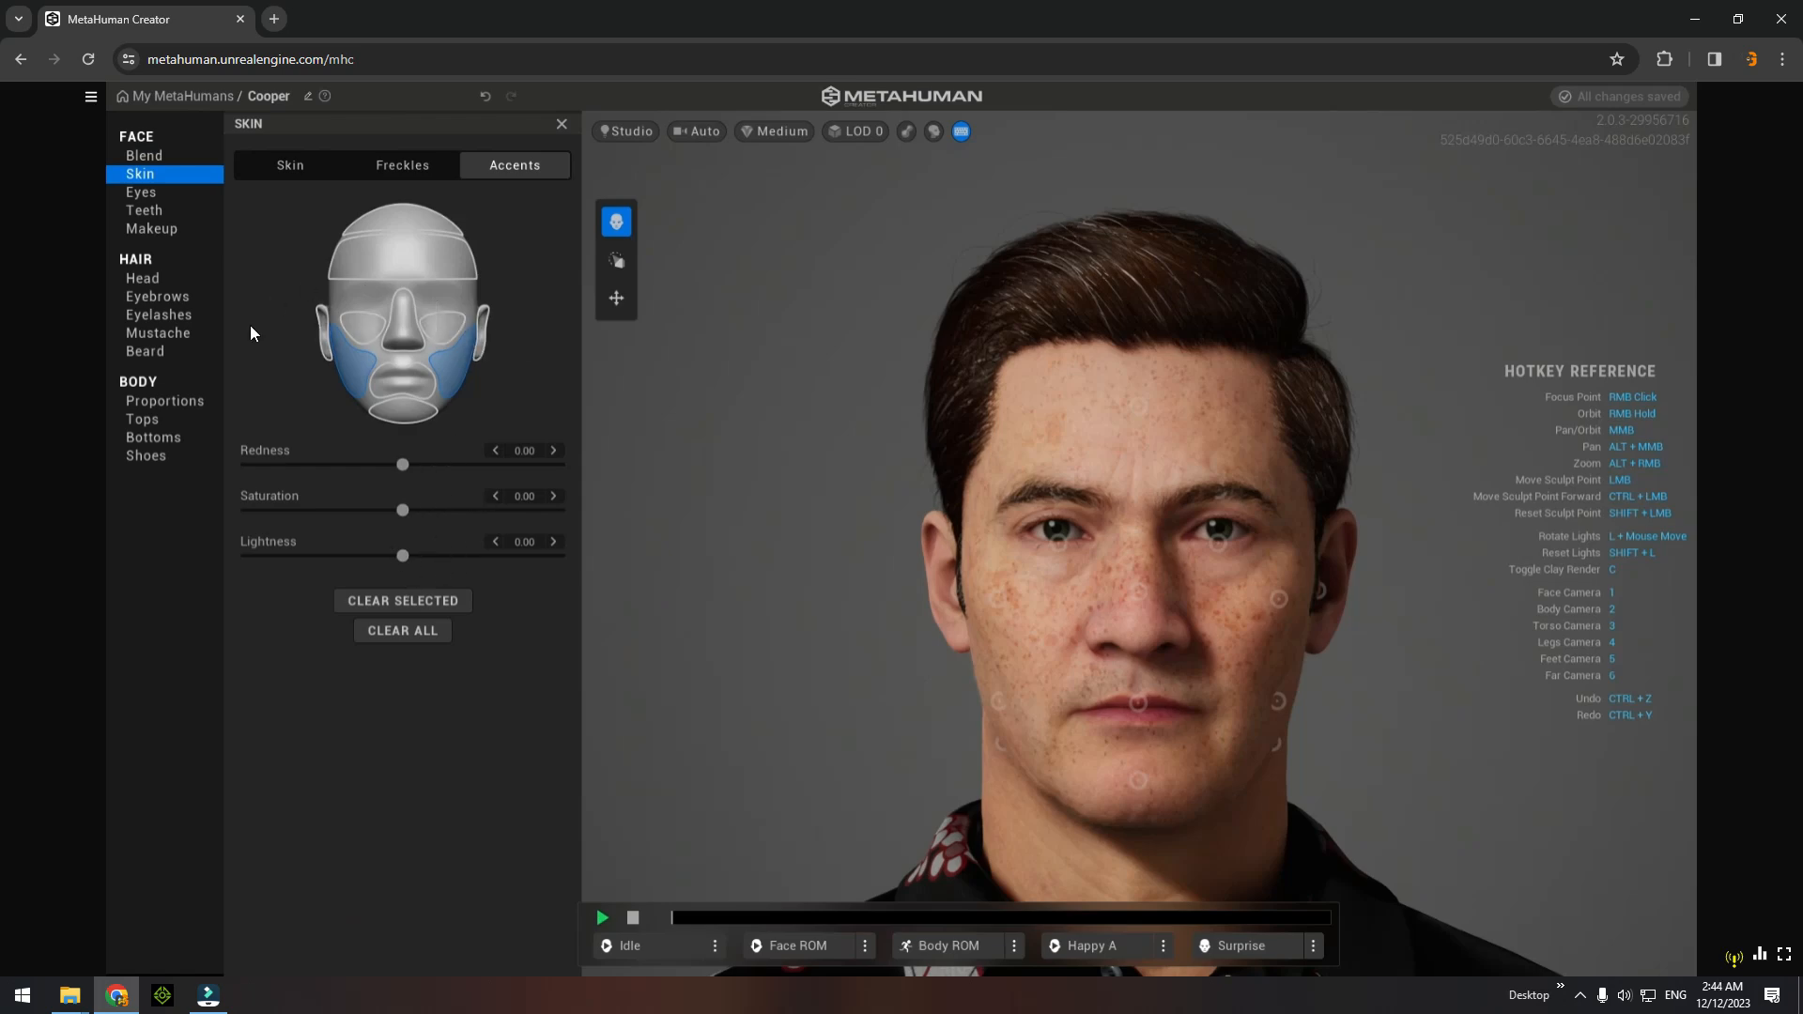
Open the eye settings and apply the amber-brown eye Preset 003.
click(152, 198)
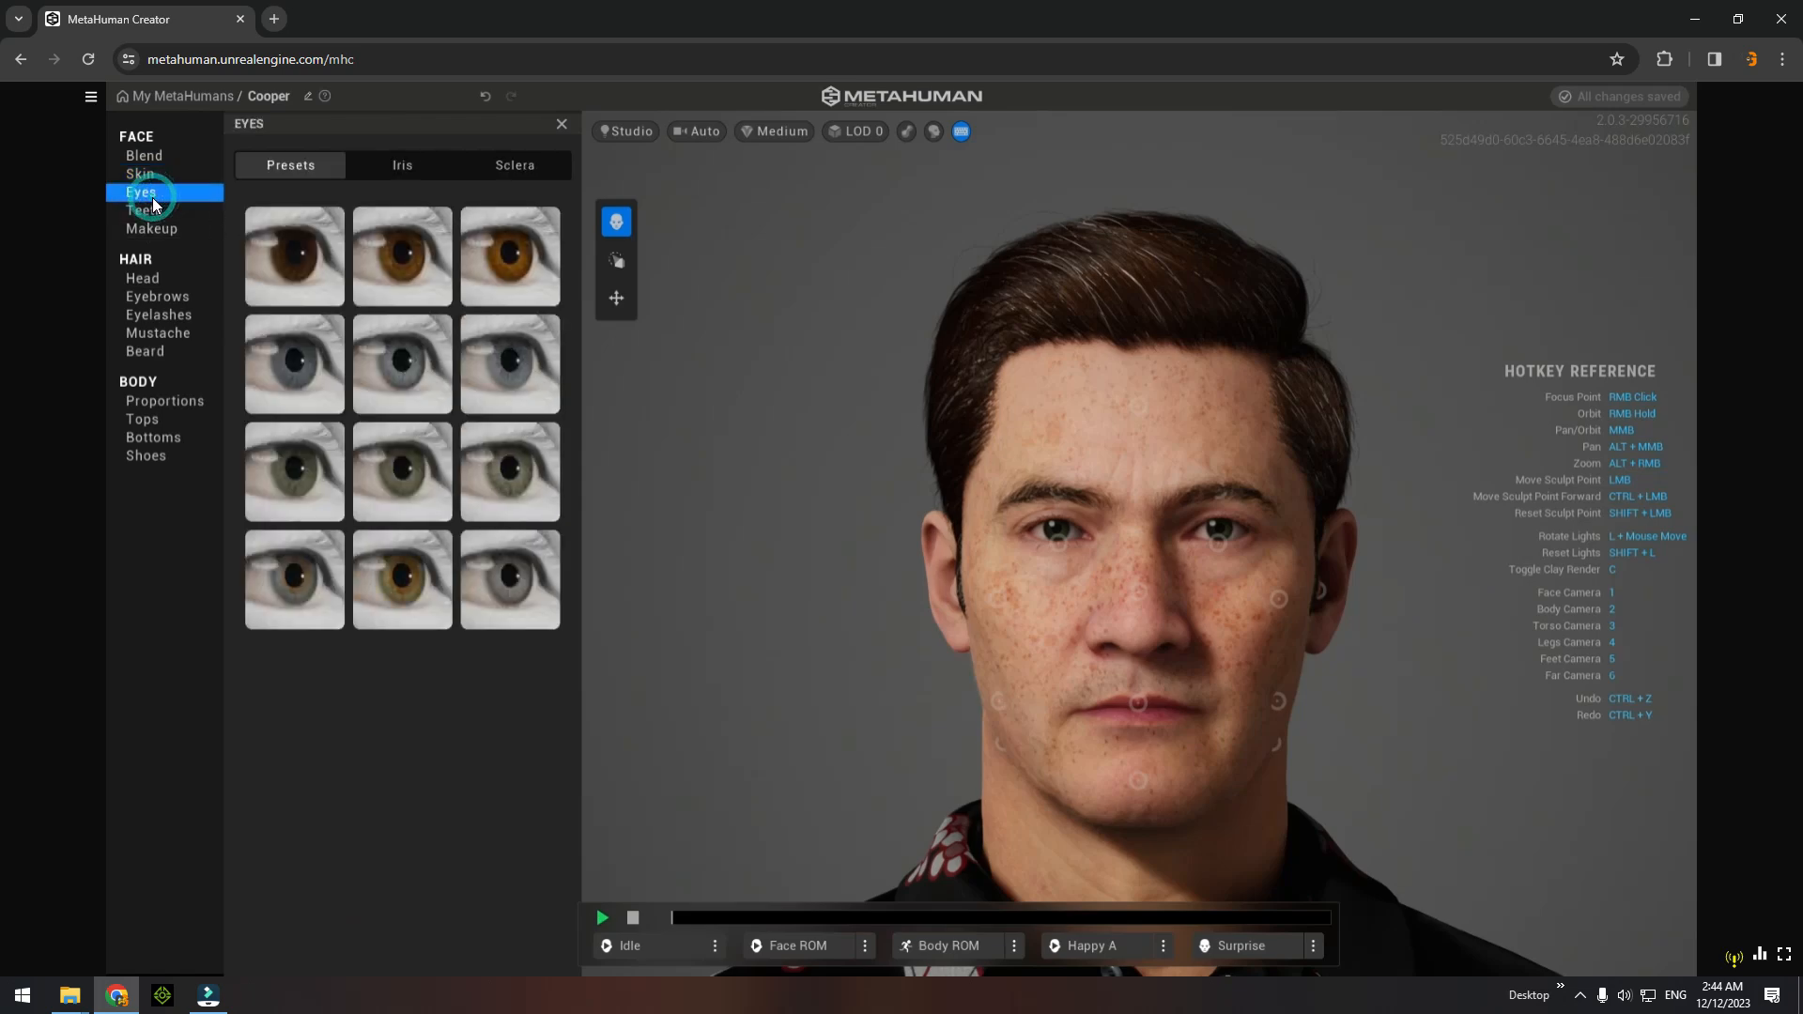
click(516, 266)
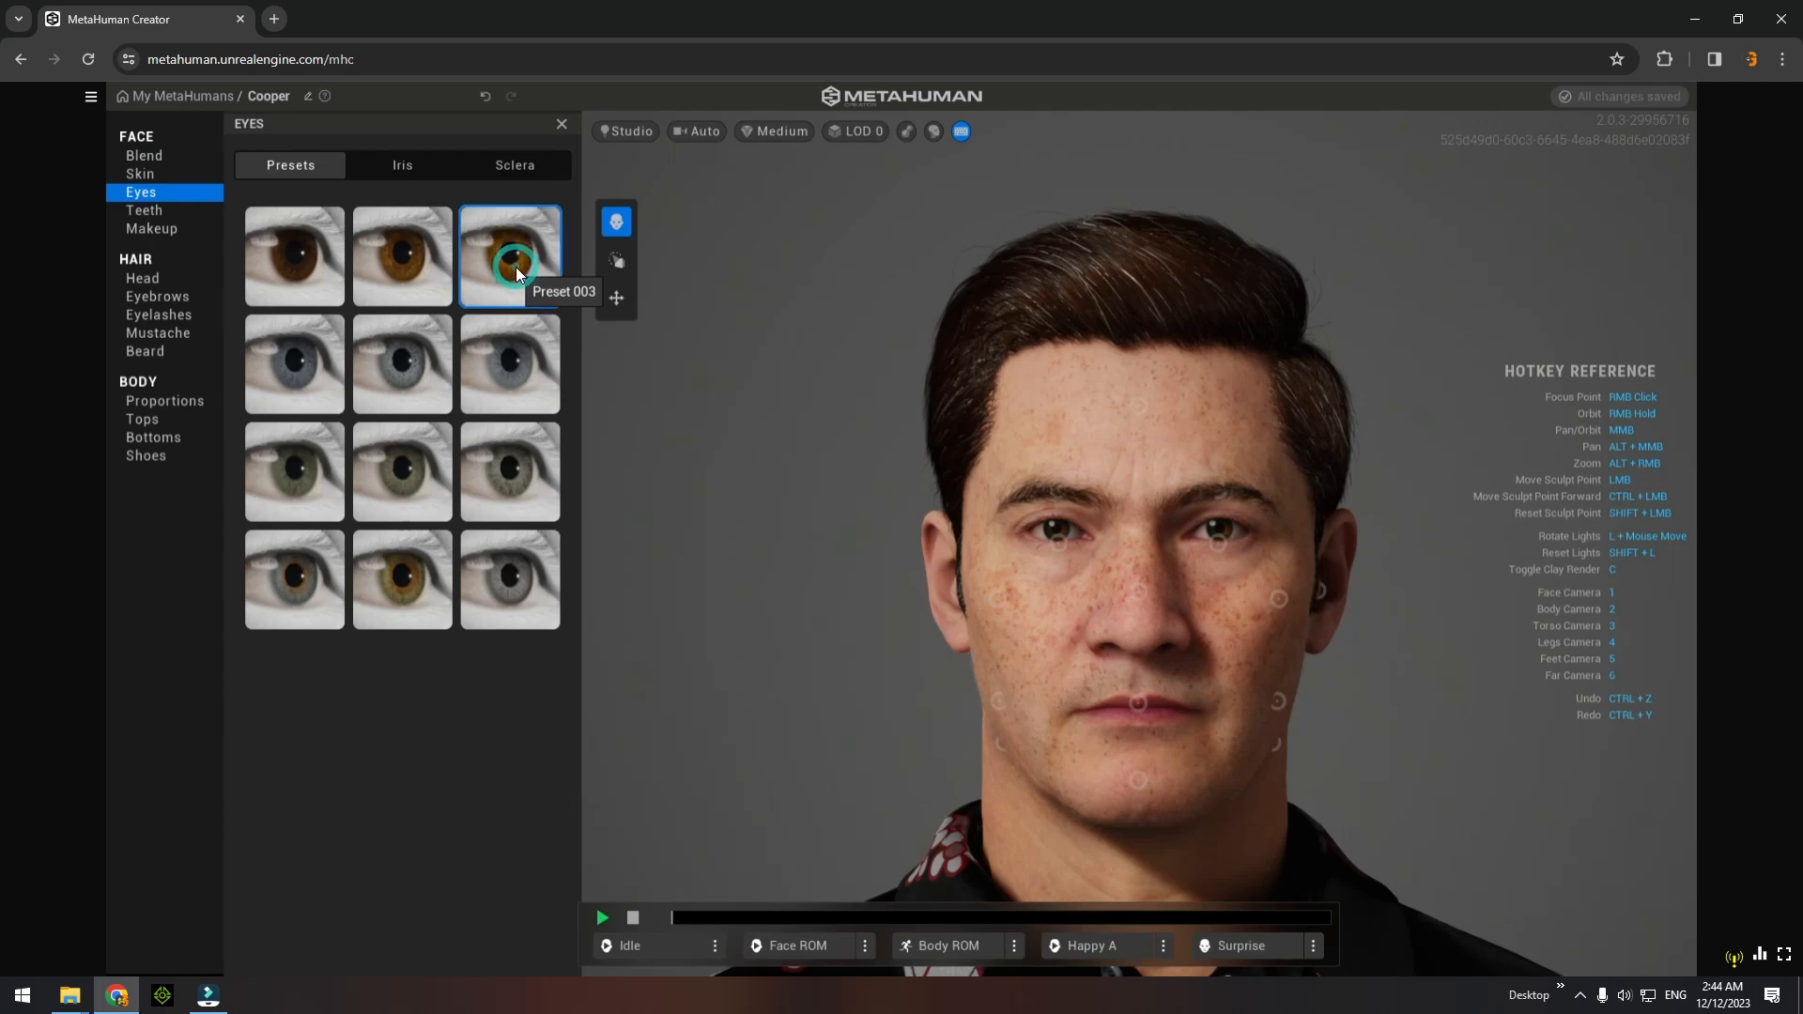
Apply the light blue-grey eye preset at the end of the second row and raise the tooth variation slightly.
click(488, 365)
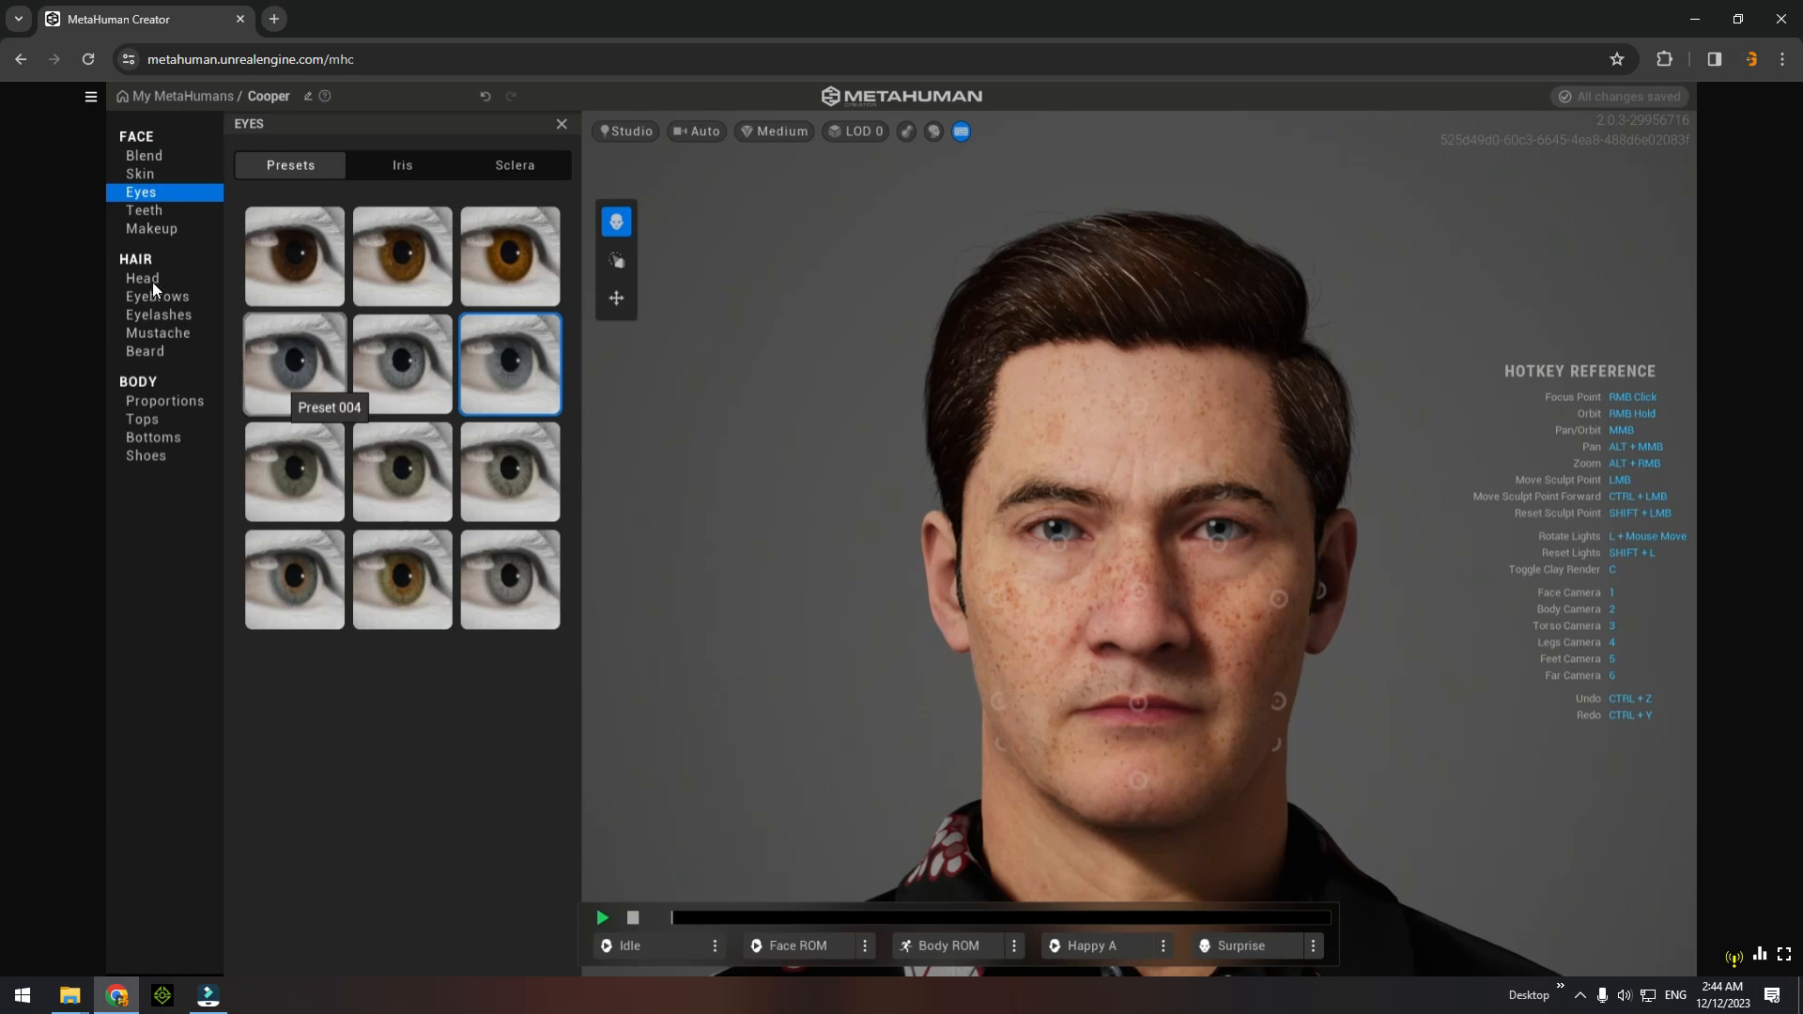
click(154, 211)
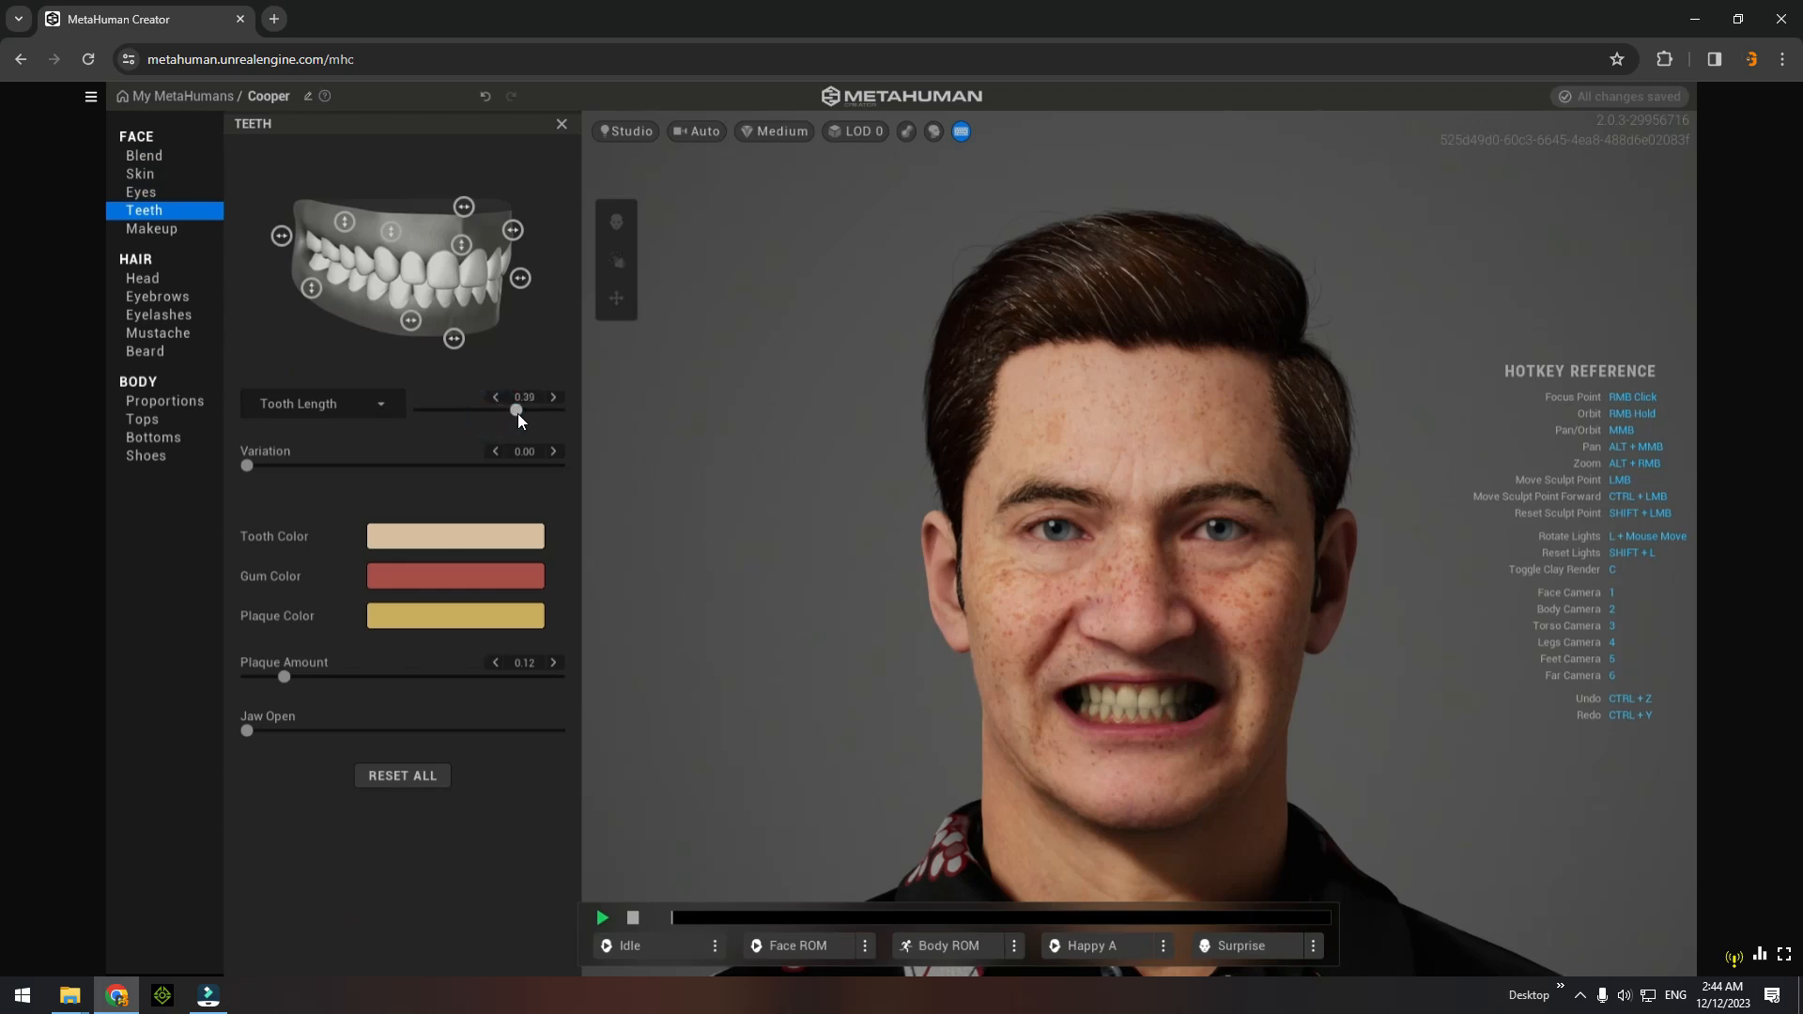
drag(270, 469, 295, 472)
Enable foundation makeup on the face and choose the third shade in the last row.
click(161, 231)
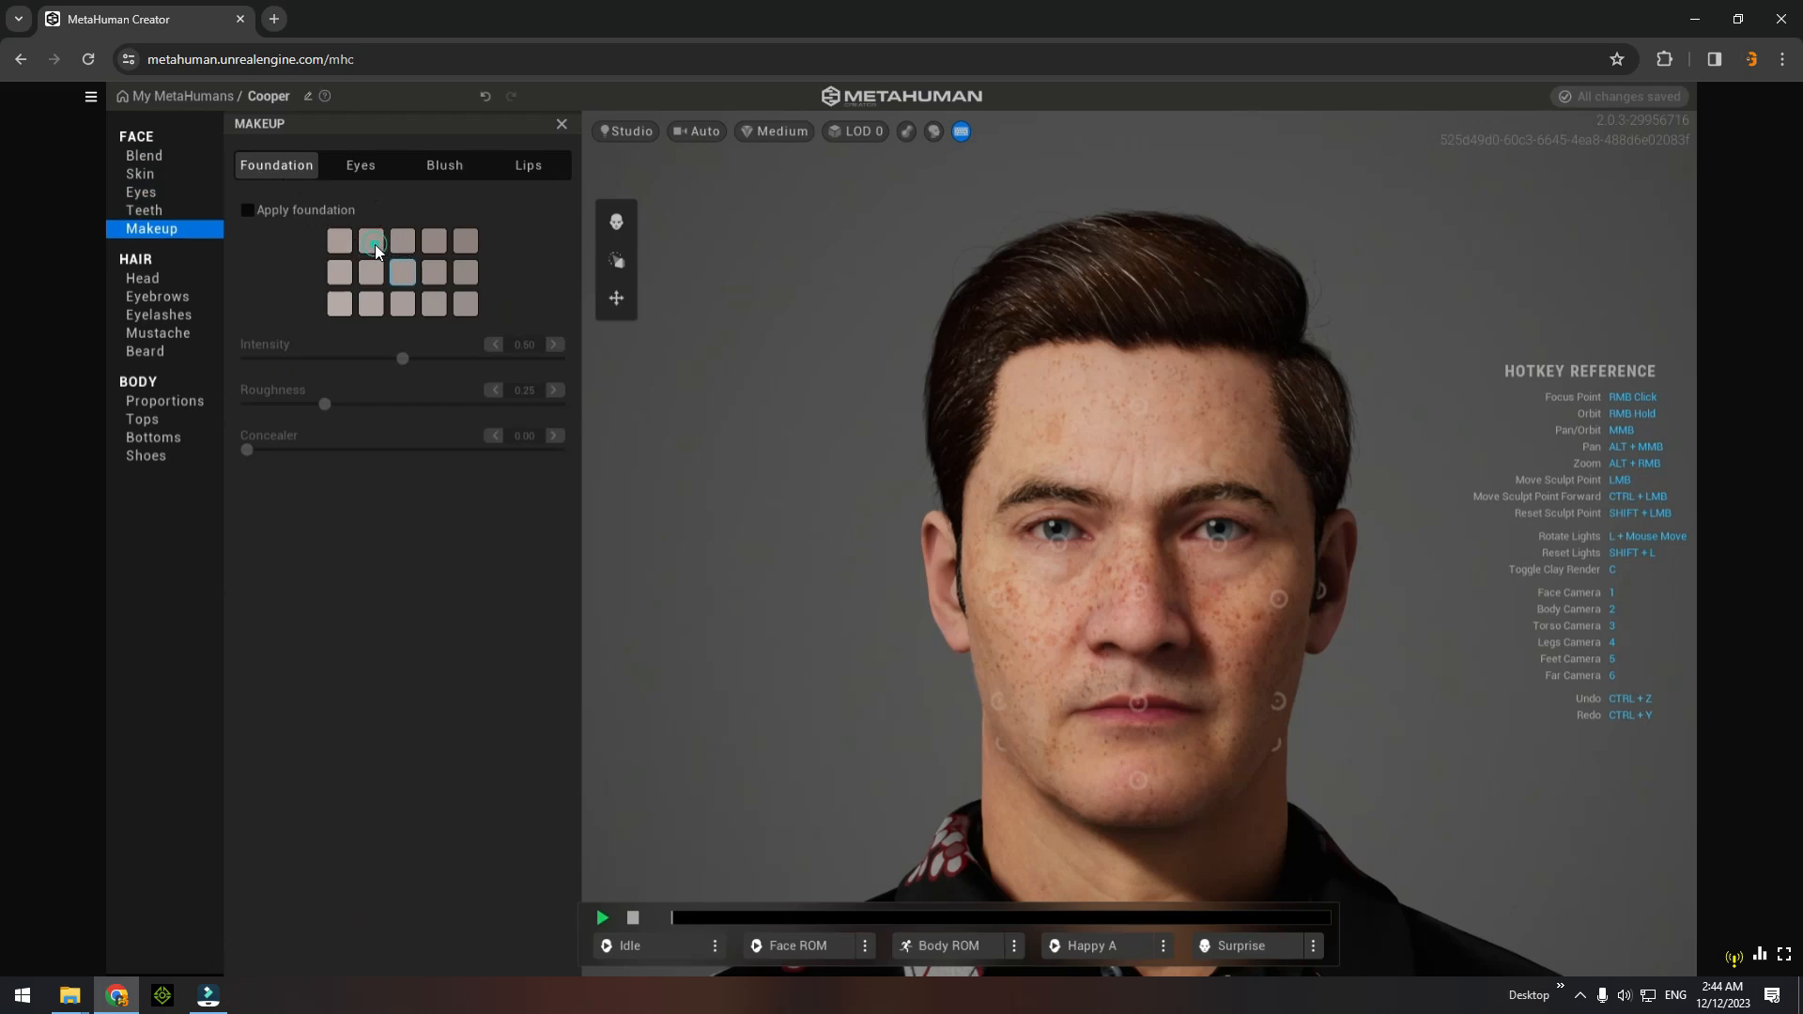
click(248, 212)
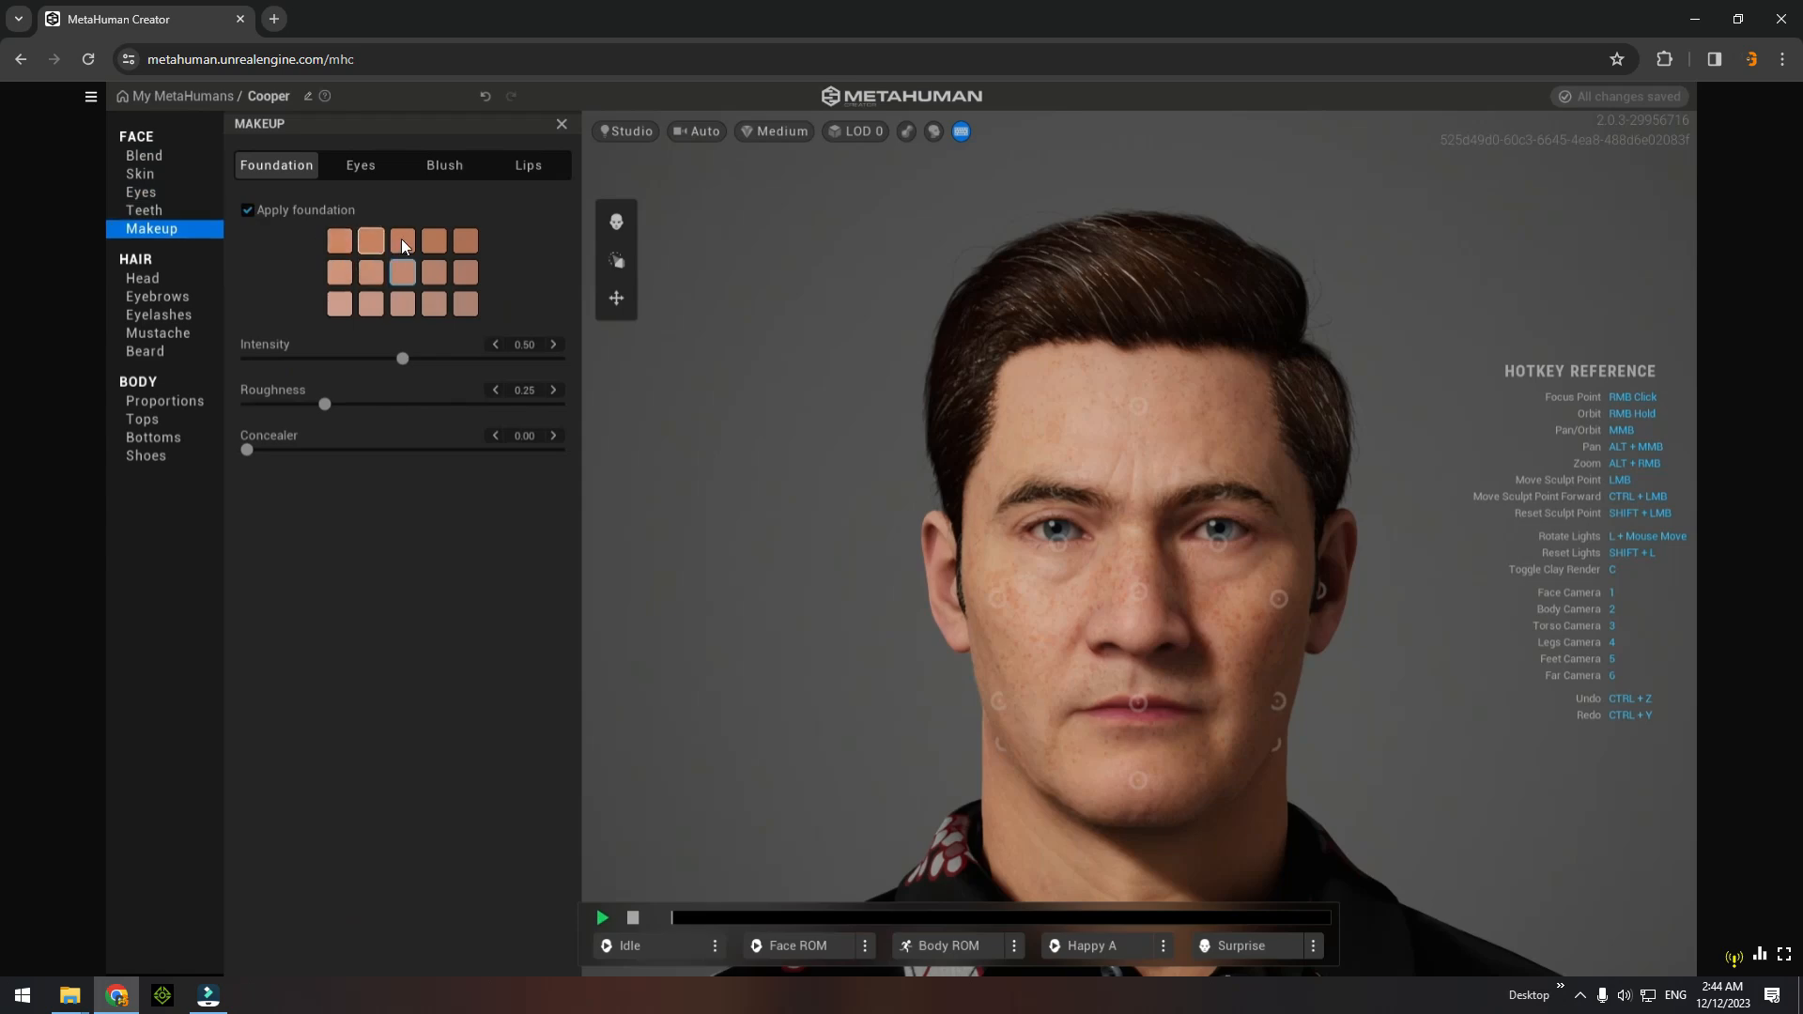
click(405, 305)
Look through the eye, blush and lip makeup, try the first red lipstick style, and set the lips back to None.
click(360, 169)
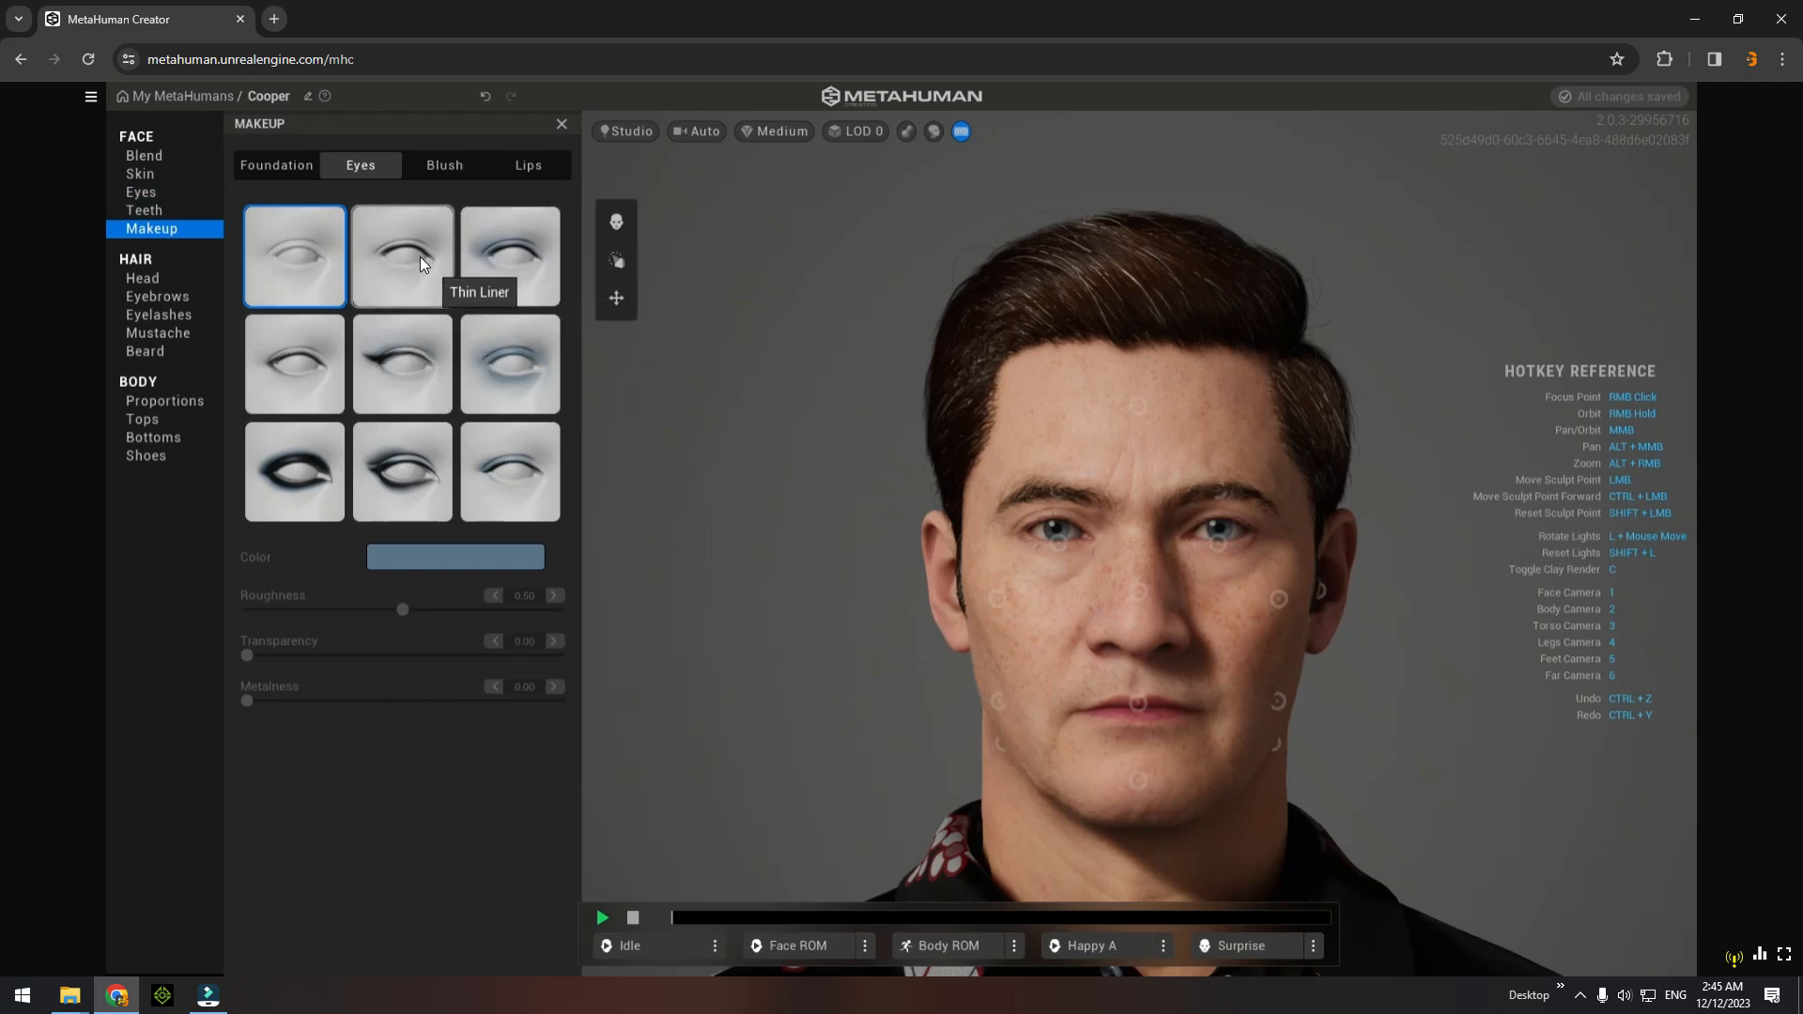
click(459, 167)
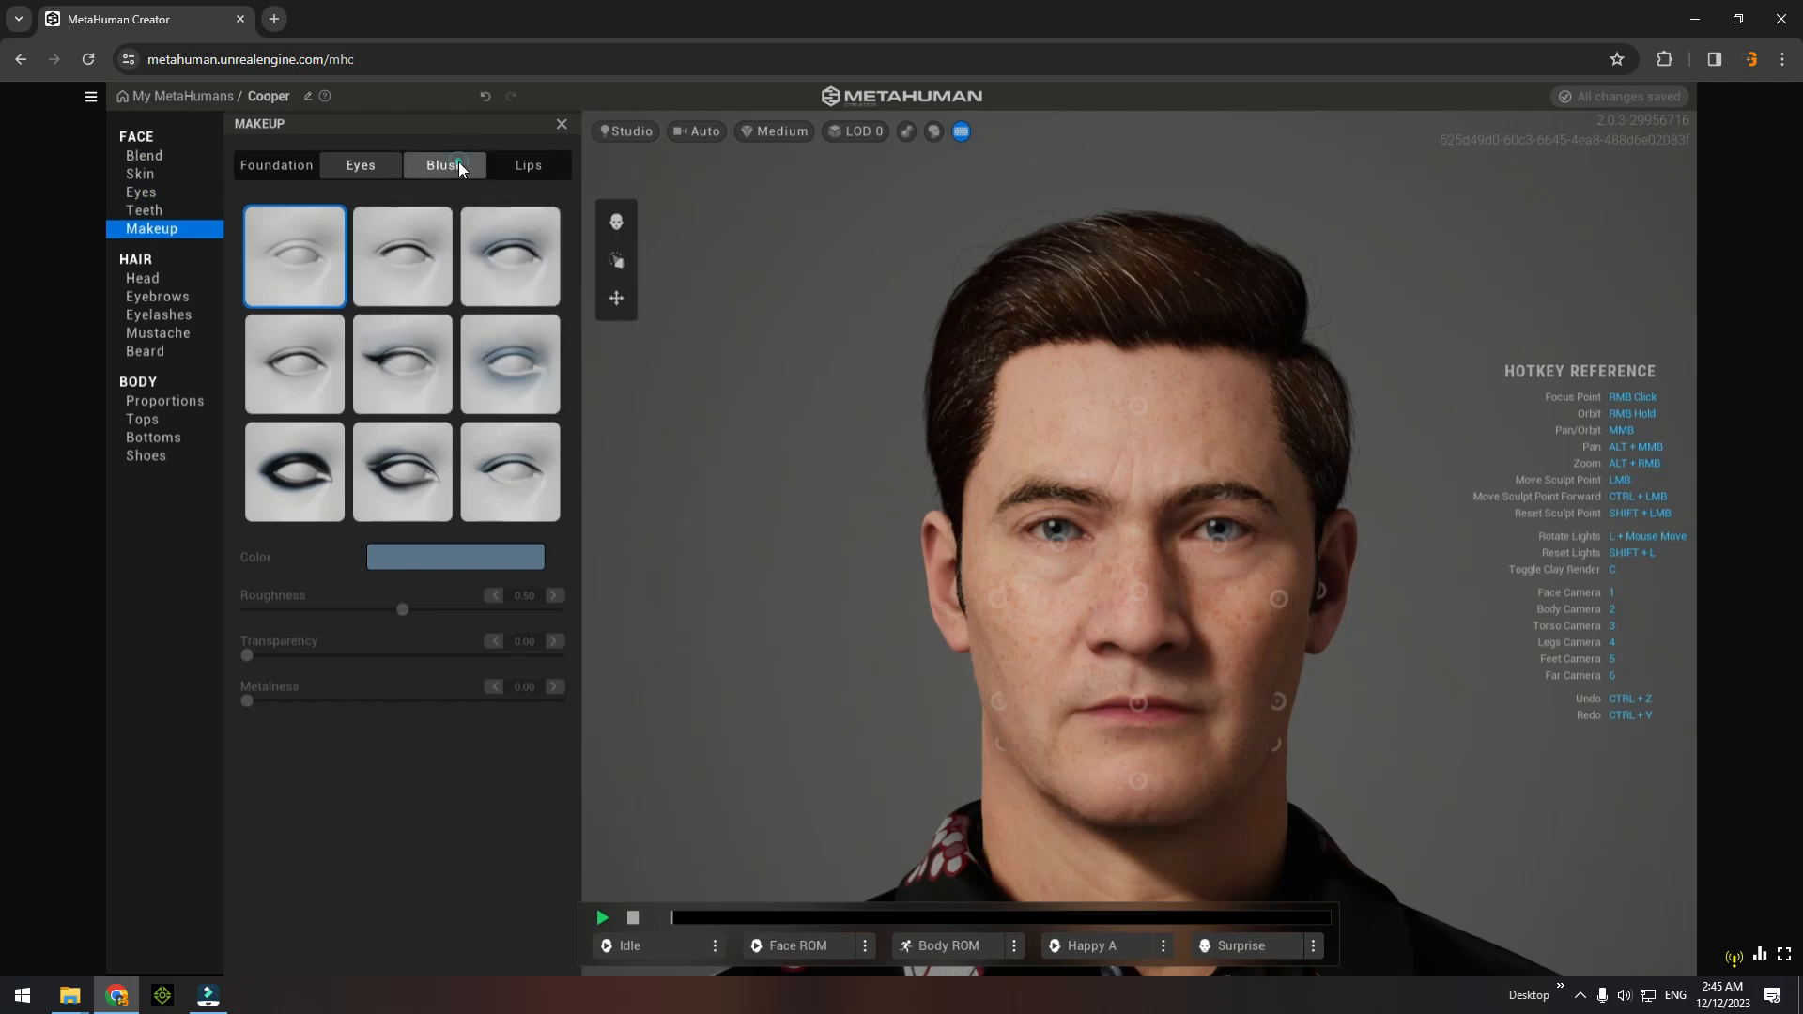
click(529, 169)
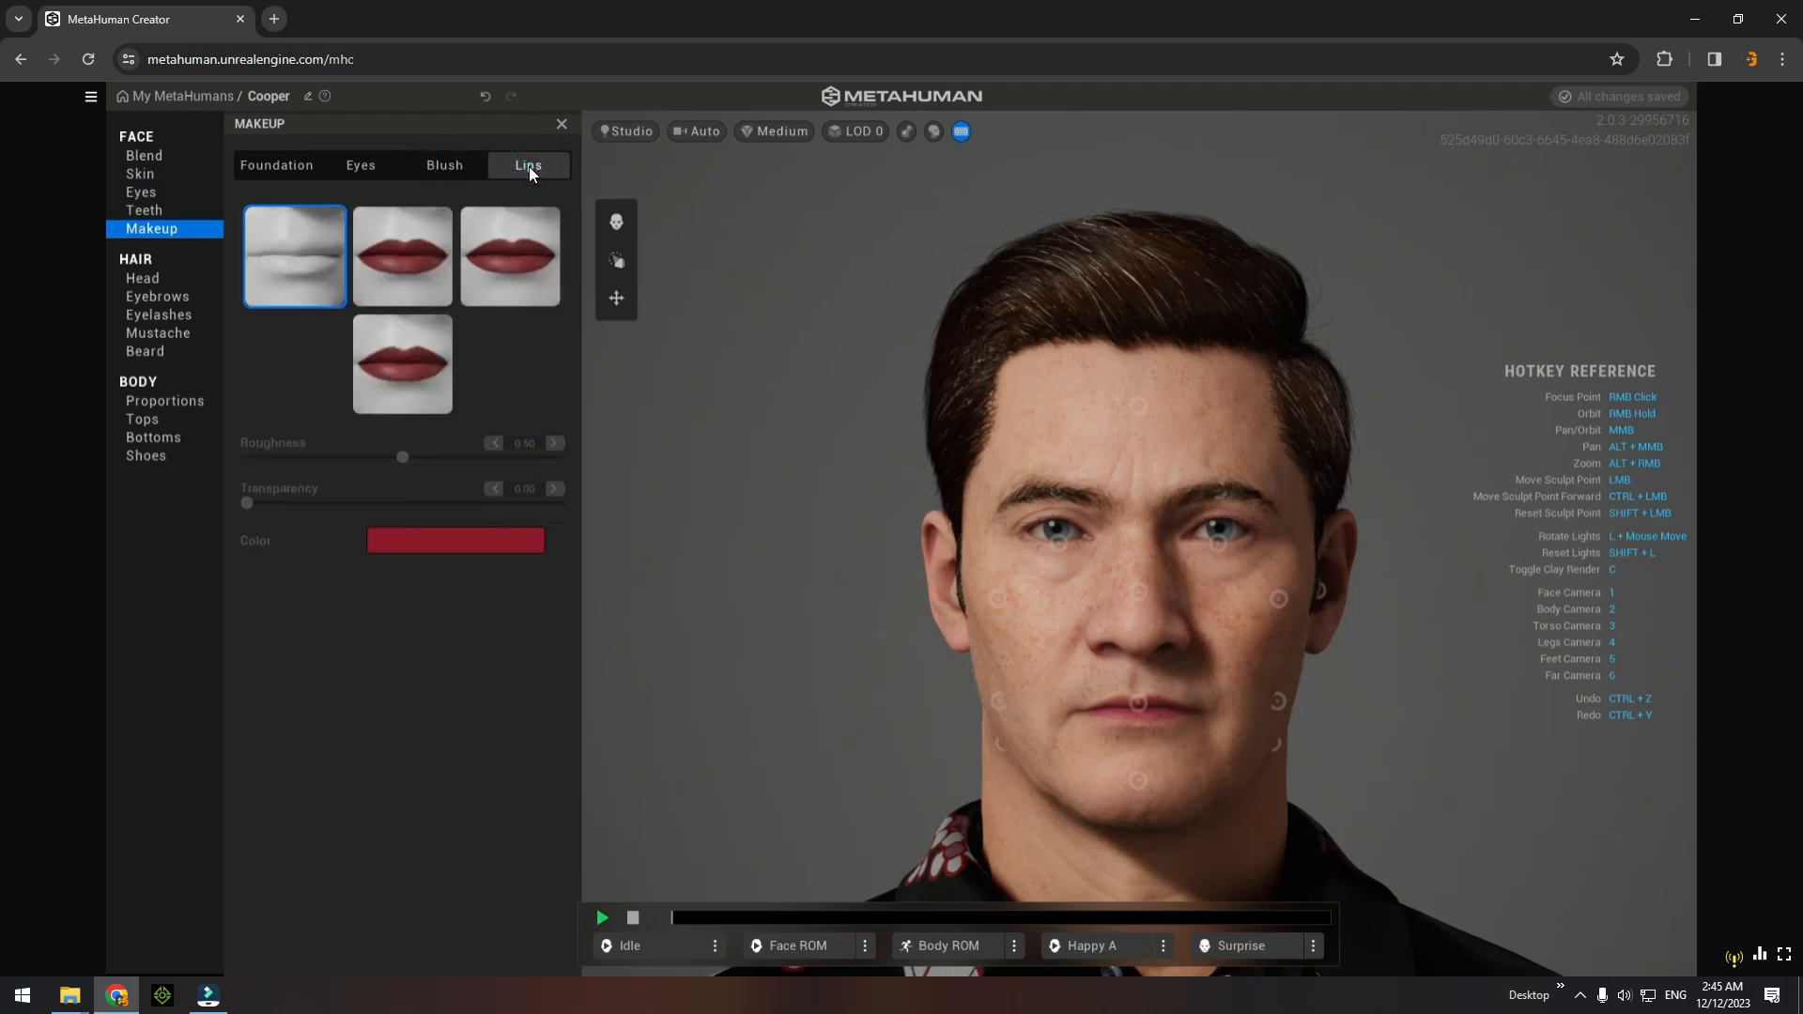
click(398, 285)
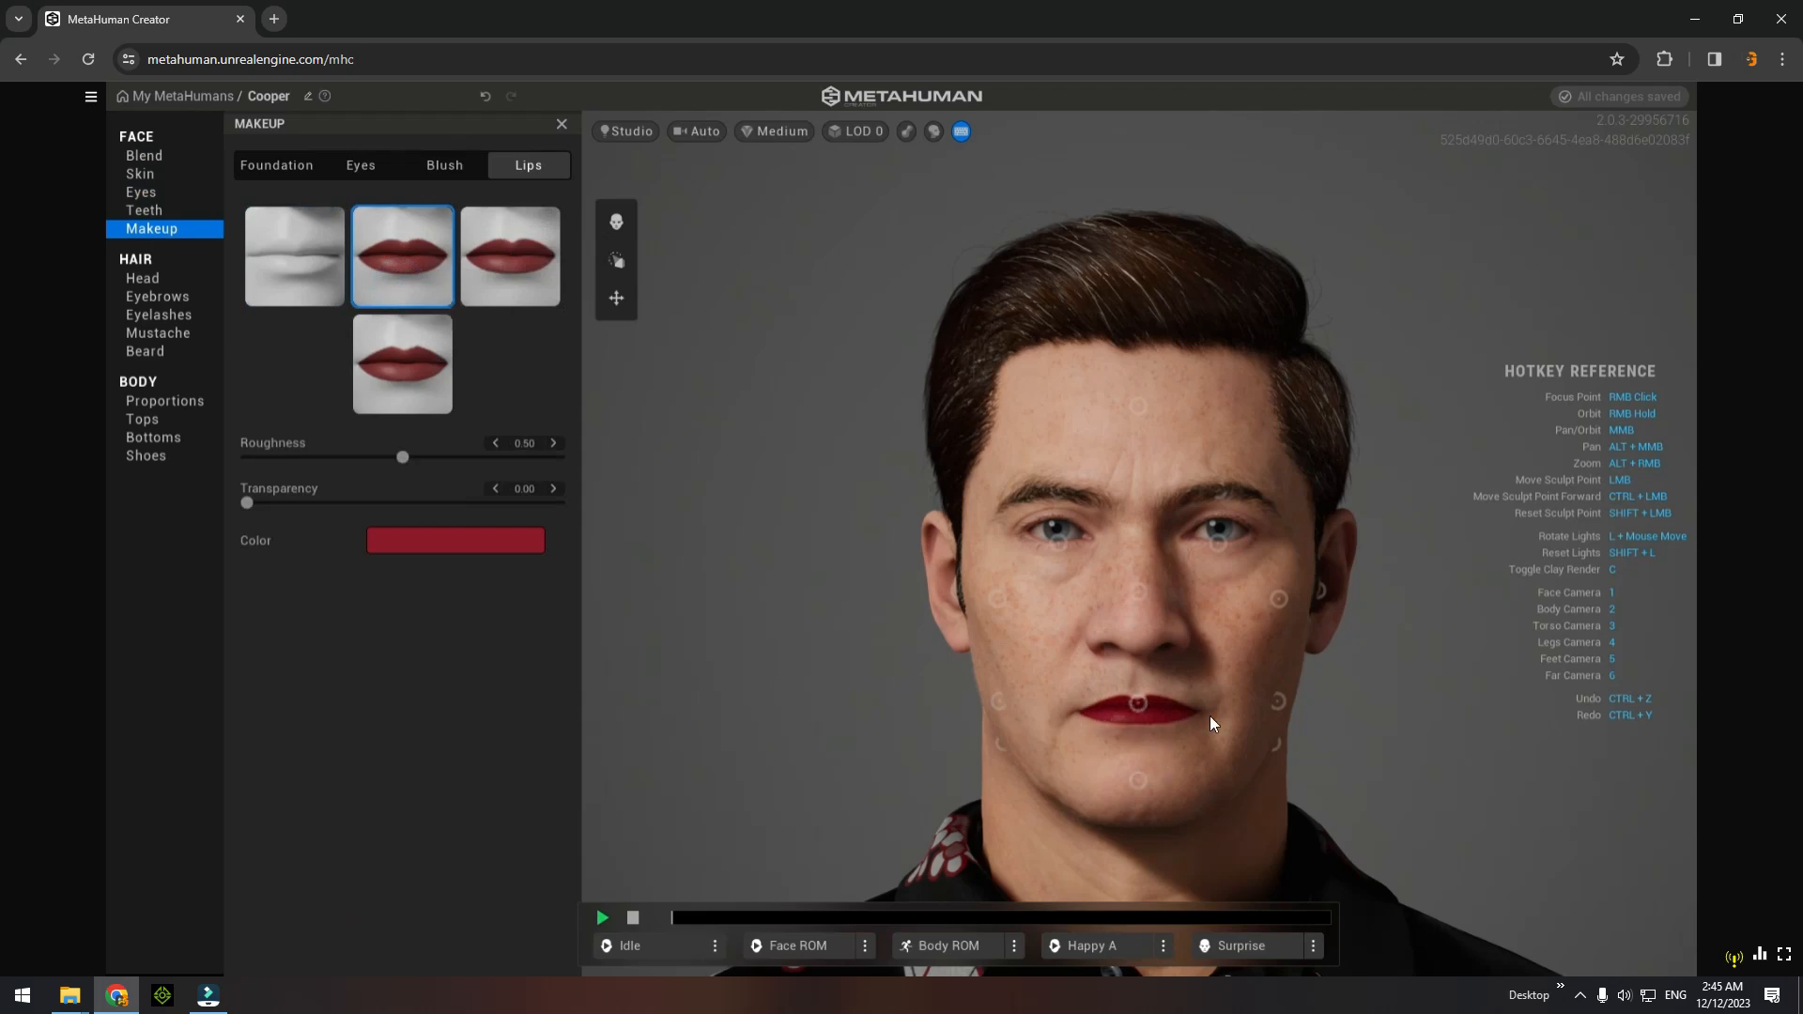
click(306, 275)
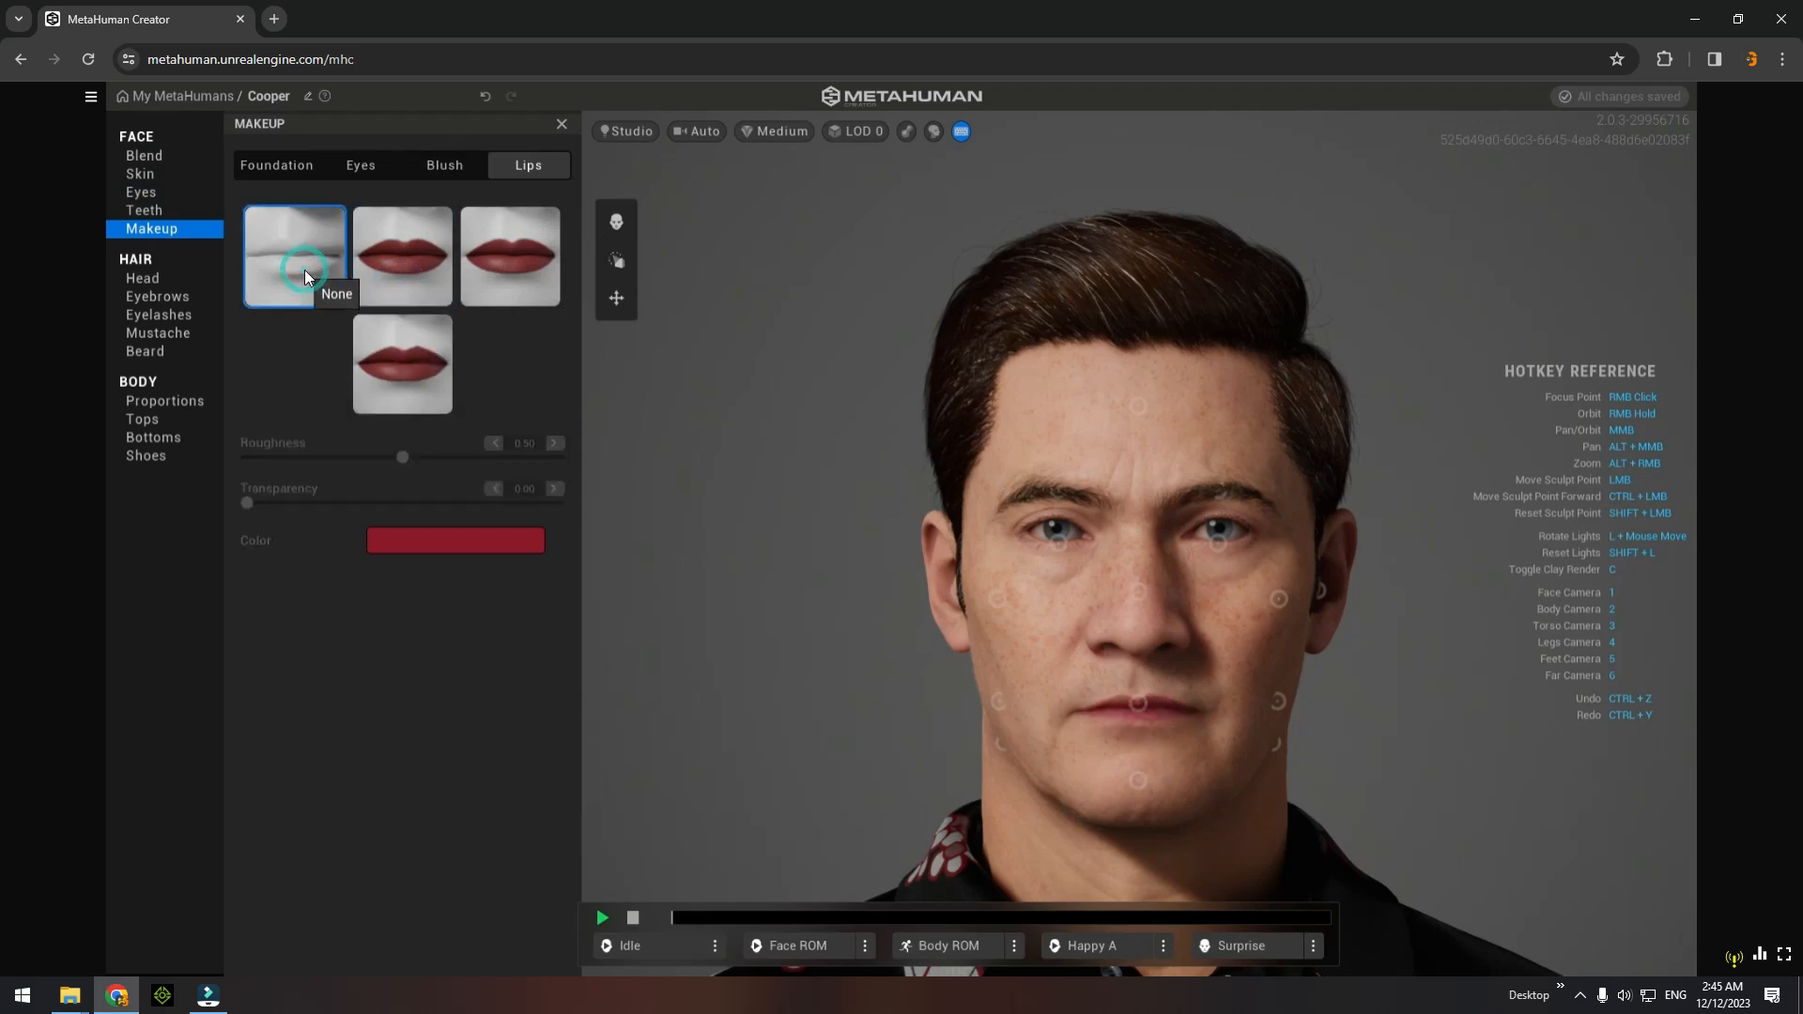
Try the Short Pixie hairstyle, and give the head the short receding style just before Short Recede Messy.
click(150, 282)
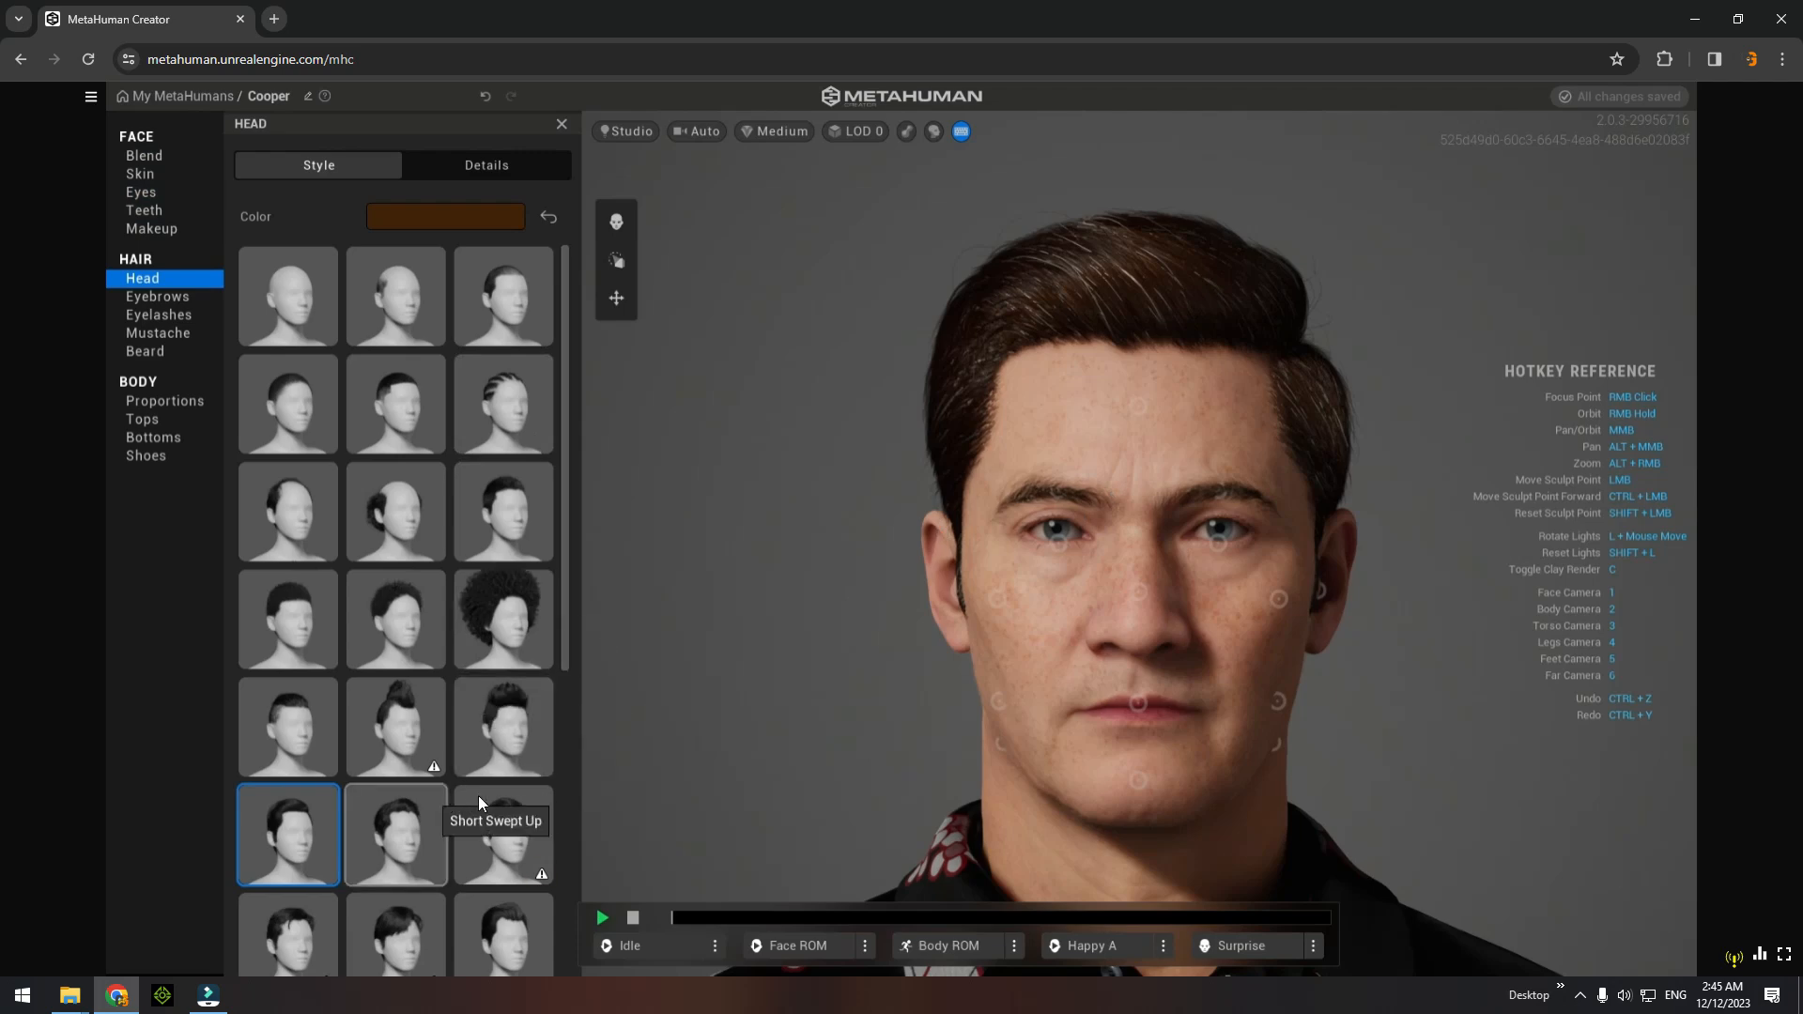
drag(563, 491, 571, 556)
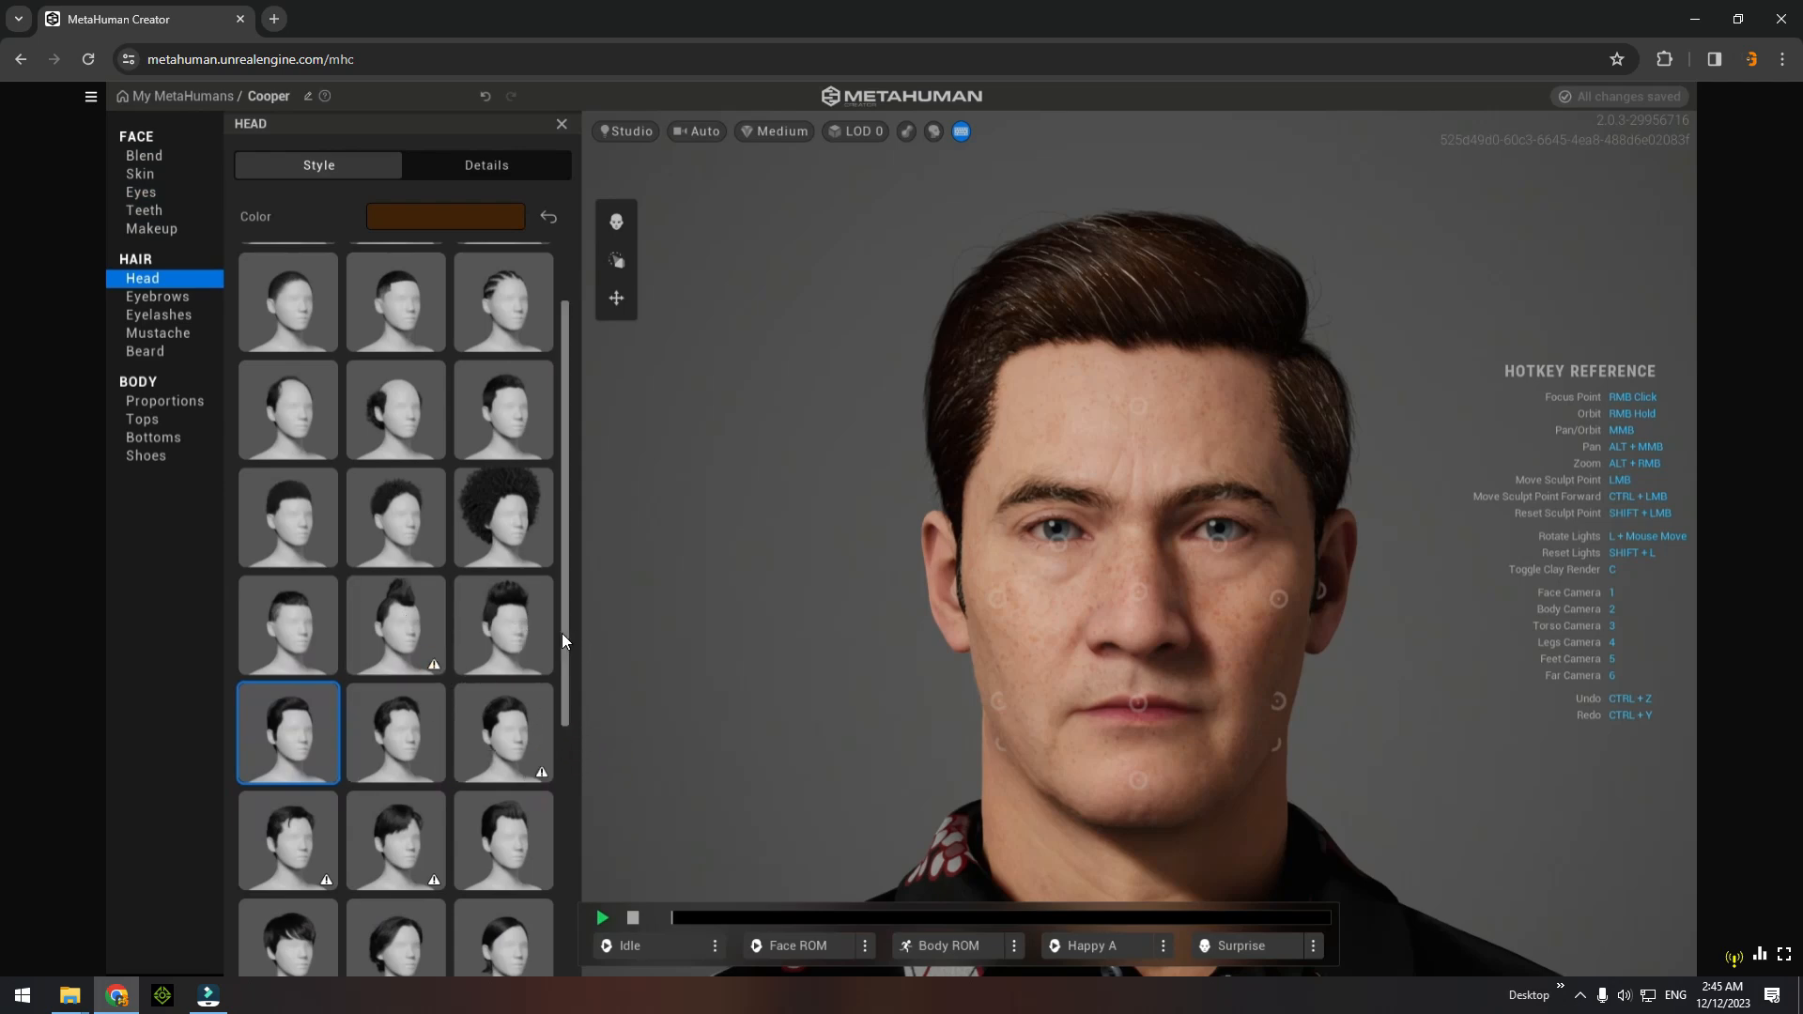
scroll(569, 658, down, 1)
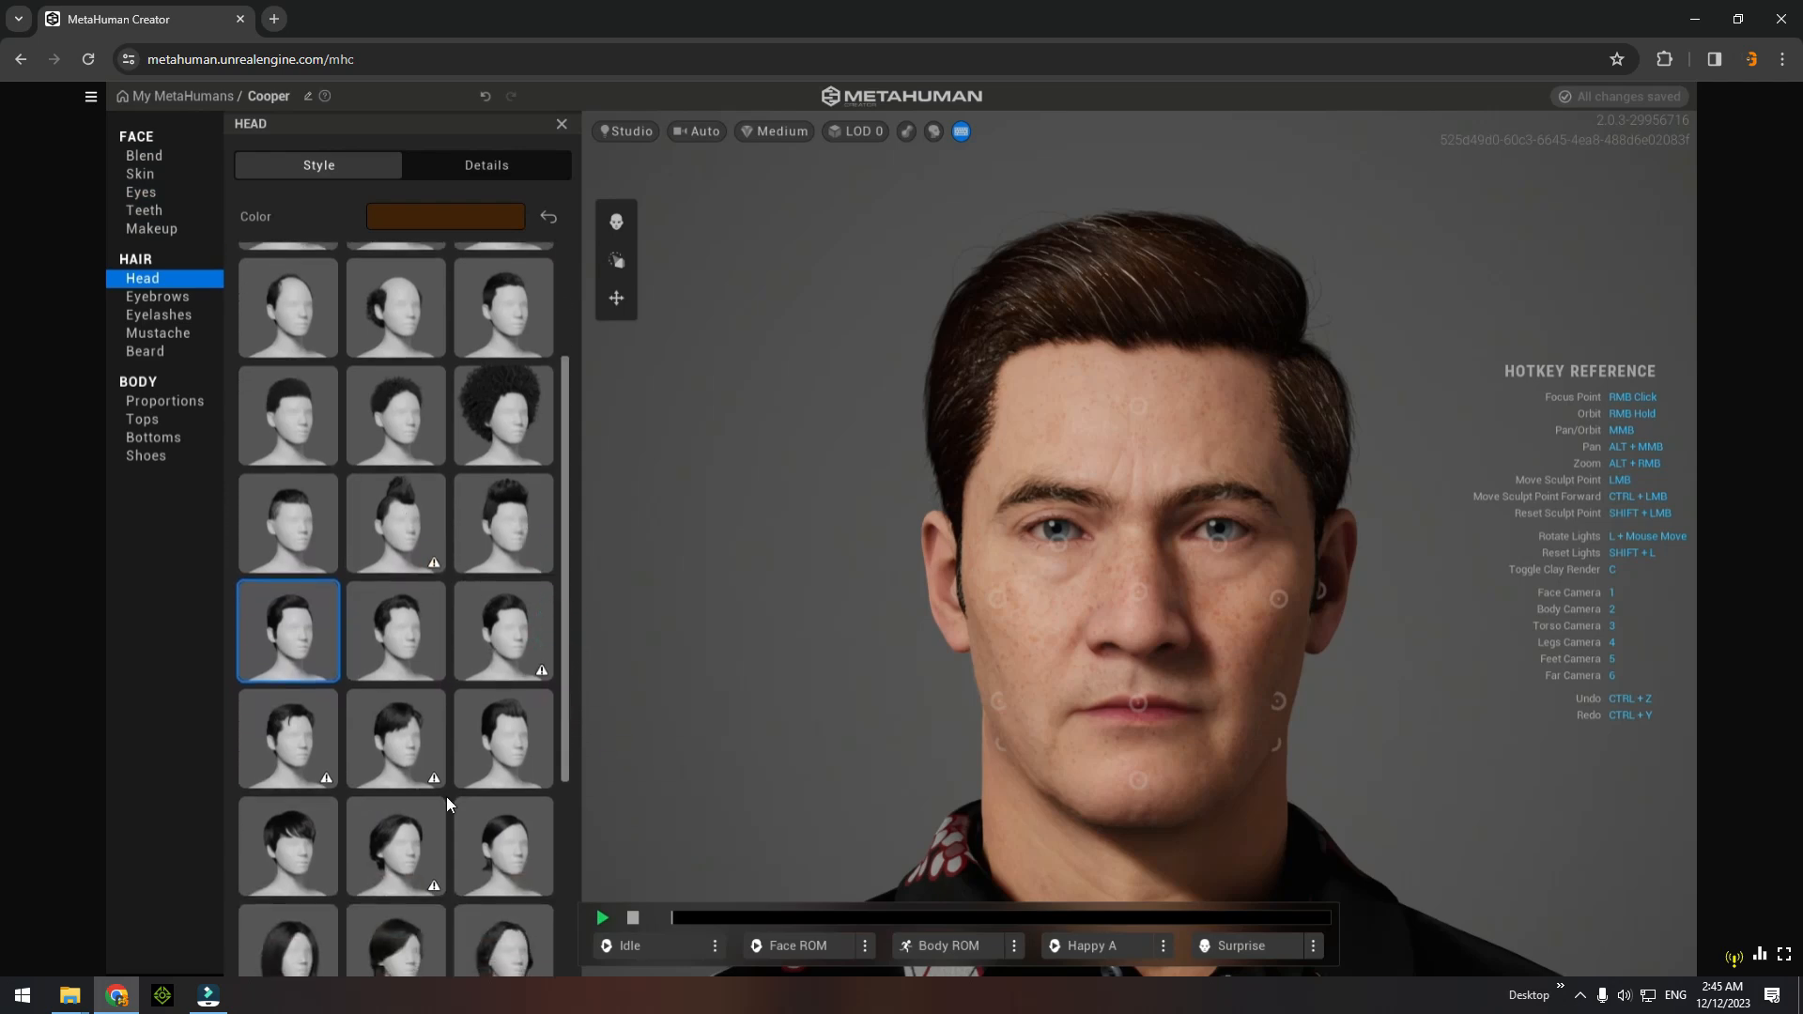
click(293, 848)
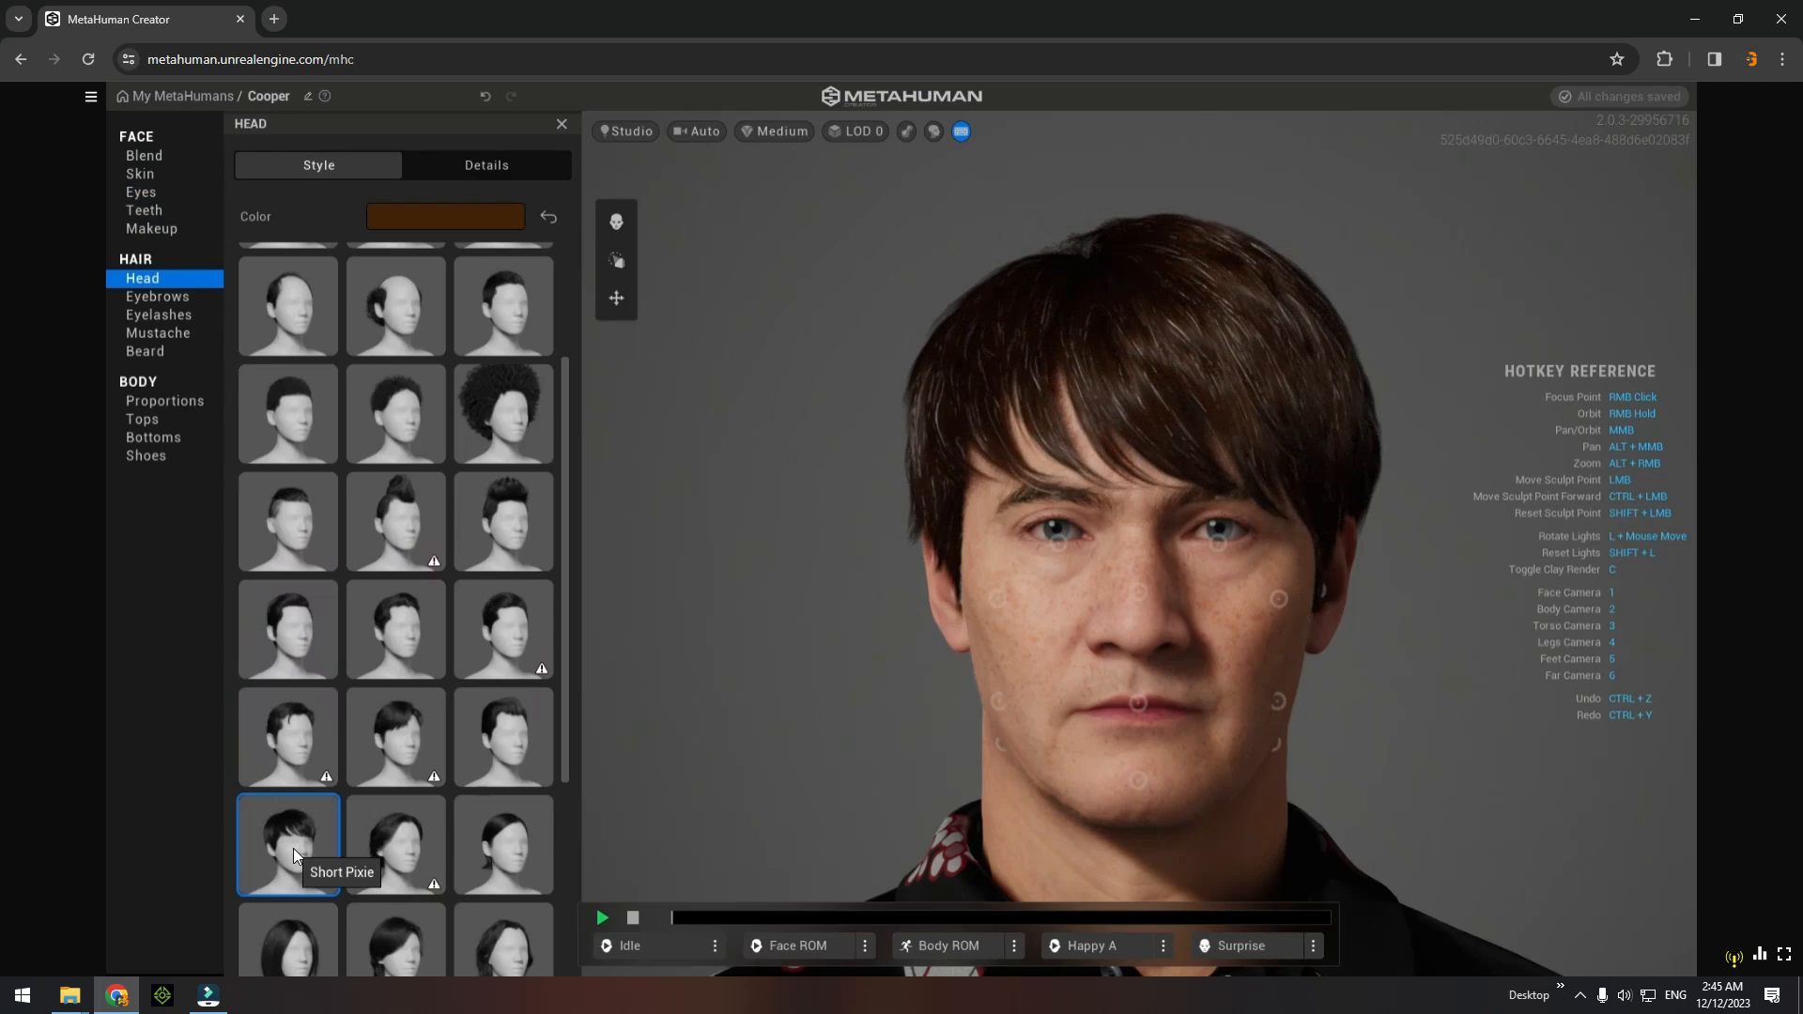
drag(566, 492, 575, 745)
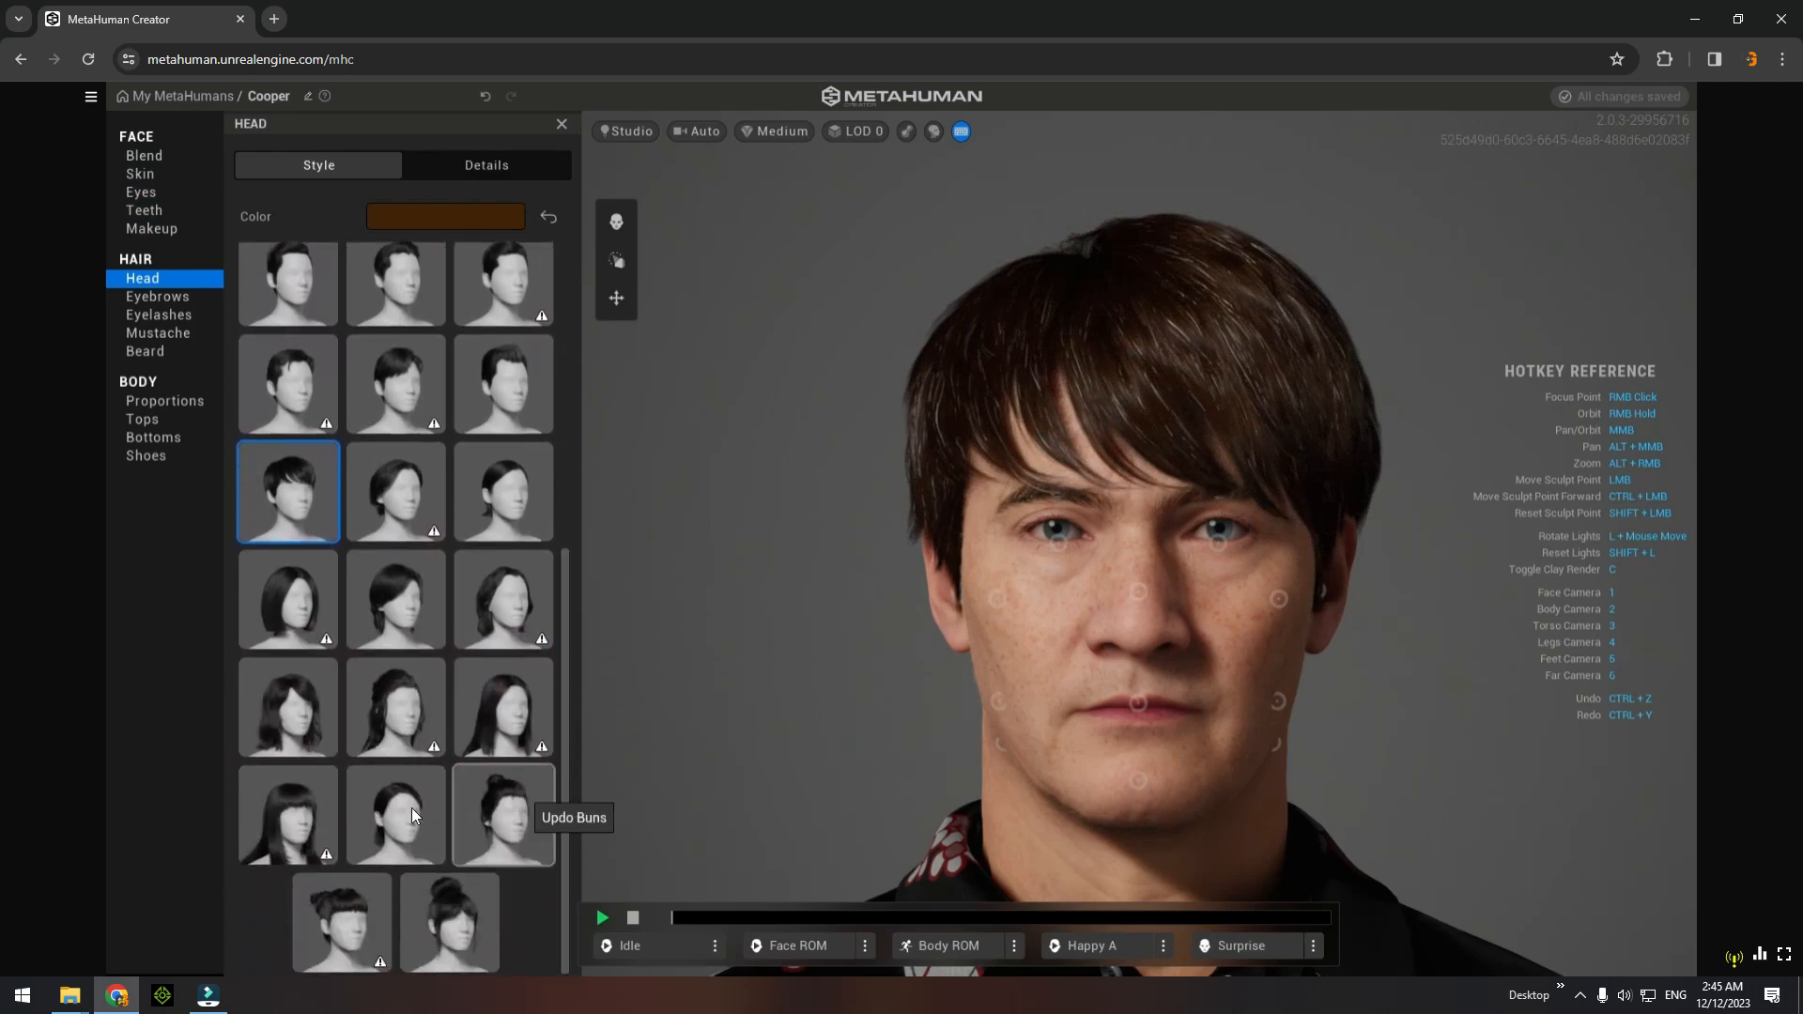
scroll(392, 659, up, 5)
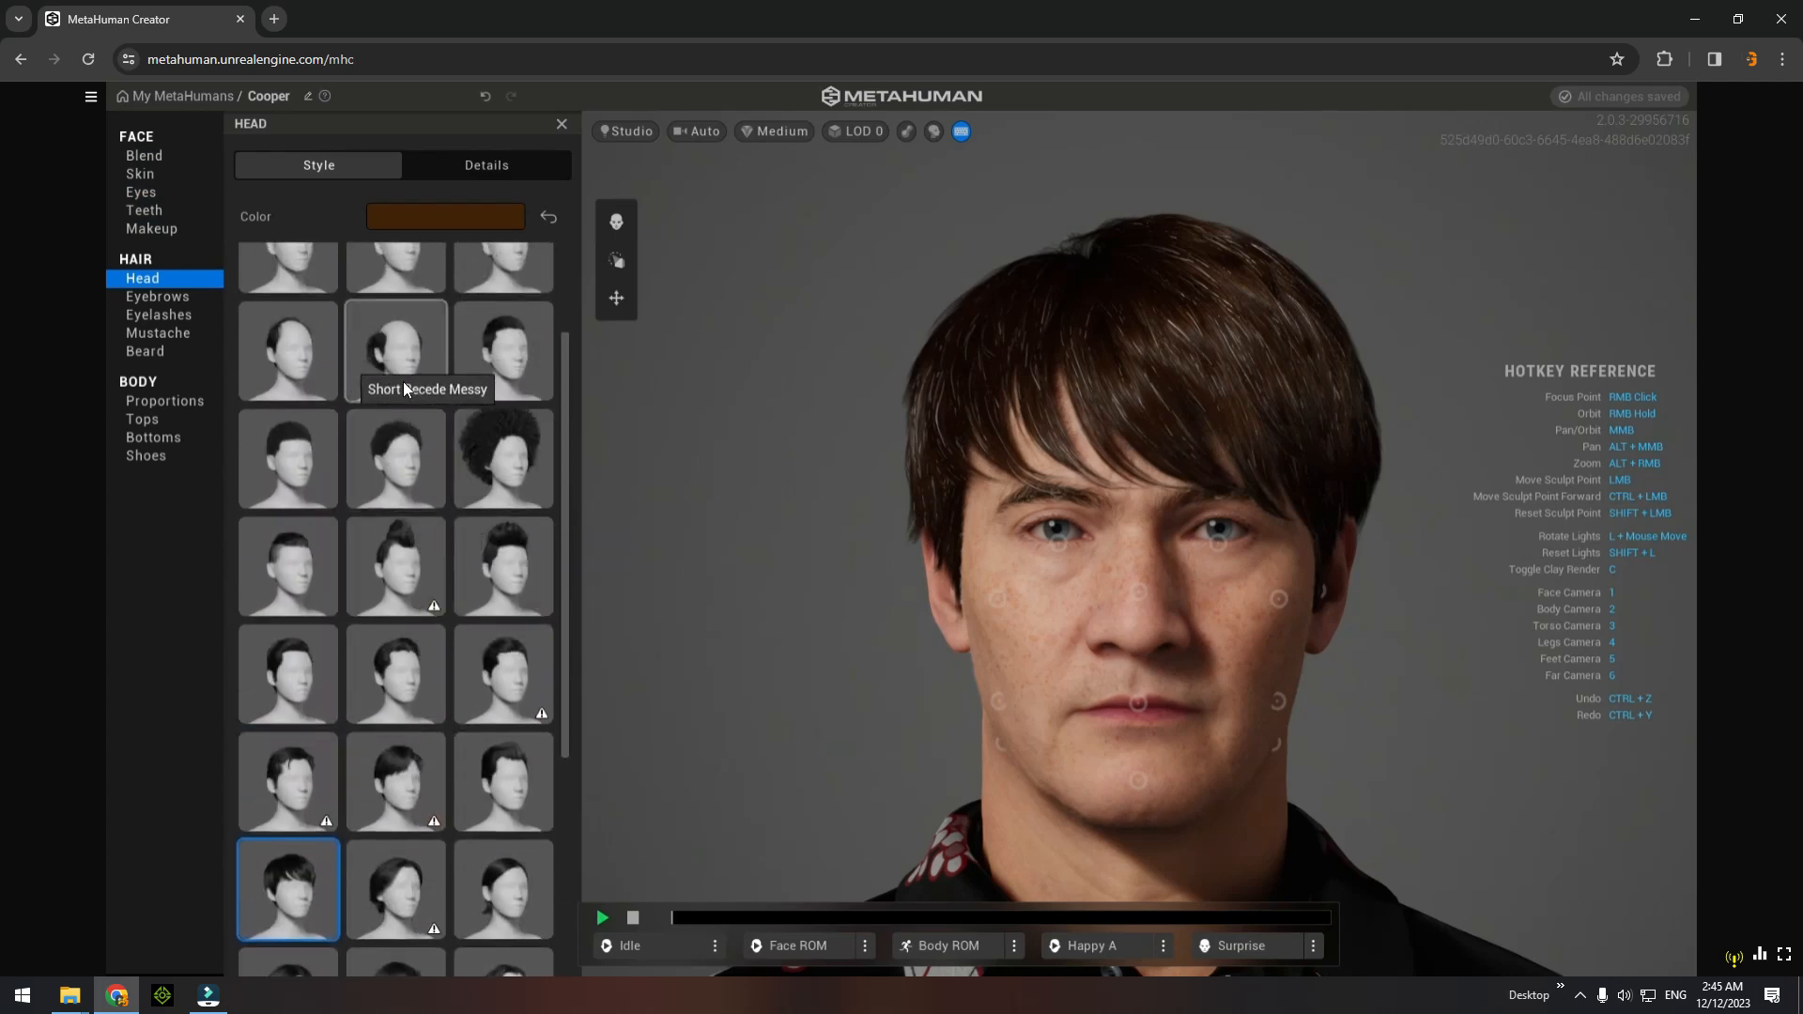
click(296, 345)
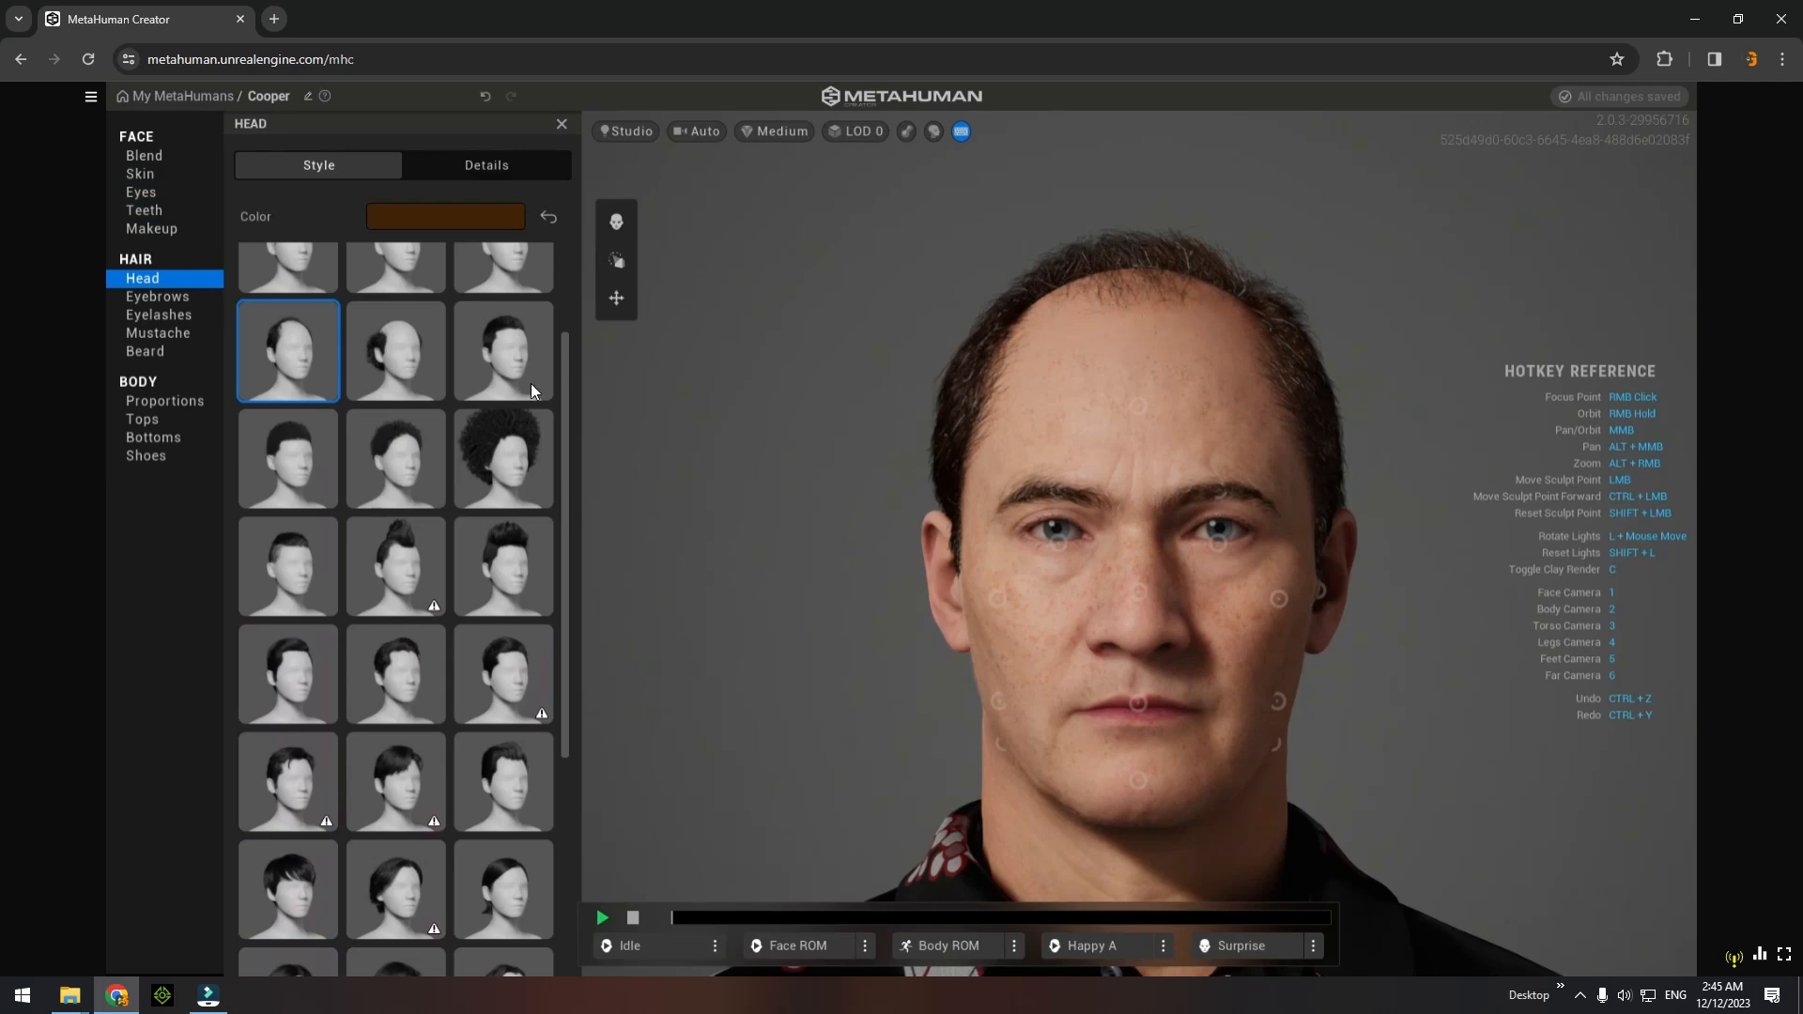
Apply the sparse eyebrow style ending the third row and color it custom pale blond with melanin 0.15 and redness 0.22.
click(194, 302)
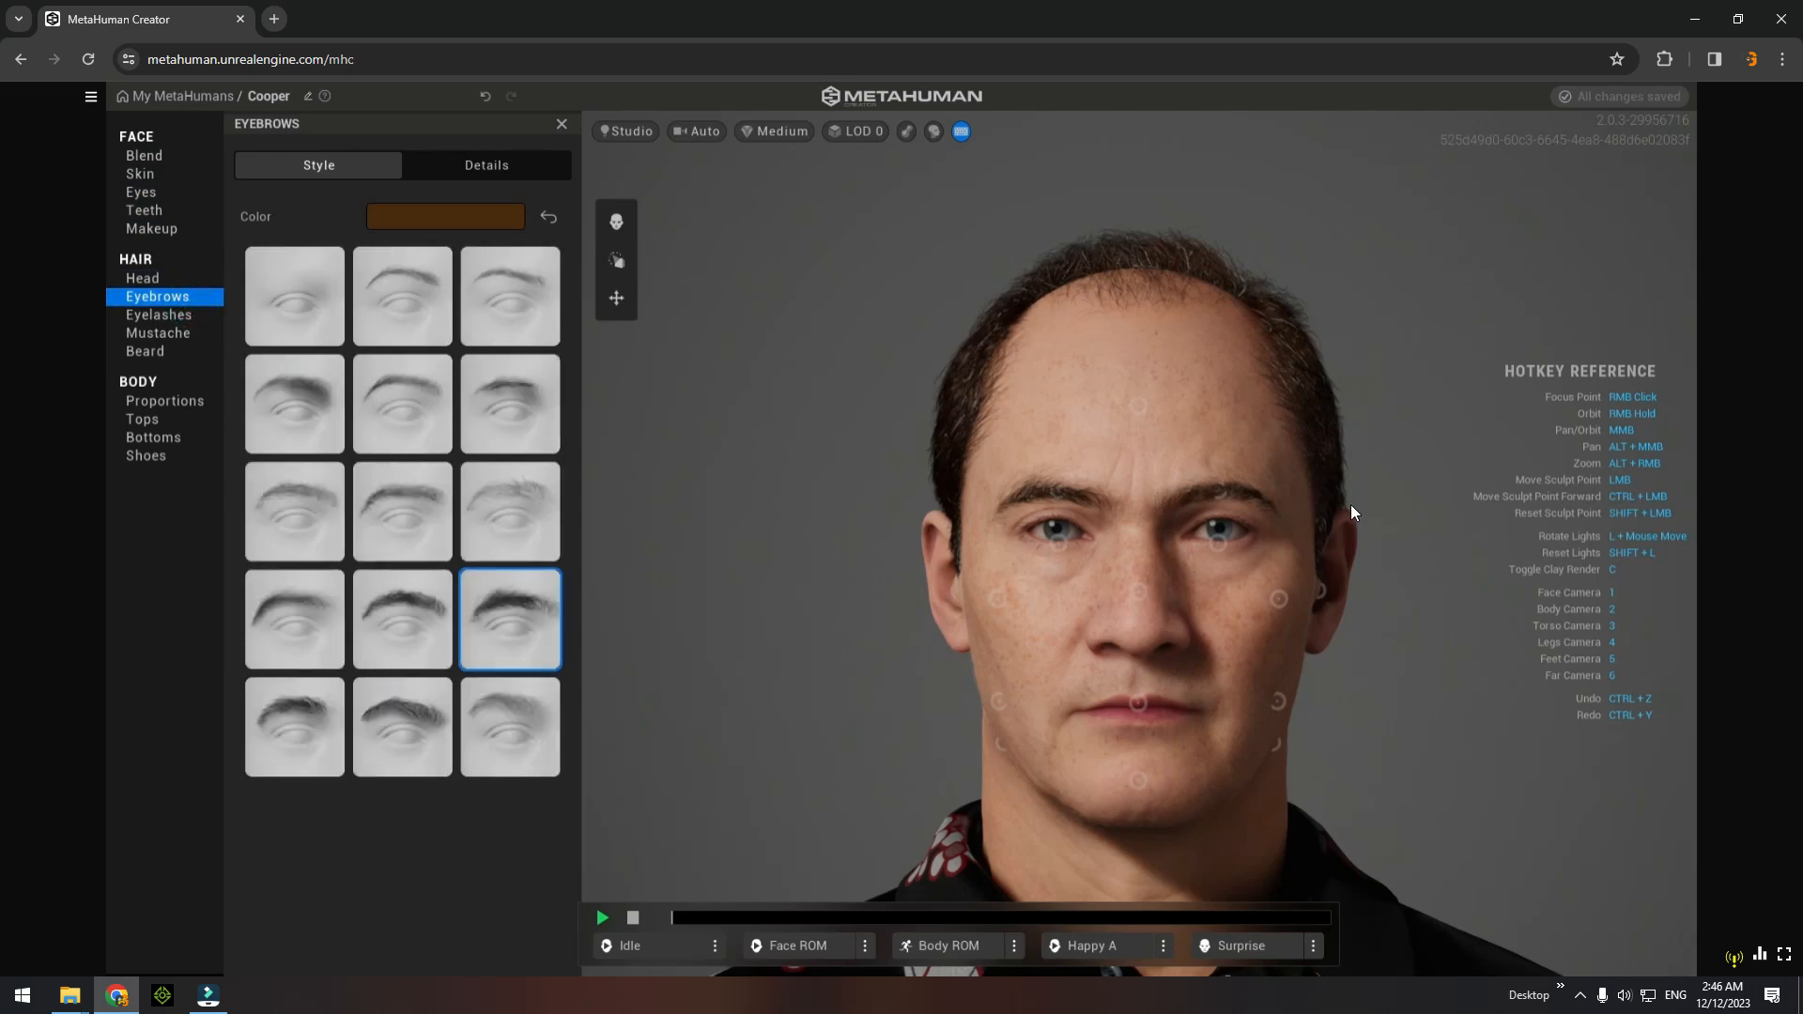
click(516, 508)
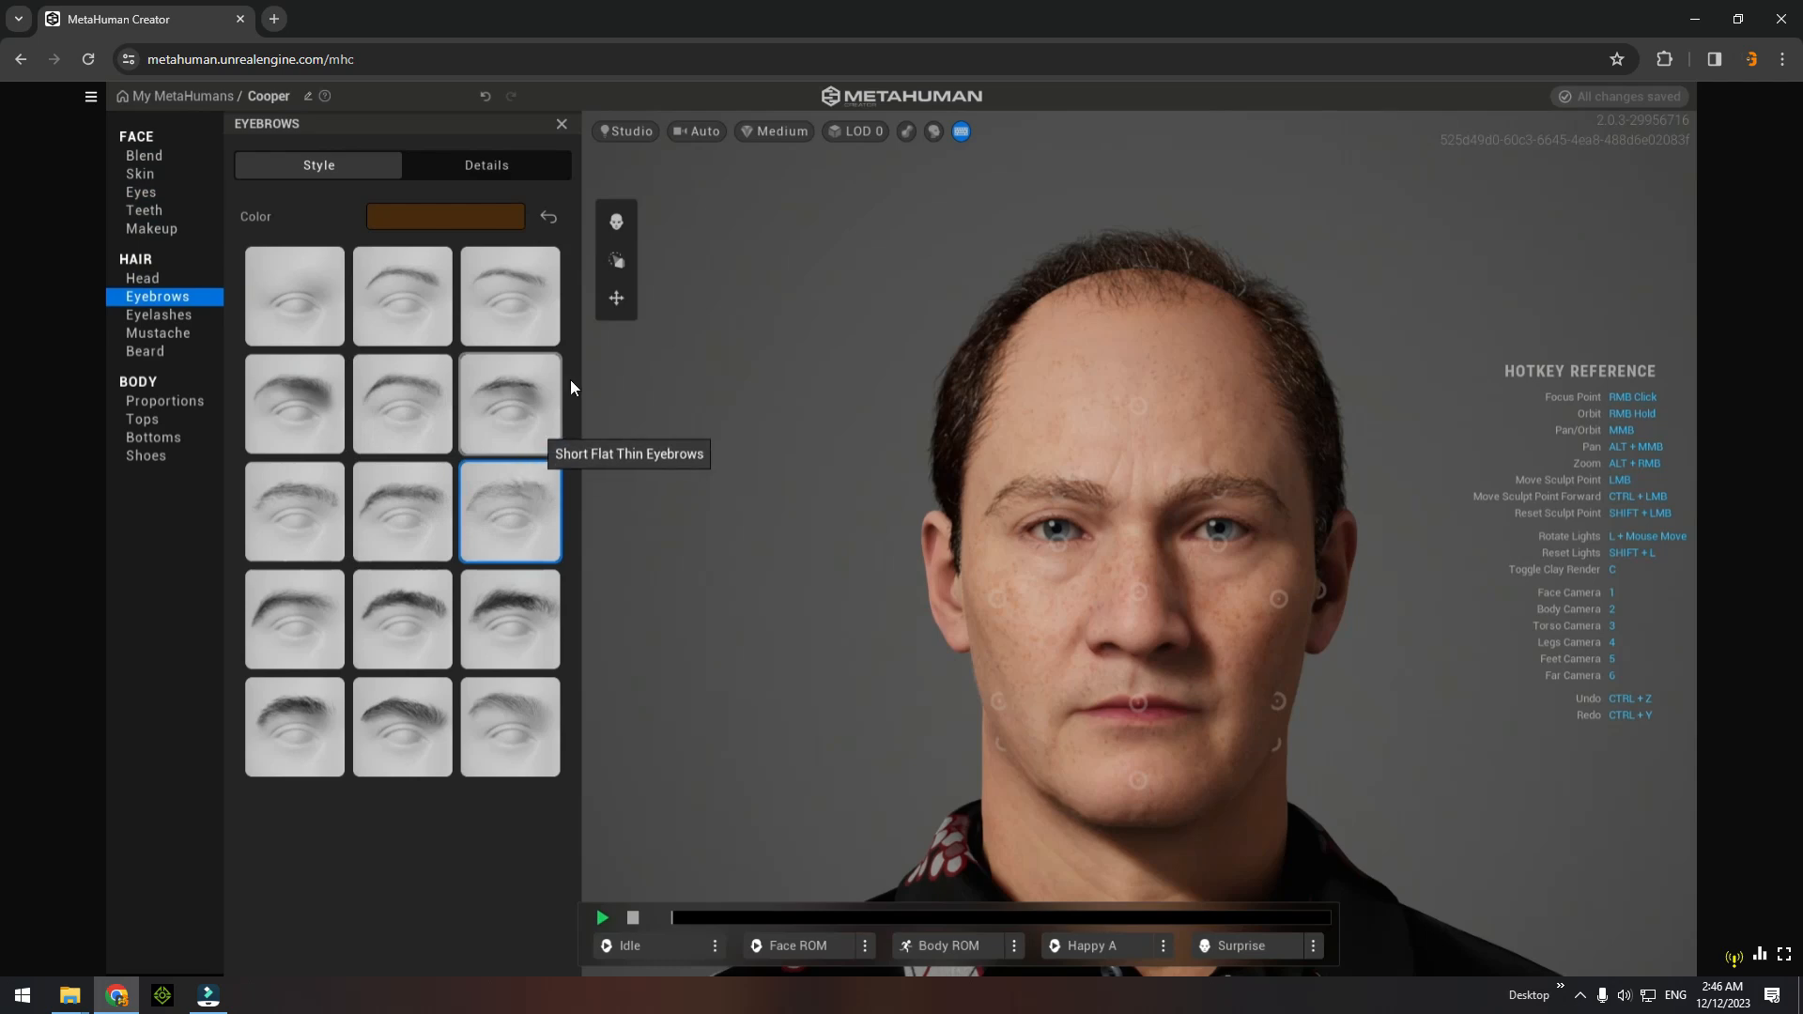
click(444, 218)
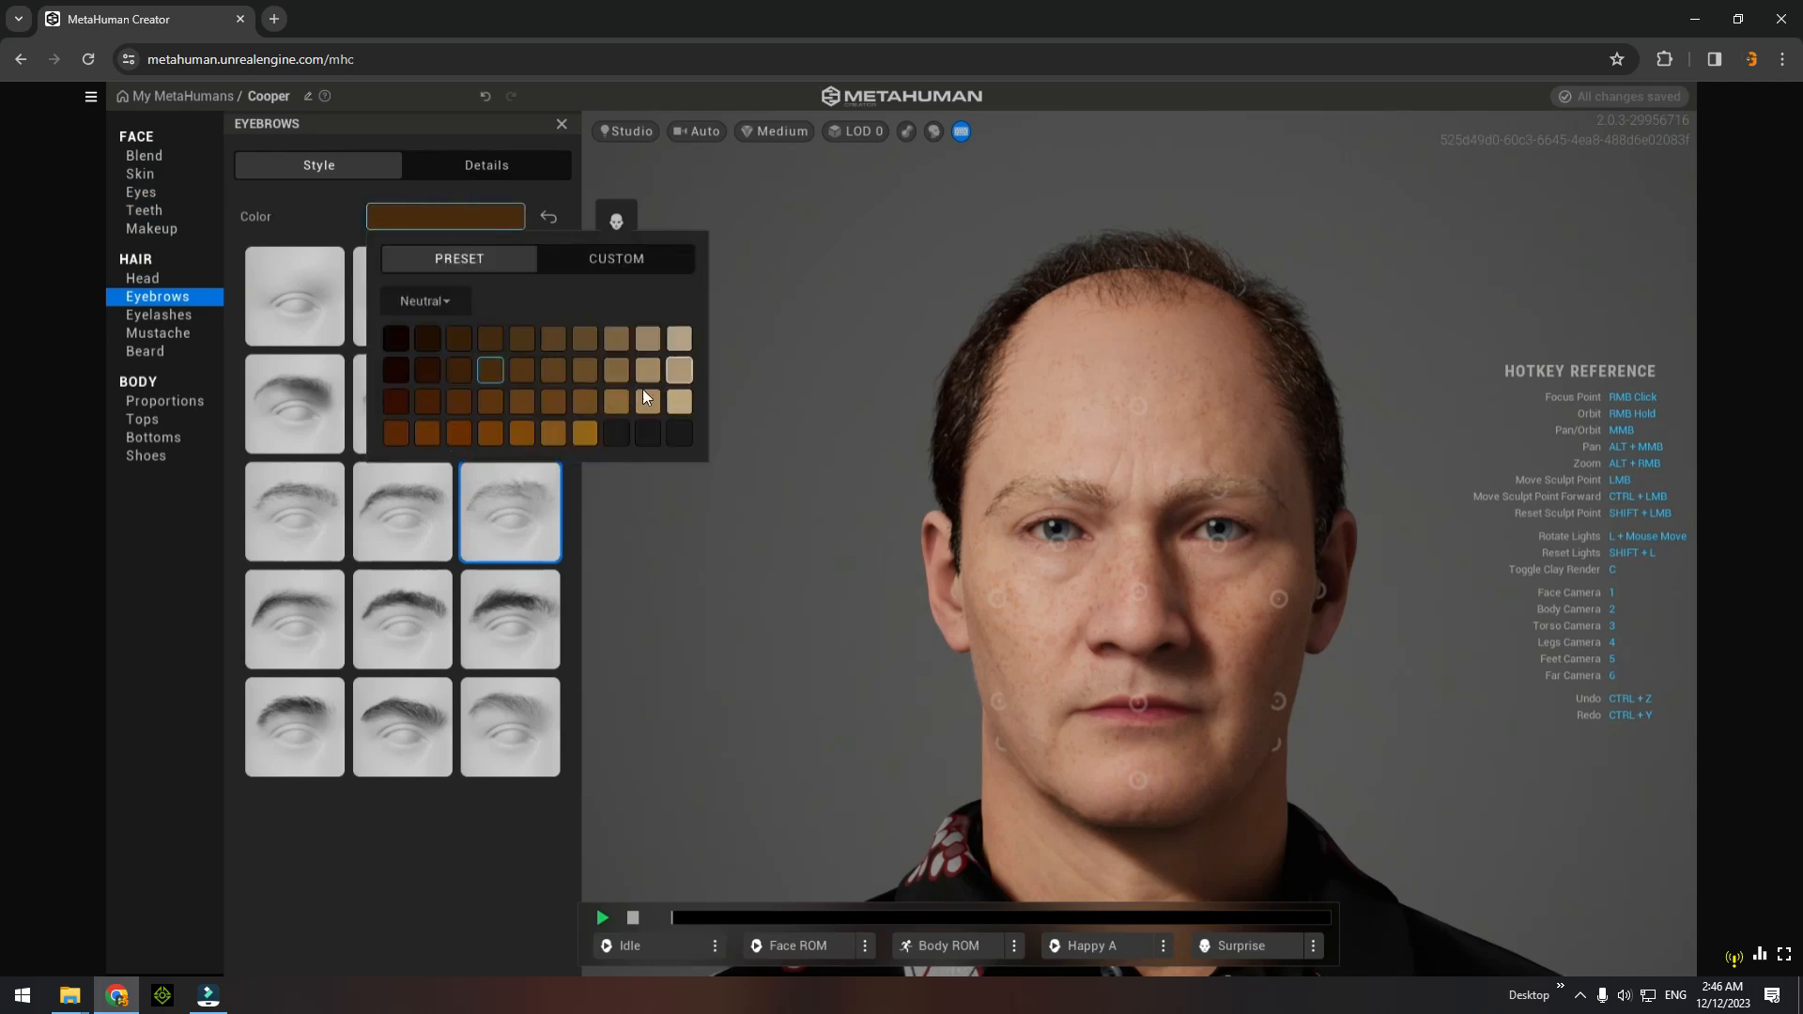
click(447, 301)
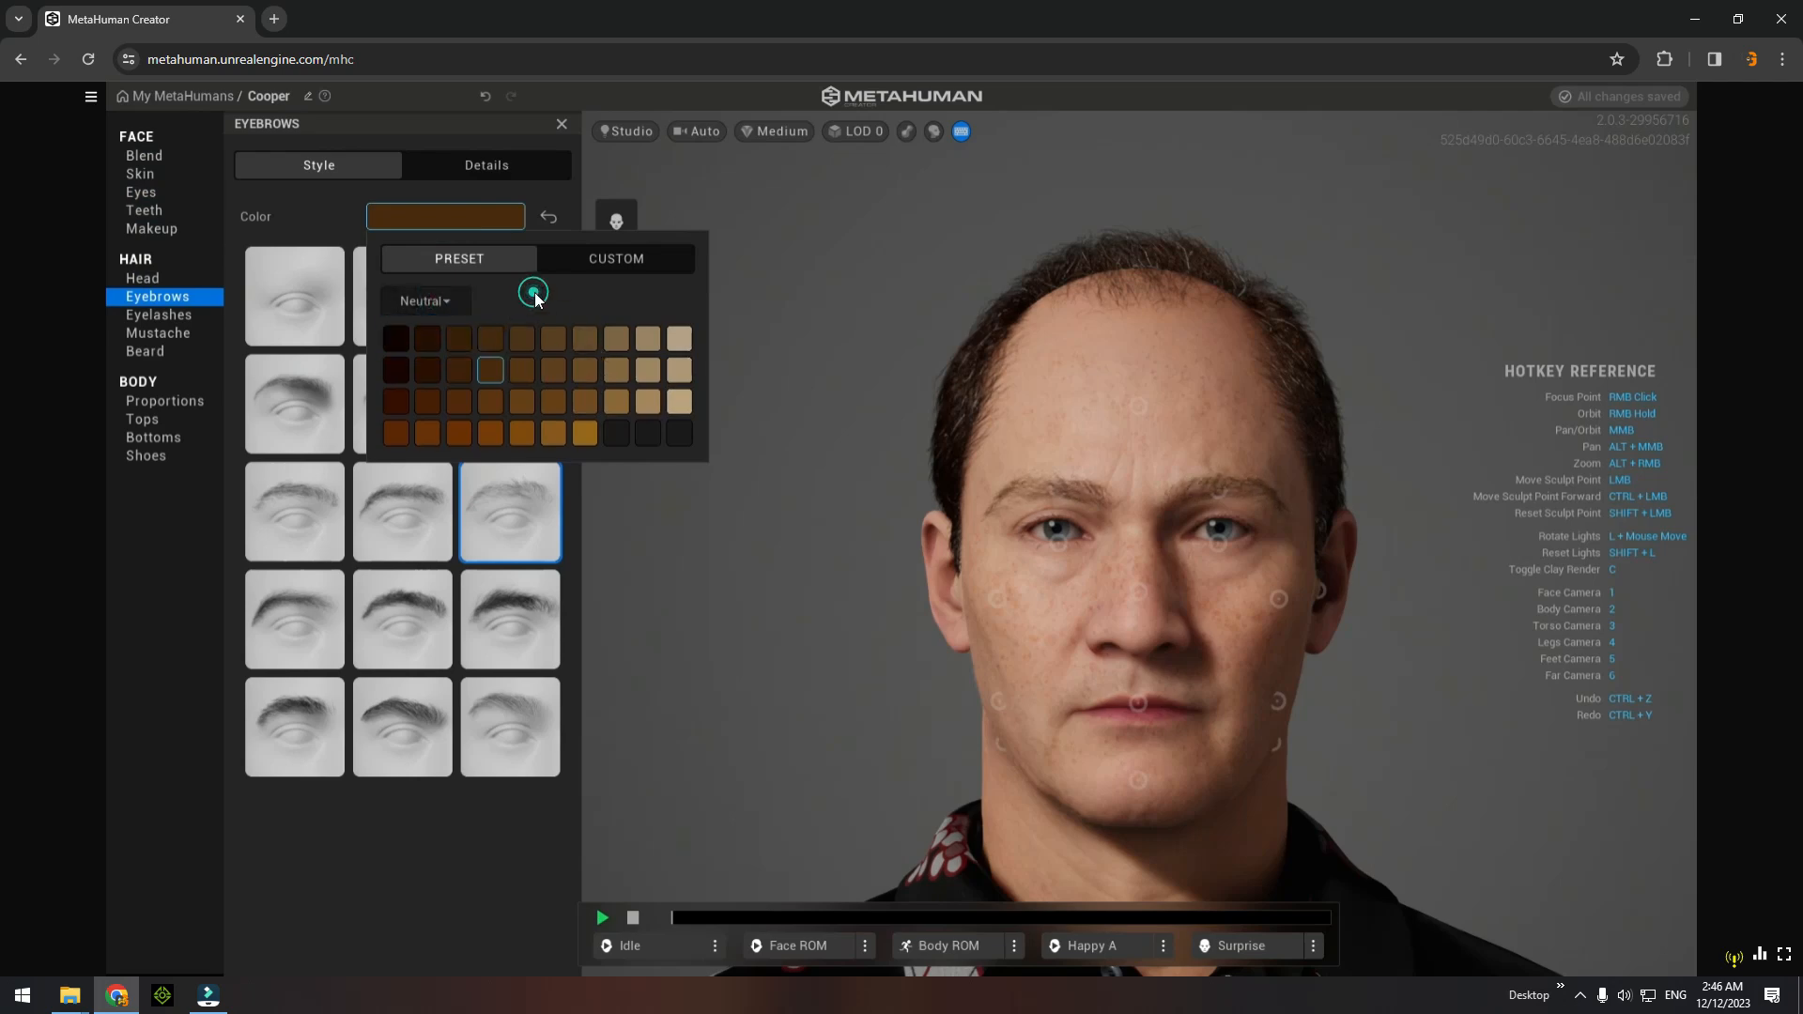
click(616, 258)
drag(480, 374, 430, 348)
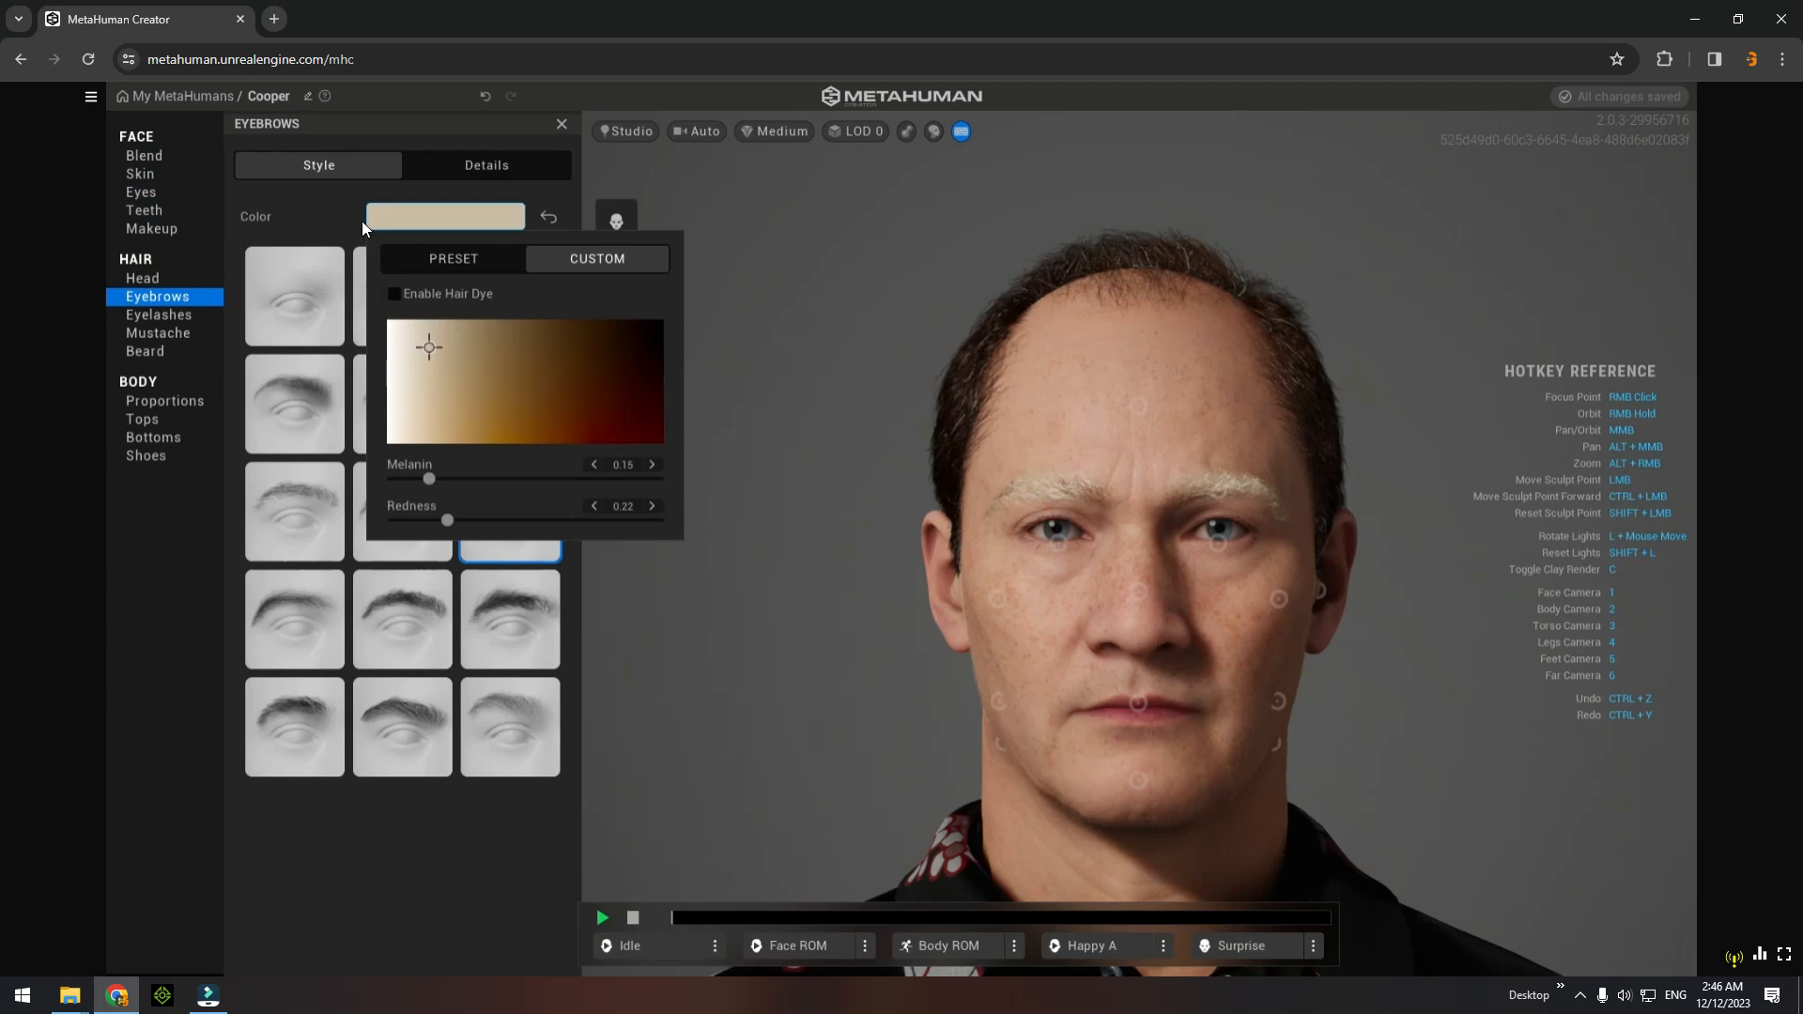
Color the head hair a custom blond with melanin 0.22 and redness 0.29.
click(155, 278)
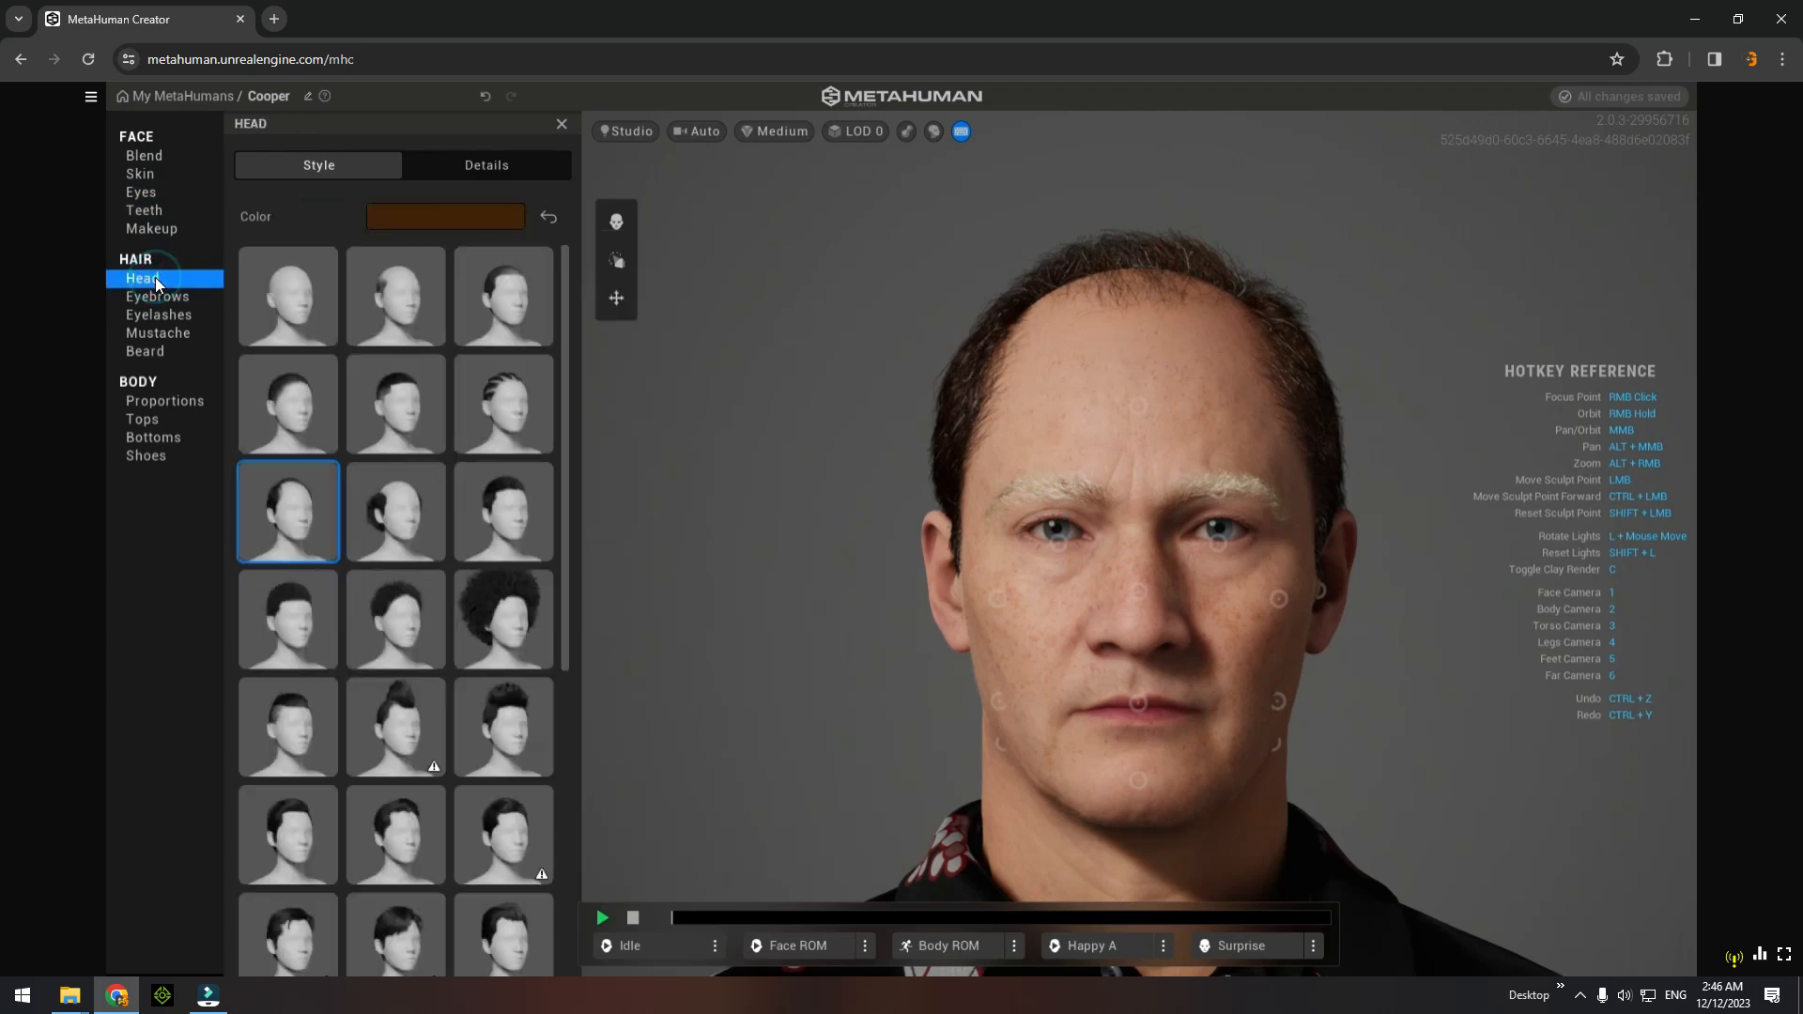
click(480, 220)
mouse_move(420, 329)
mouse_down()
mouse_move(400, 318)
mouse_move(447, 356)
mouse_up()
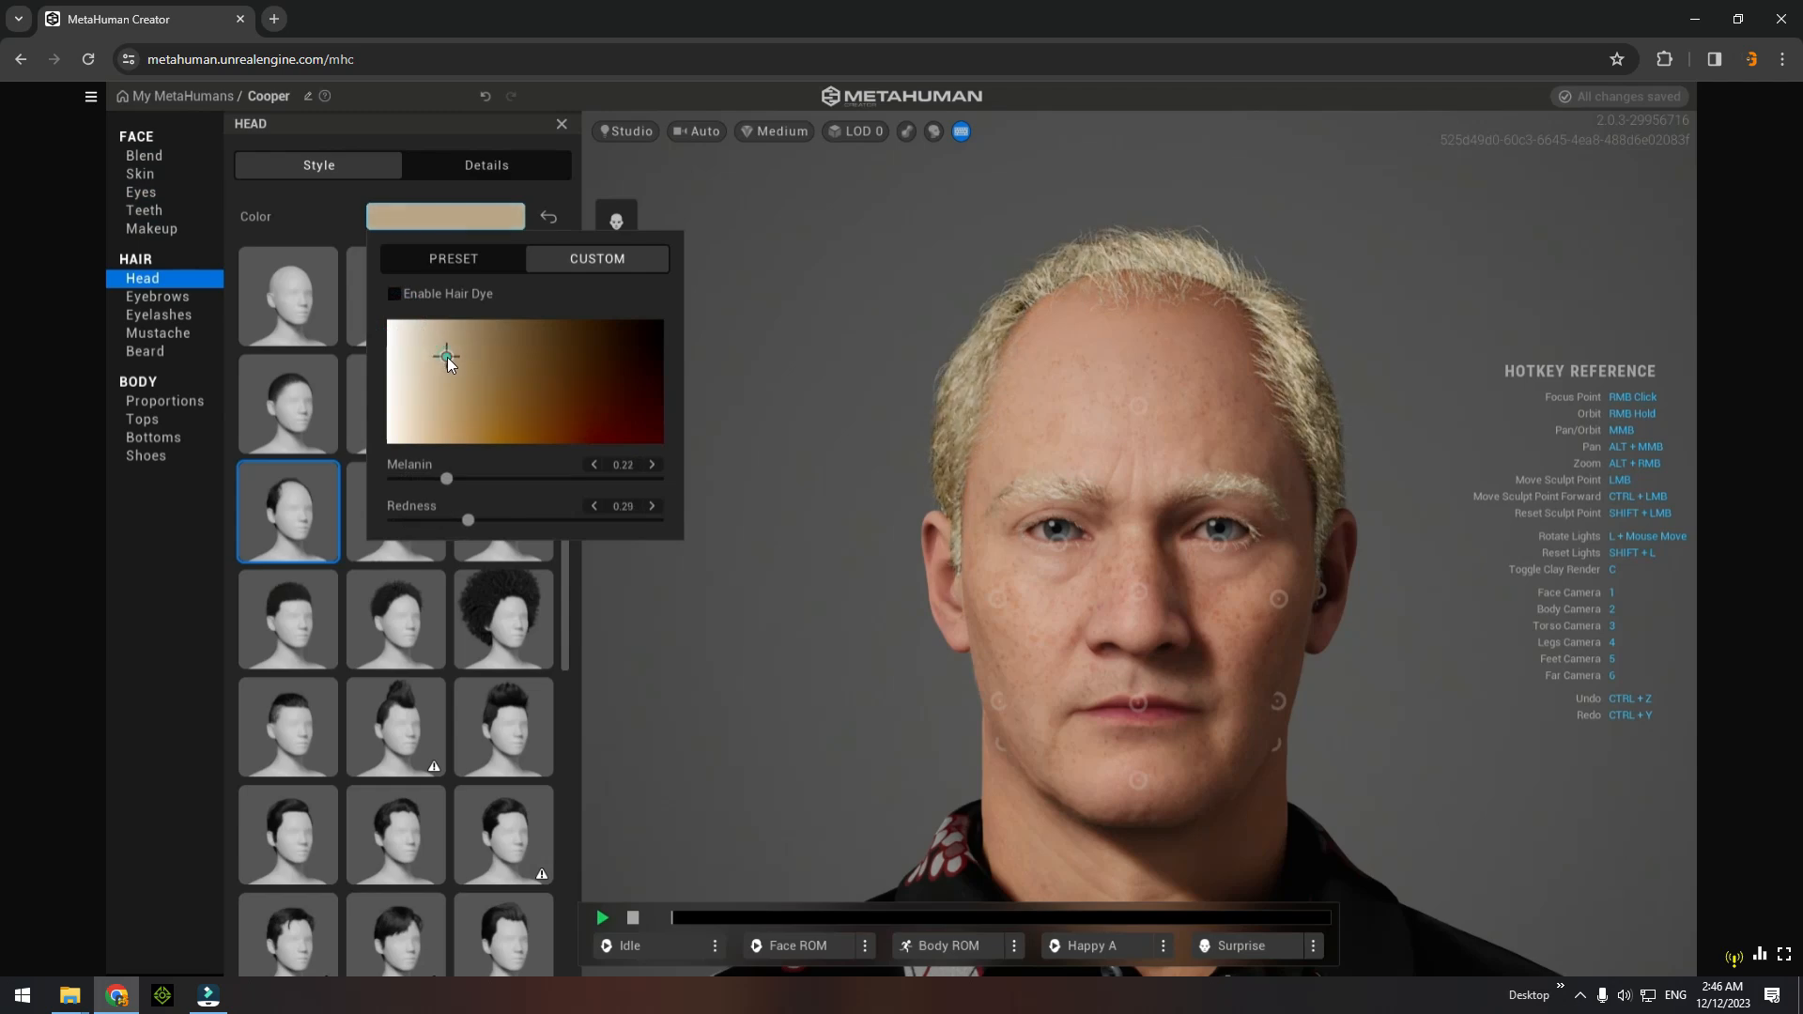
drag(448, 359, 448, 360)
click(188, 526)
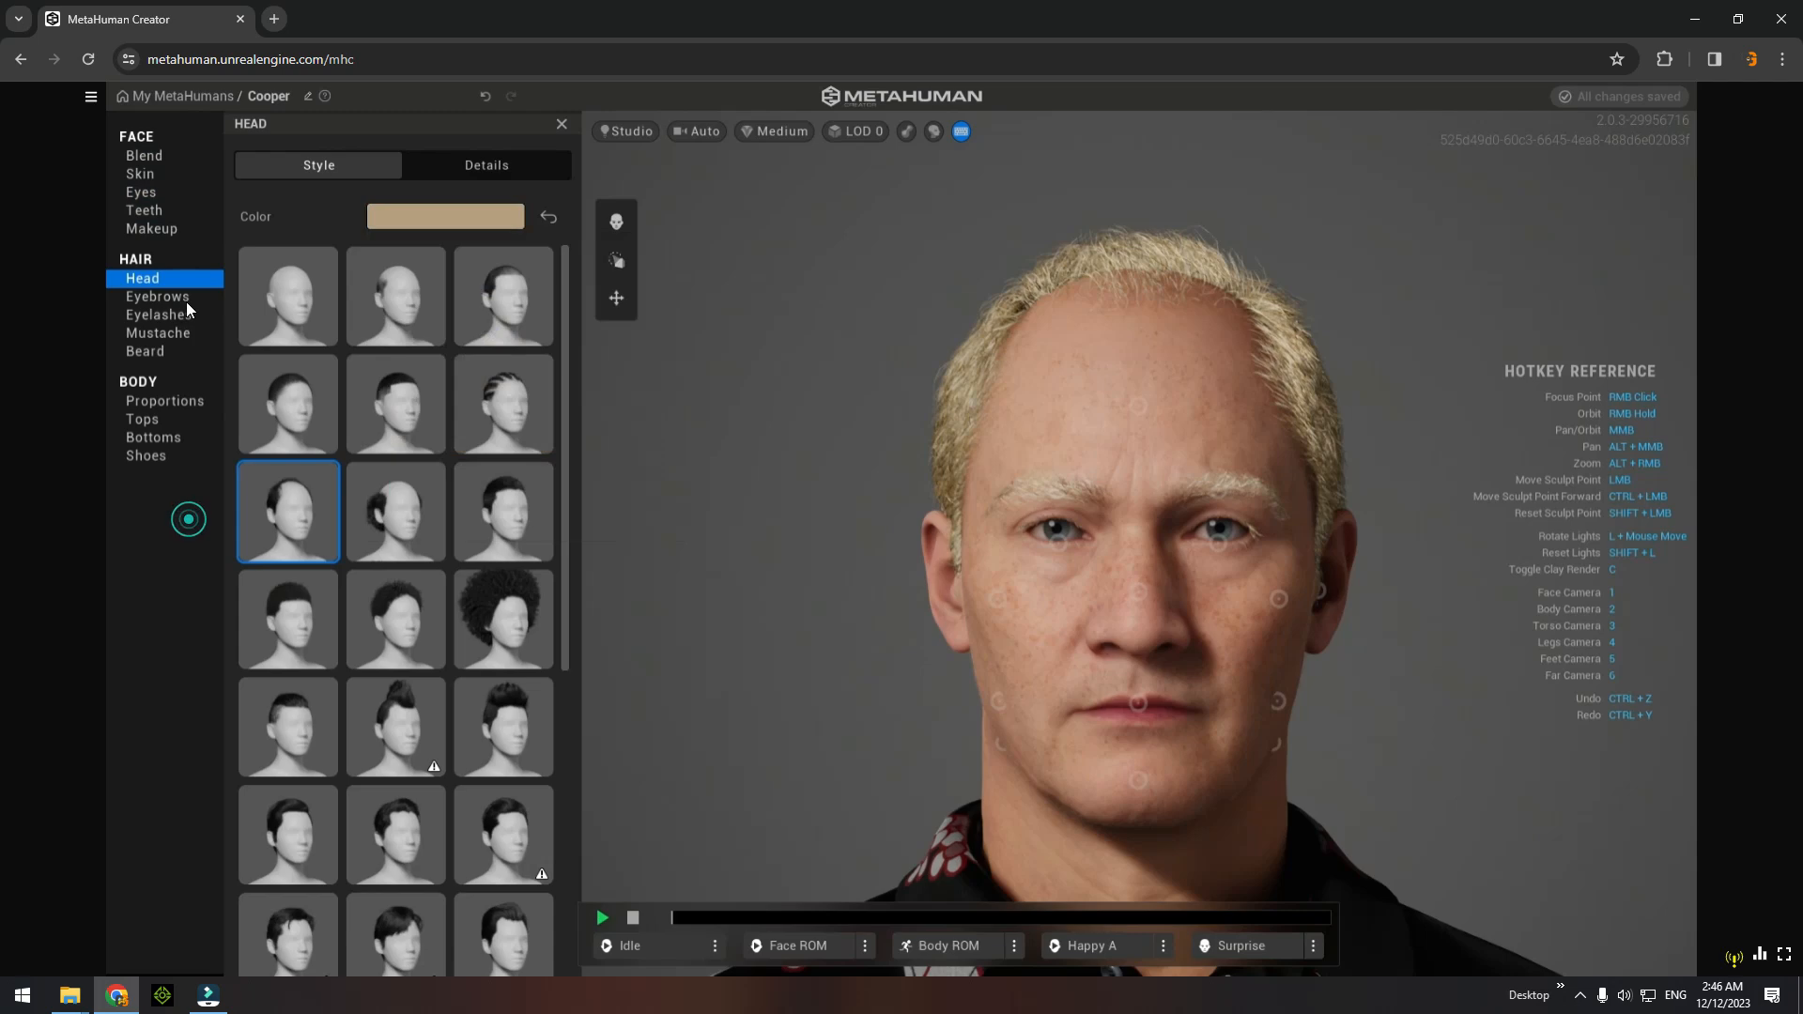
Pass through the eyebrow and eyelash settings and add the faint mustache style listed directly after the clean-shaven option.
click(180, 298)
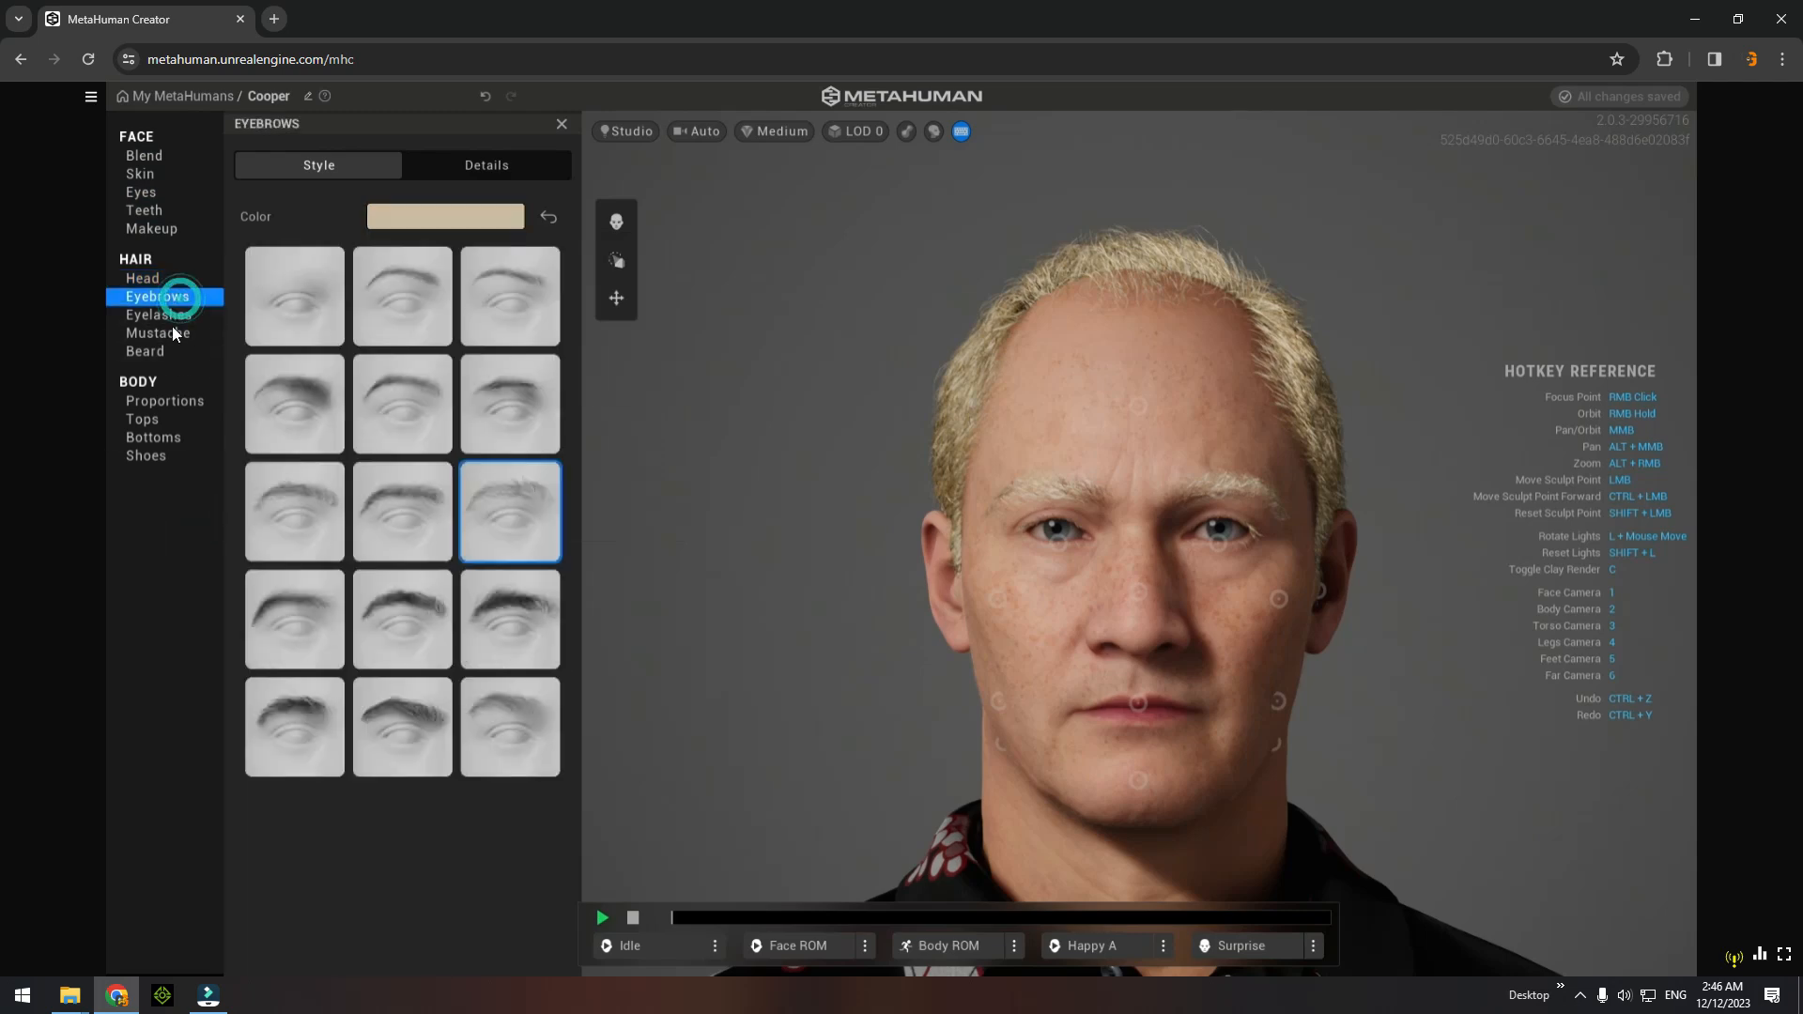
click(178, 318)
click(182, 335)
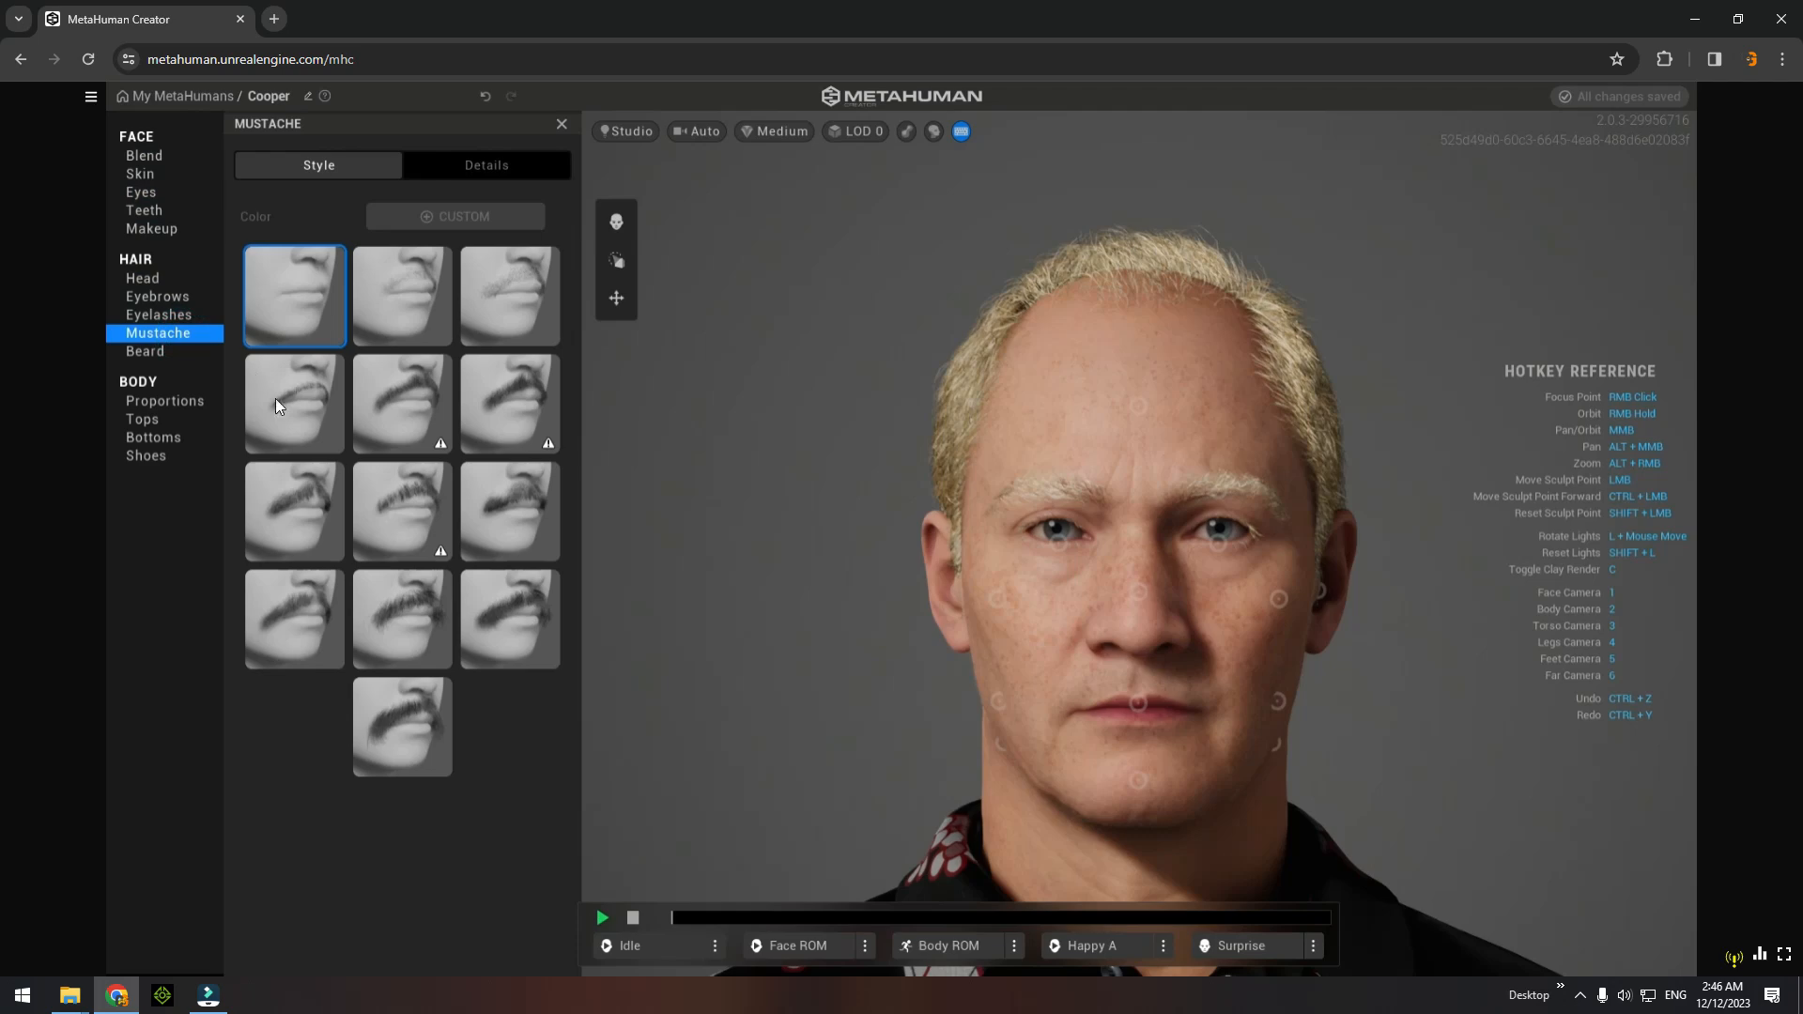
click(447, 303)
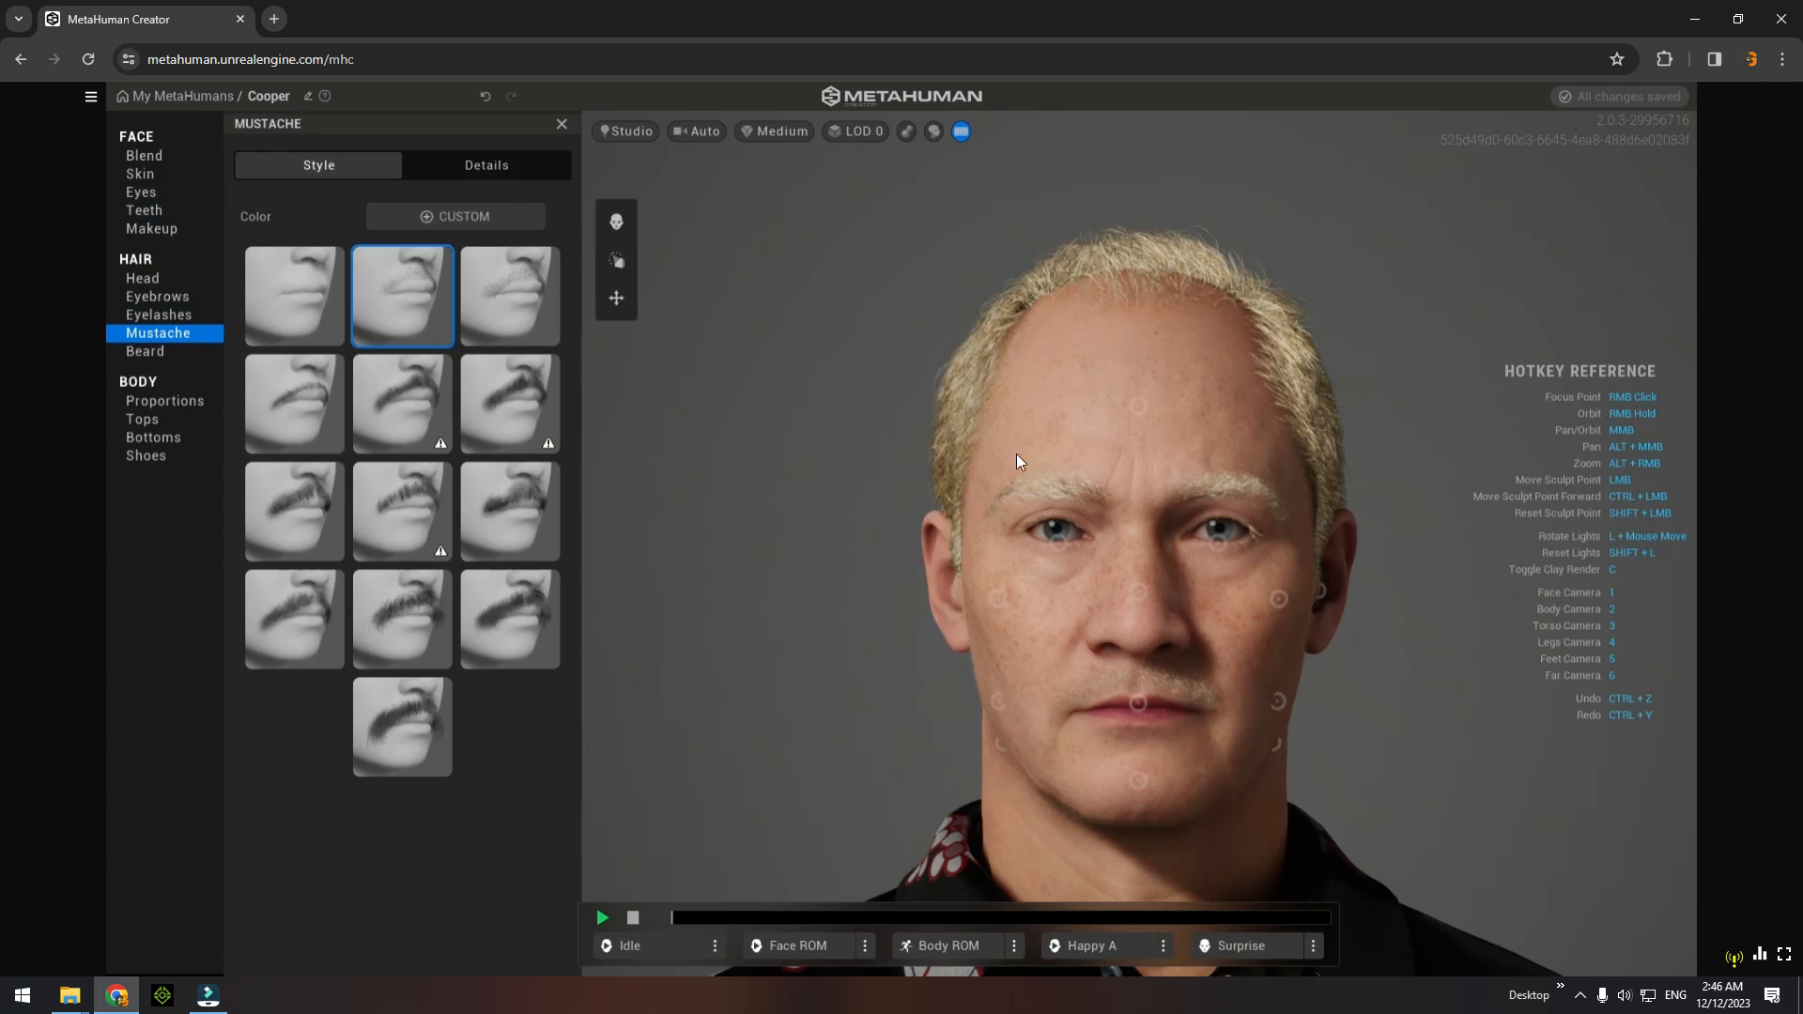
Try the Pencil Thin Beard, the stubble and the long full beard, and set the beard back to None.
click(162, 353)
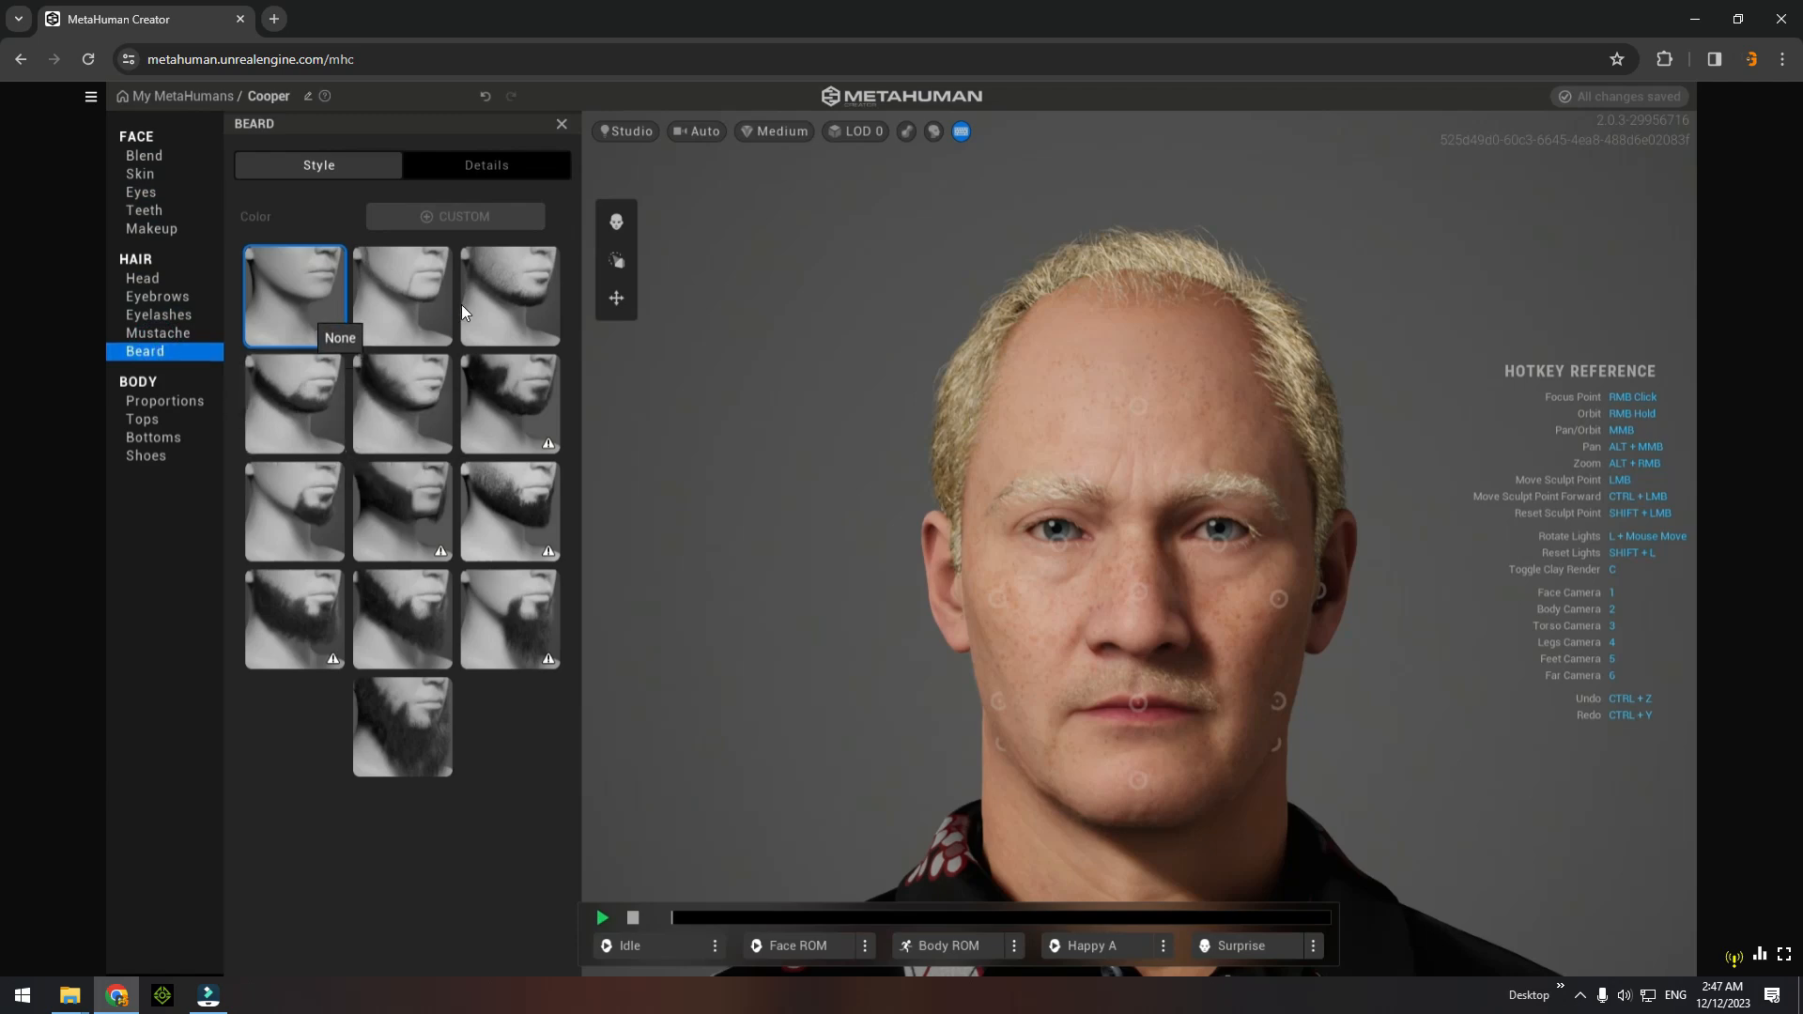
click(433, 290)
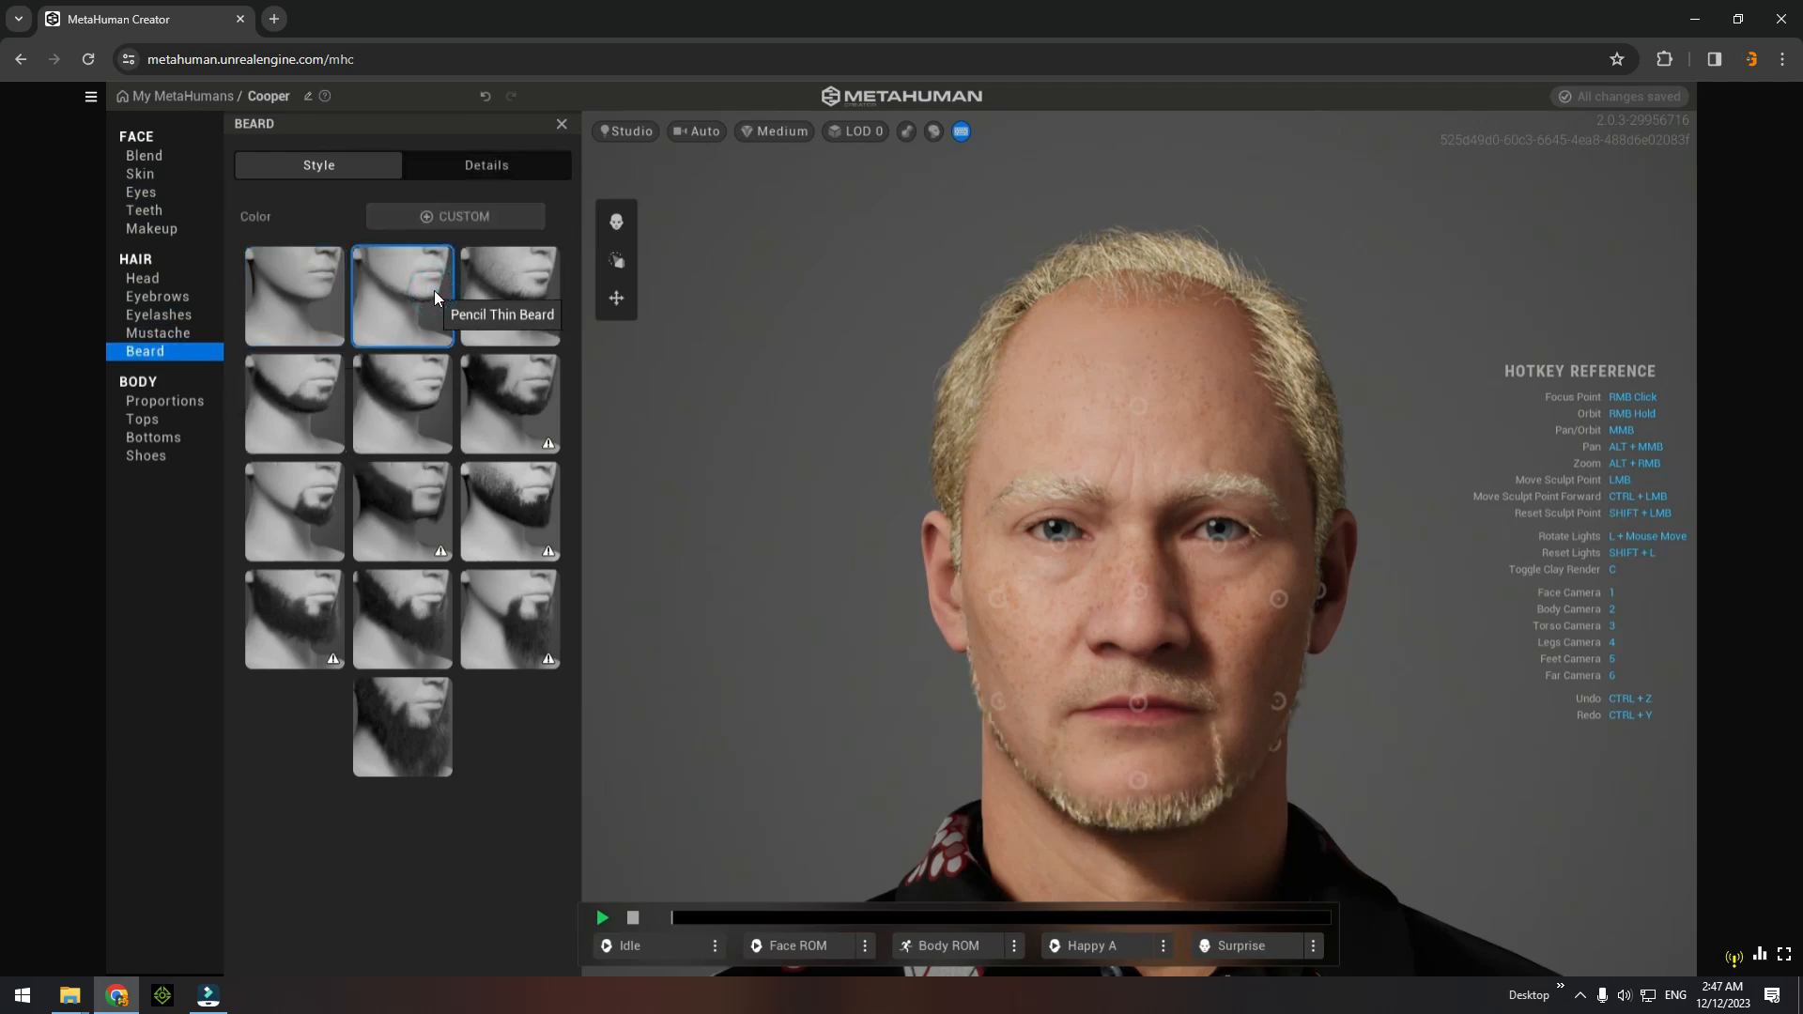
click(498, 295)
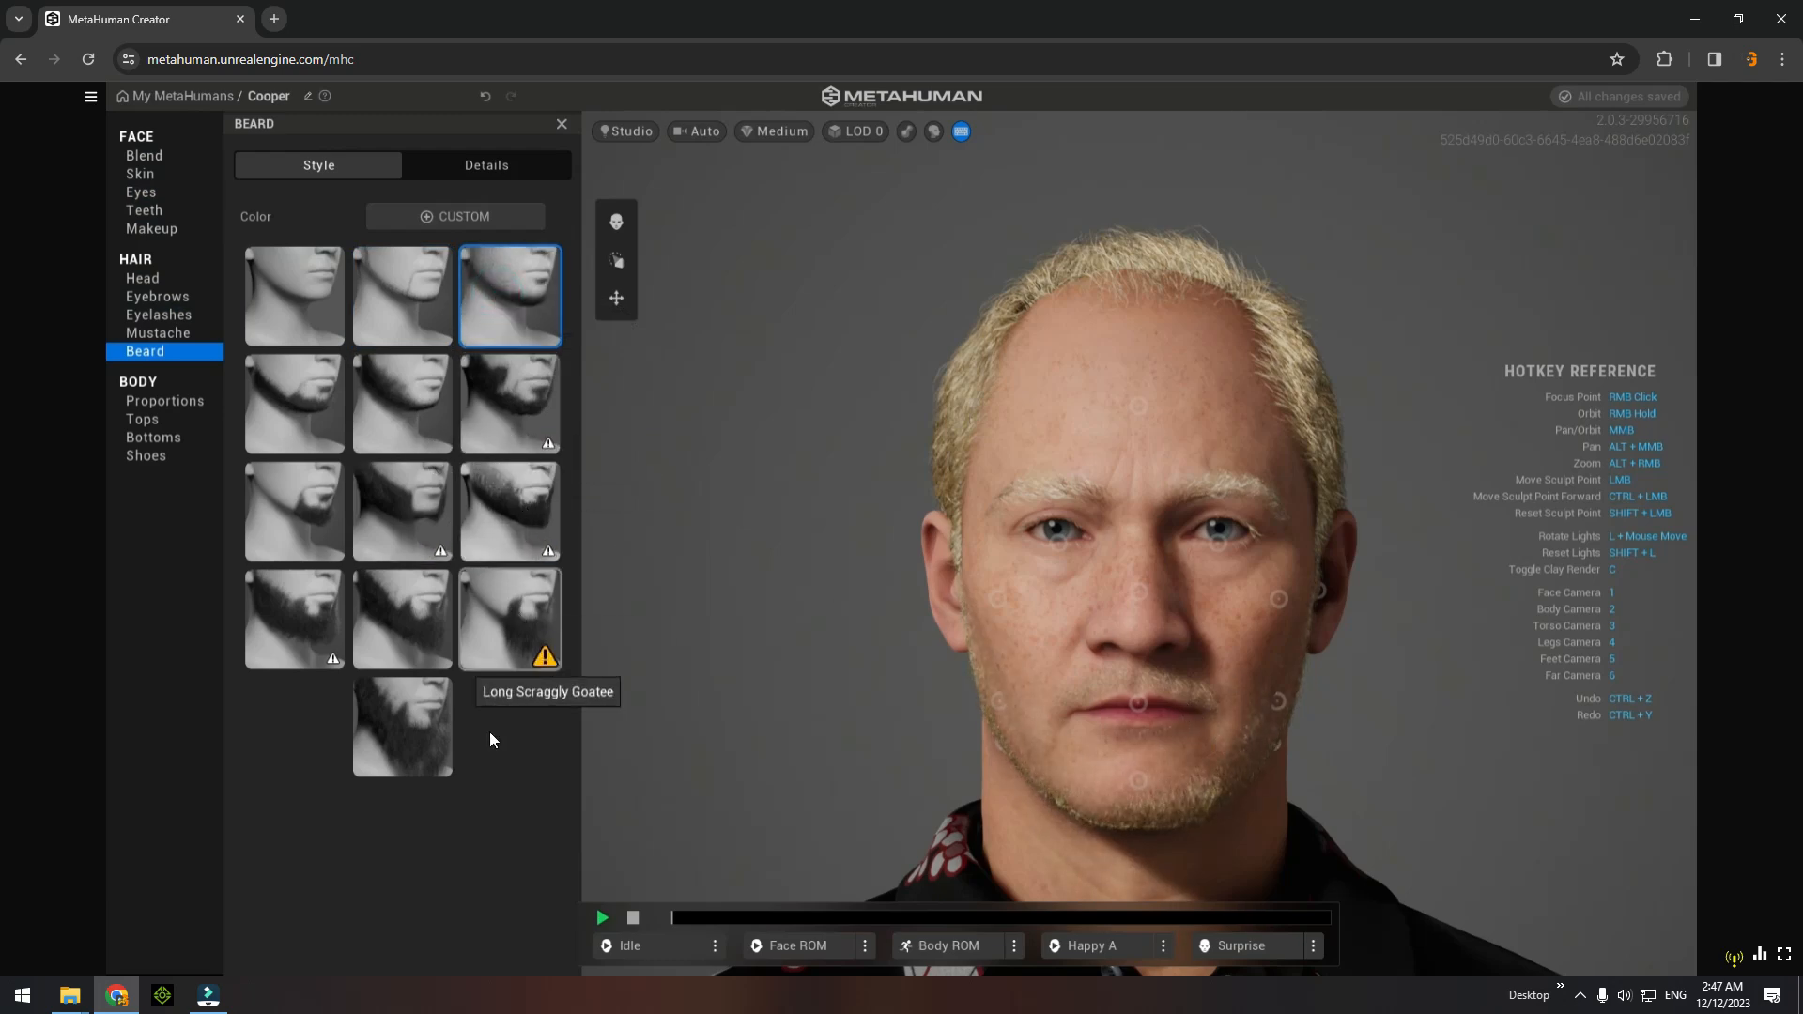
click(415, 742)
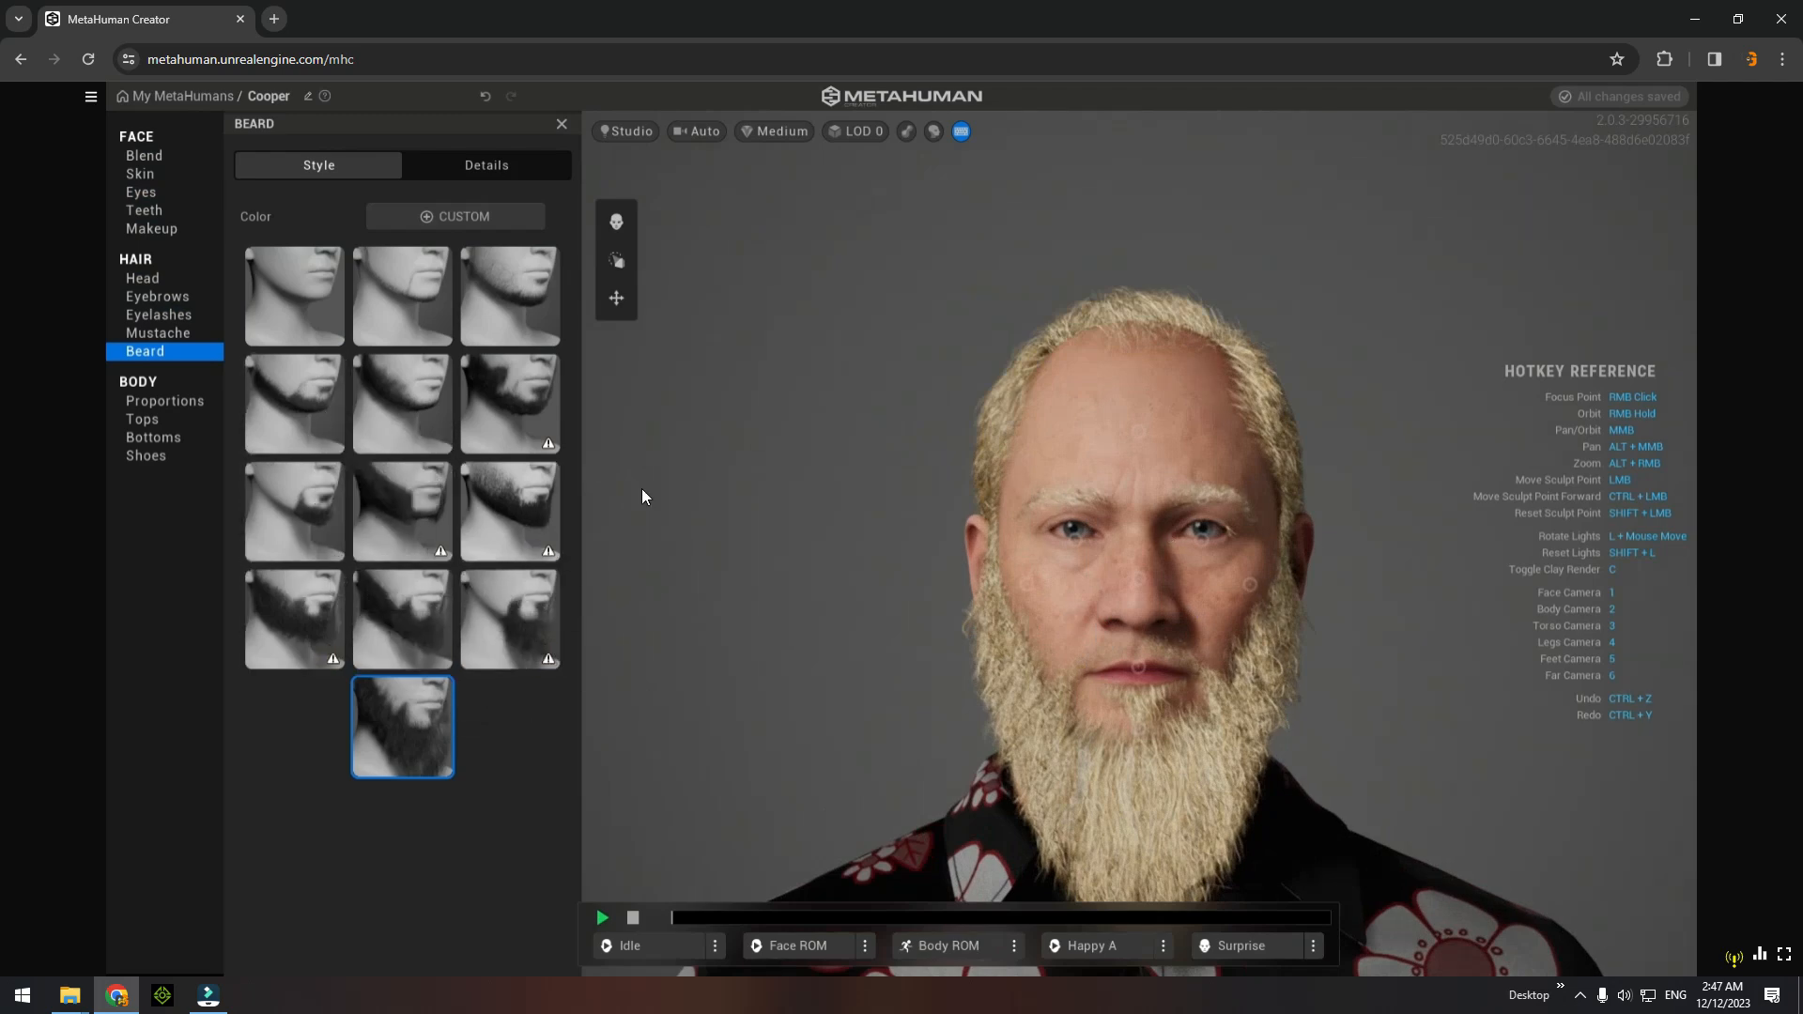
scroll(977, 410, down, 3)
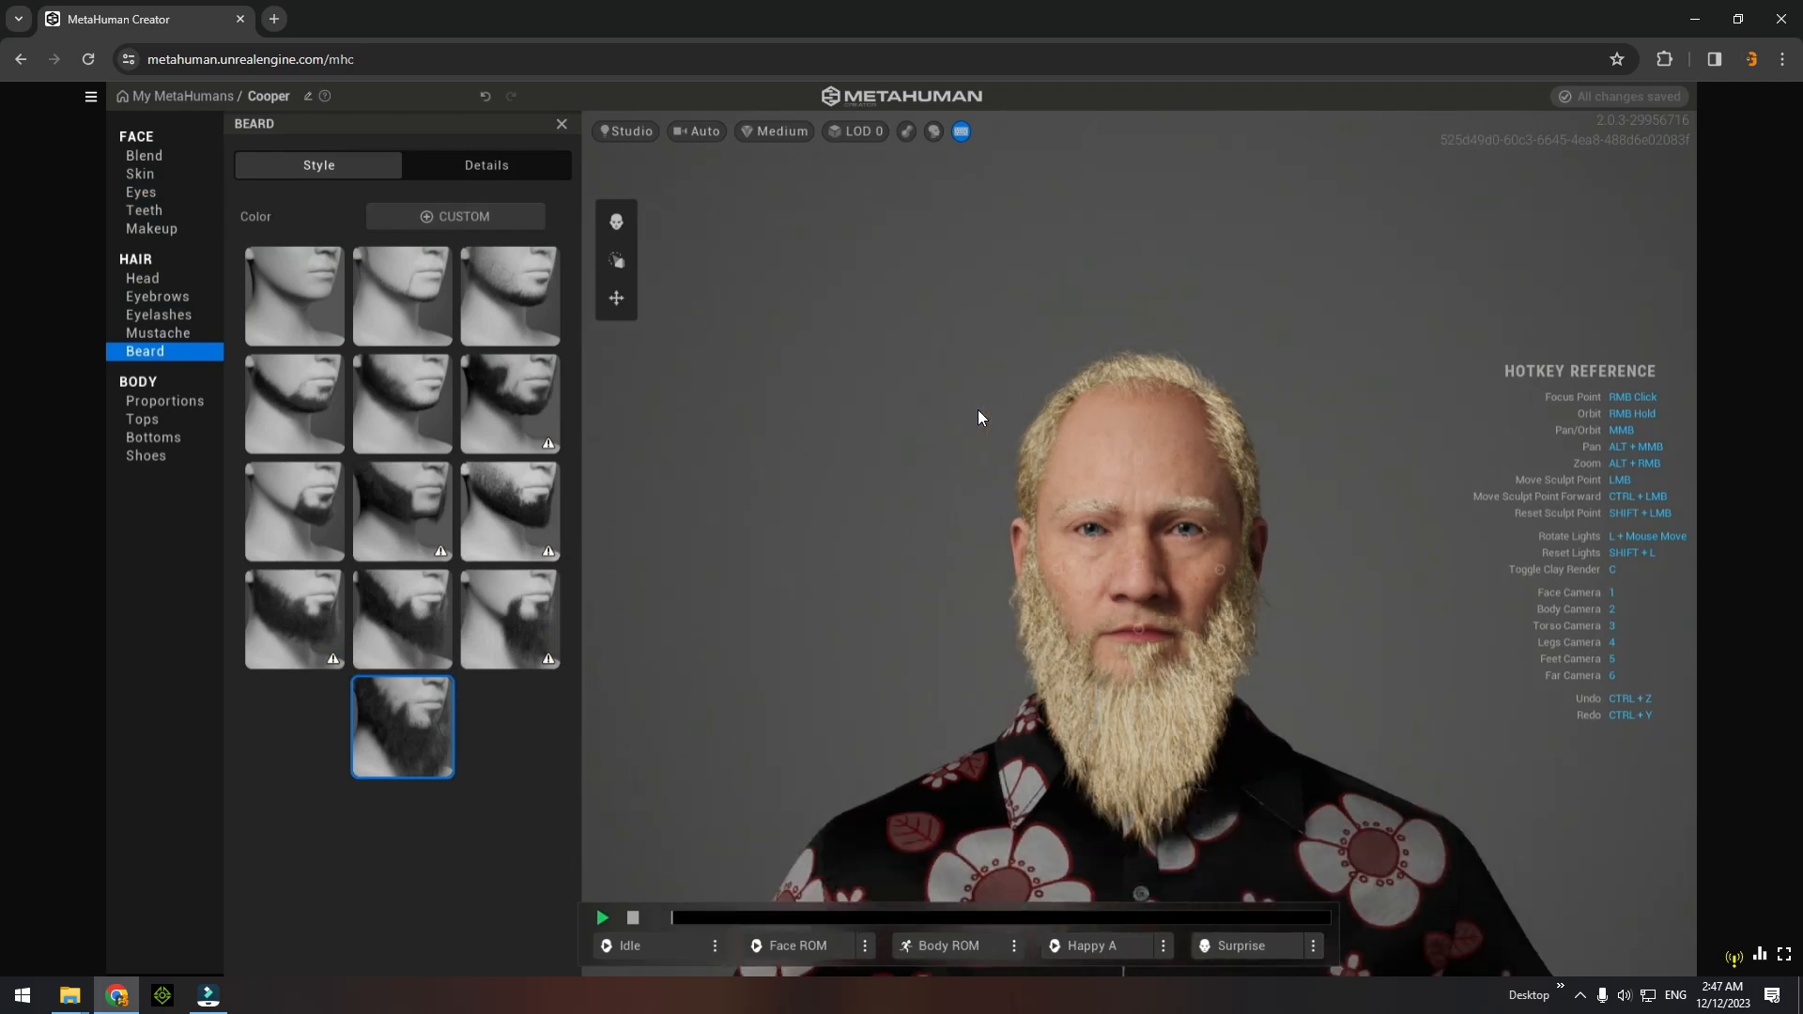
click(295, 297)
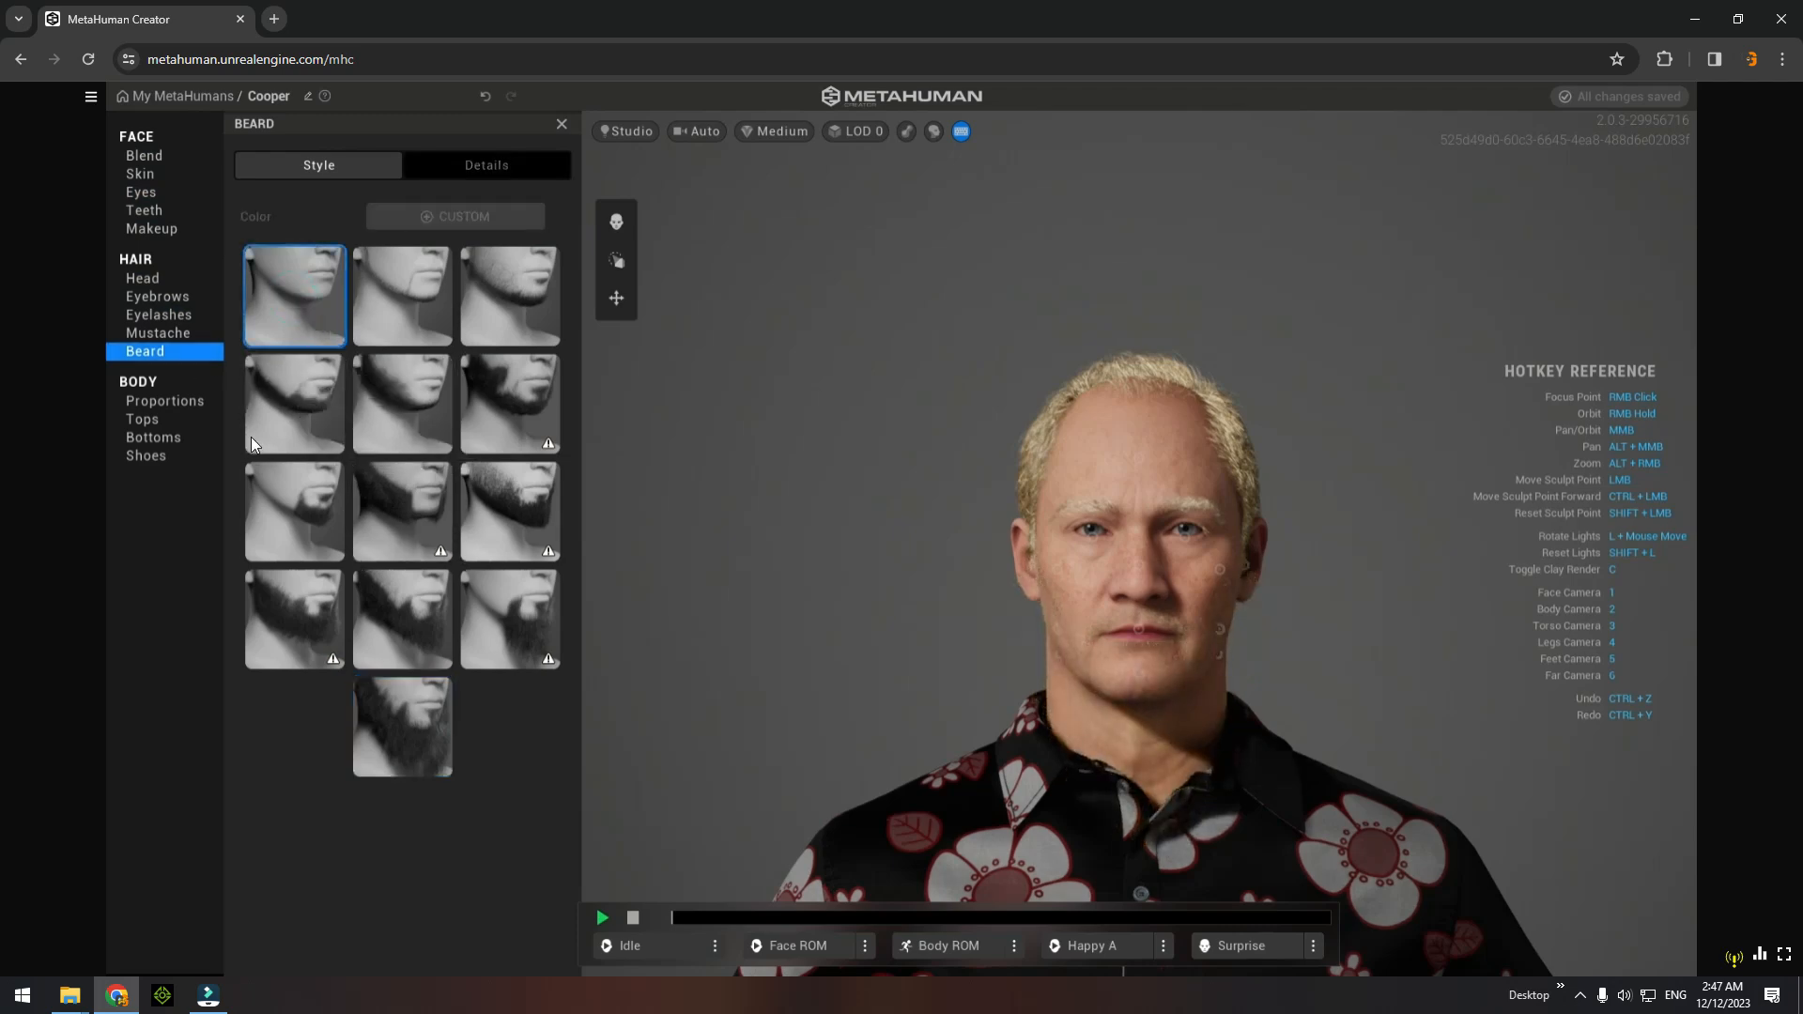
Set the body's head scale to -1.00 and choose the heavier female build of average height.
click(163, 402)
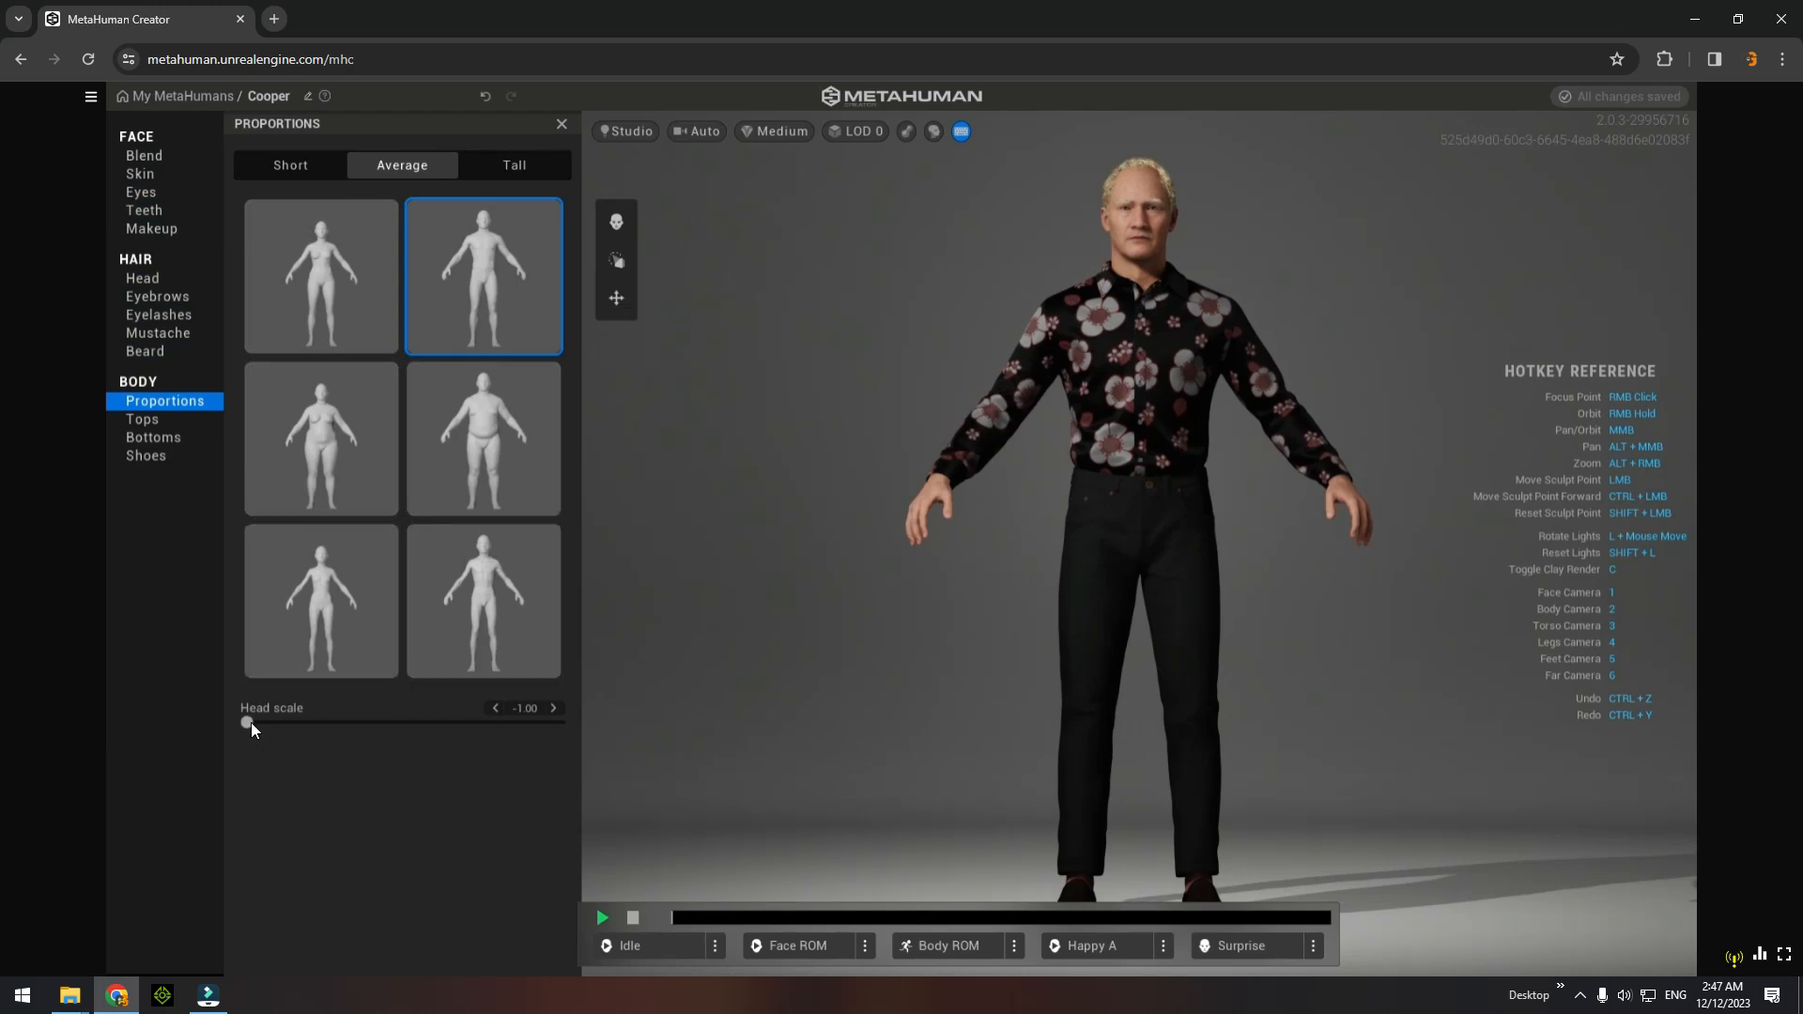
click(327, 460)
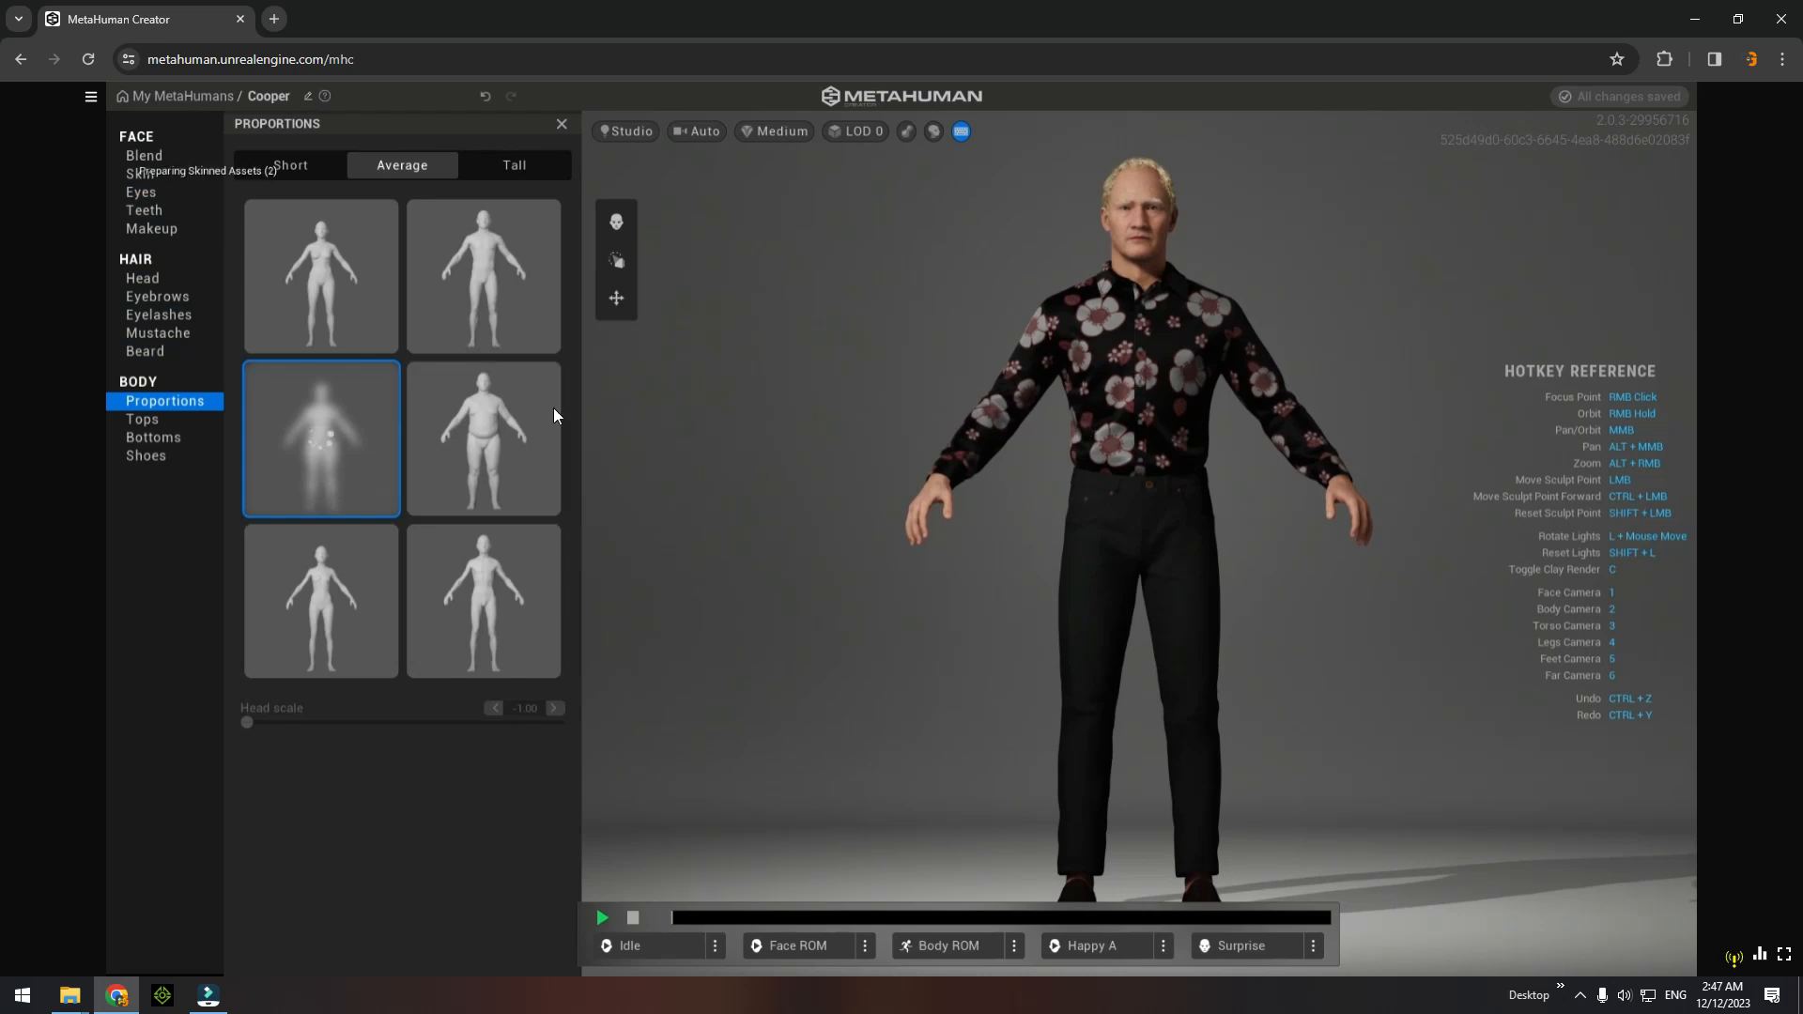
Replace the character's floral shirt with the Sweater top.
click(178, 421)
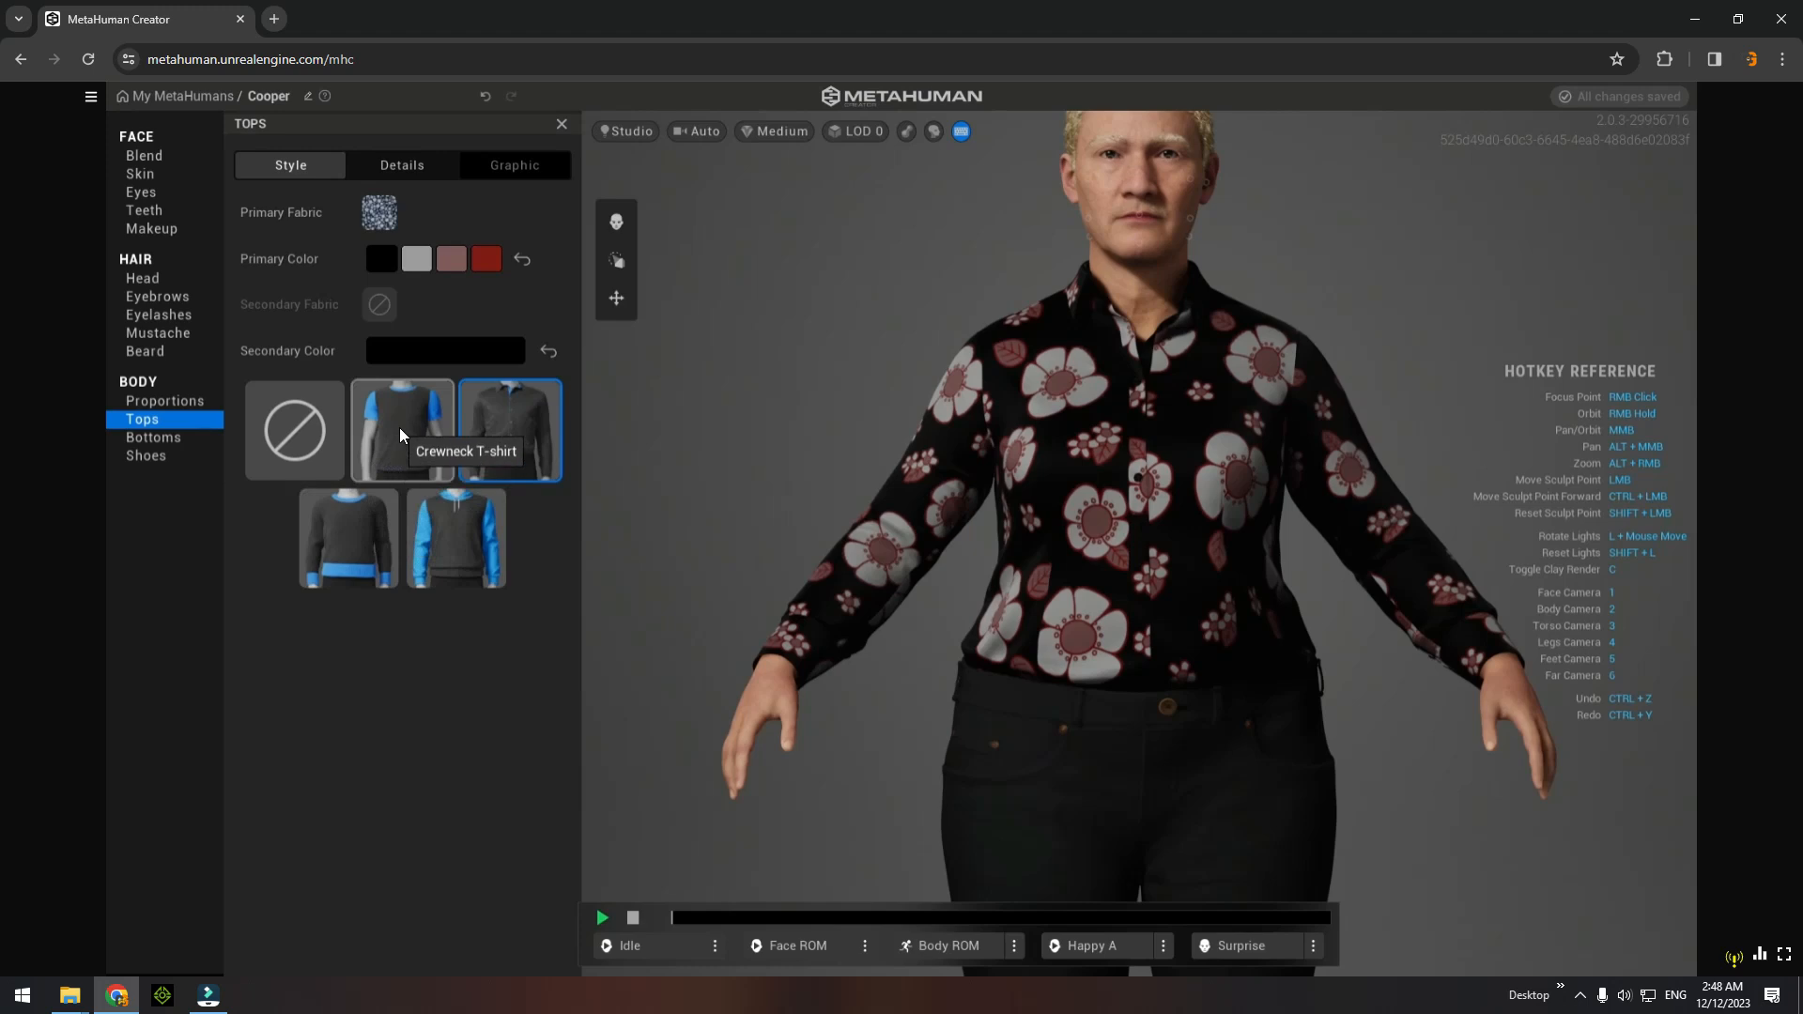
click(370, 526)
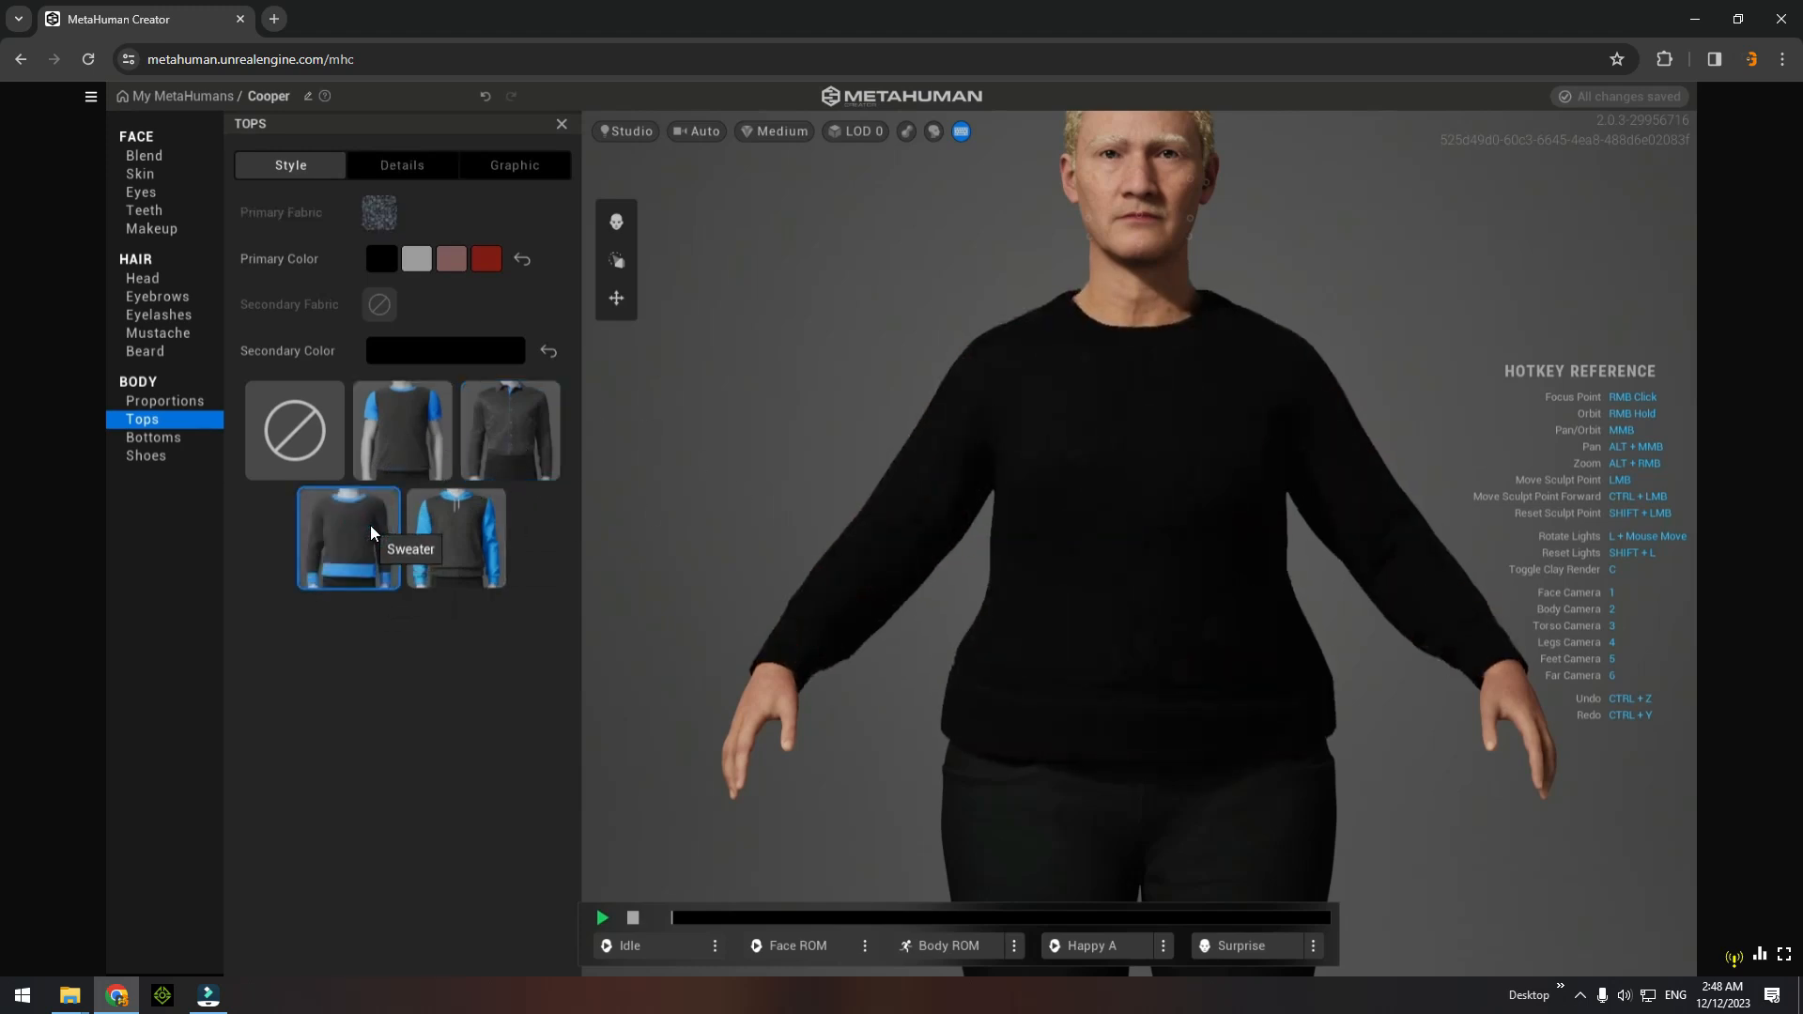
scroll(1102, 410, down, 5)
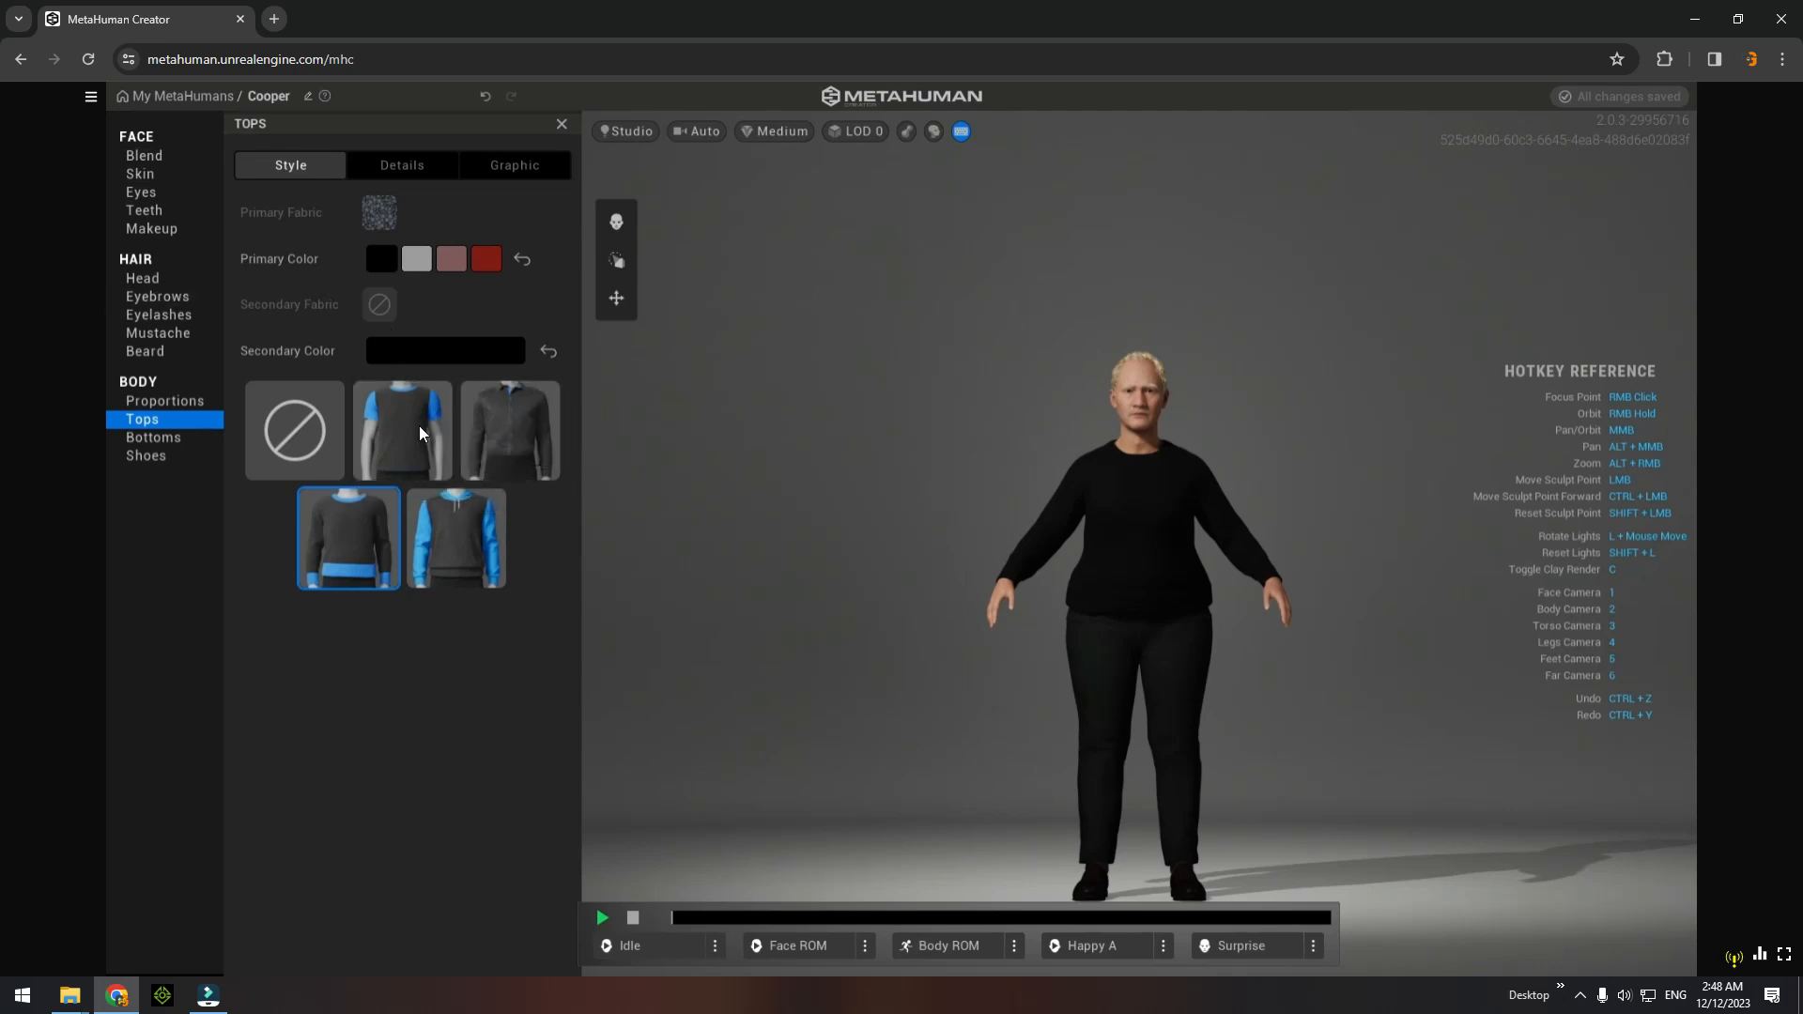
Examine the available bottoms and shoe styles and view the outfit on the lower body.
click(174, 441)
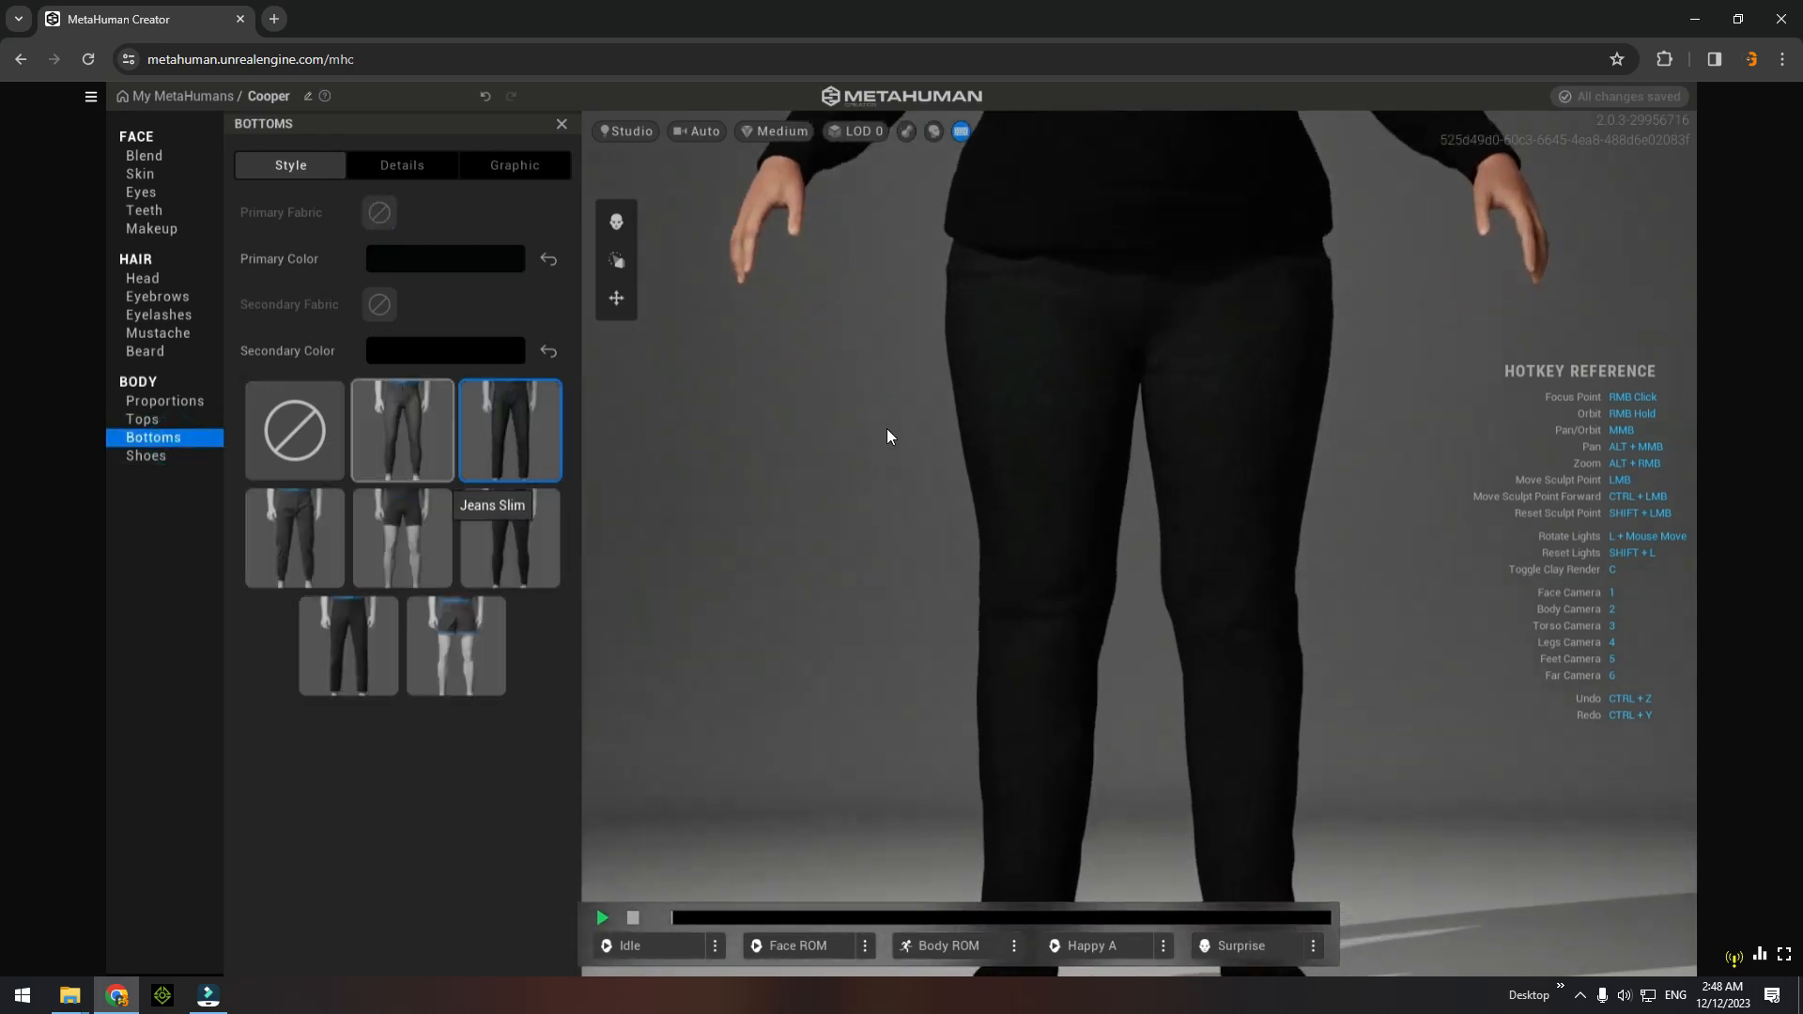
click(150, 457)
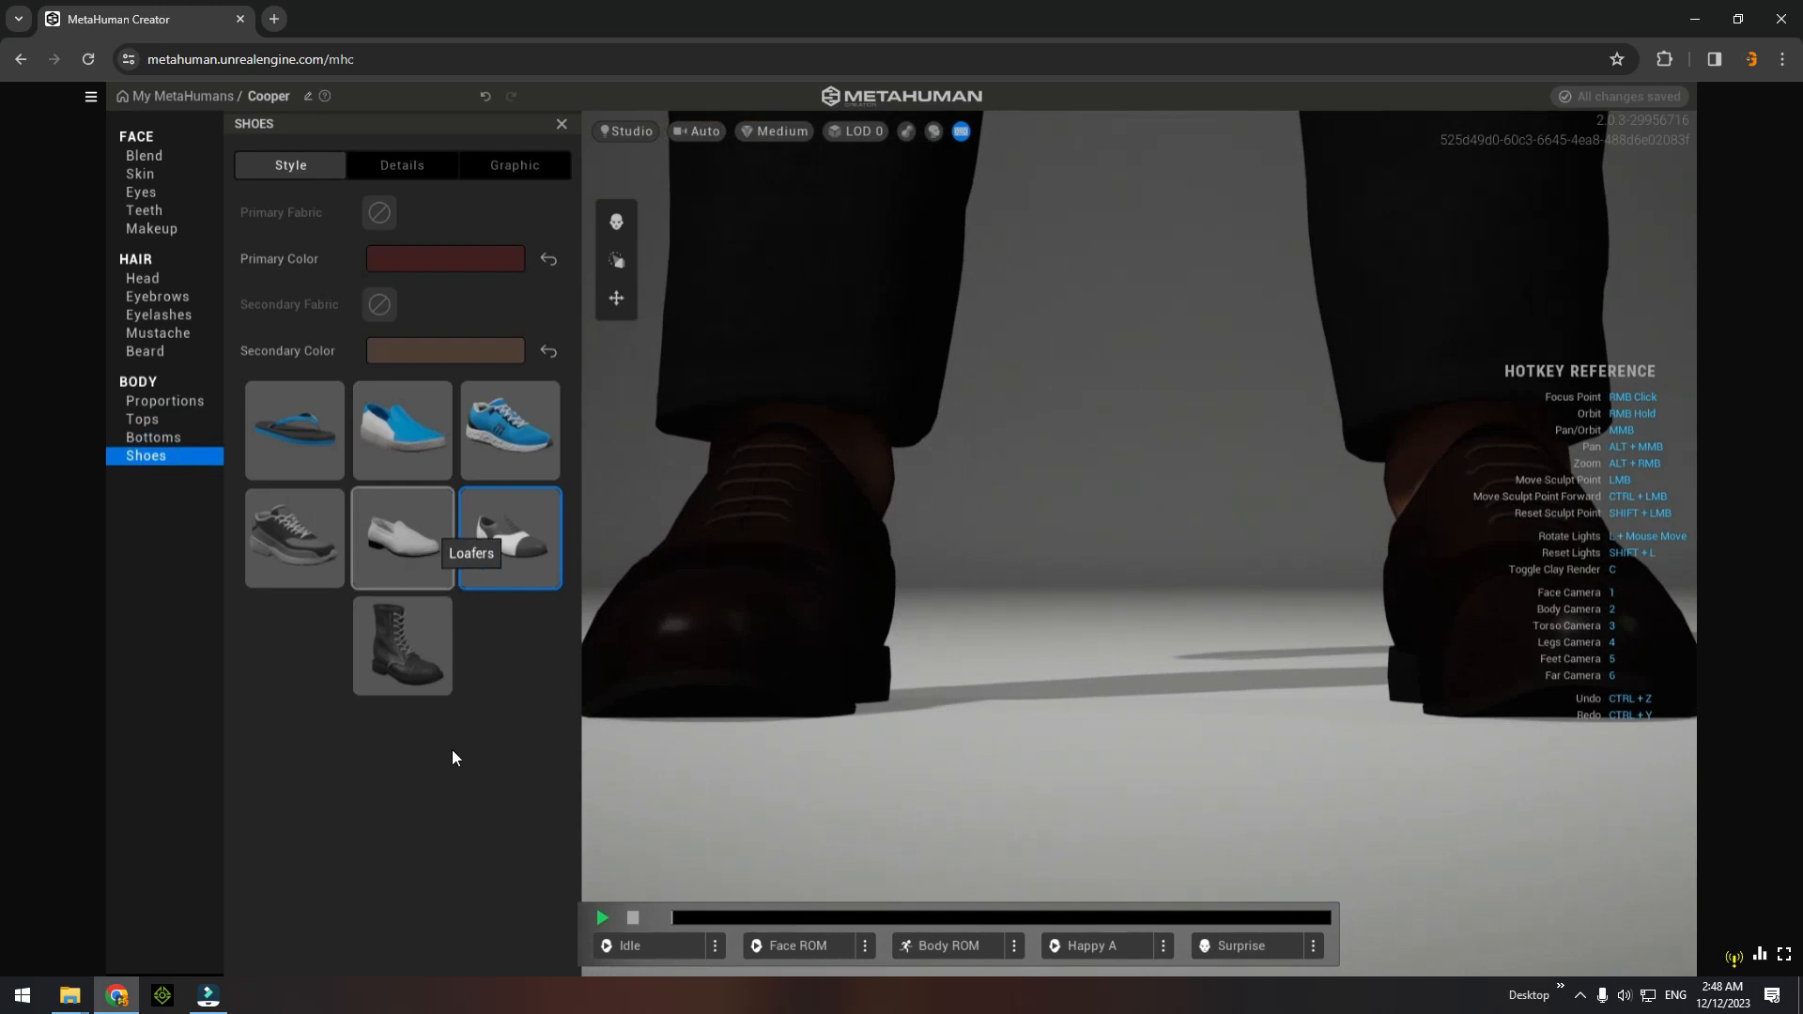
scroll(1091, 414, down, 10)
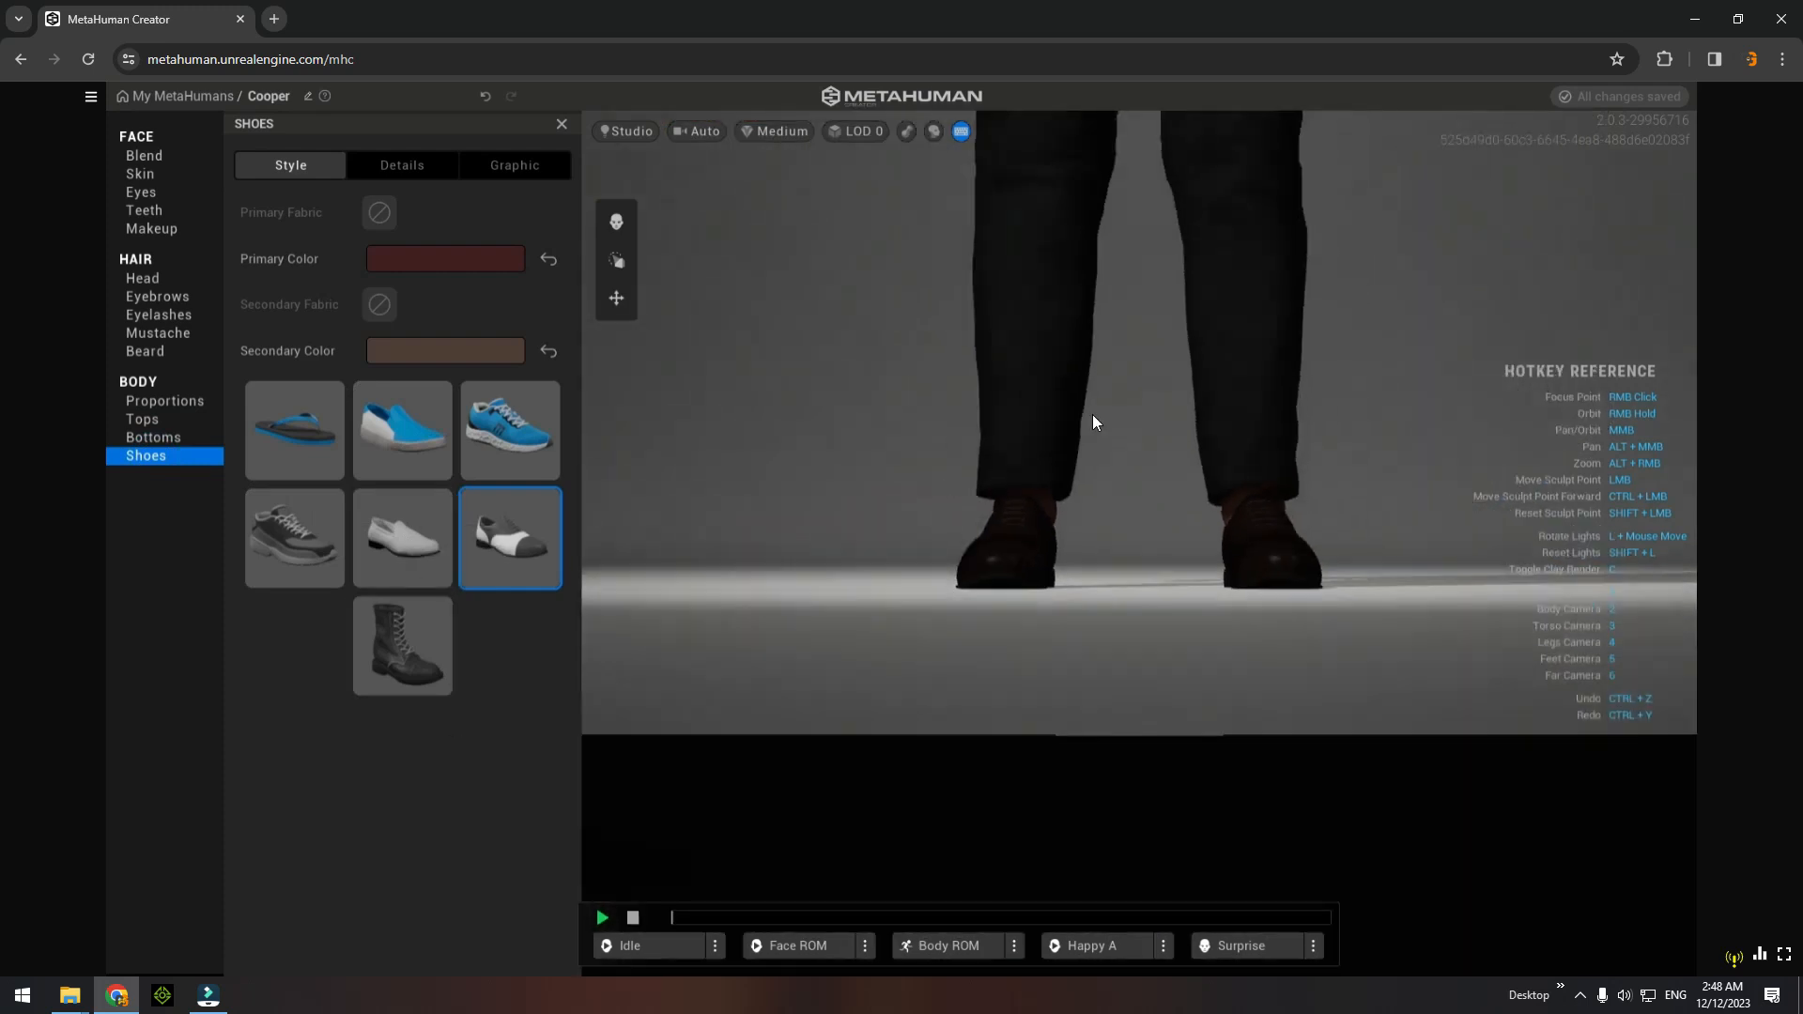
scroll(1093, 419, down, 2)
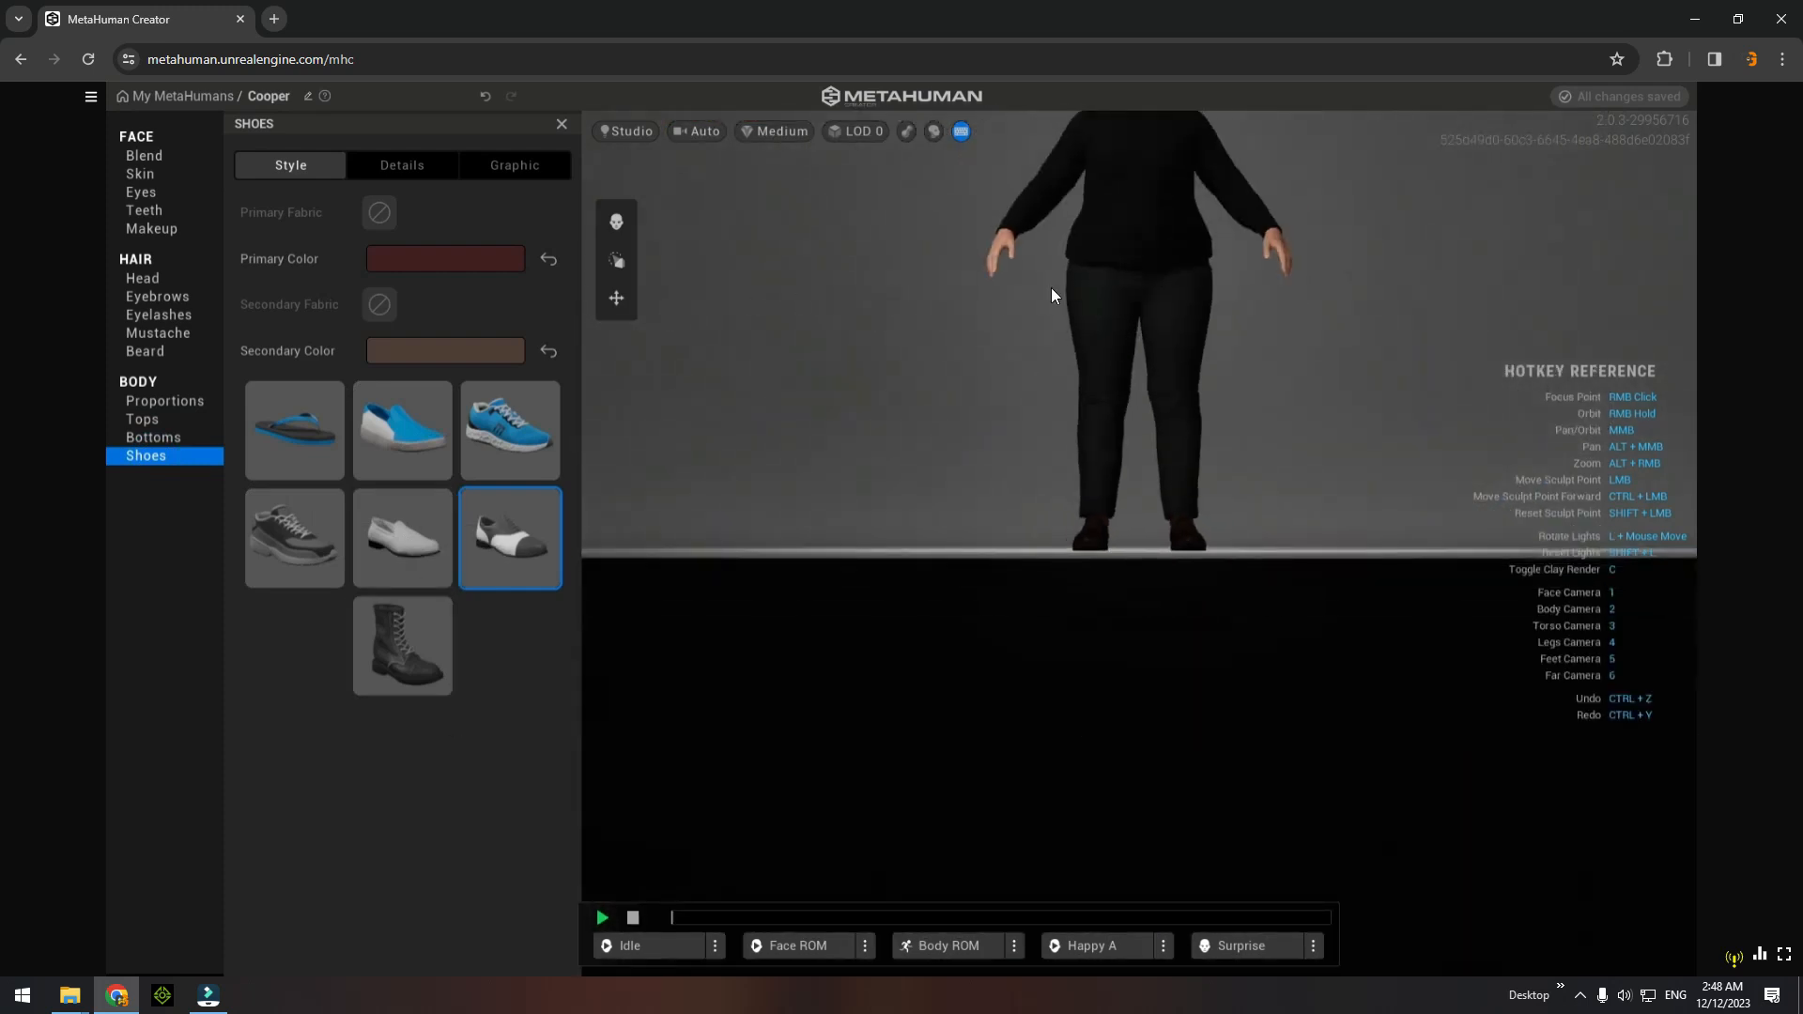
key(l)
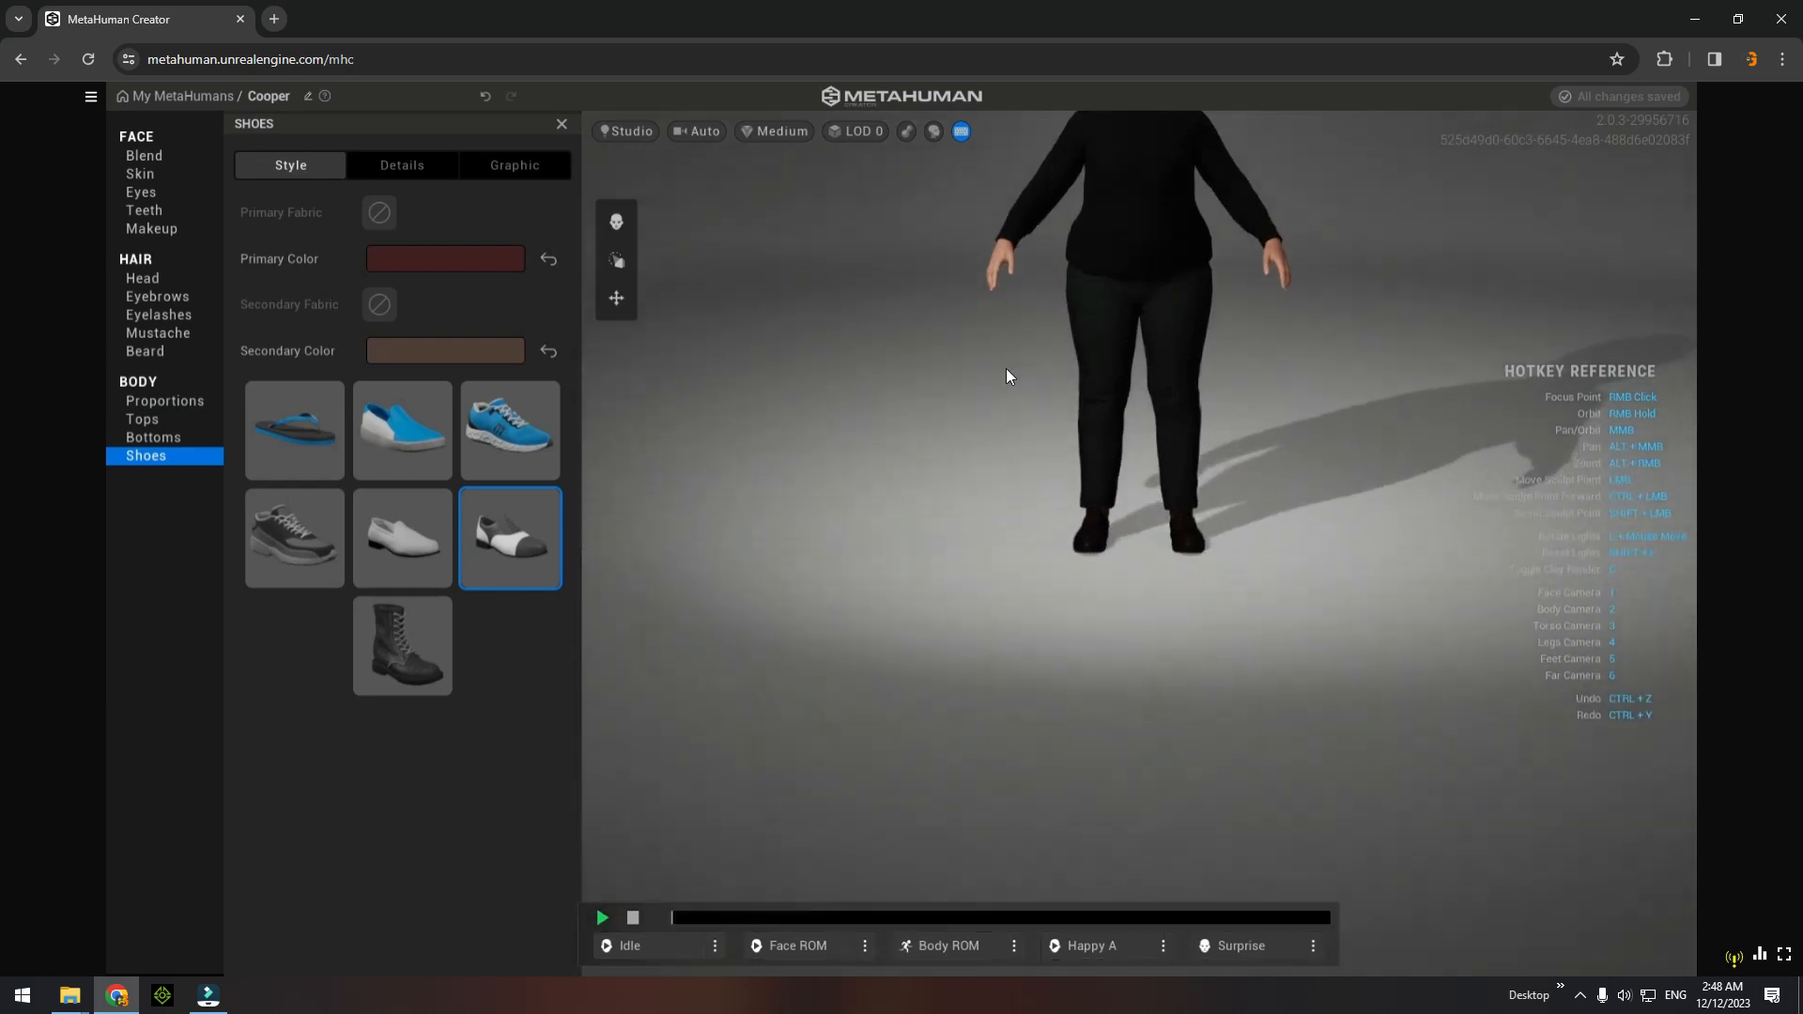
right_drag(1006, 368, 1042, 347)
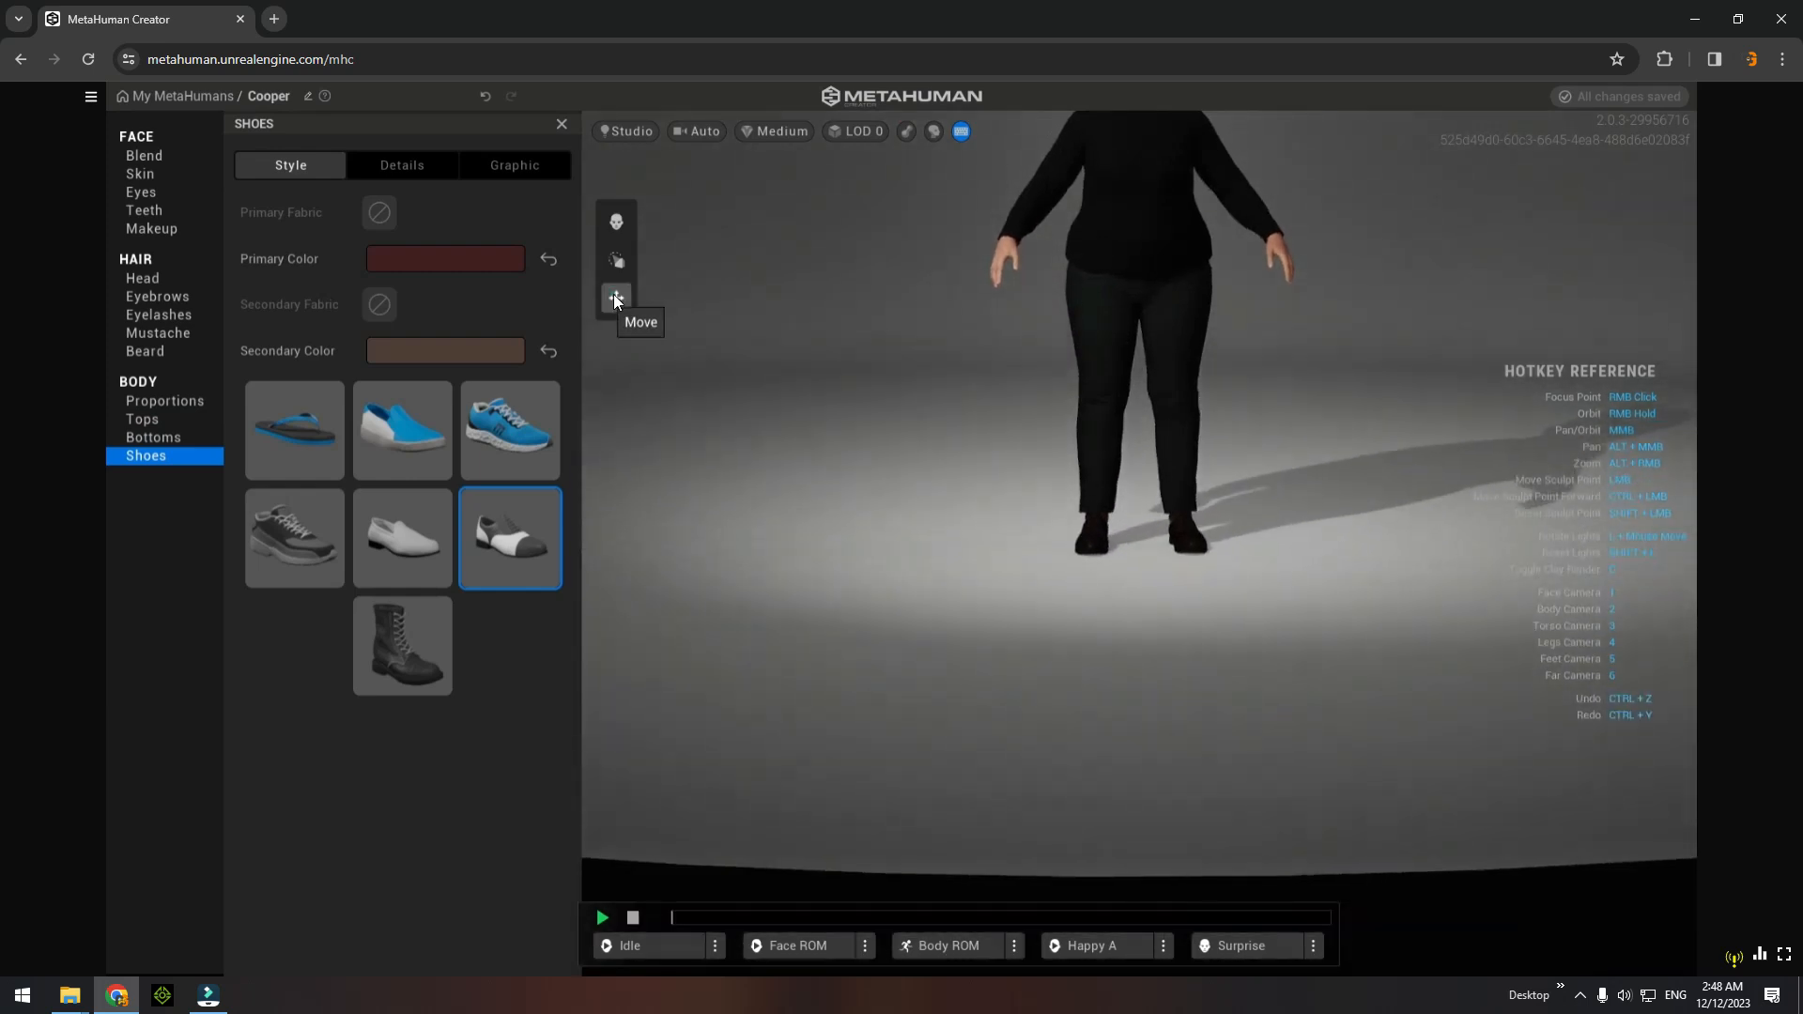
Activate the Move sculpting mode and examine its control areas on the face and the figure from farther away.
click(616, 298)
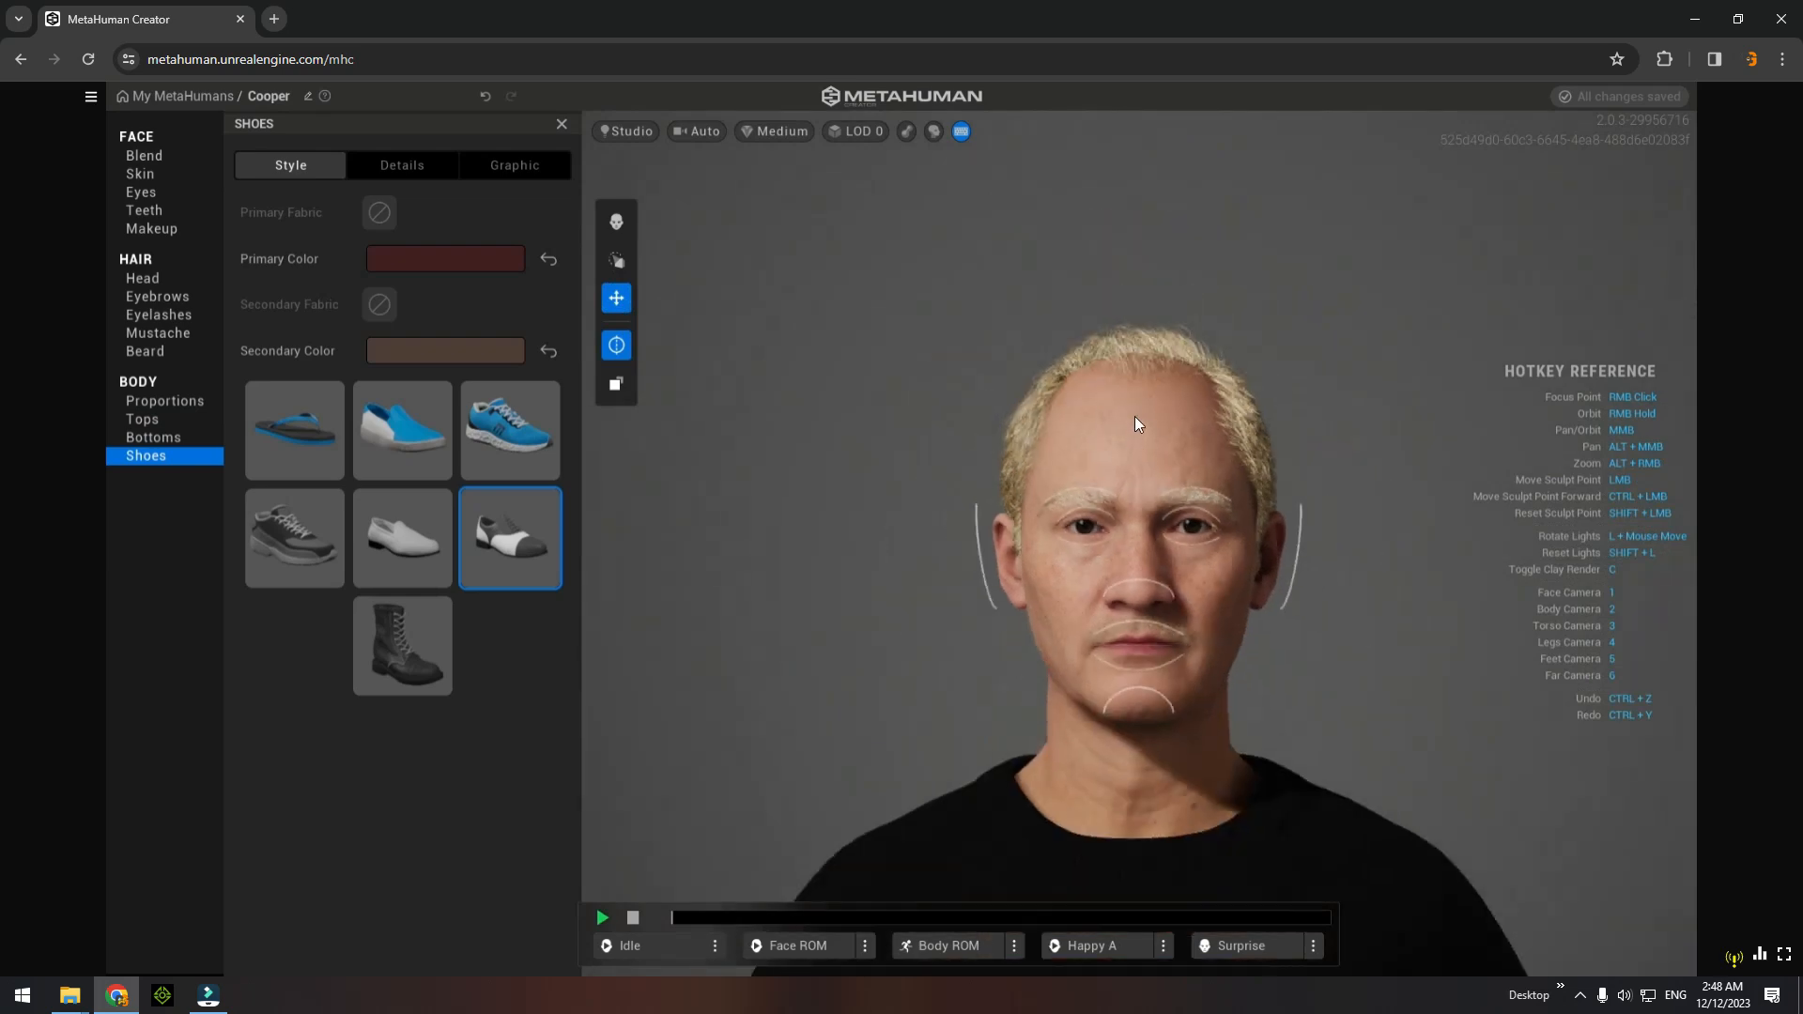
scroll(1136, 415, down, 5)
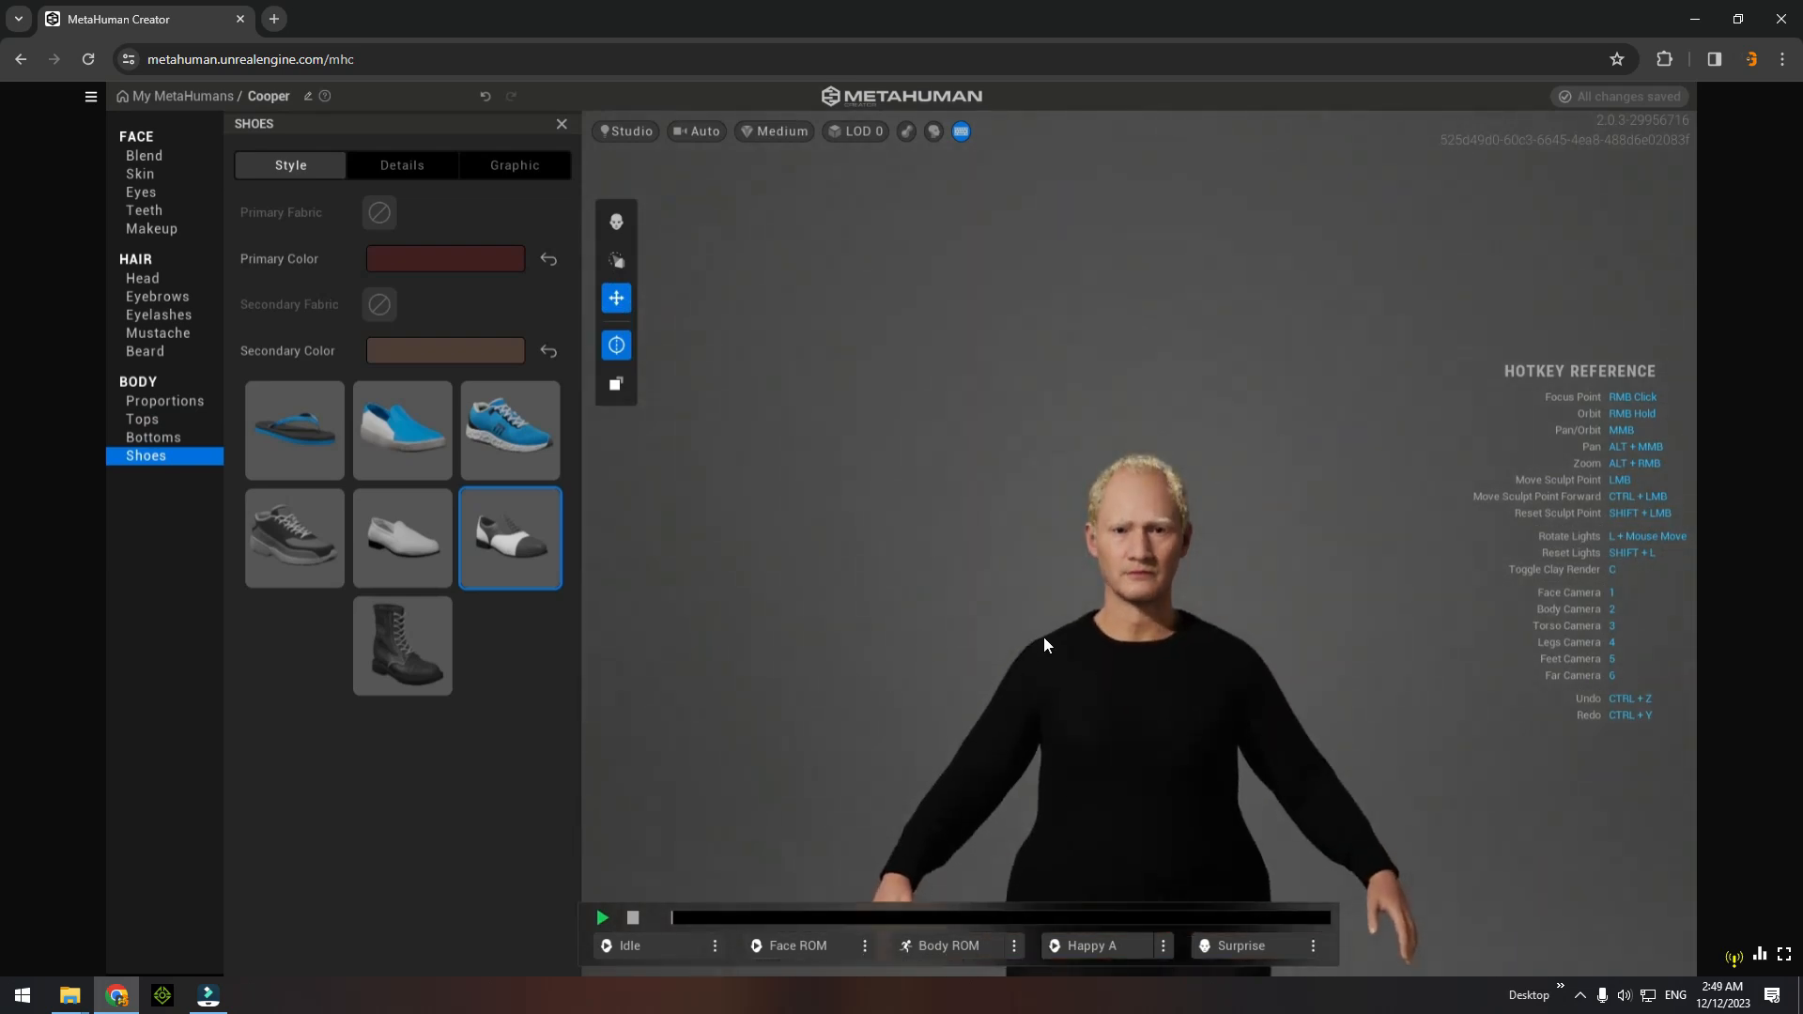
scroll(960, 420, down, 3)
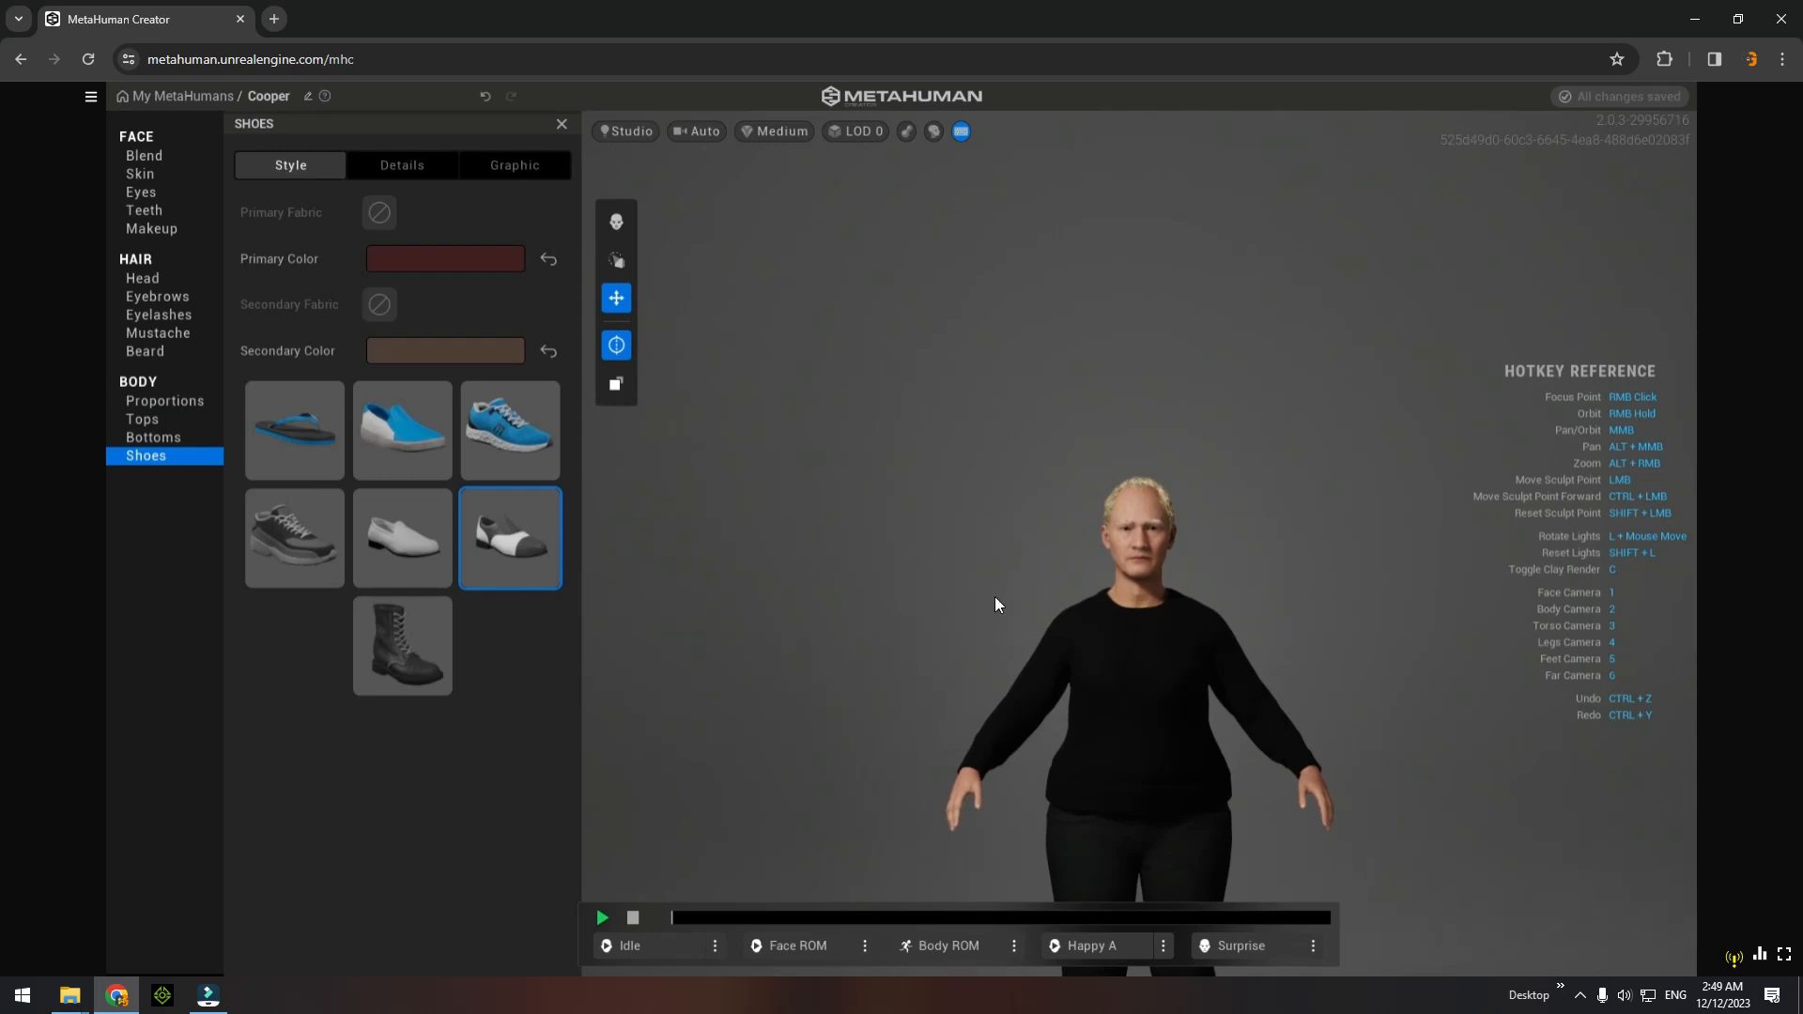
Preview the Idle animation on the body and in a face close-up, and play the Face ROM loop.
click(602, 919)
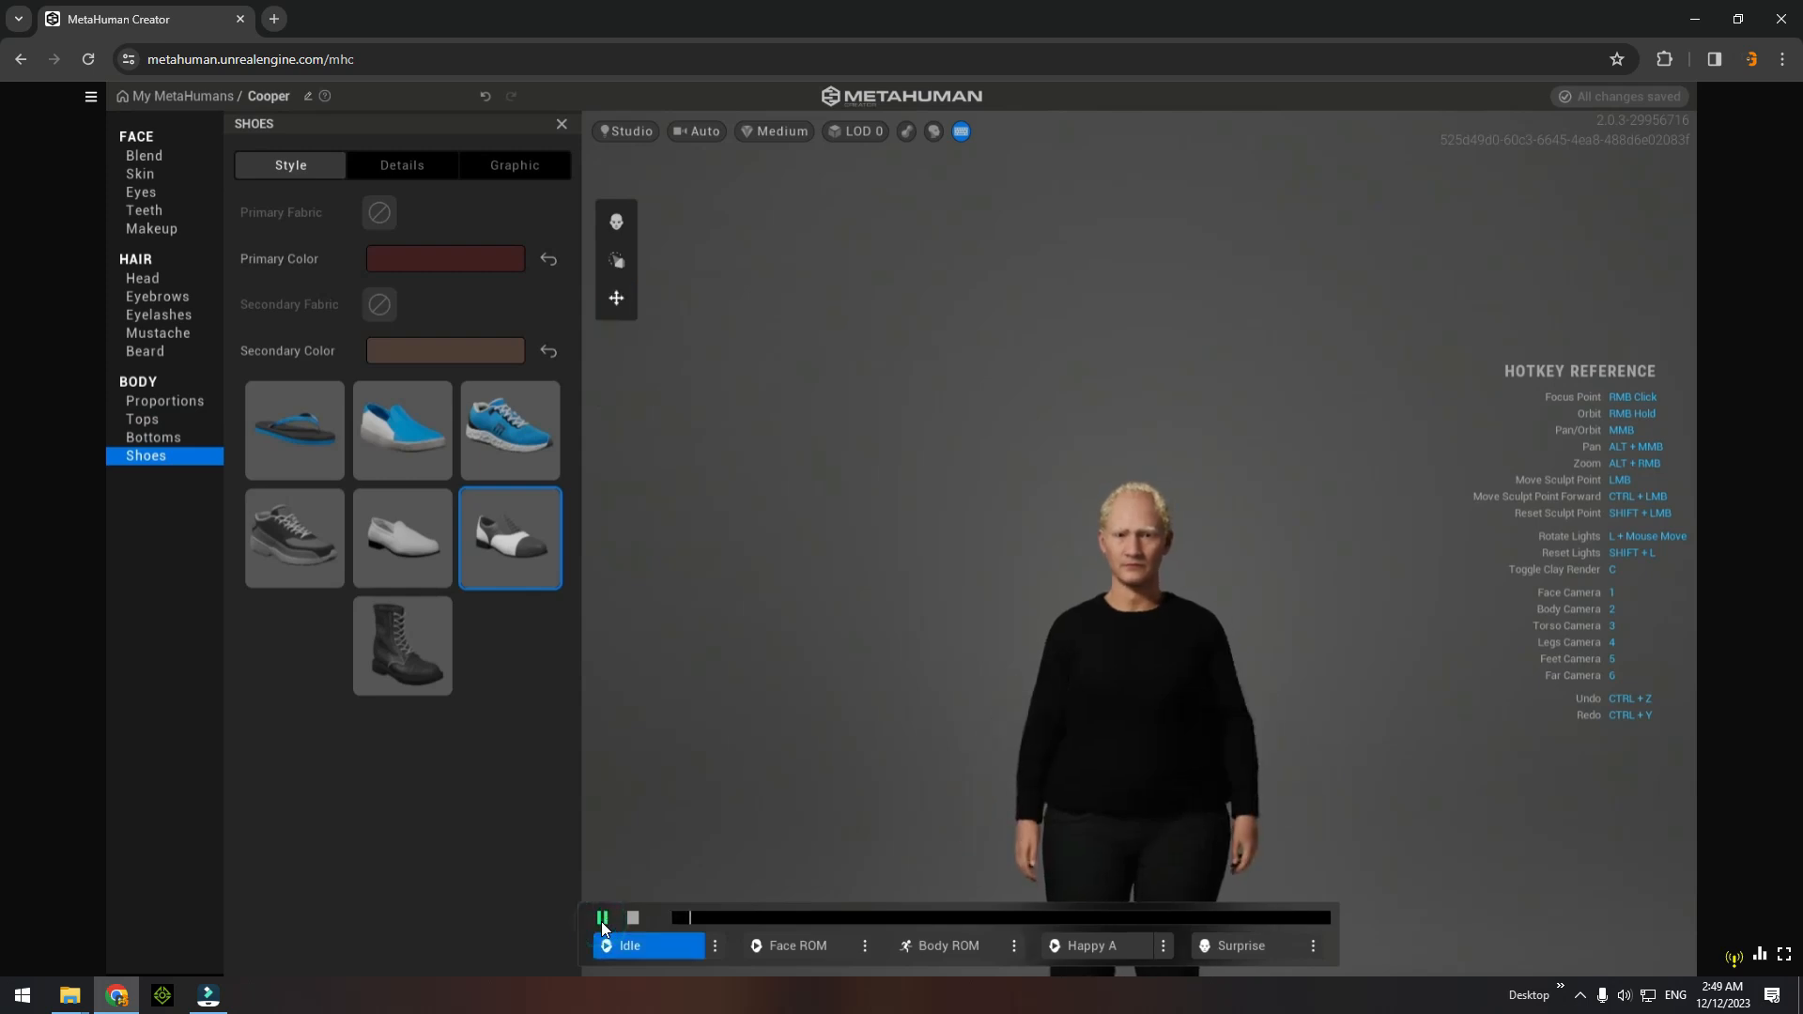
click(602, 918)
key(1)
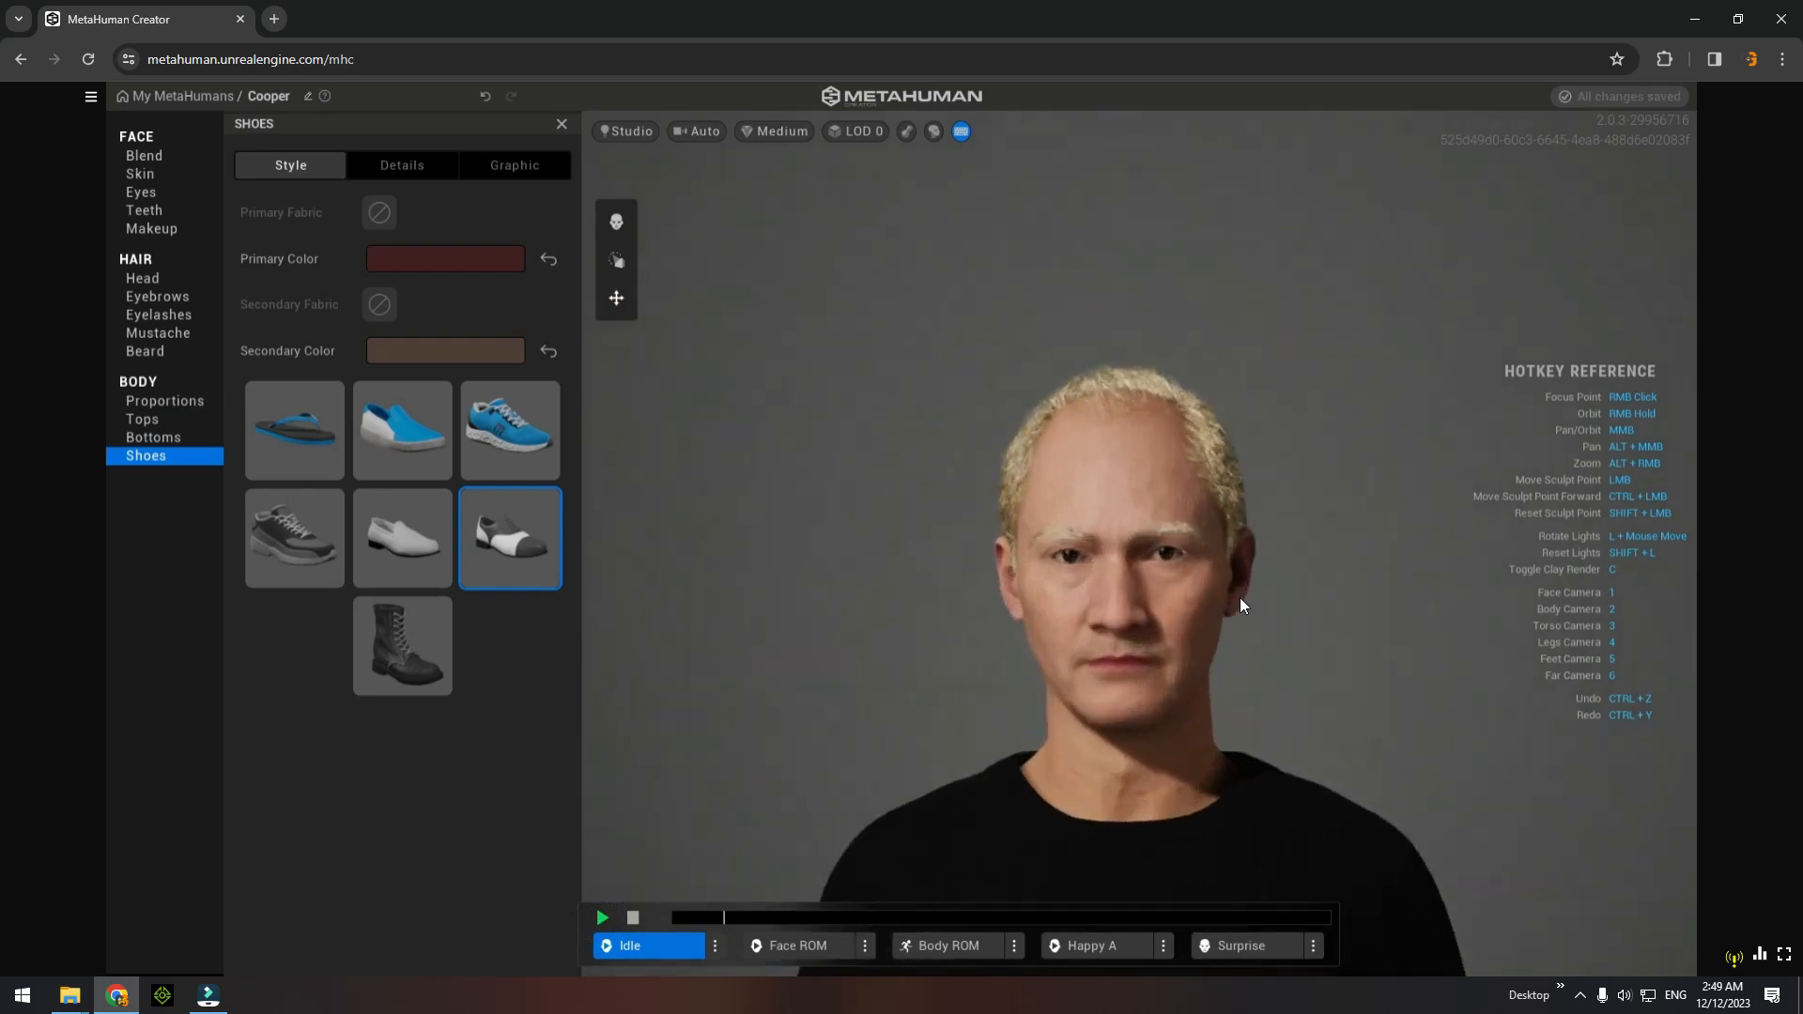
click(602, 918)
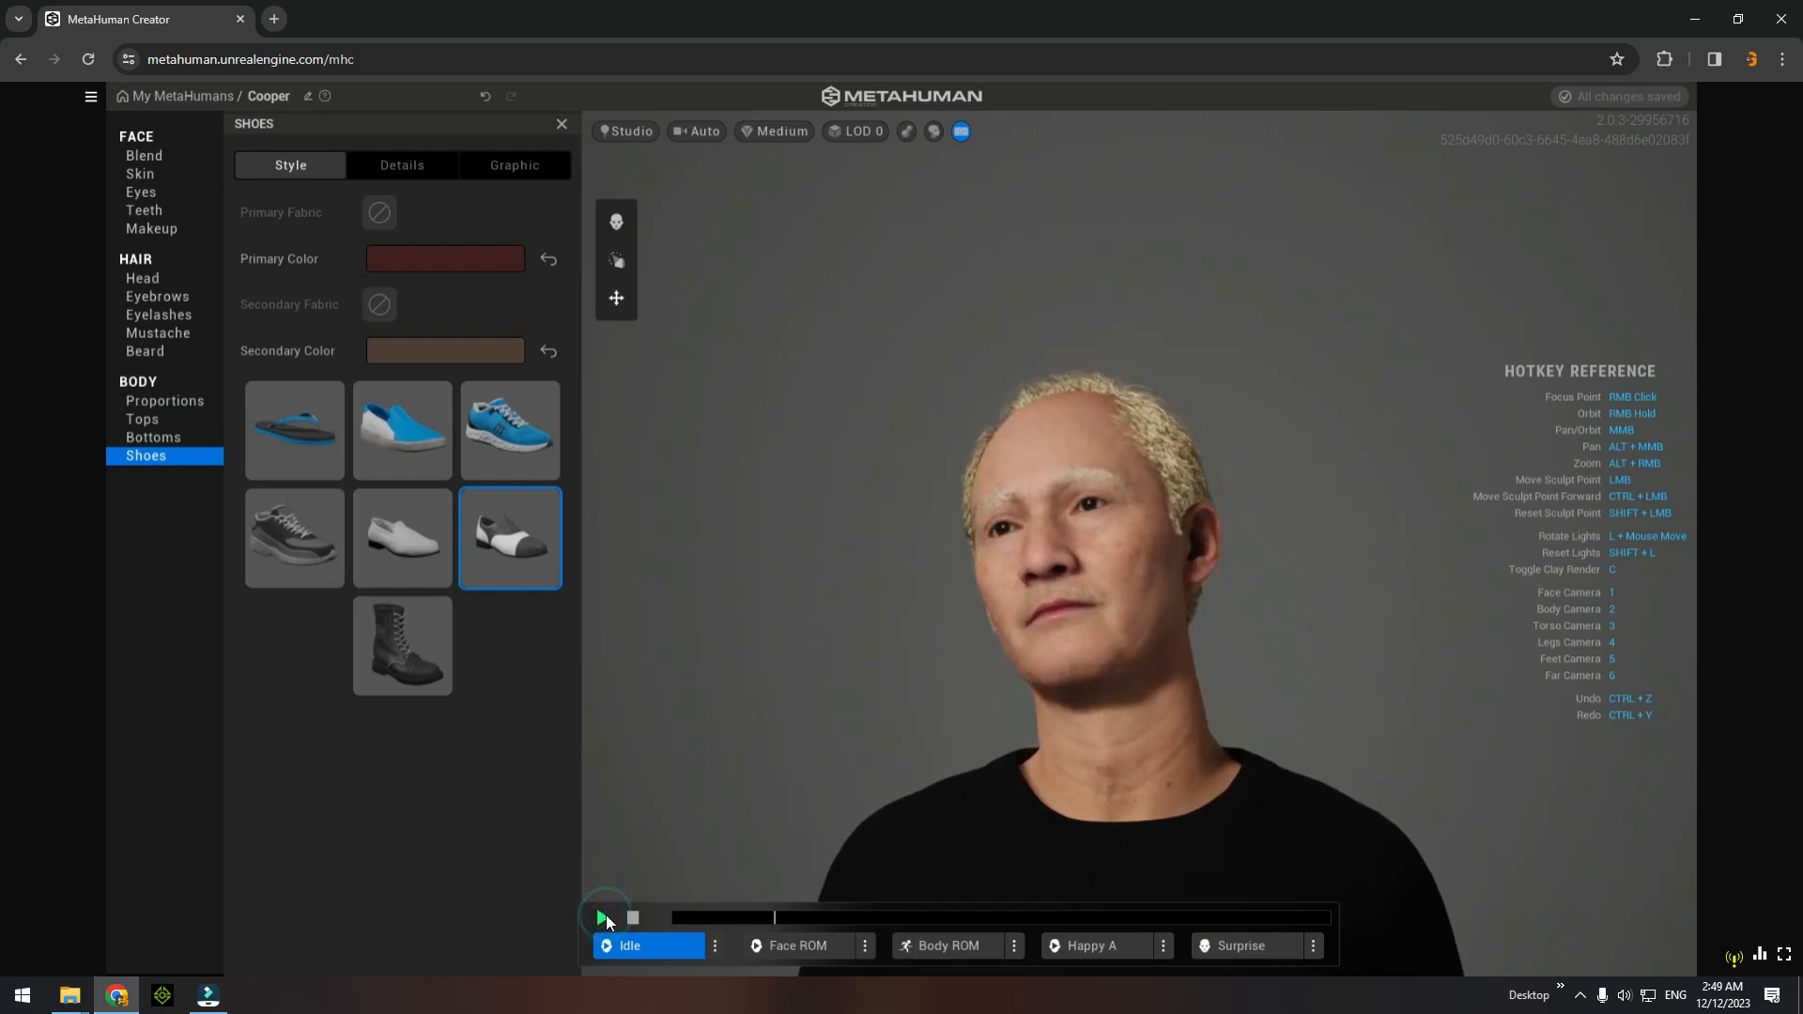
click(802, 951)
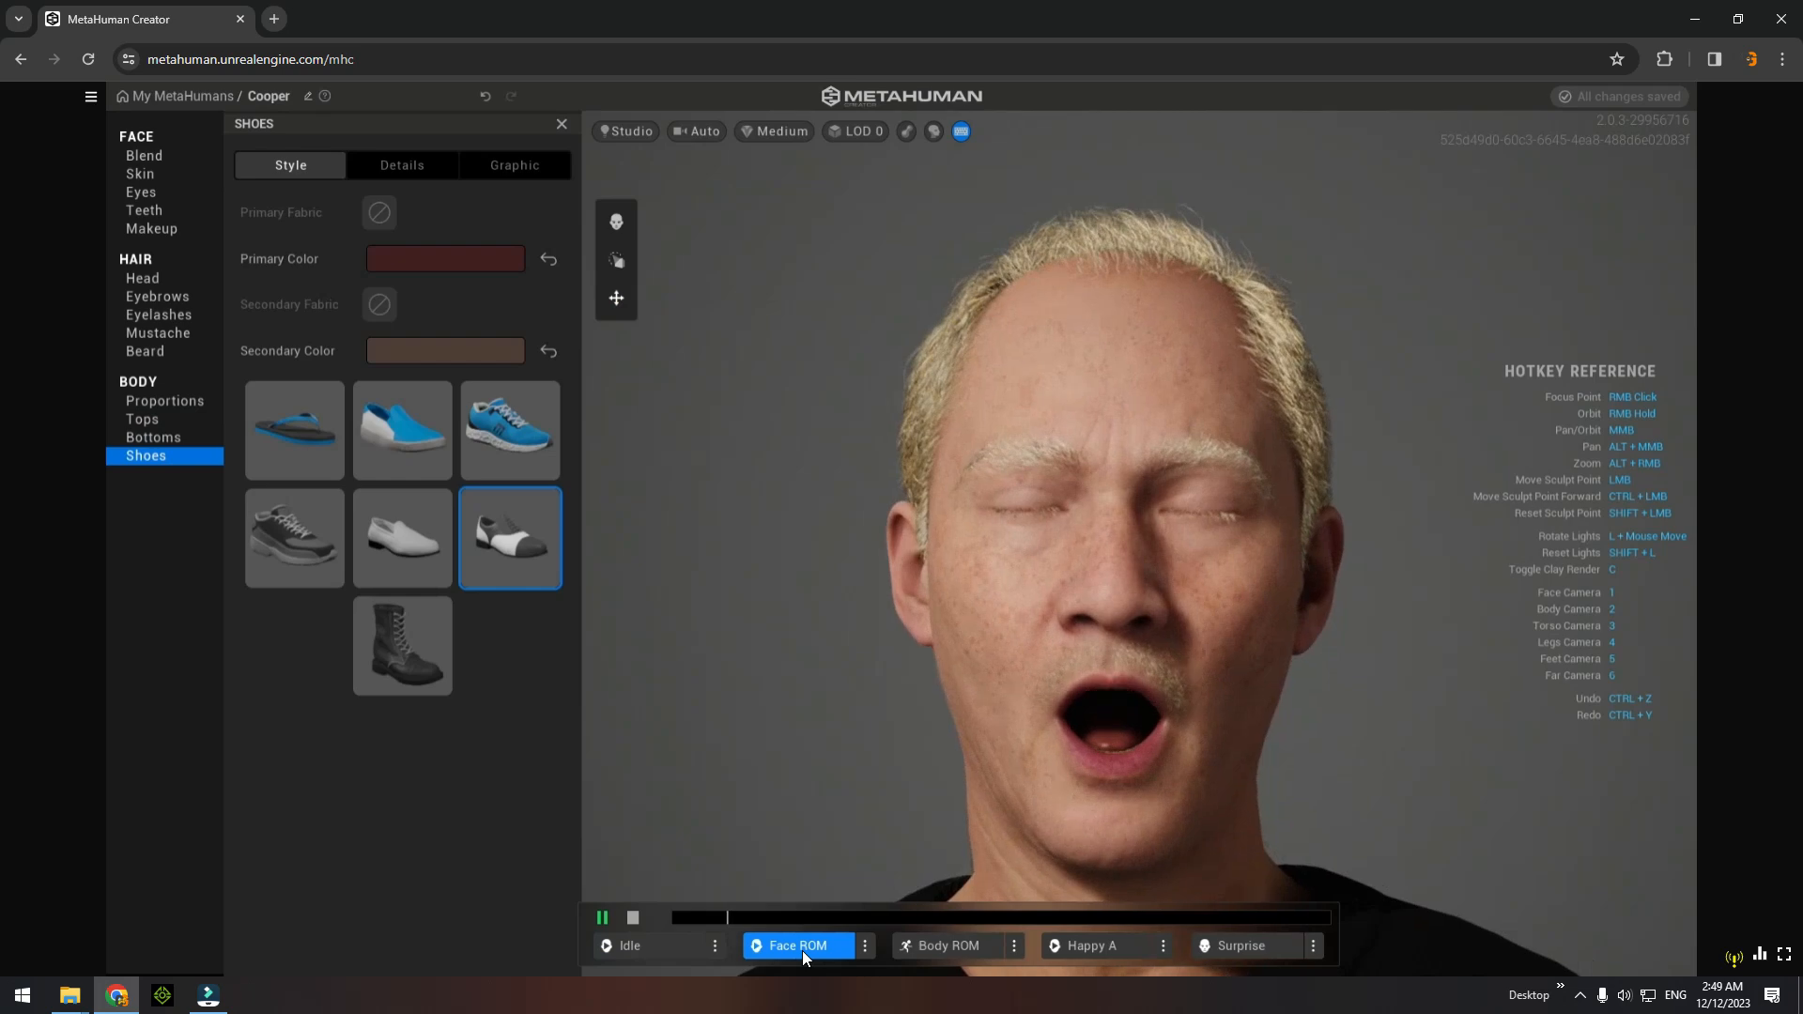
Try the Sad facial pose and the Emotional body pose in the second preview slot, and assign it the Fight pose.
click(864, 944)
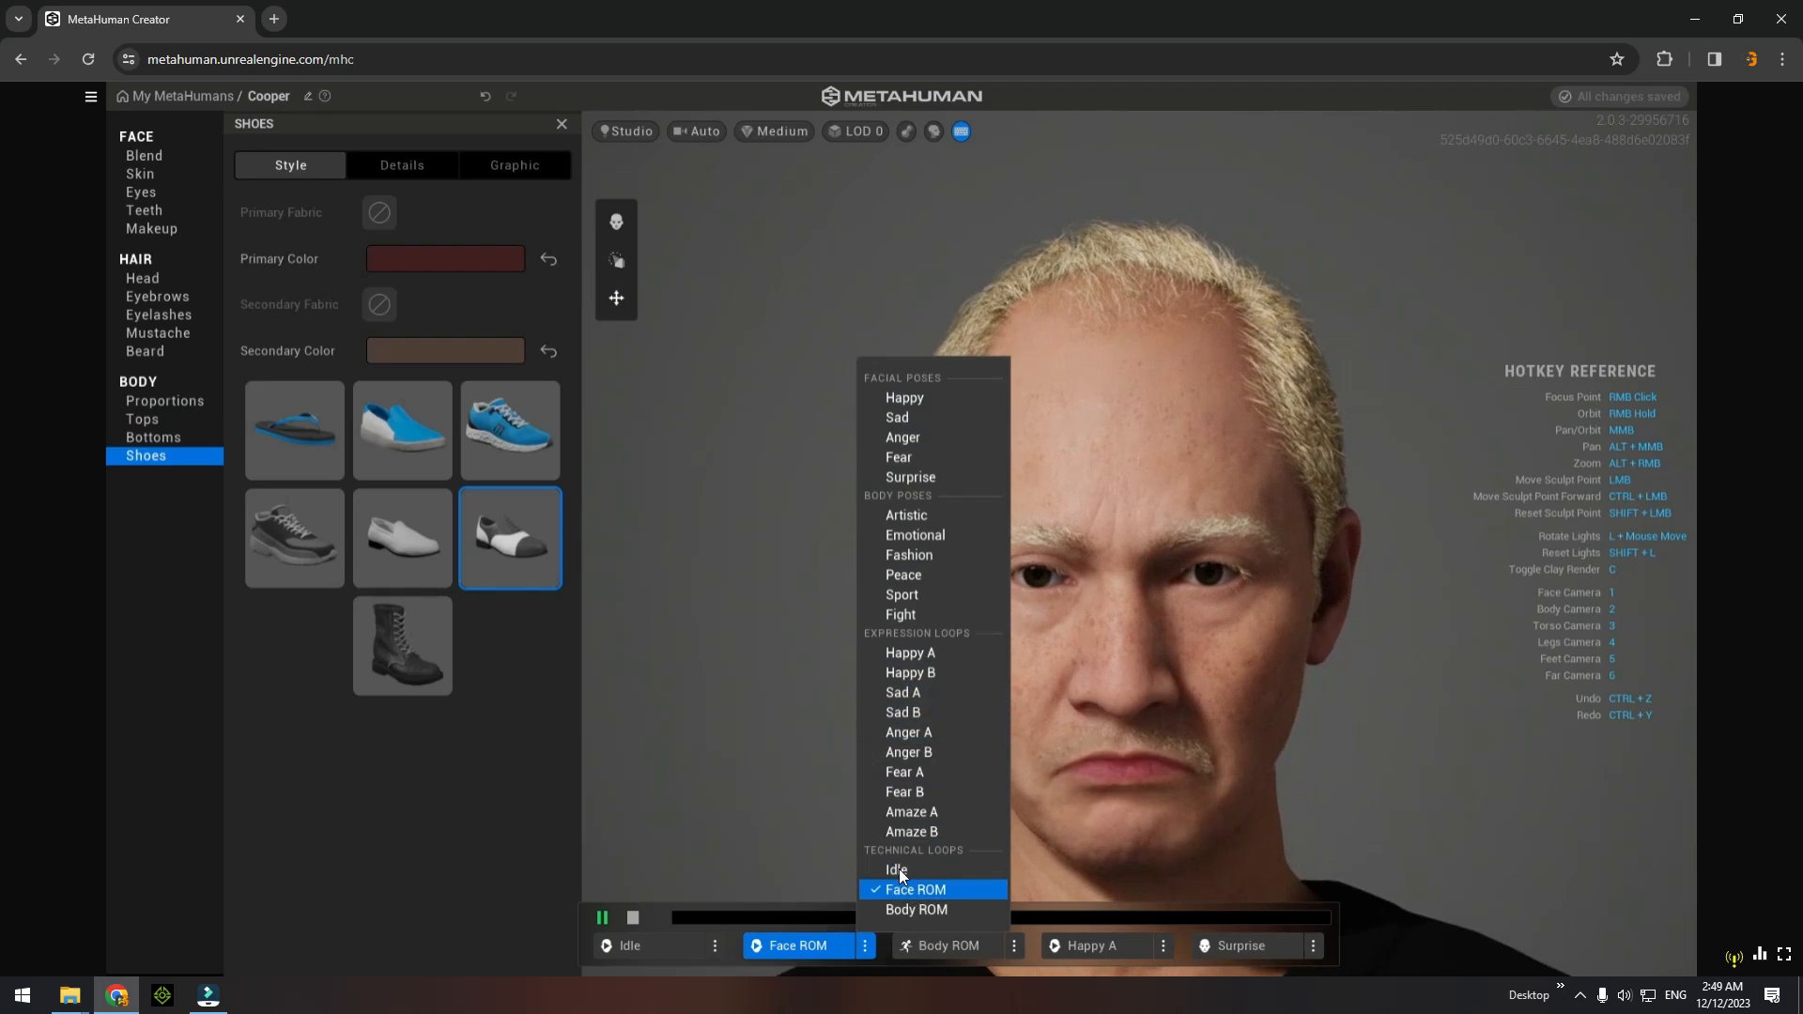
click(909, 417)
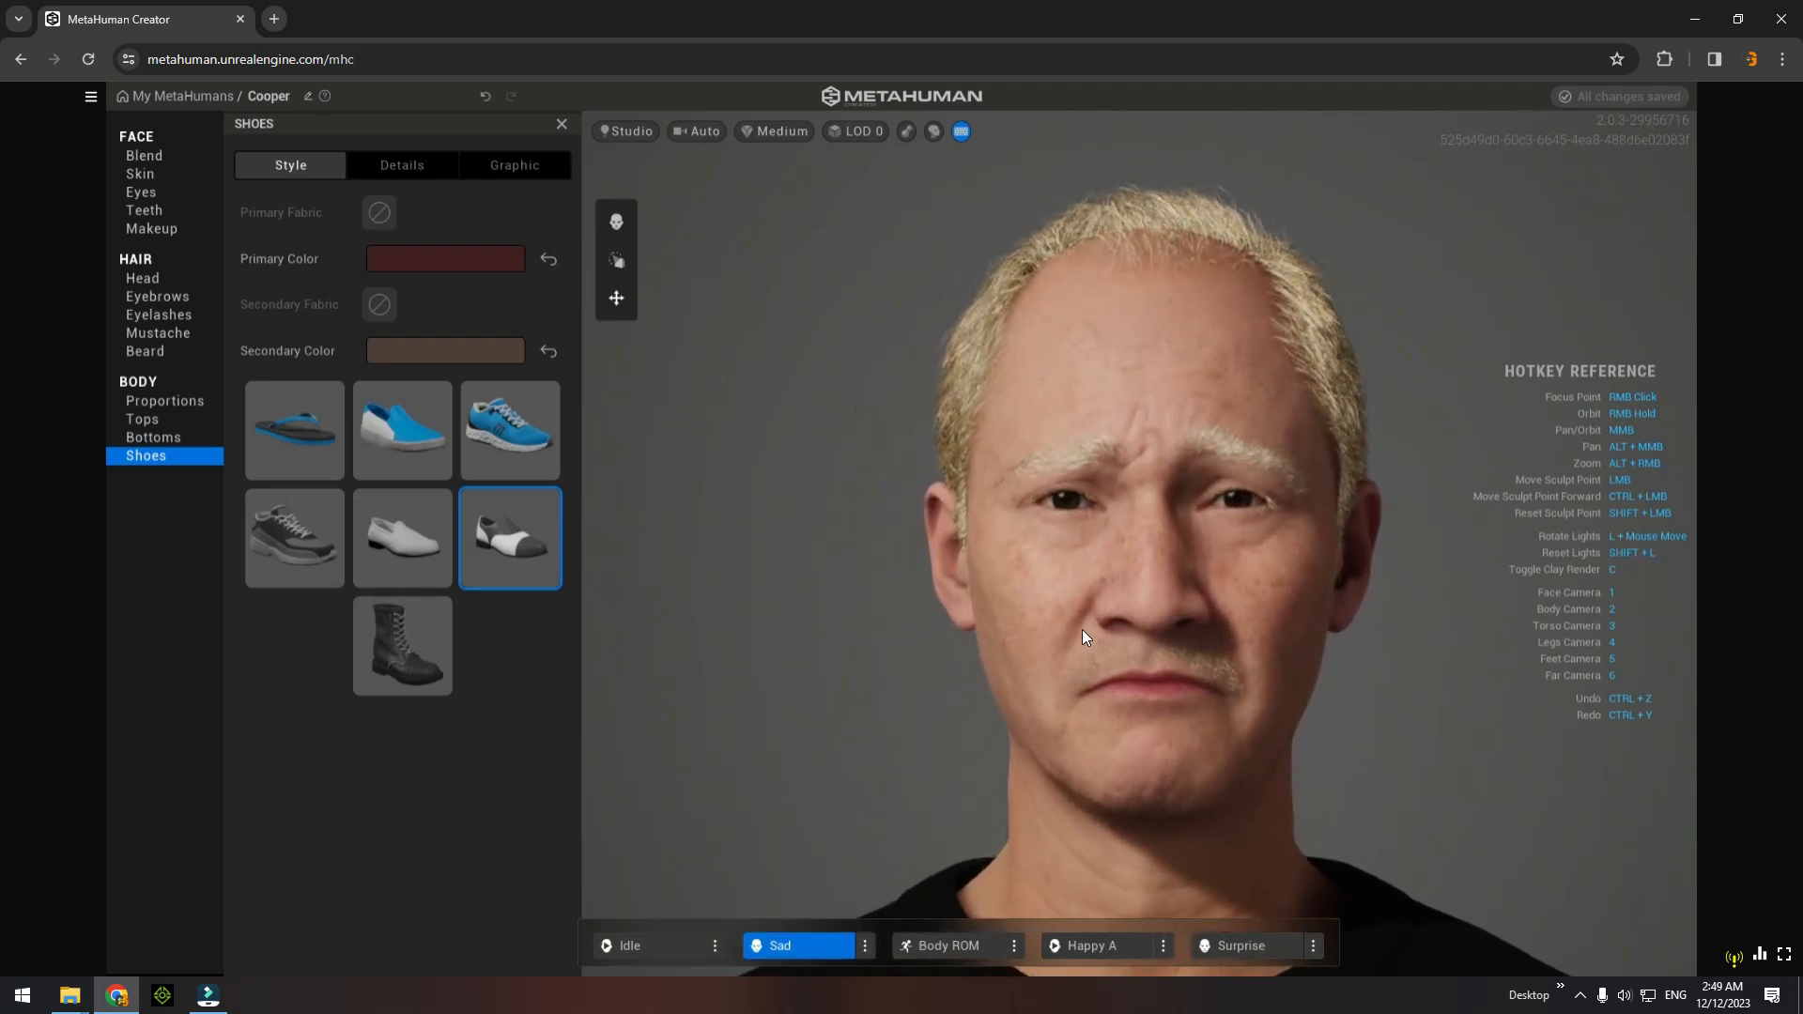
click(863, 947)
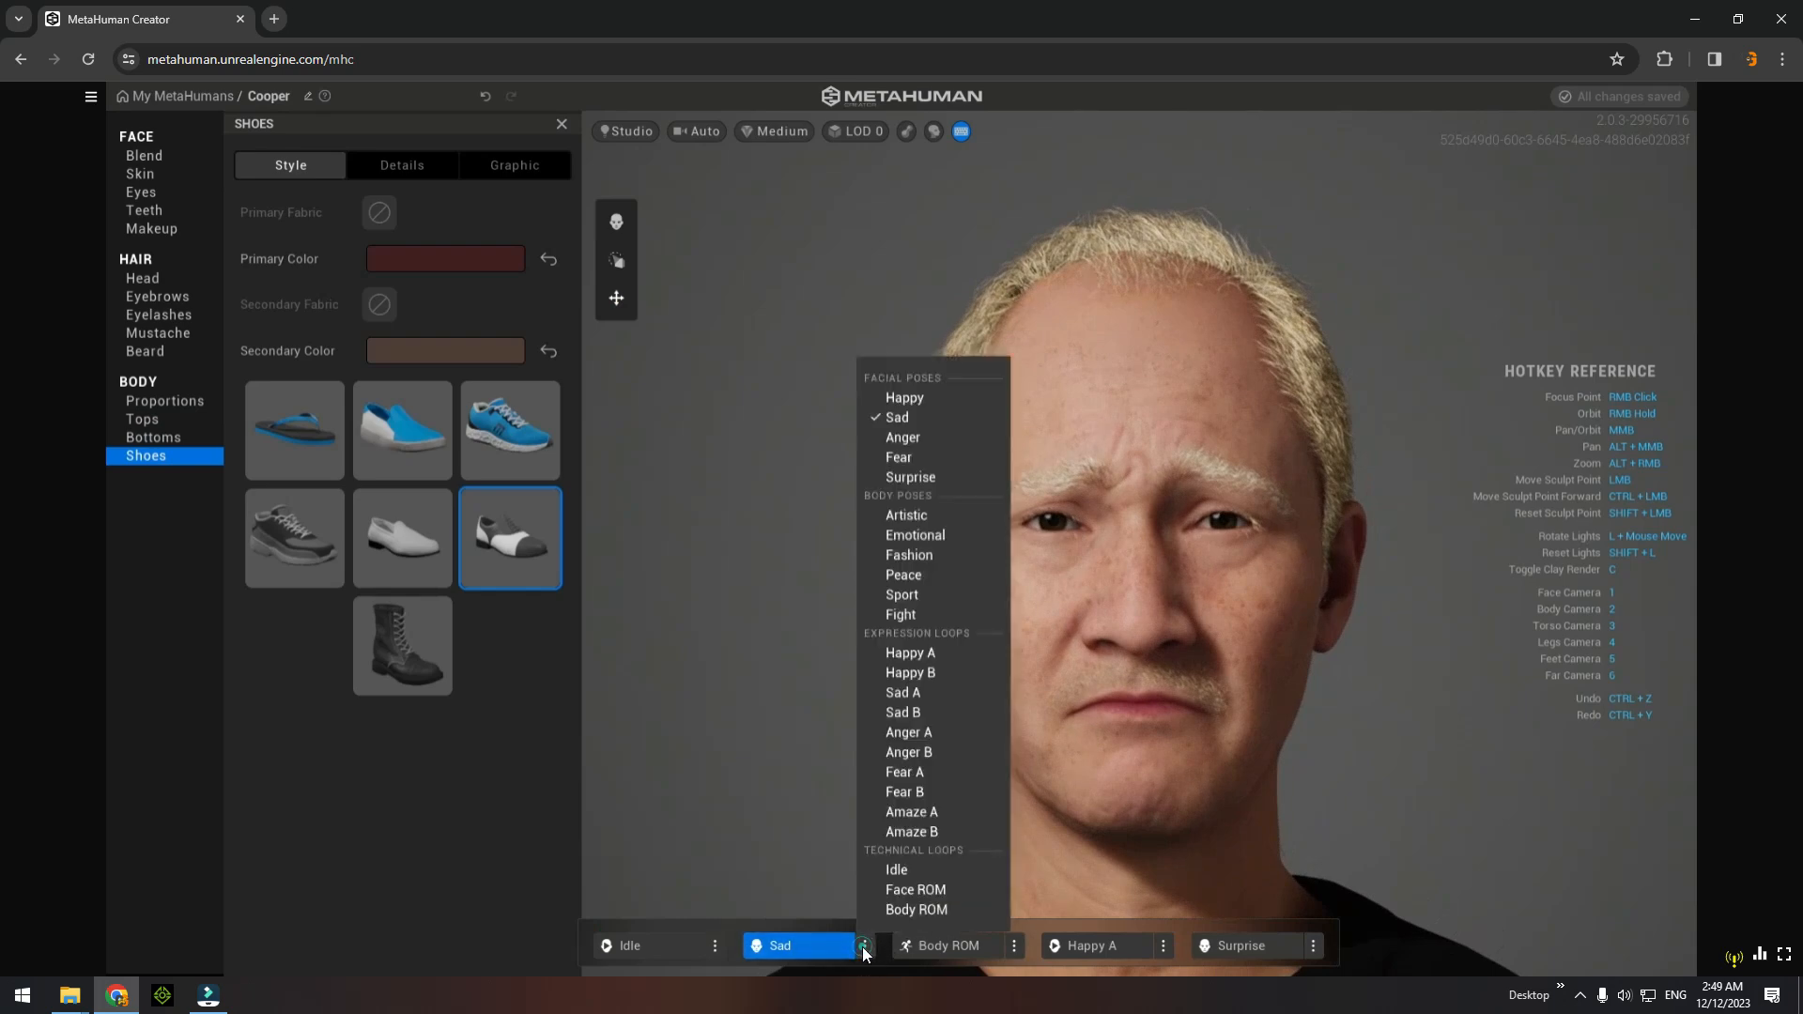
click(923, 533)
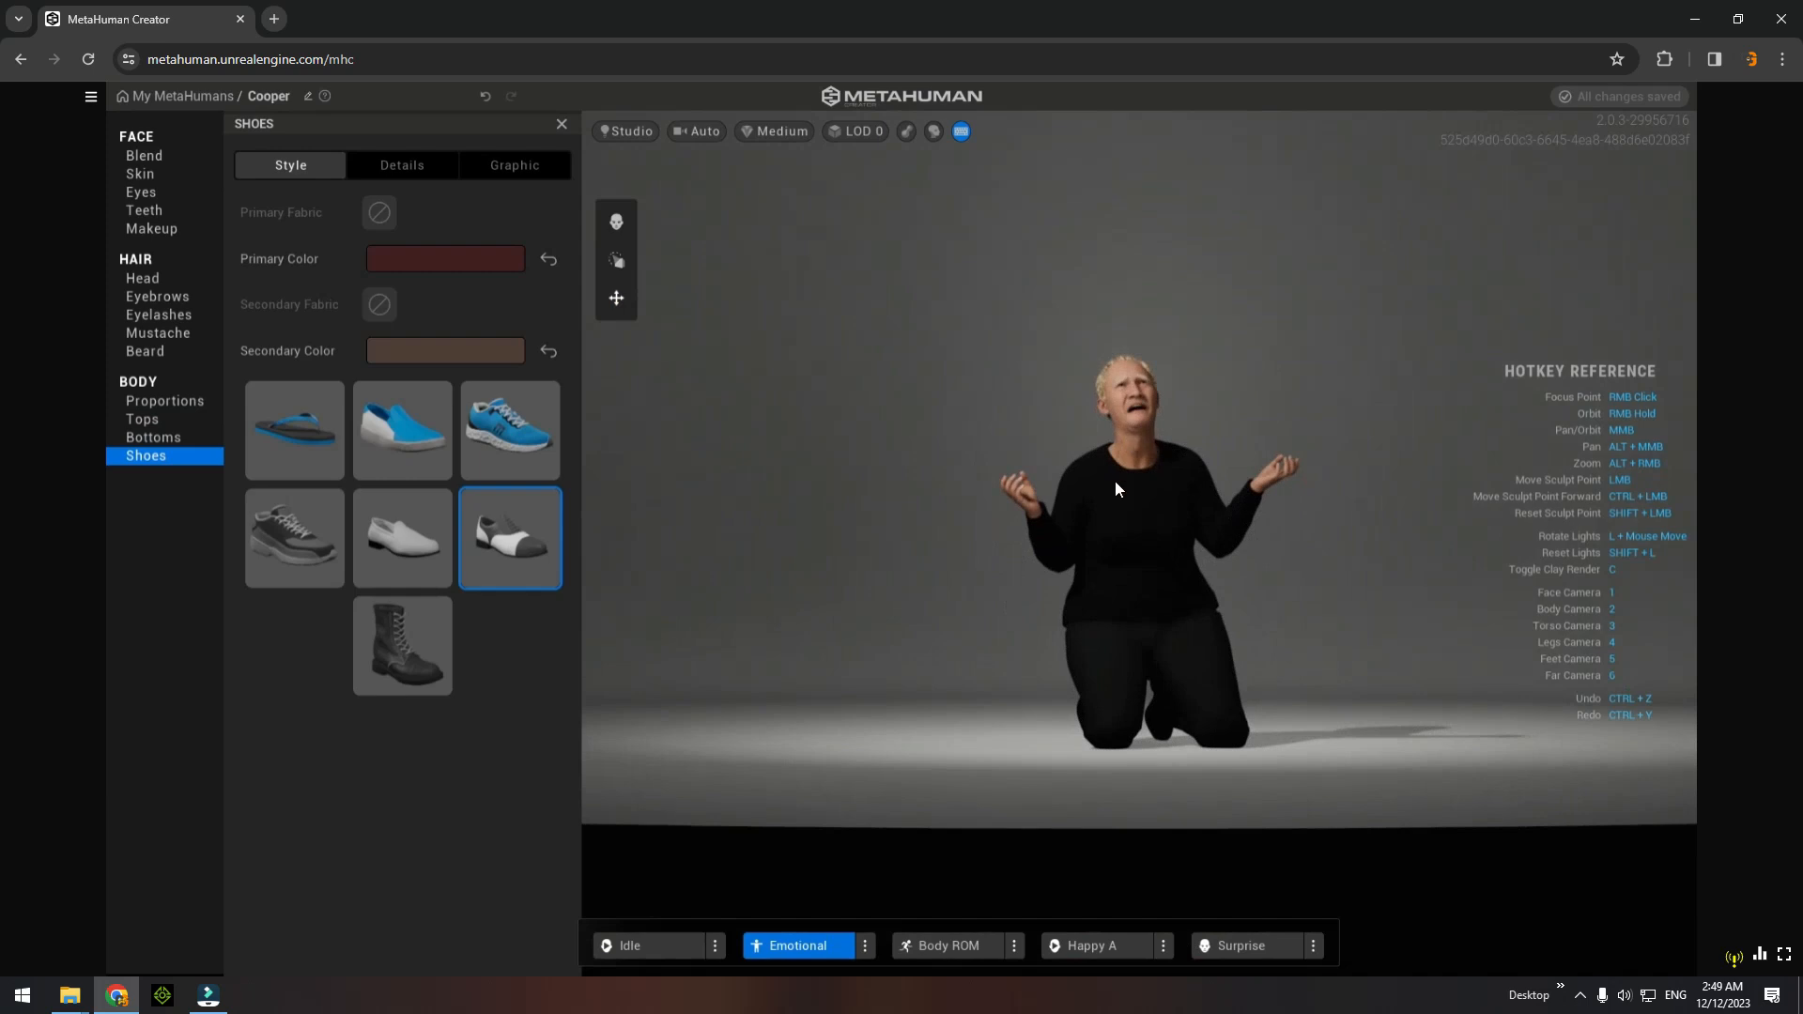
click(864, 944)
click(918, 614)
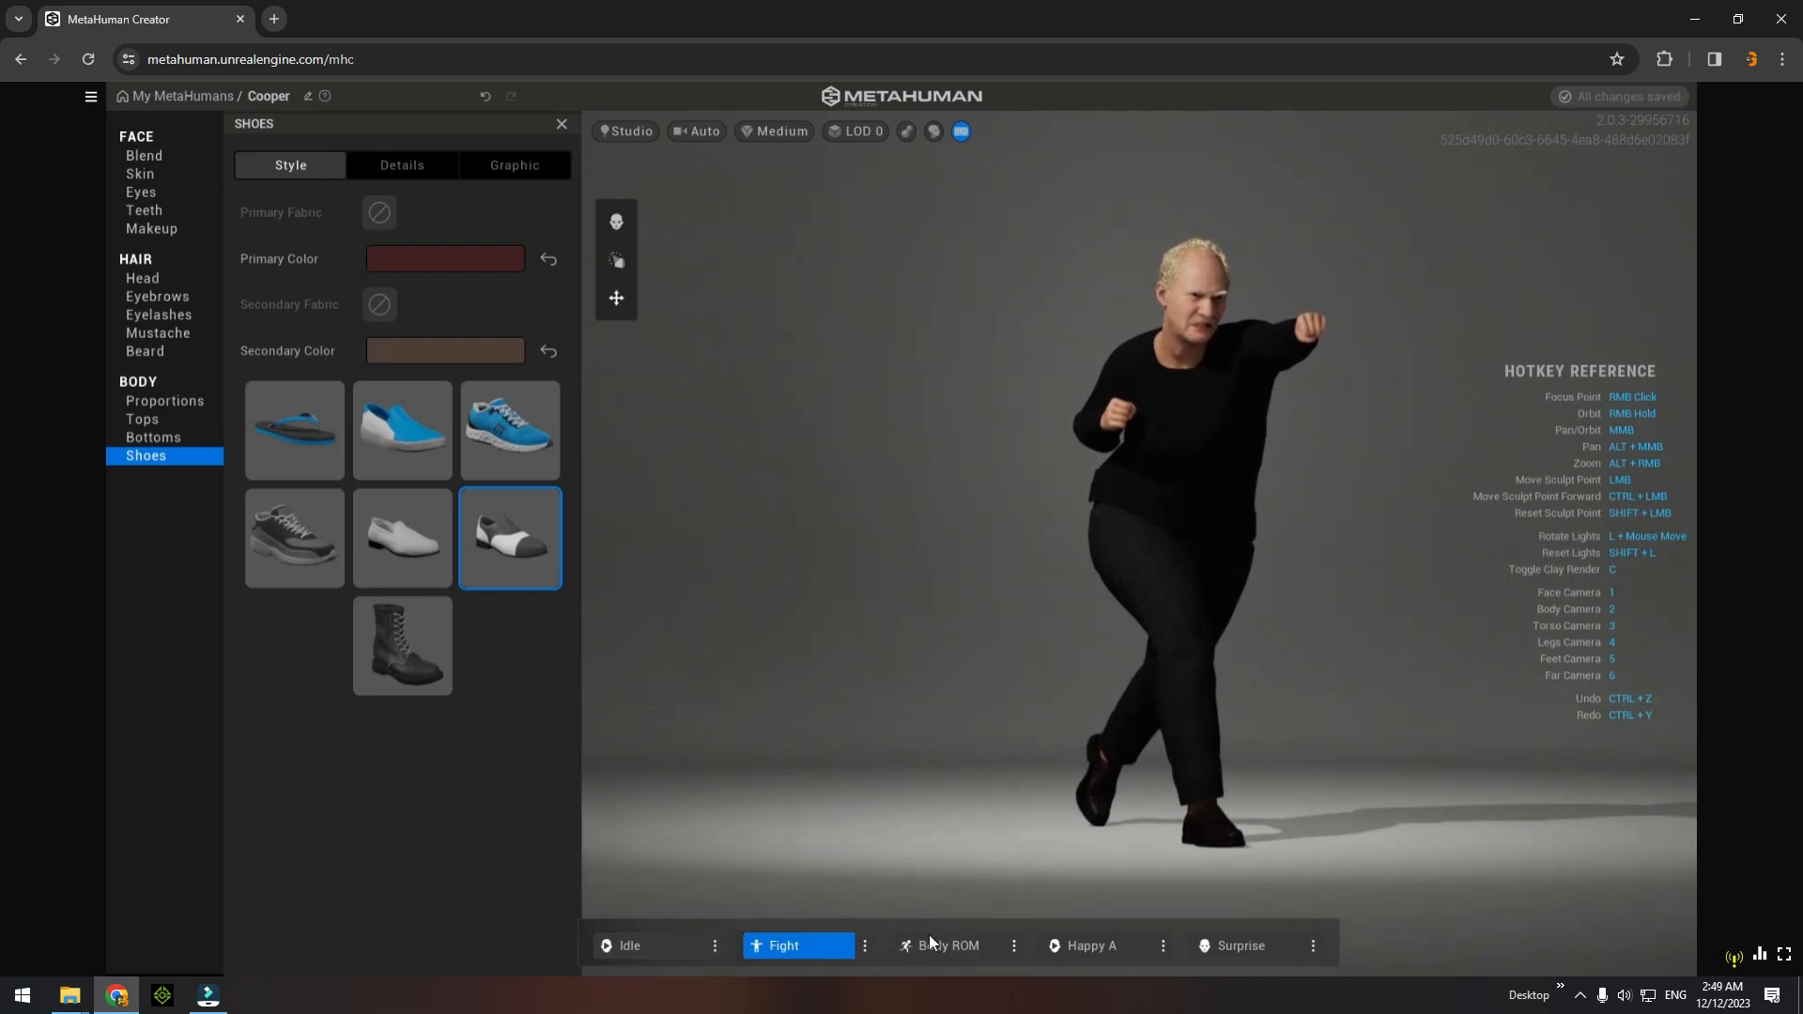
Replace the Body ROM preview with the Fear facial pose and review the other available poses and loops.
click(1012, 946)
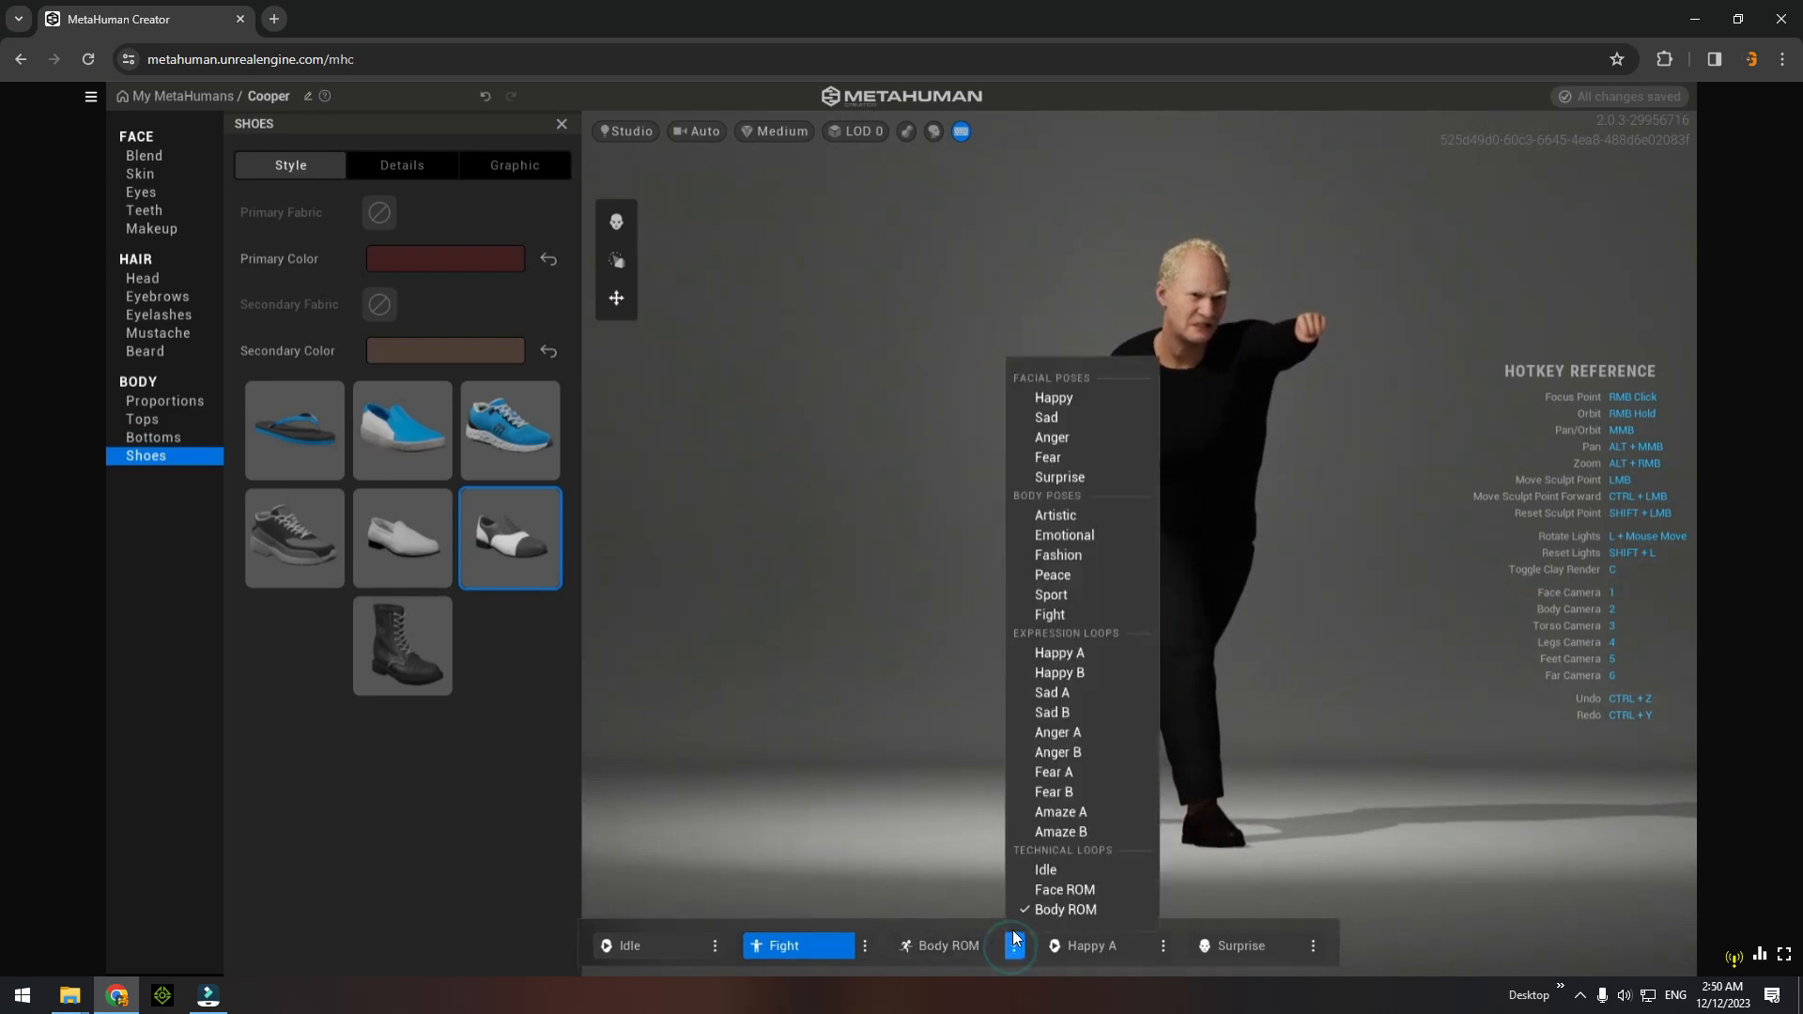
click(1059, 462)
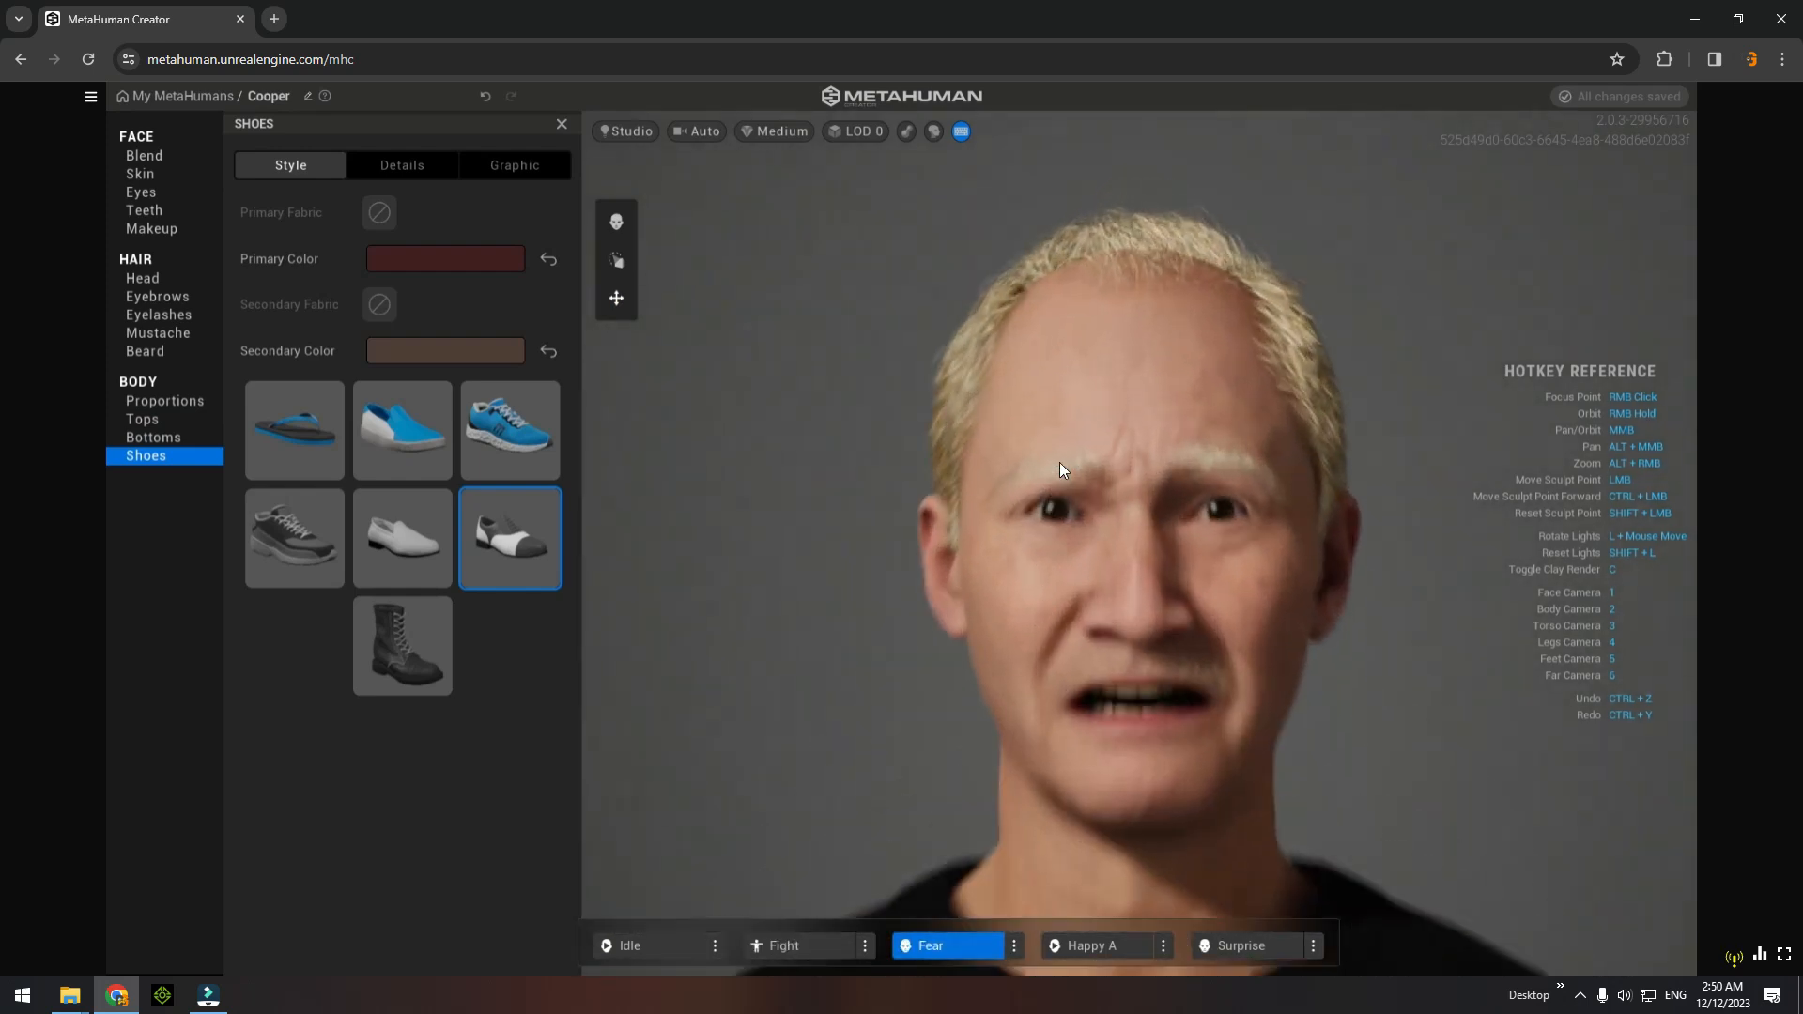
click(1013, 945)
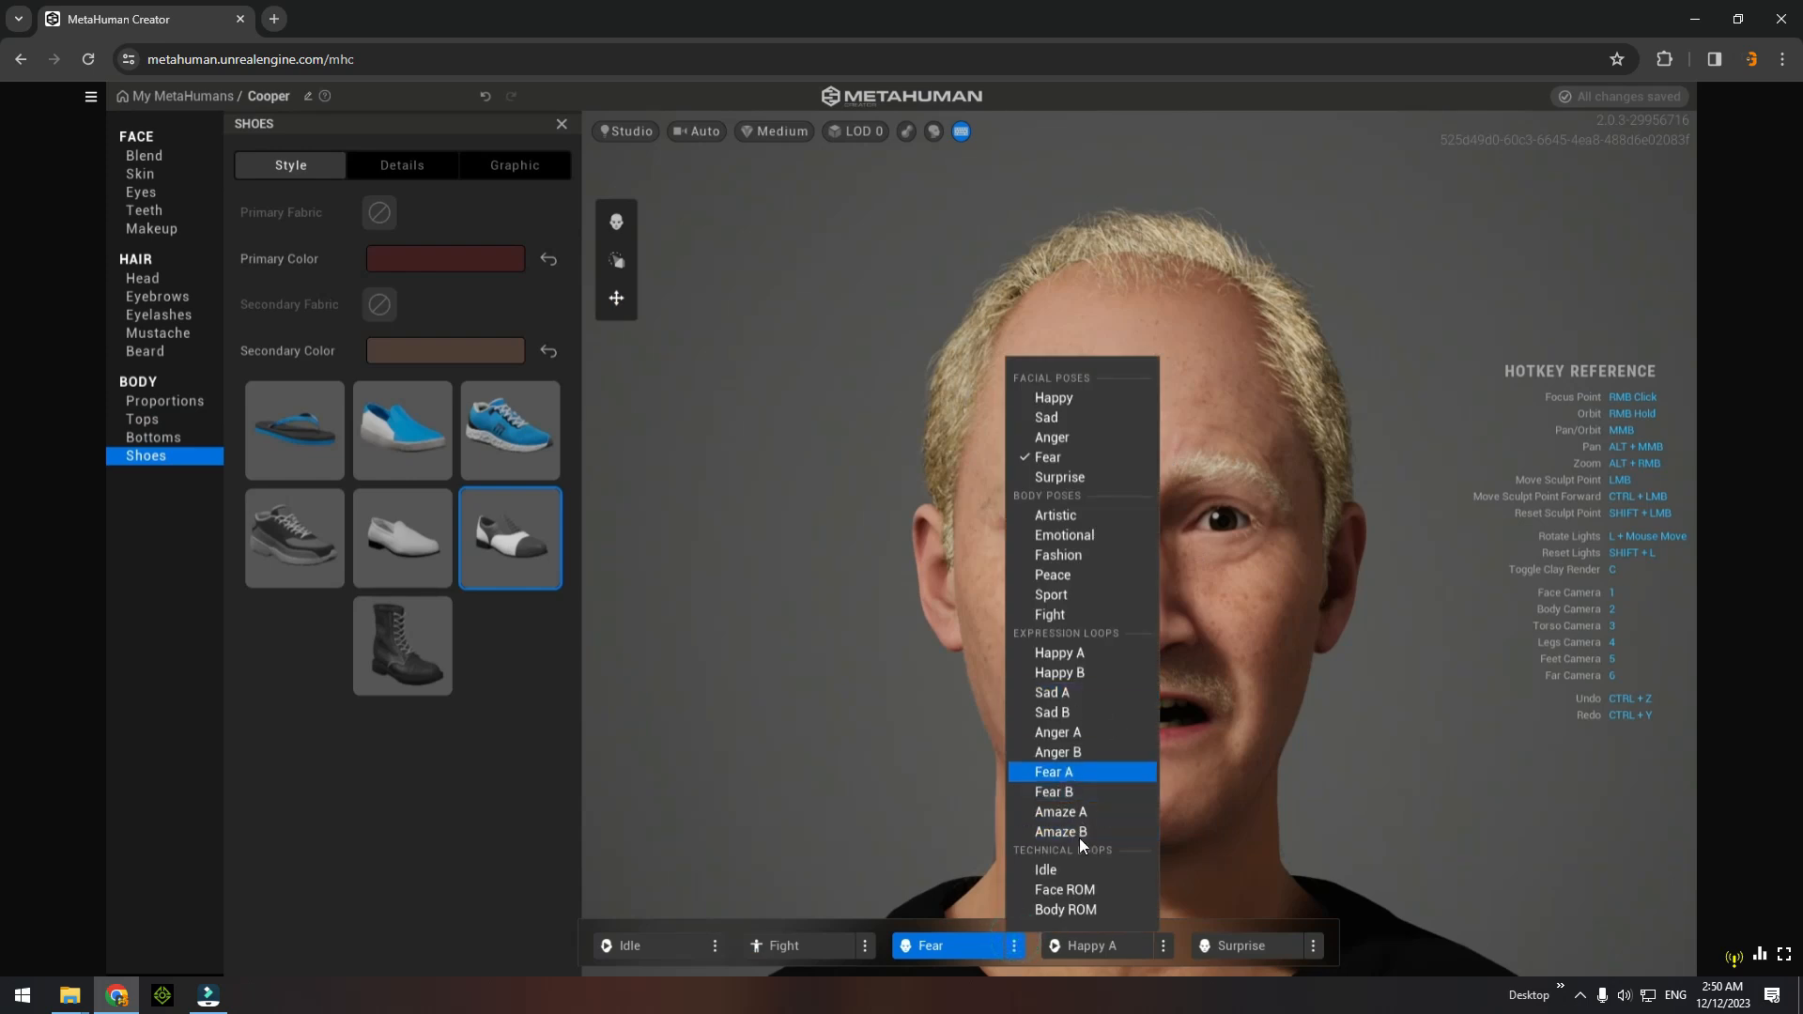
Try the Sad facial pose in the Happy A preview slot, assign it the Anger A loop and pause the playback.
click(1163, 945)
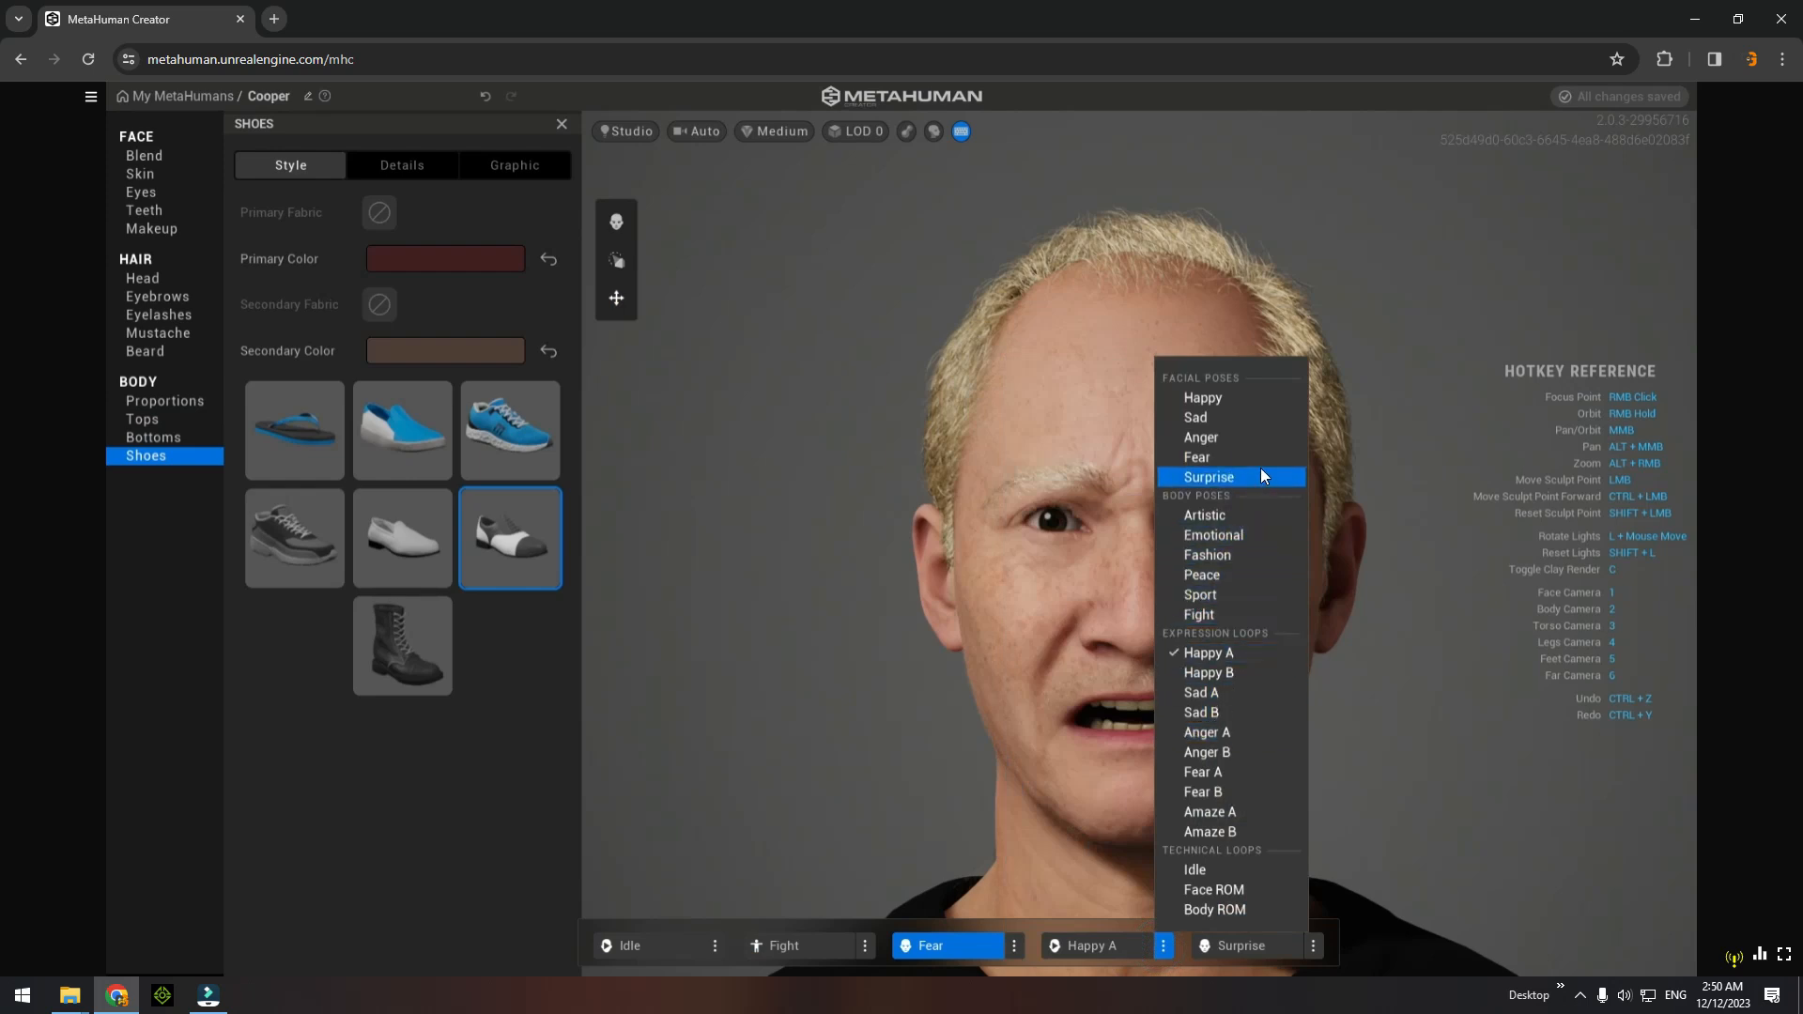
click(1228, 423)
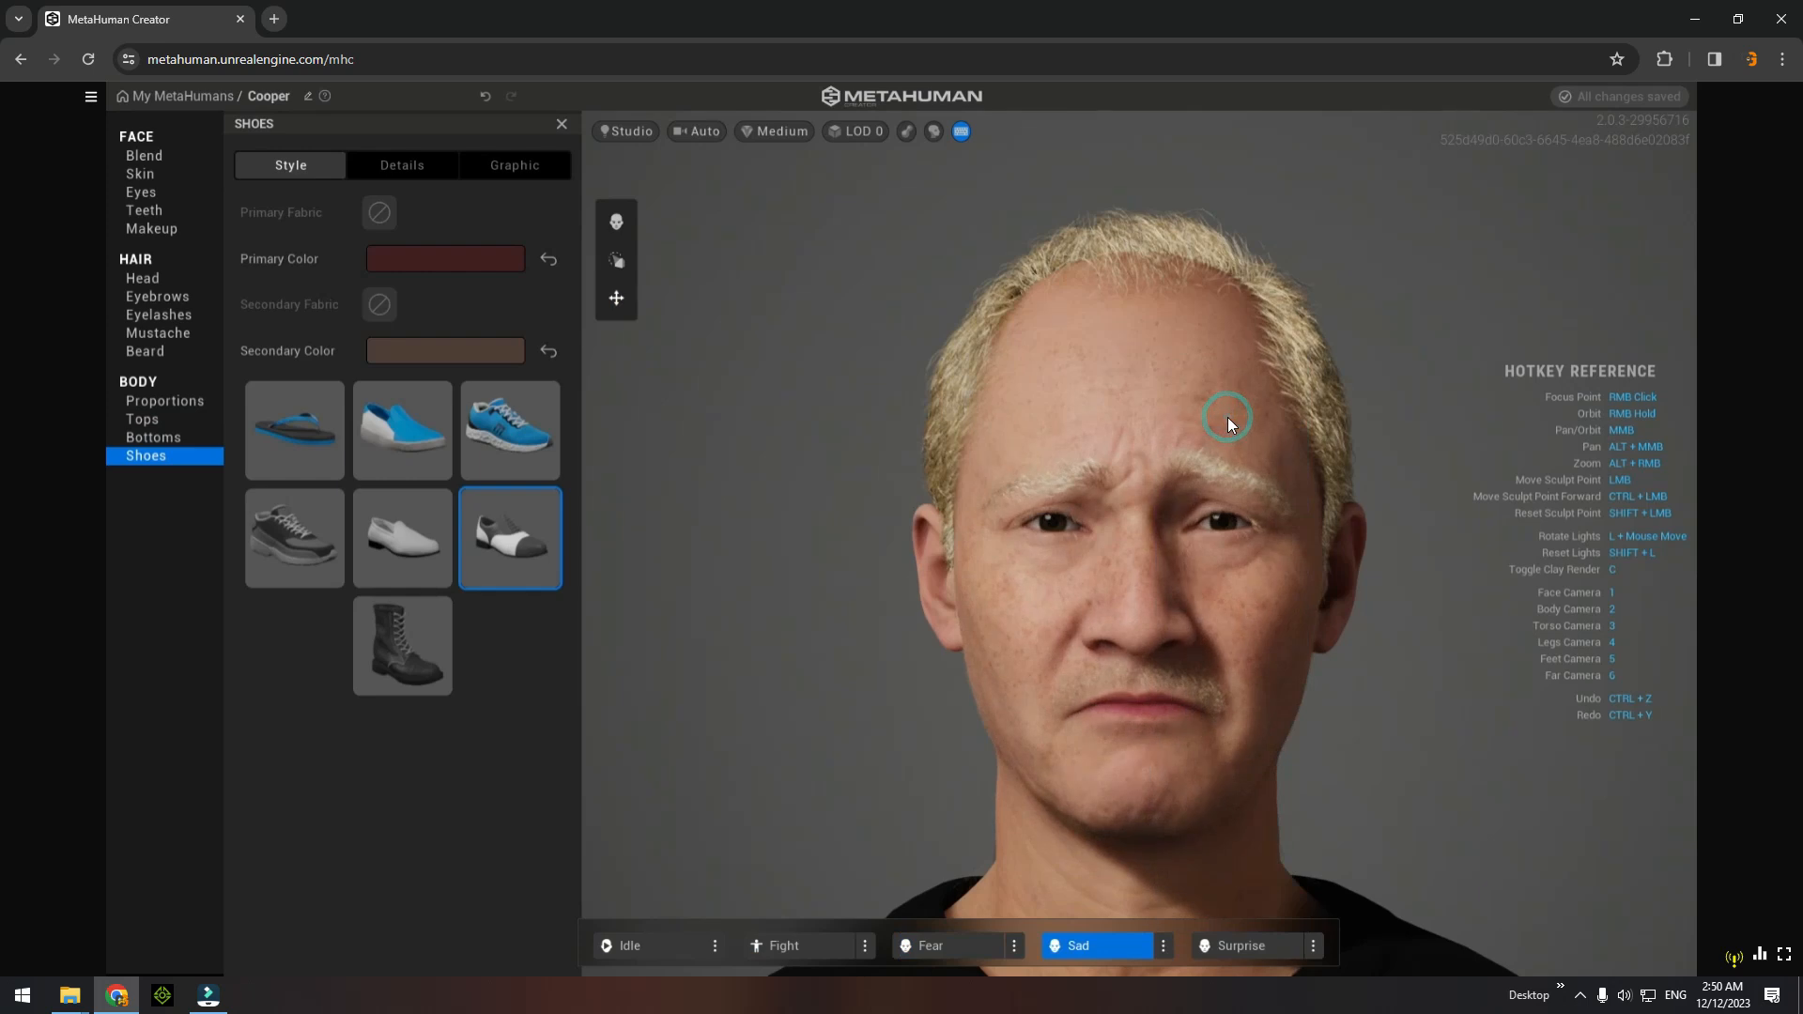
click(1165, 947)
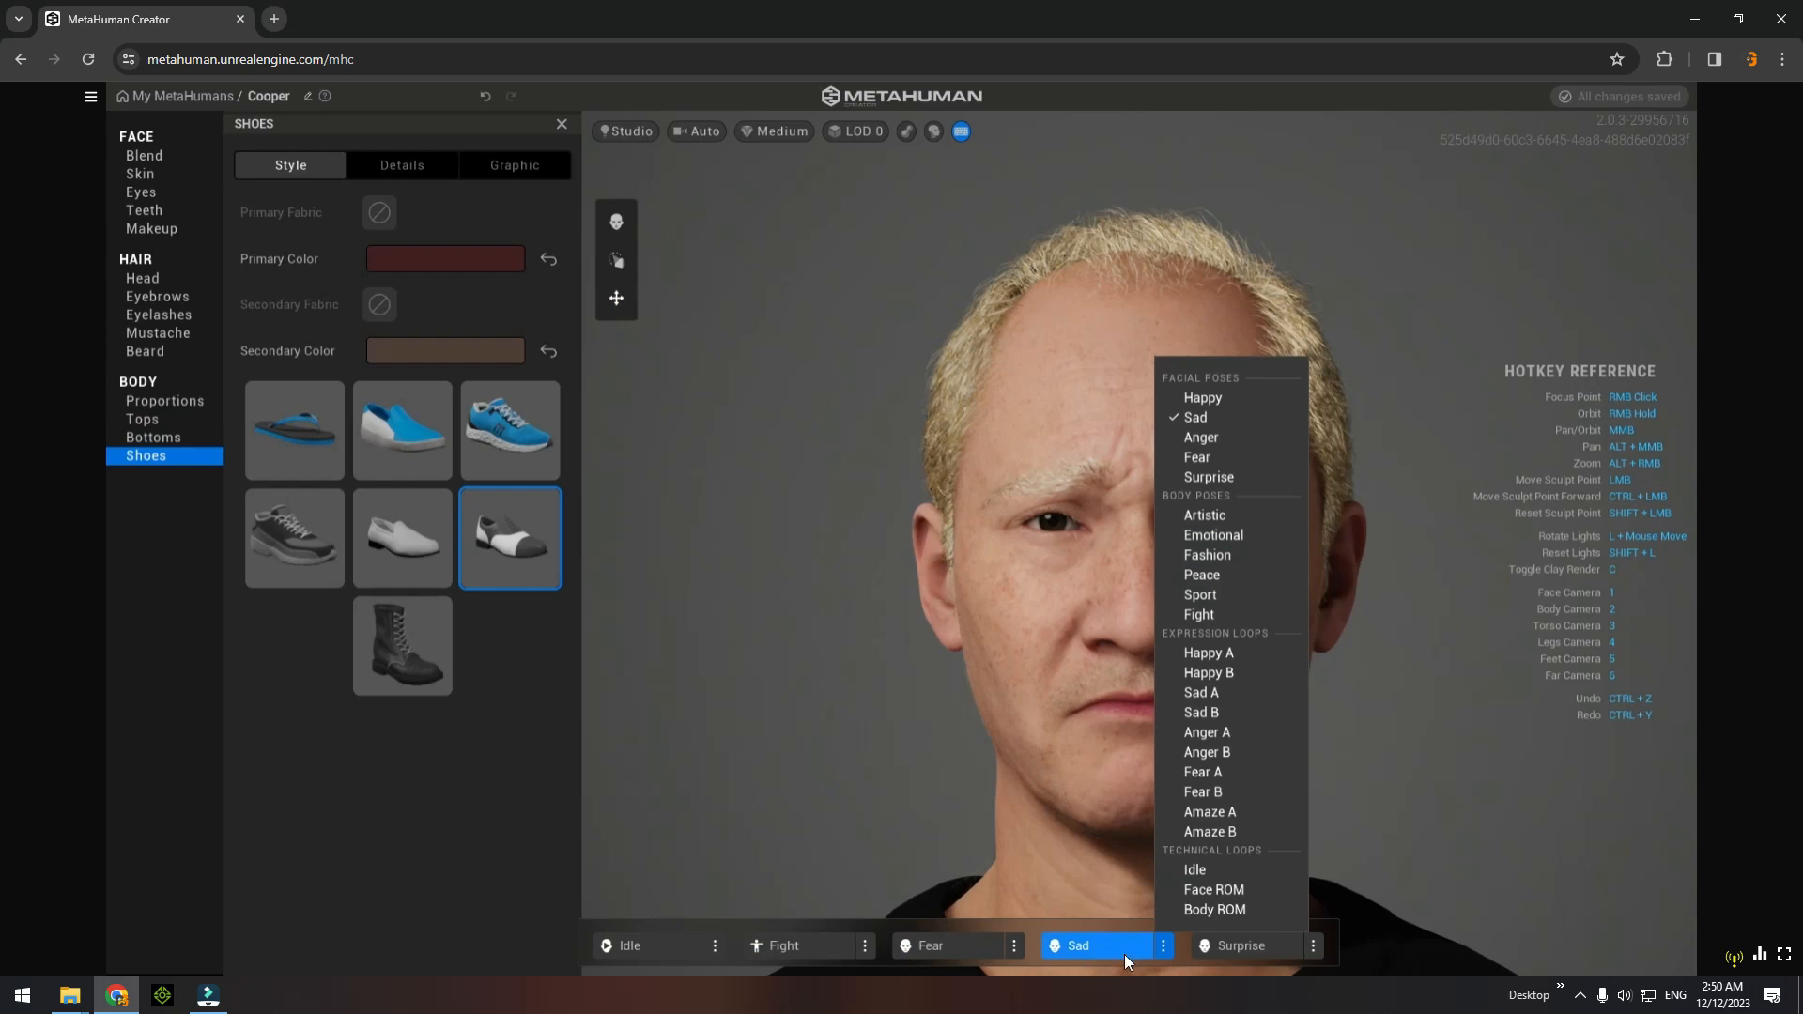
click(1243, 736)
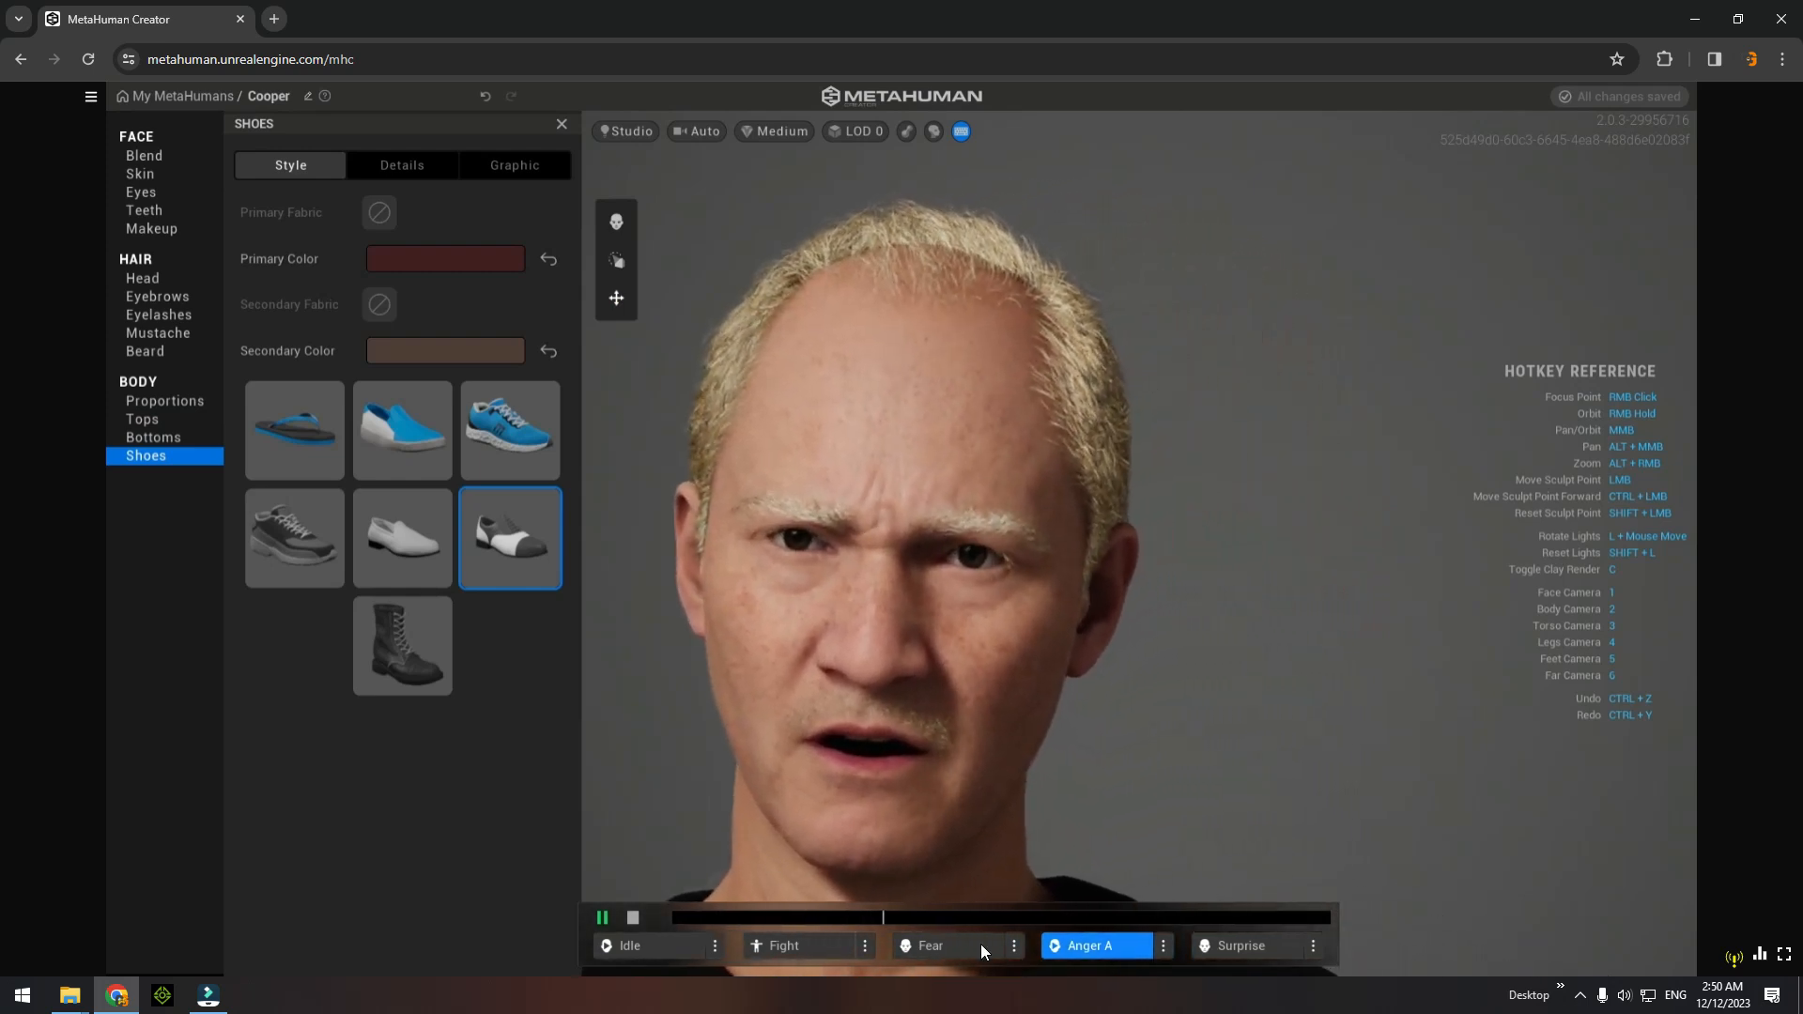
click(600, 917)
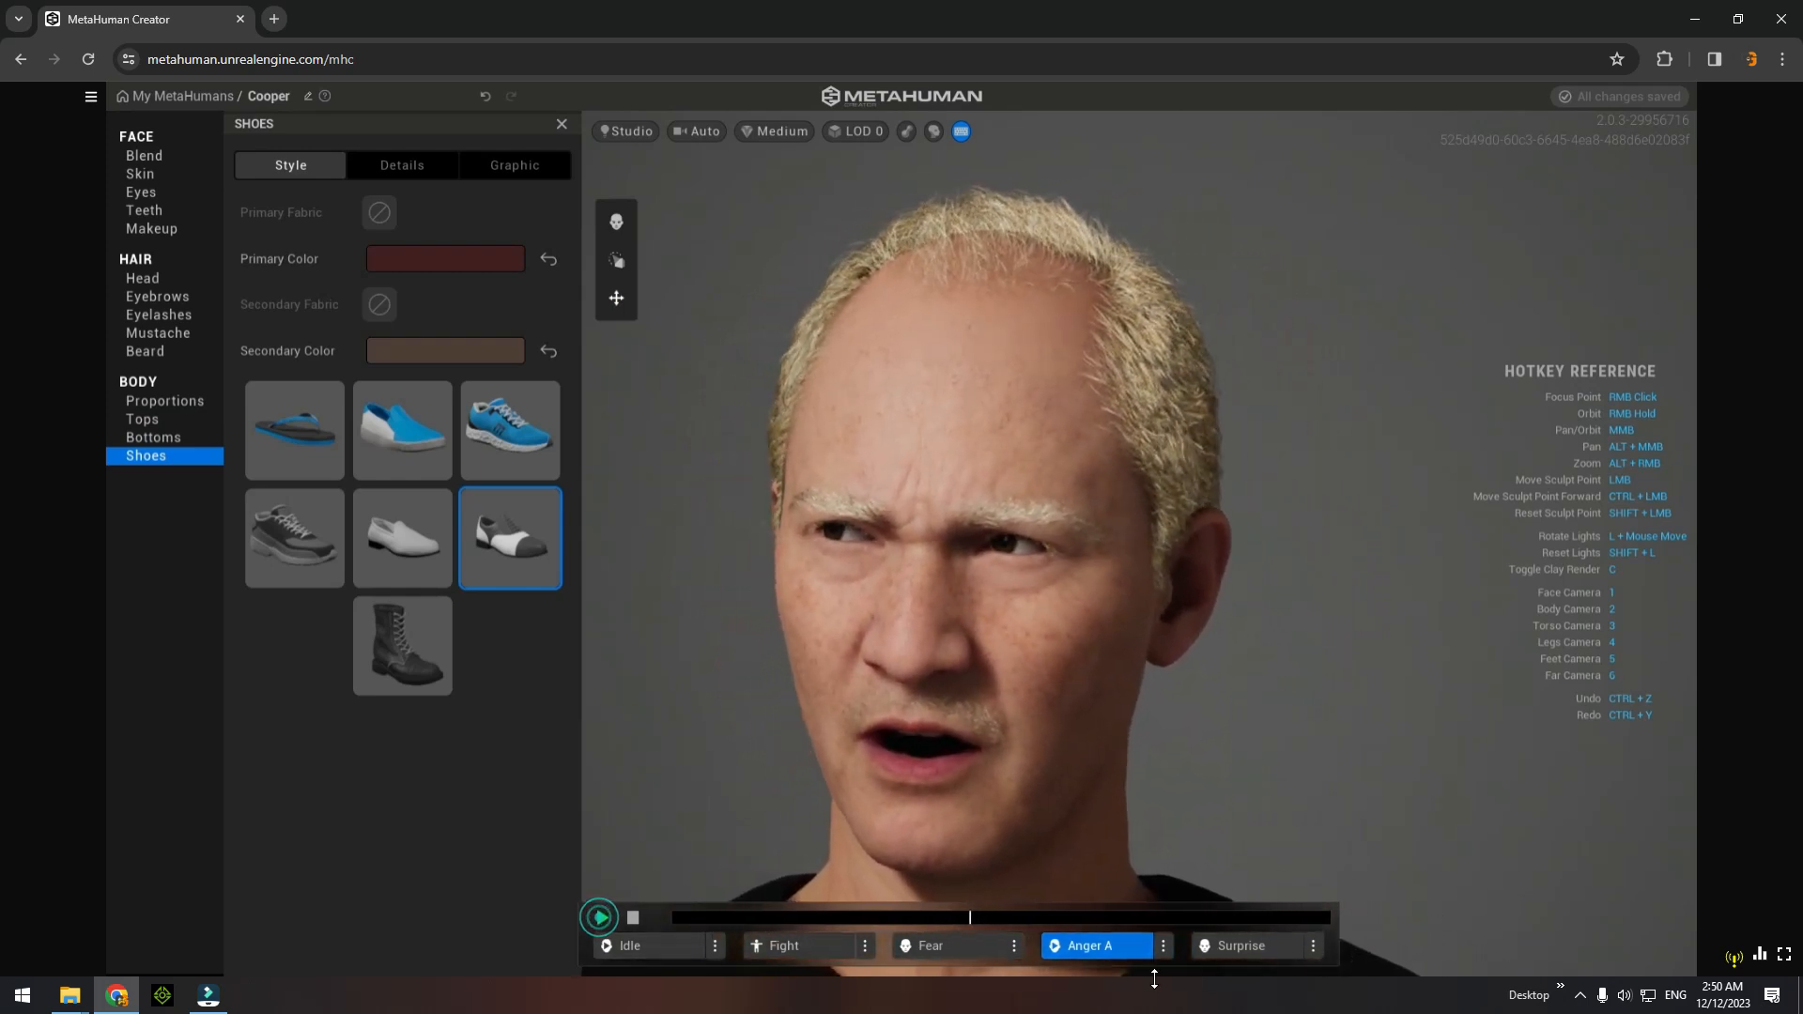
Replace the Surprise preview with the Anger B expression loop and pause the playback.
click(1313, 946)
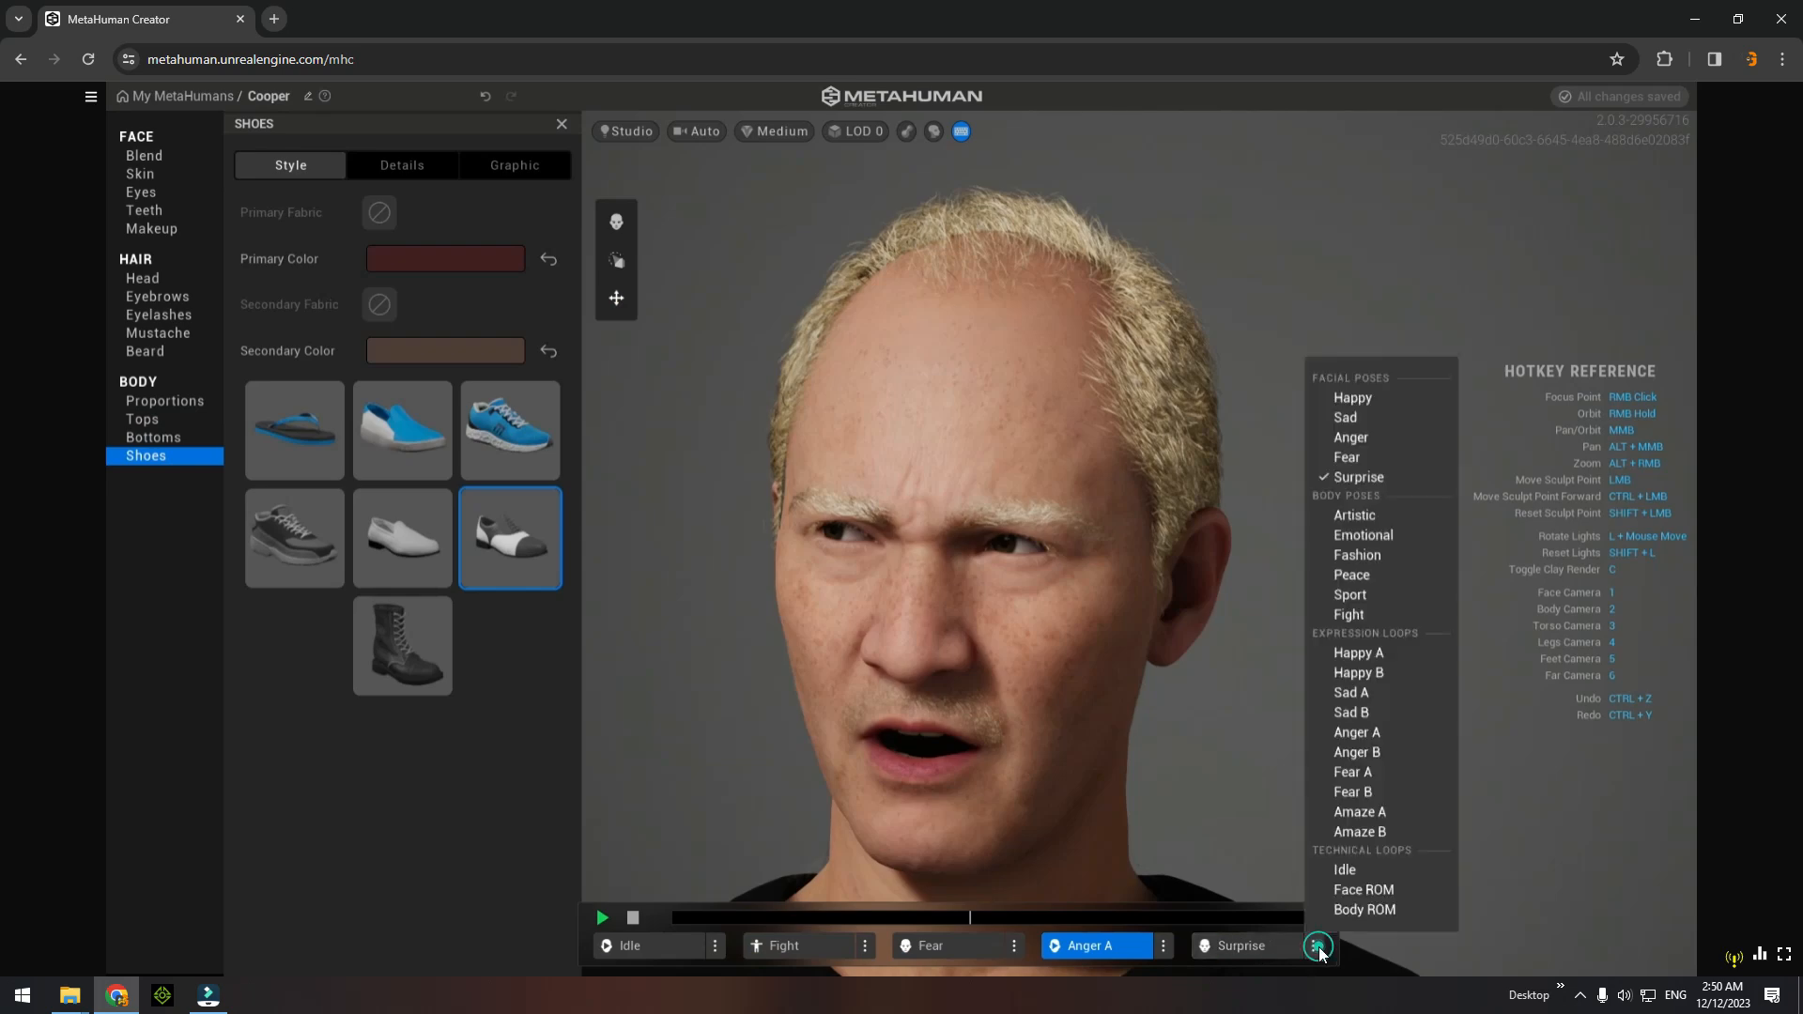
click(1370, 754)
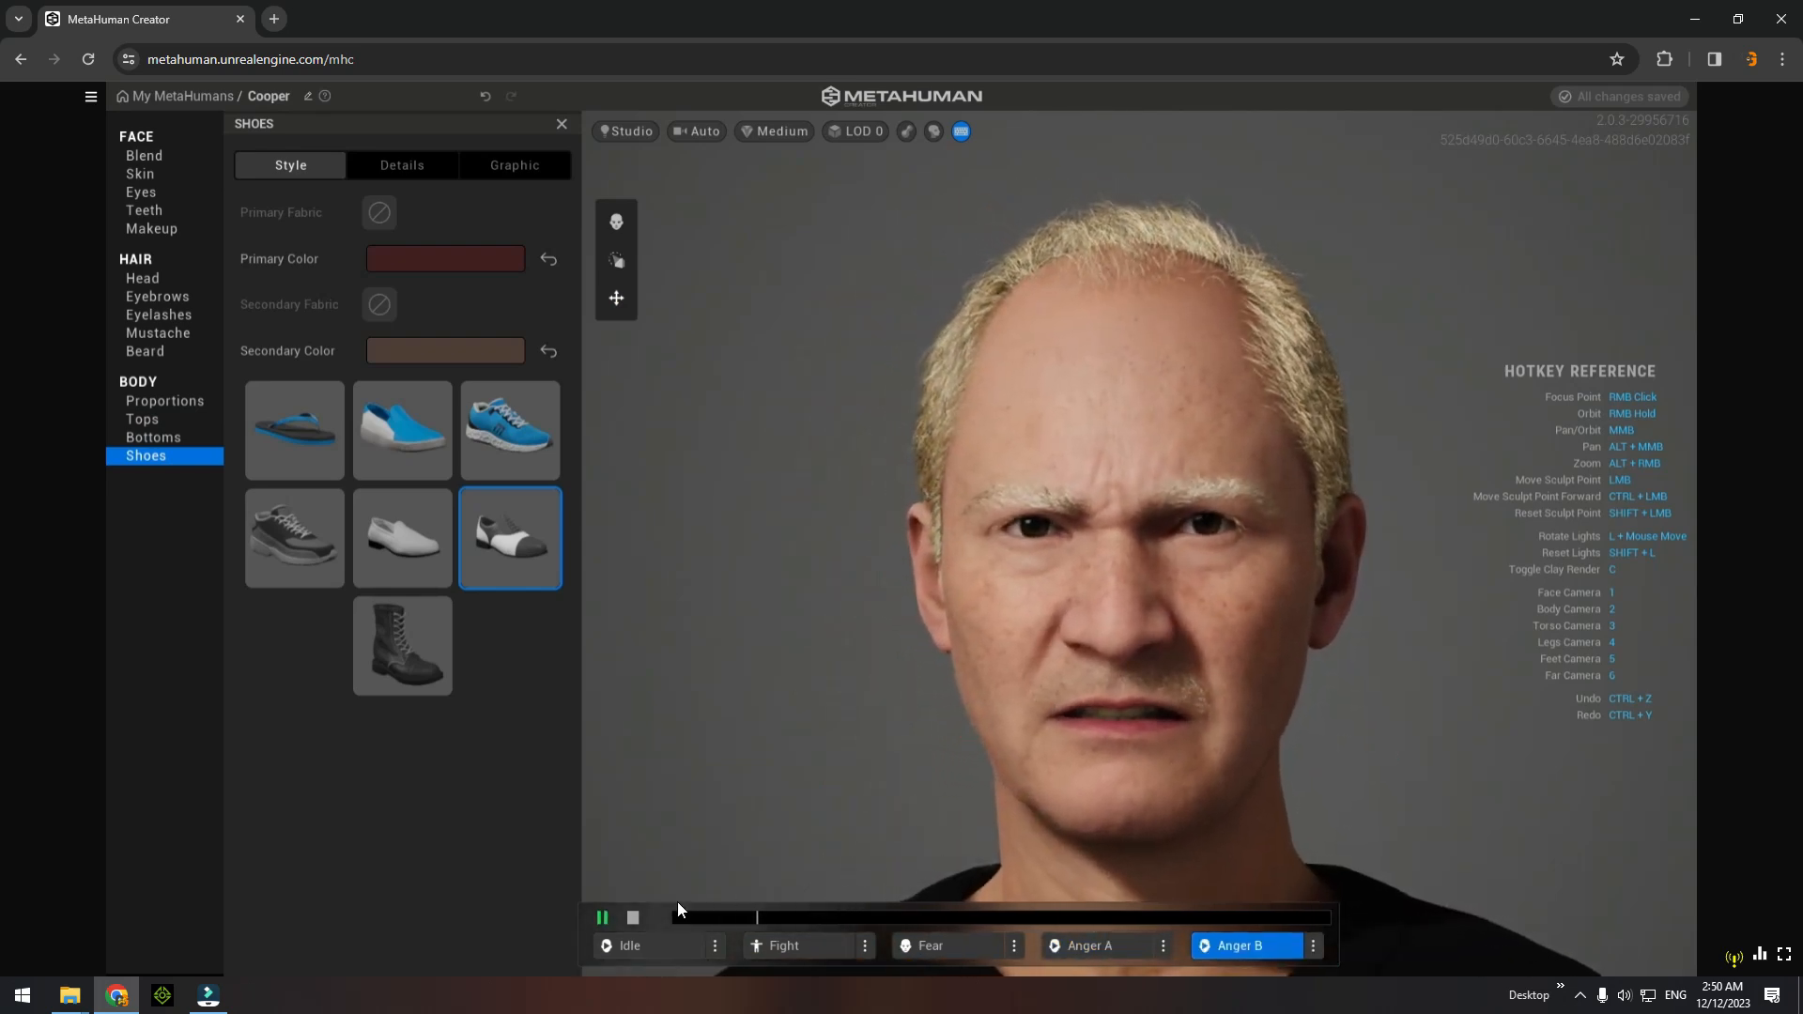
click(601, 924)
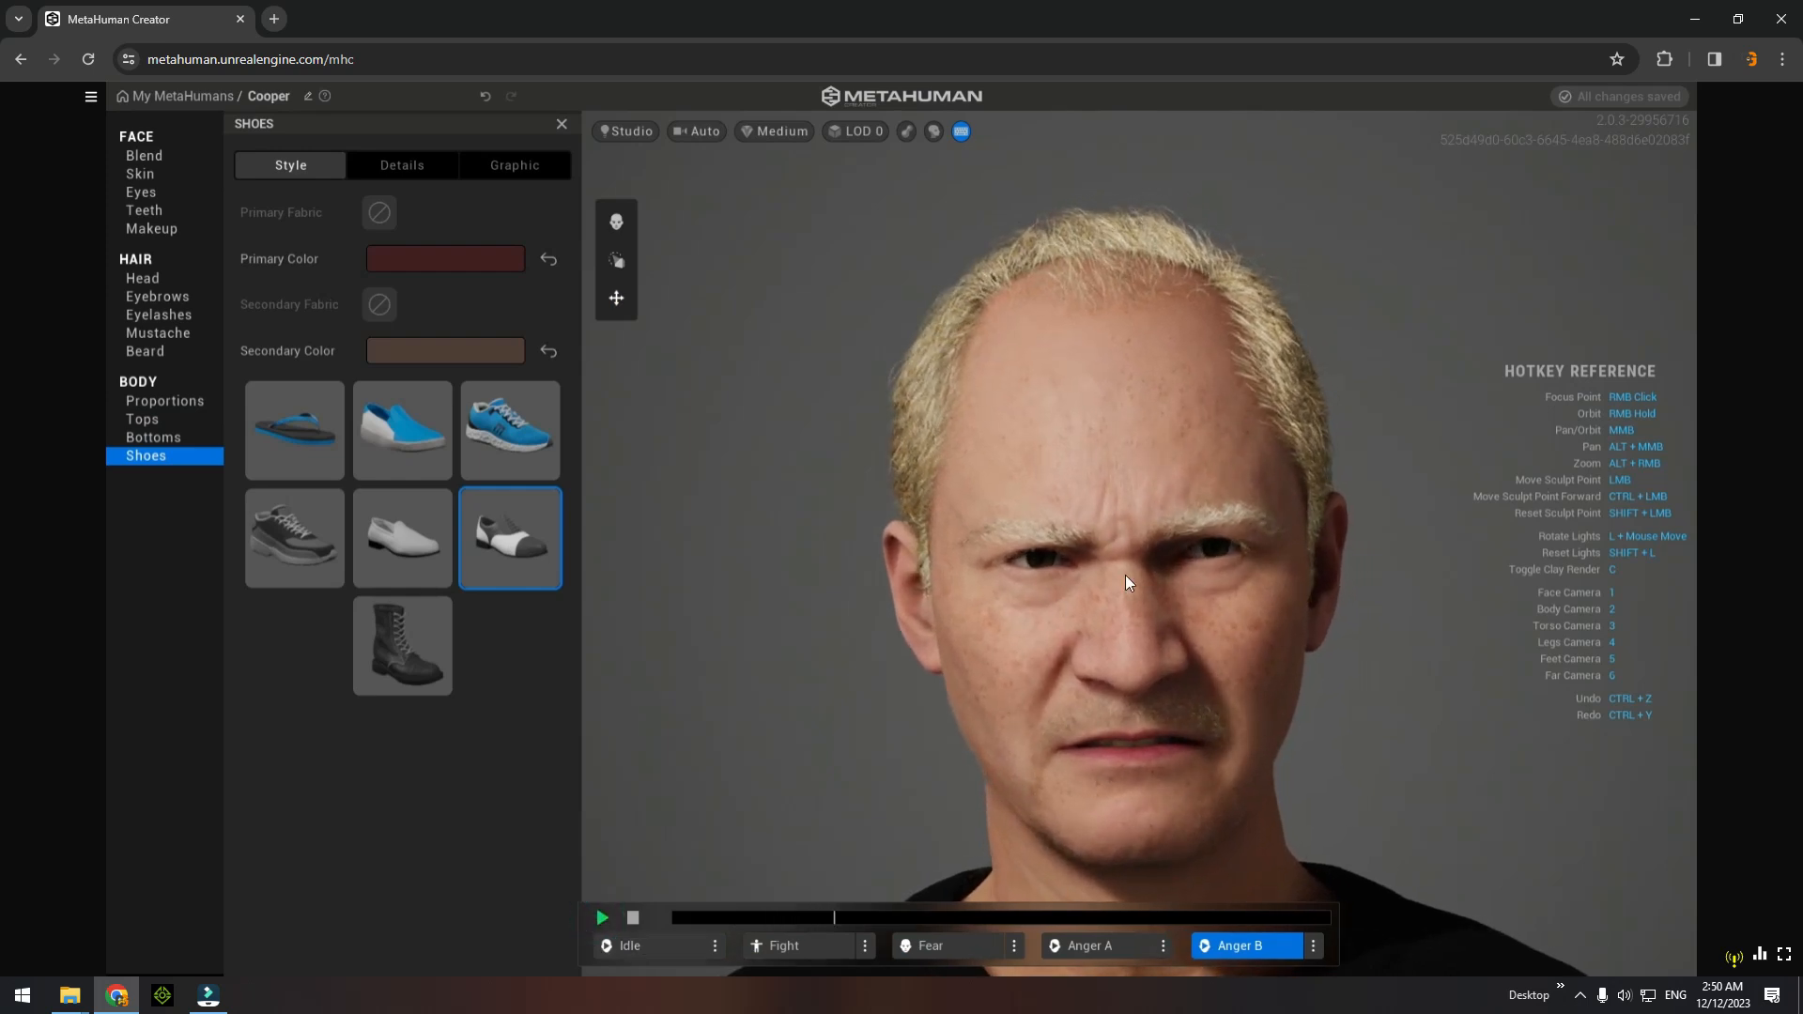
scroll(1129, 569, down, 5)
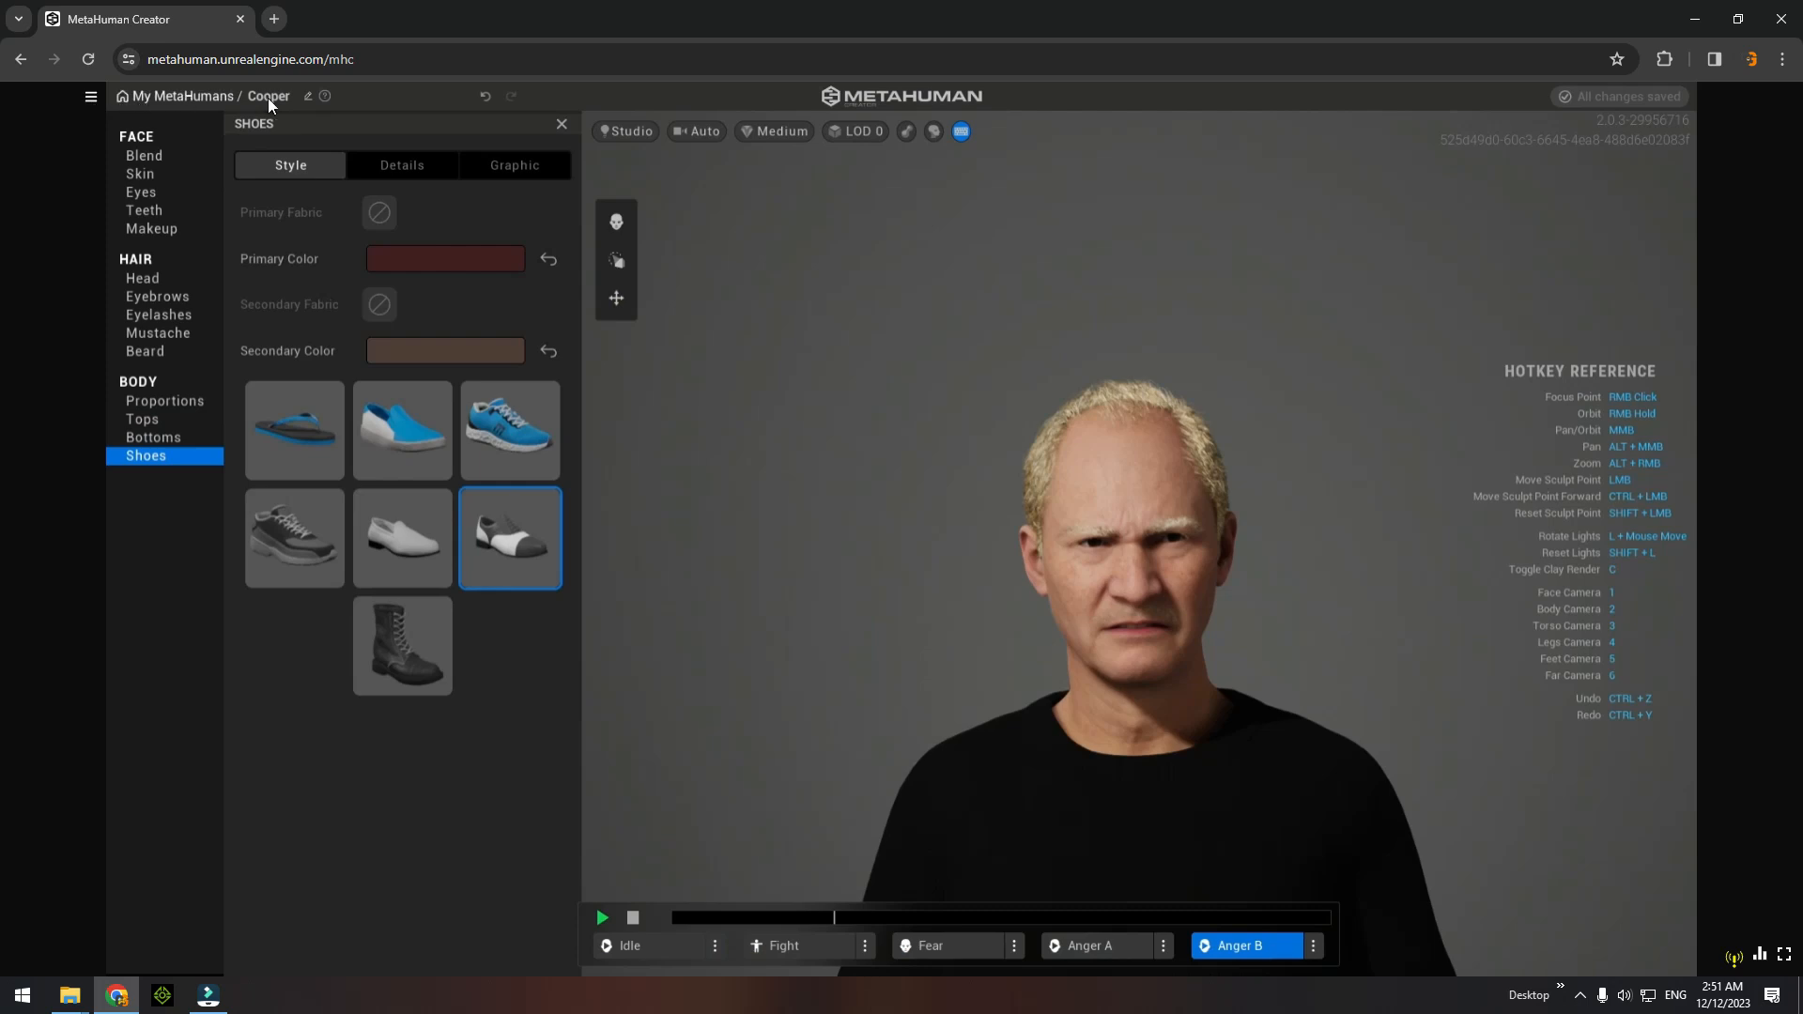
Return to the My MetaHumans collection and export the Cooper character as Cooper.mhb.
click(191, 97)
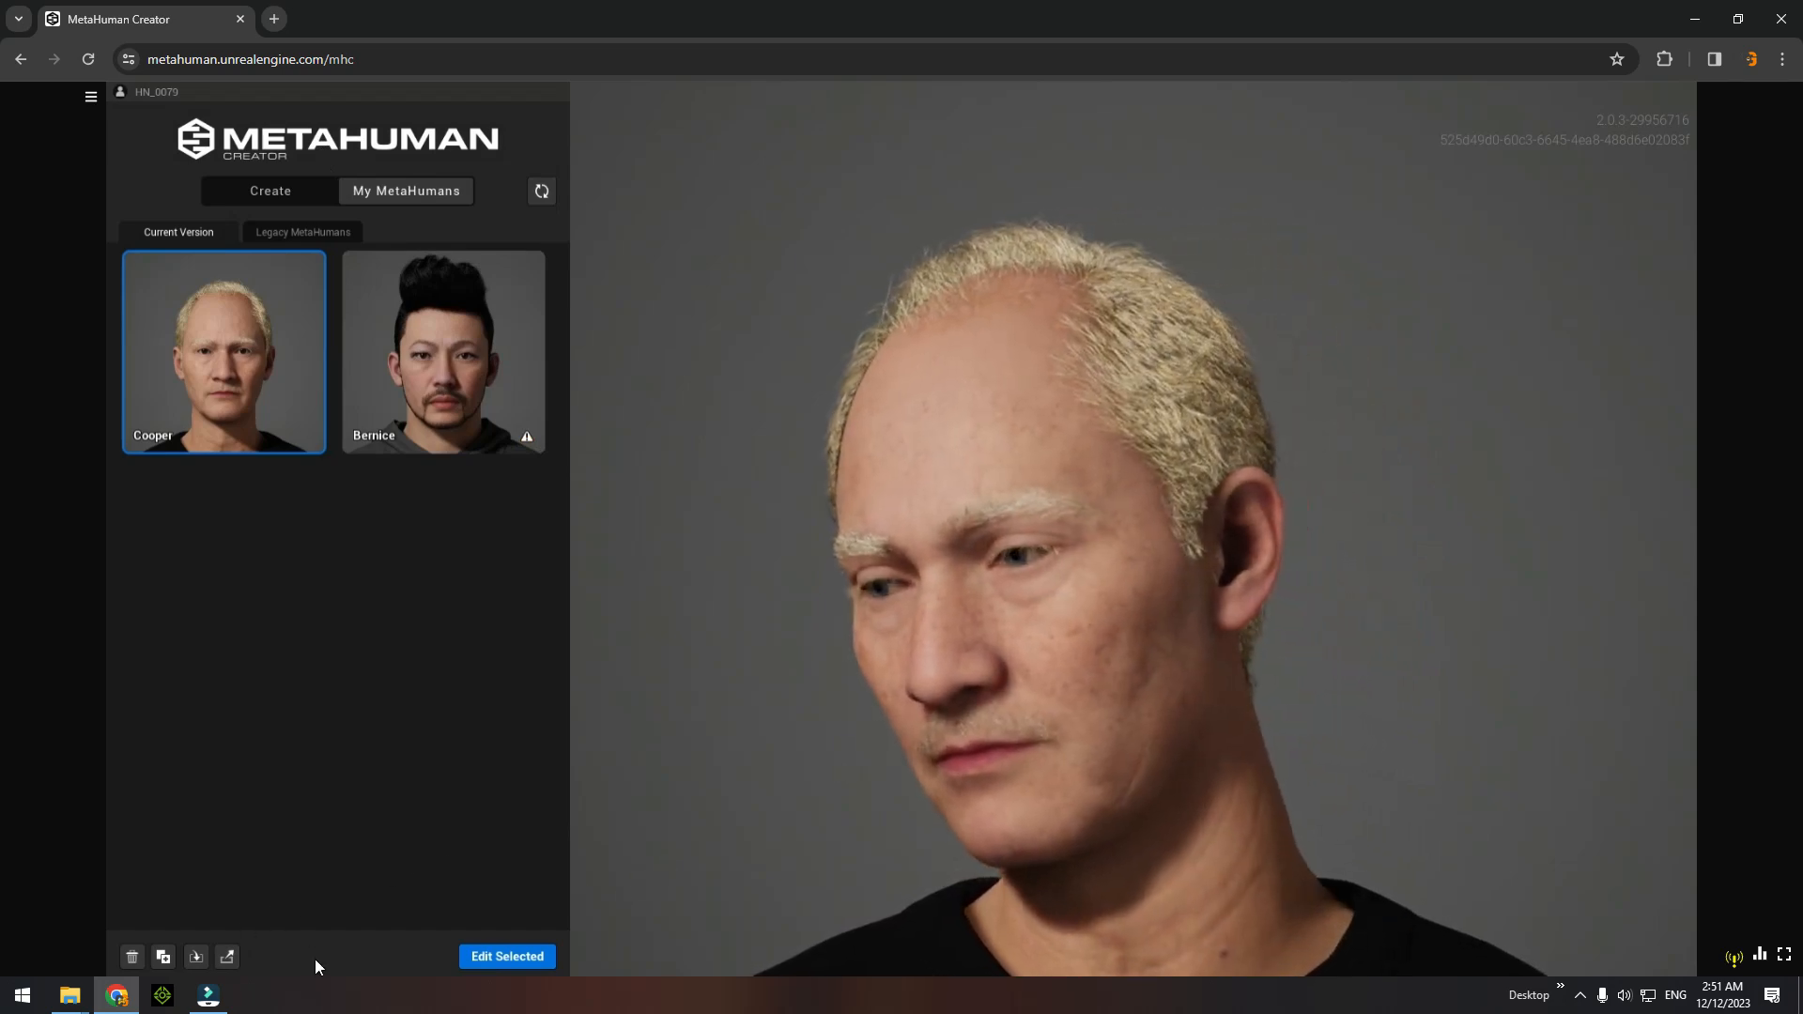
click(228, 960)
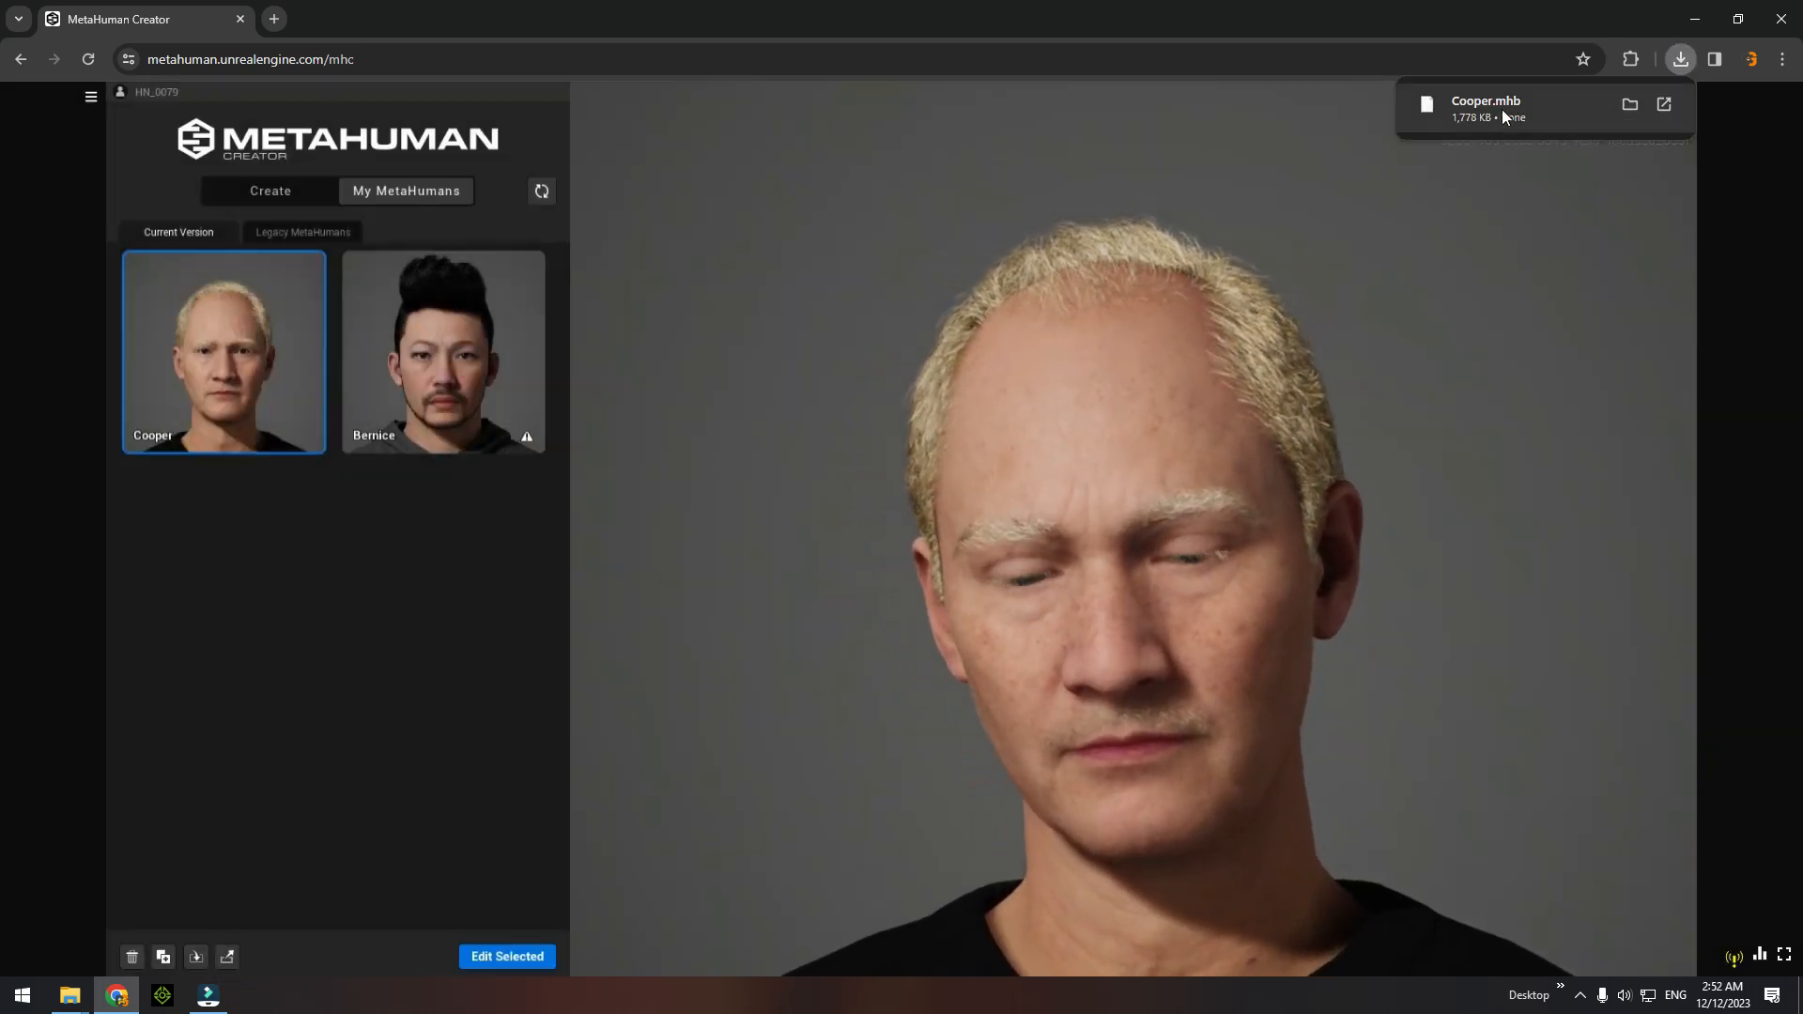
mouse_move(1501, 128)
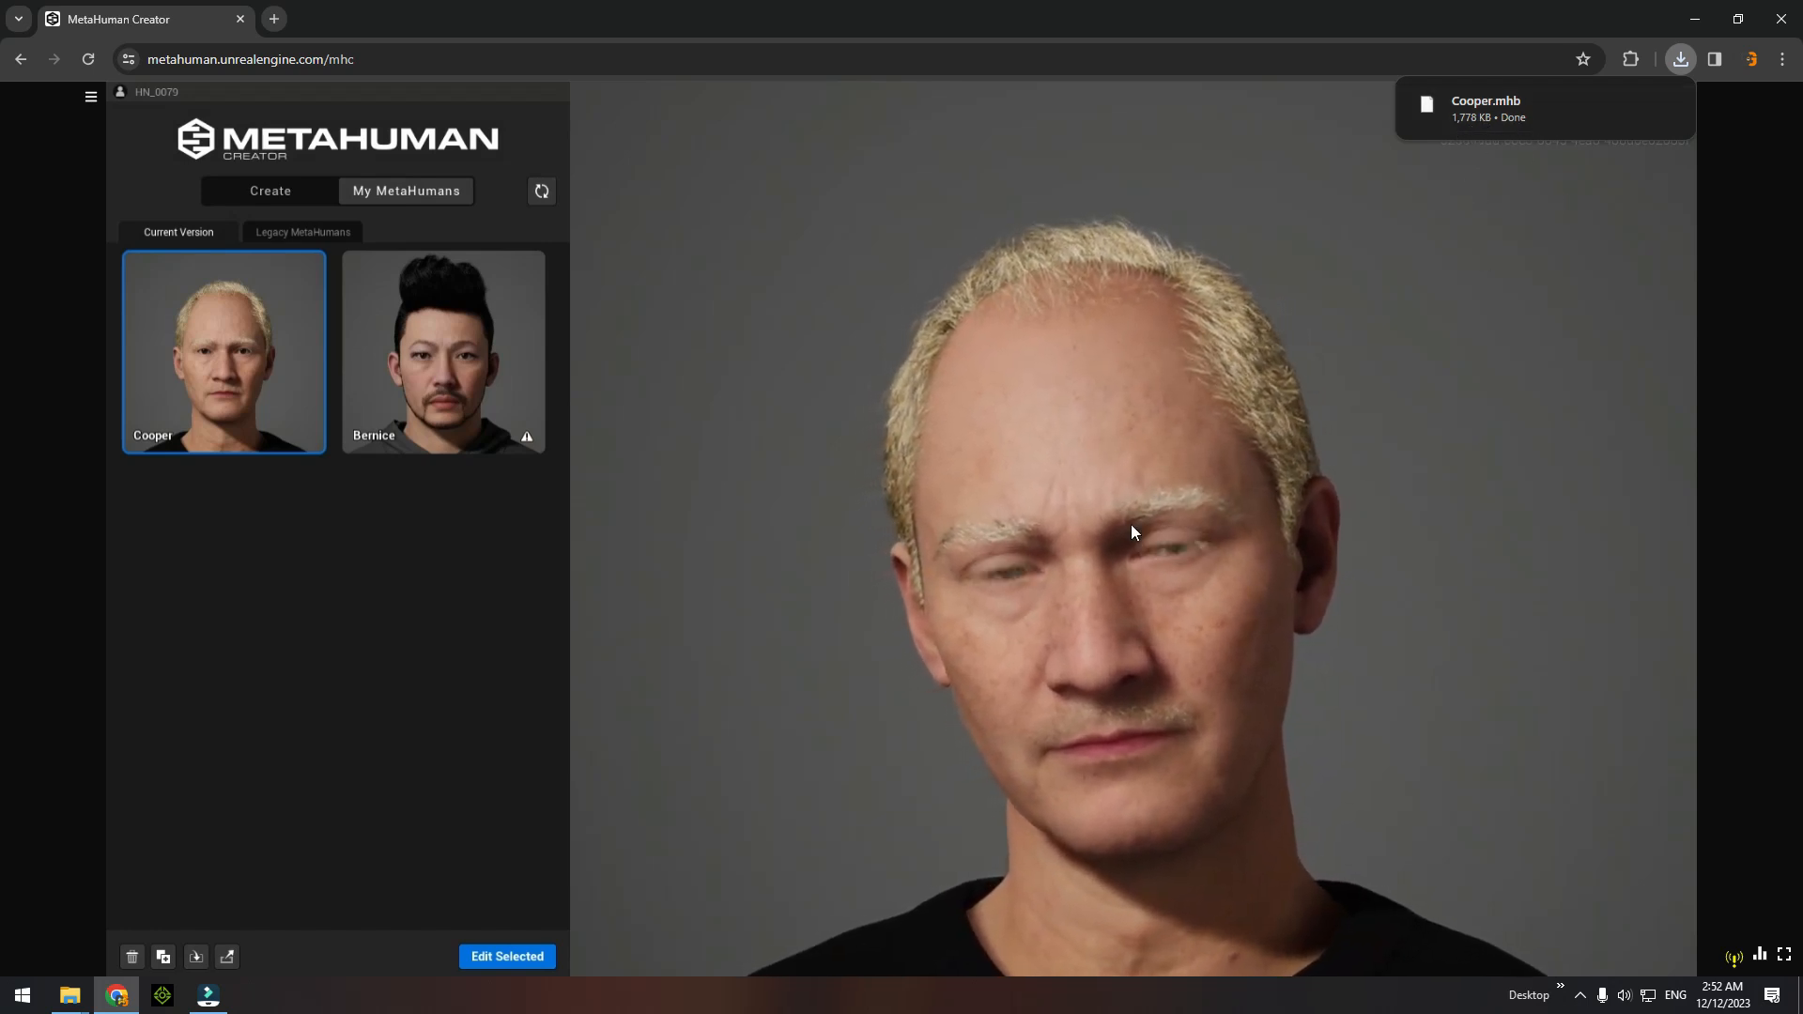
View the finished character at body length and minimize the browser to reach the desktop.
scroll(1118, 607, down, 5)
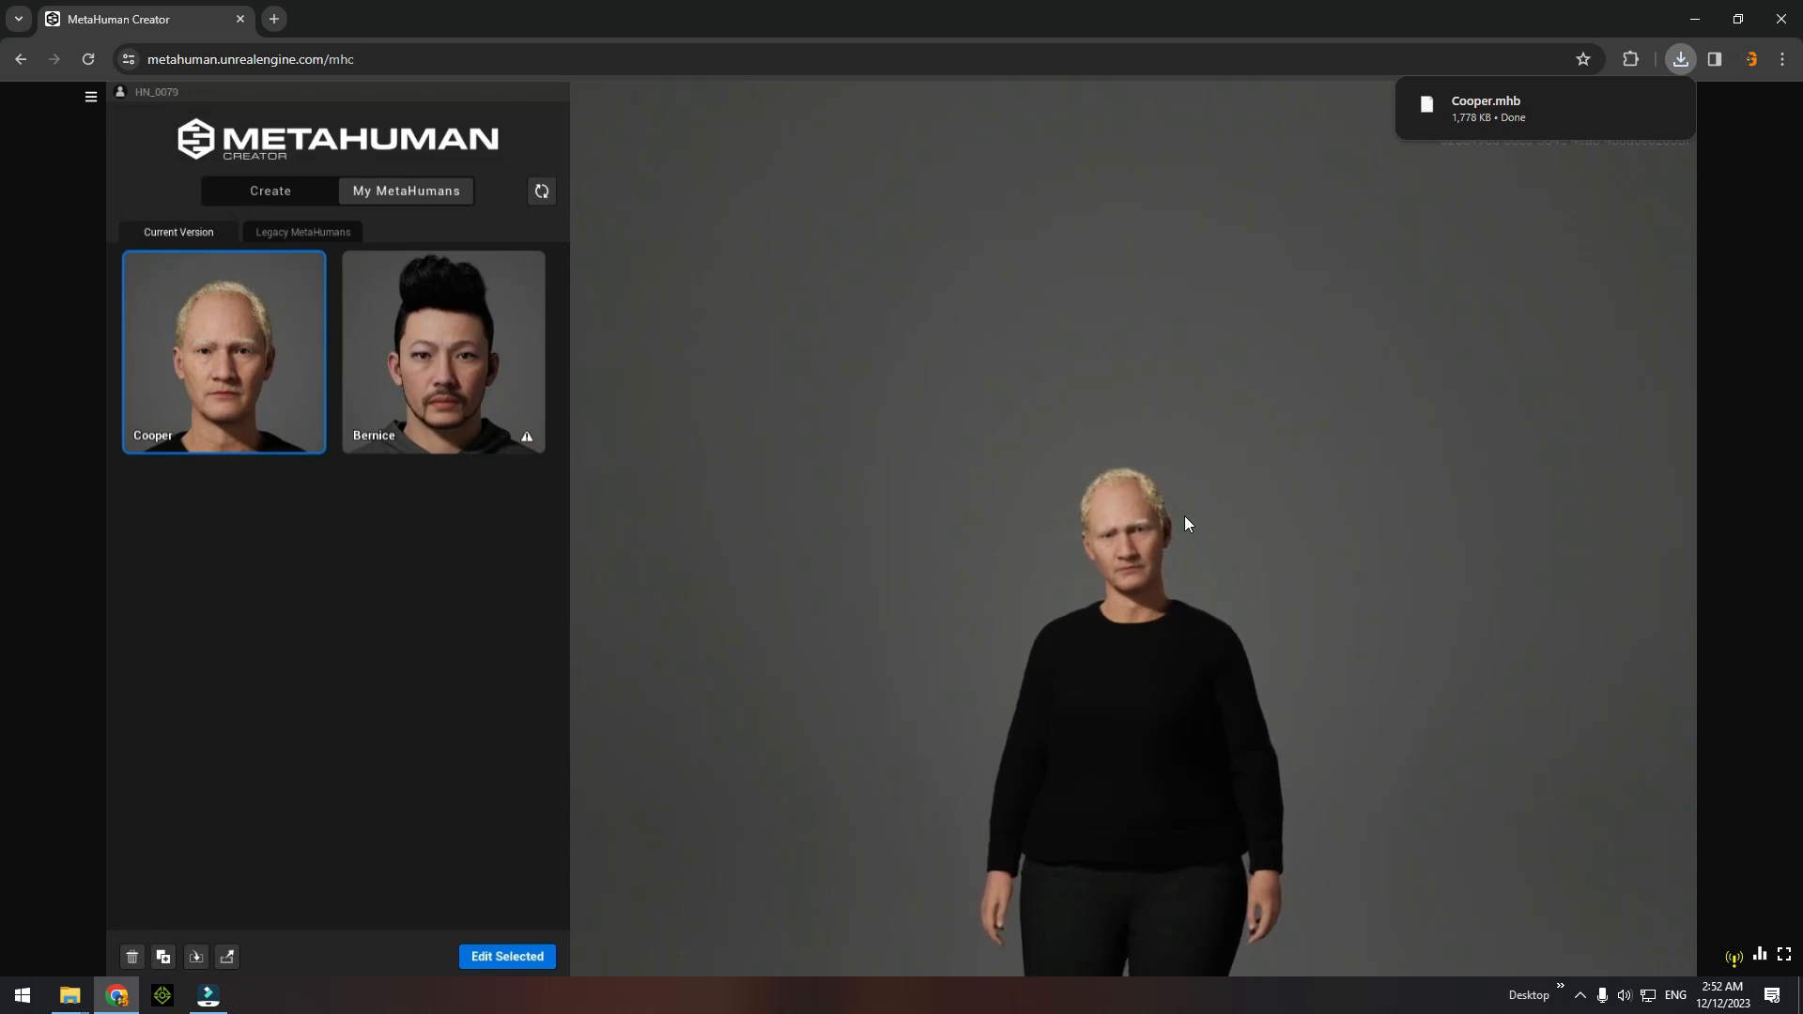
click(1700, 15)
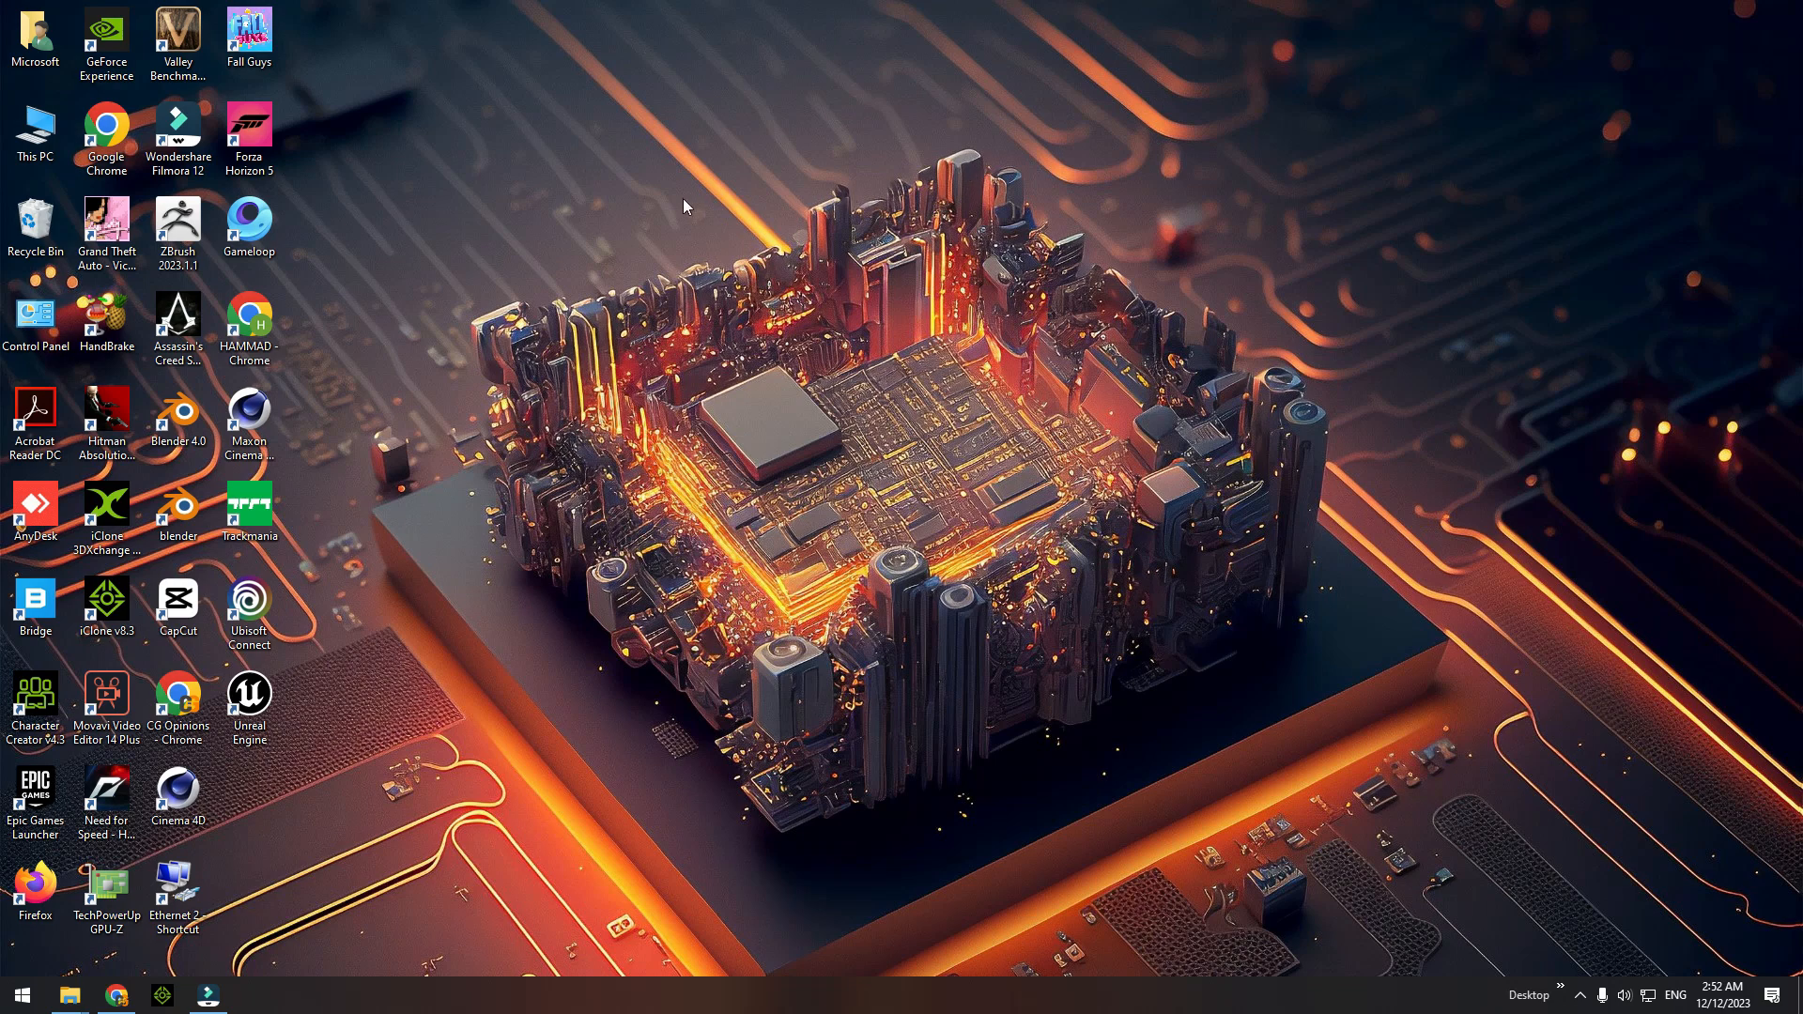